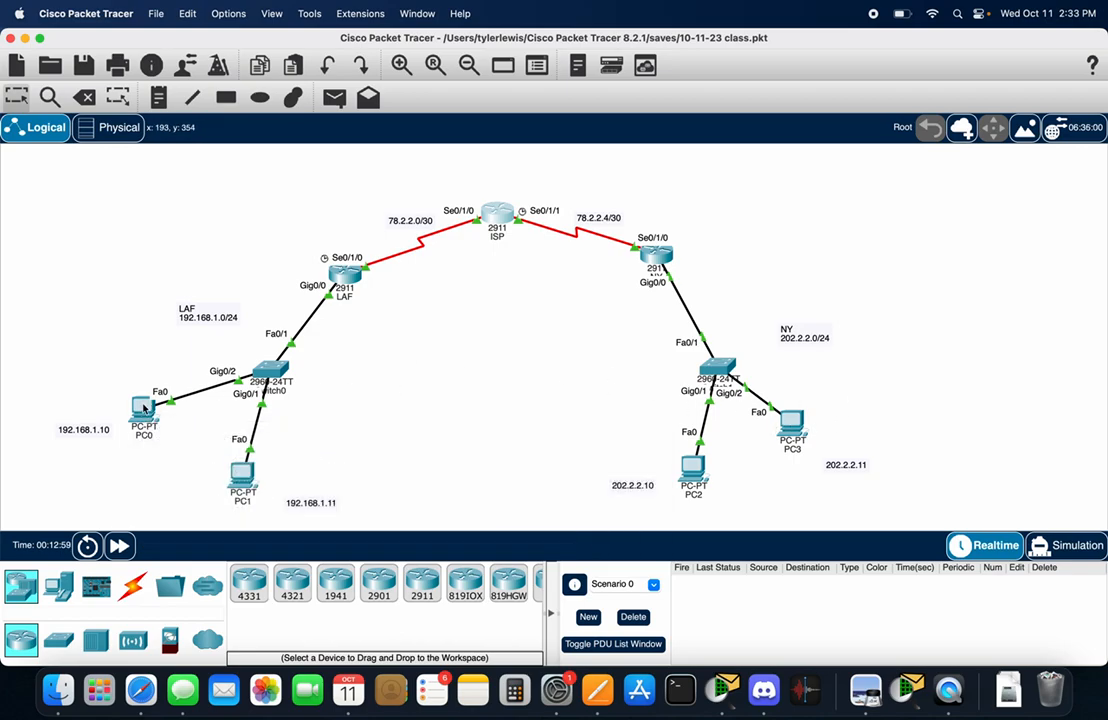
From PC0's command prompt, ping 202.2.2.11 to test connectivity to the NY network, and close the PC window.
{"action": "mouse_move", "coordinate": [143, 407]}
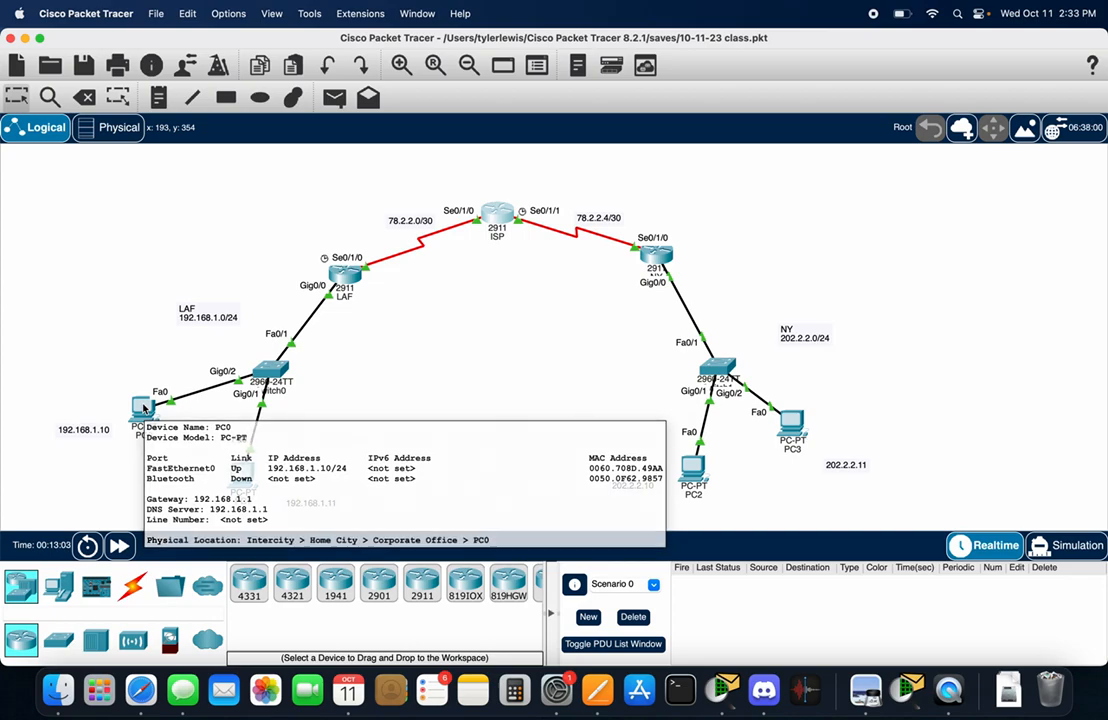
{"action": "left_click", "coordinate": [143, 407]}
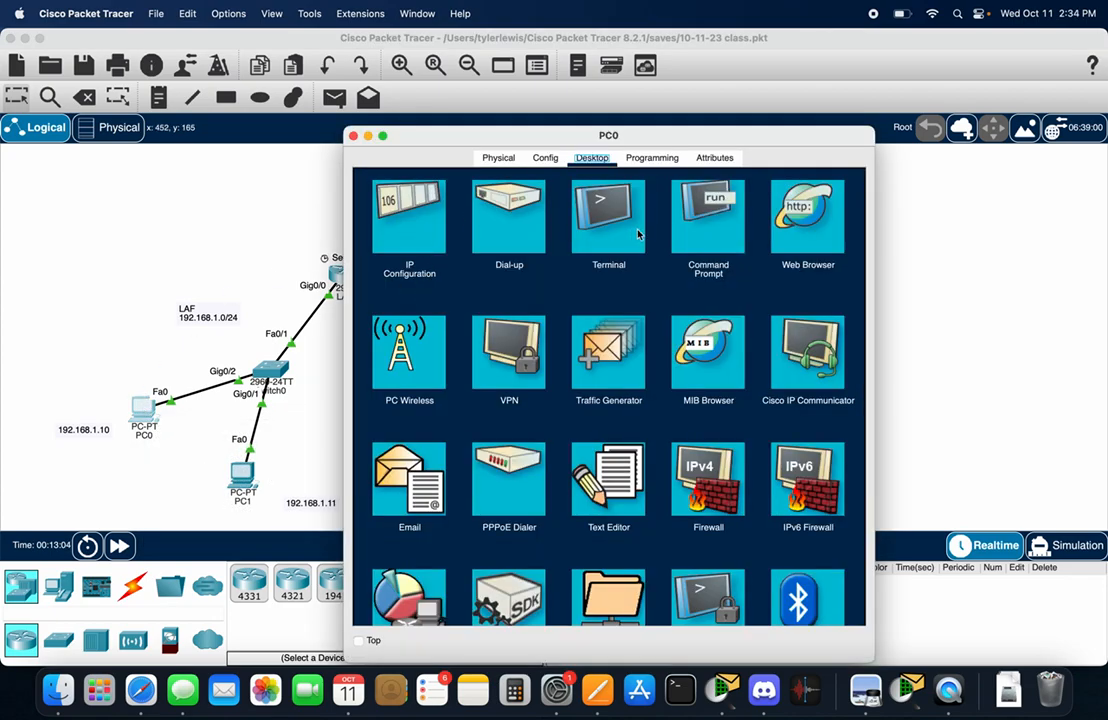
{"action": "left_click", "coordinate": [712, 225]}
{"action": "scroll", "coordinate": [492, 351], "scroll_direction": "down", "scroll_amount": 3}
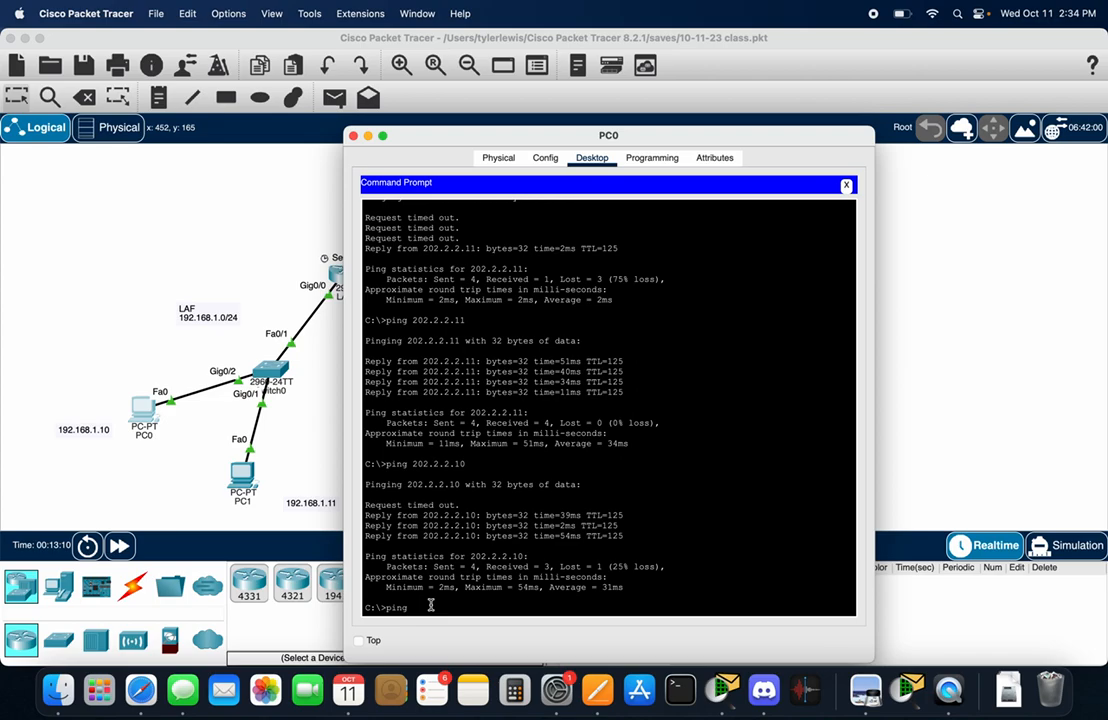
{"action": "left_click_drag", "start_coordinate": [633, 147], "coordinate": [390, 107]}
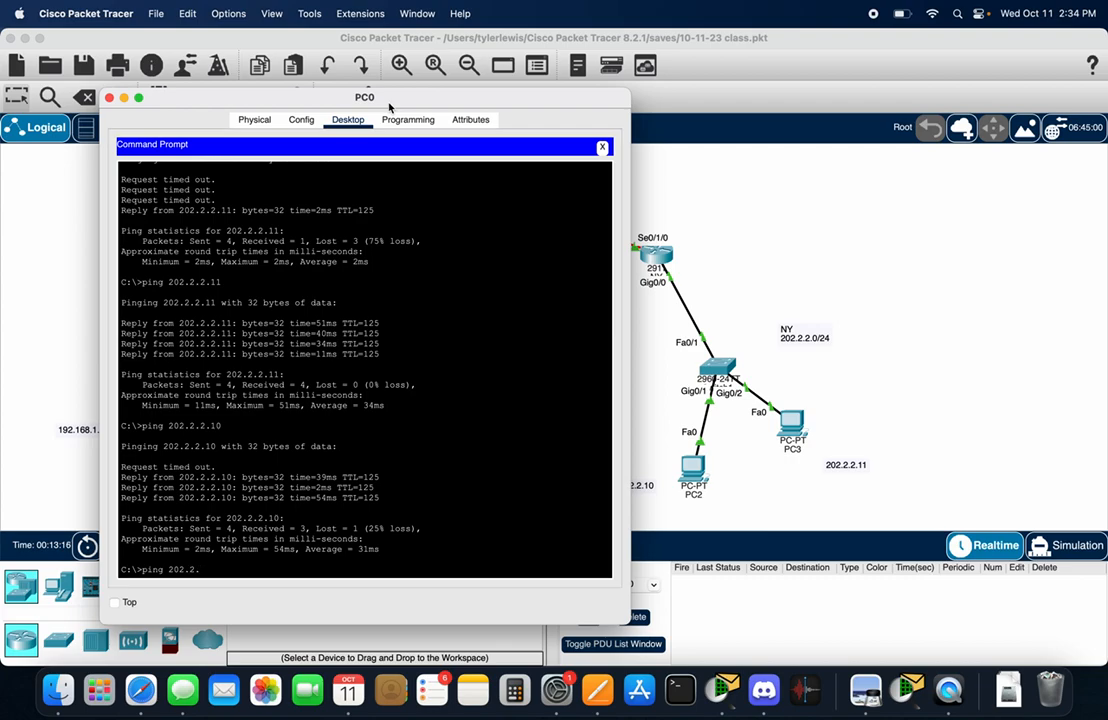
{"action": "type", "text": "1"}
{"action": "key", "text": "Return"}
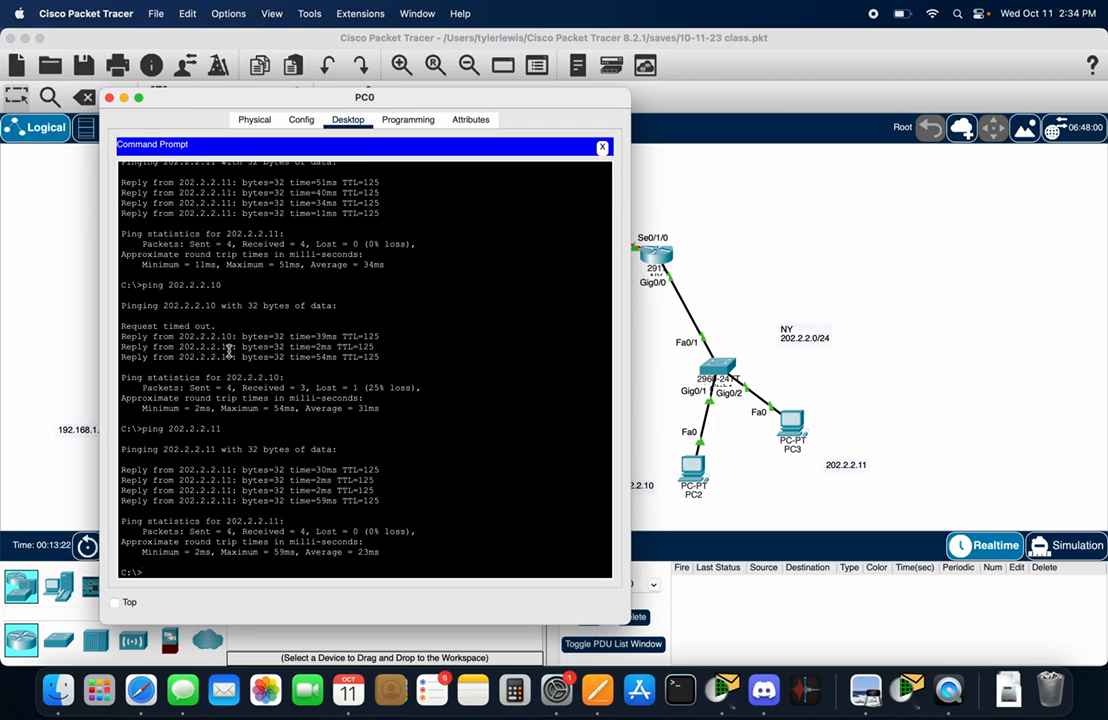
{"action": "left_click", "coordinate": [109, 98]}
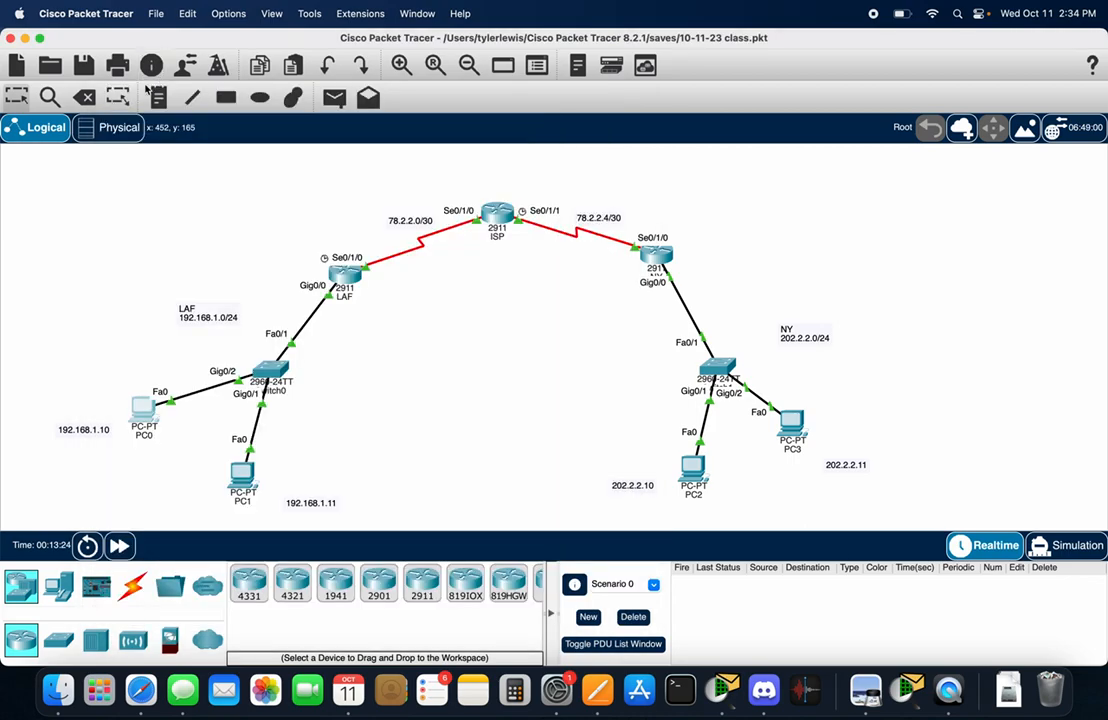
Start a new network without saving the current one and place three 2911 routers in a triangle.
{"action": "left_click", "coordinate": [17, 63]}
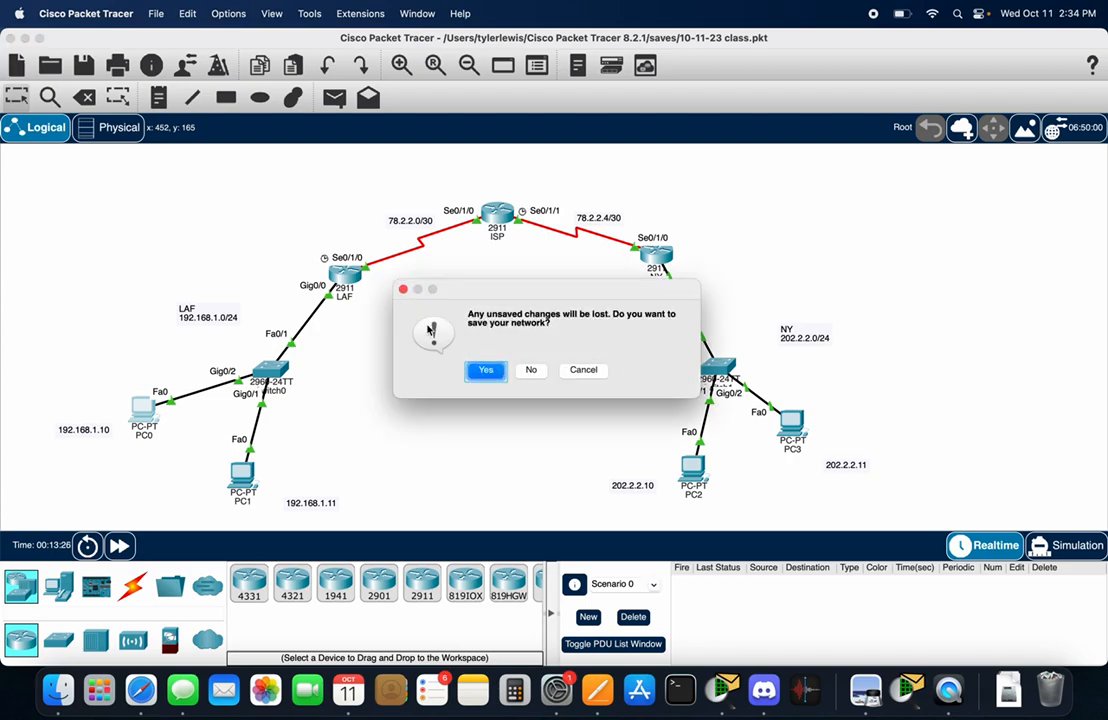
{"action": "left_click", "coordinate": [531, 370]}
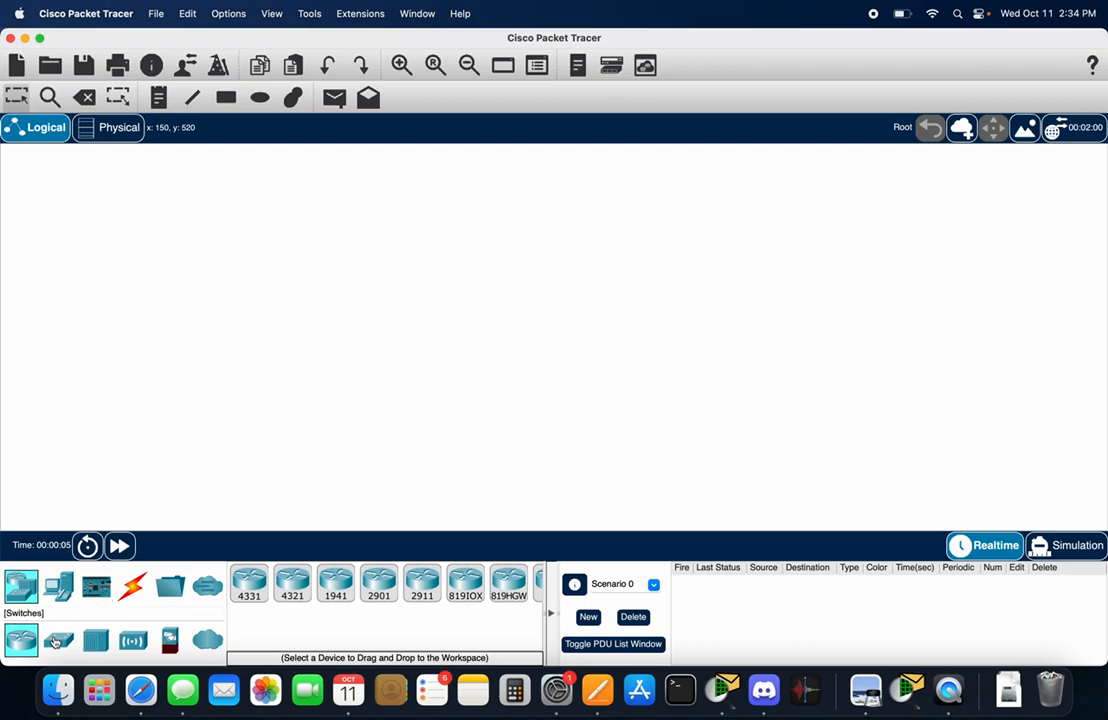
{"action": "left_click", "coordinate": [434, 578]}
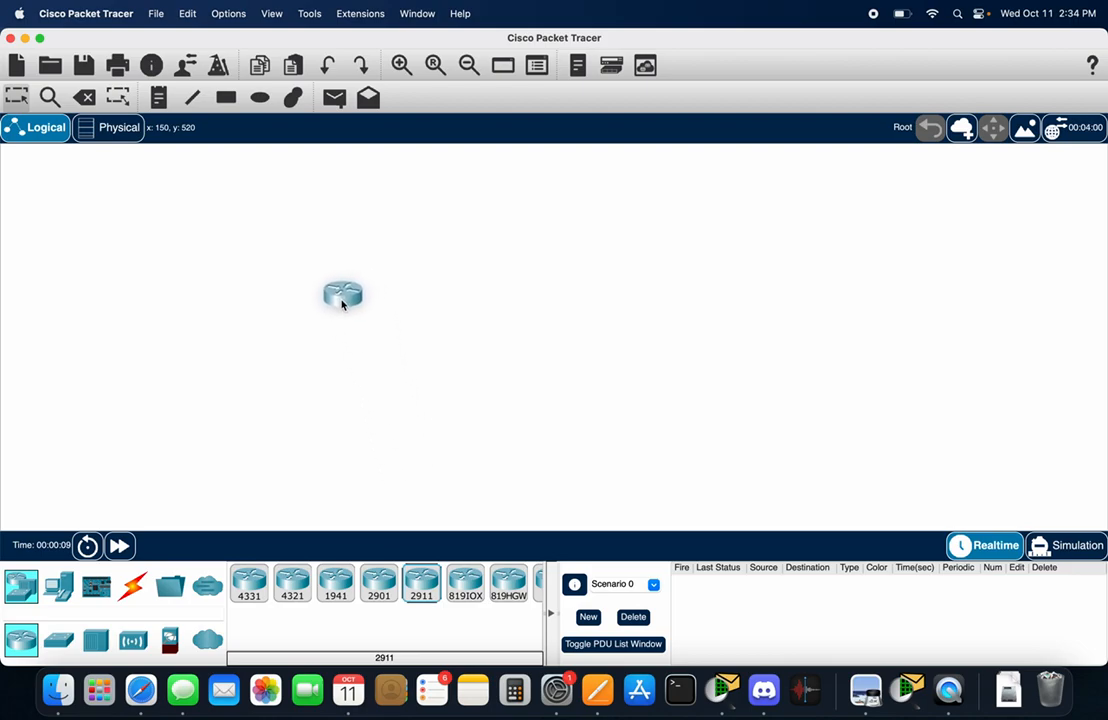
{"action": "left_click", "coordinate": [326, 335]}
{"action": "left_click", "coordinate": [421, 580]}
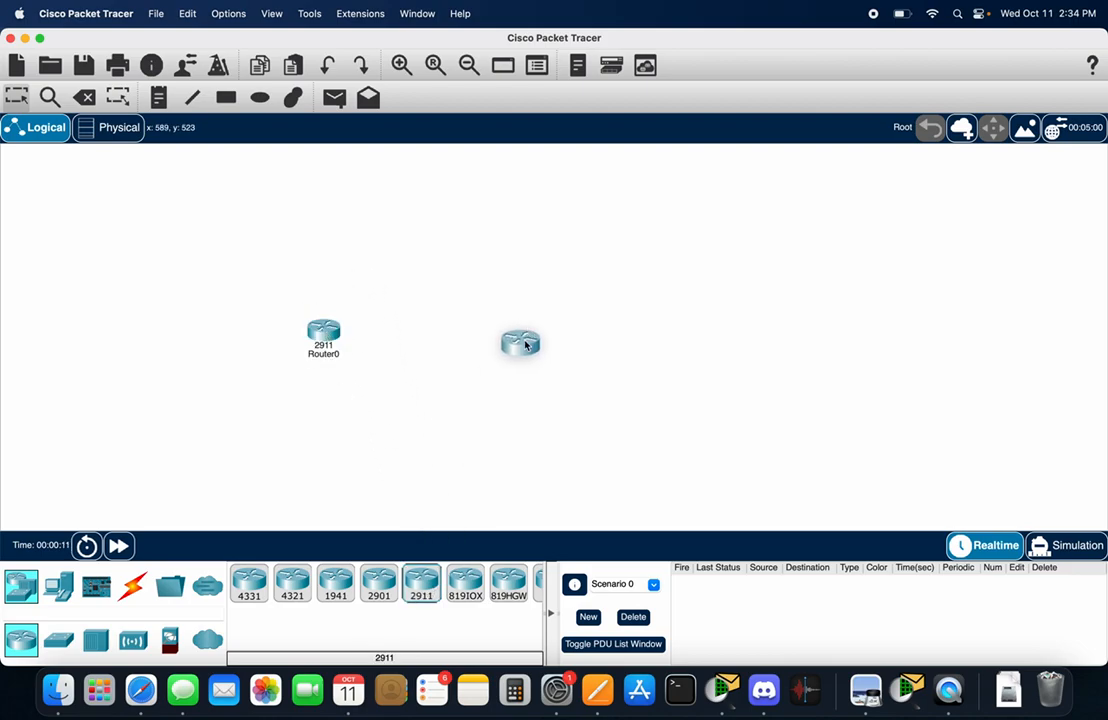
{"action": "left_click", "coordinate": [660, 335]}
{"action": "left_click", "coordinate": [421, 580]}
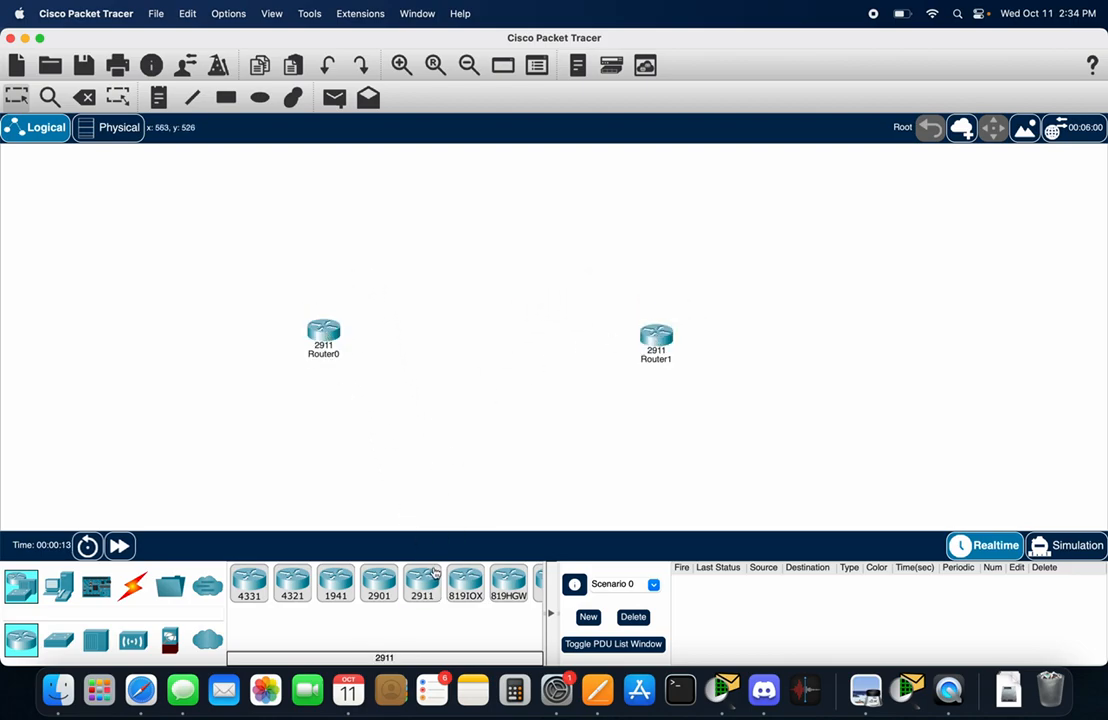
{"action": "left_click", "coordinate": [490, 230]}
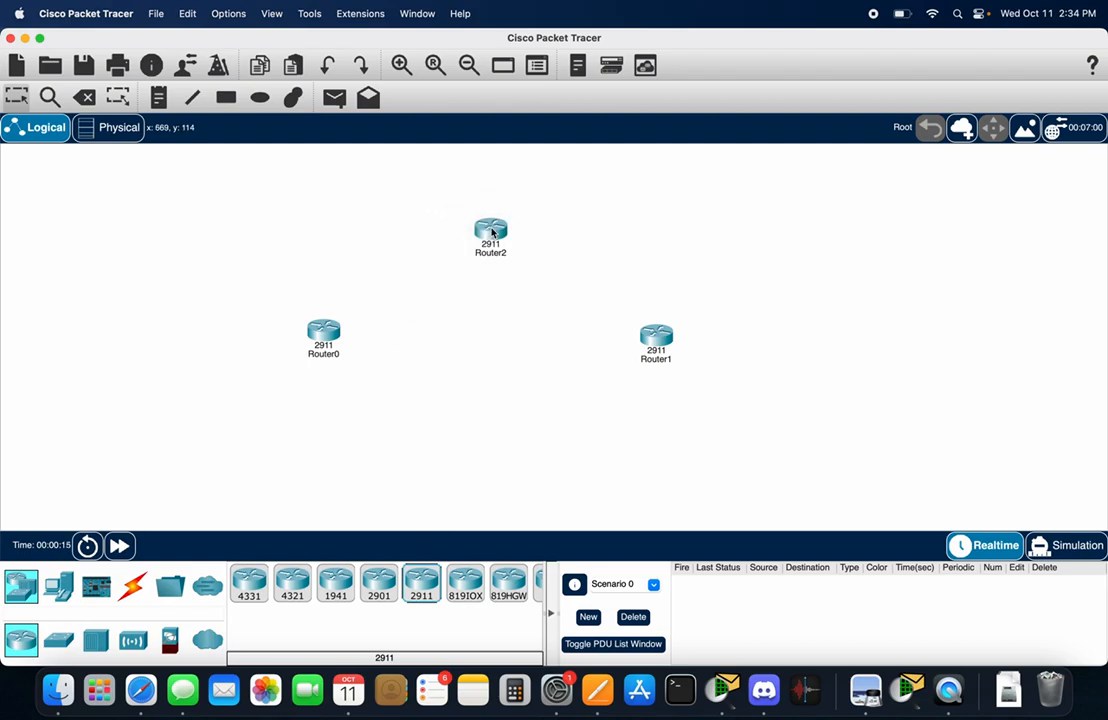
Shift Router2 slightly upward and bring Router0 and Router1 in closer beneath it.
{"action": "left_click_drag", "start_coordinate": [490, 213], "coordinate": [490, 199]}
{"action": "left_click_drag", "start_coordinate": [652, 339], "coordinate": [603, 293]}
{"action": "left_click_drag", "start_coordinate": [336, 334], "coordinate": [378, 292]}
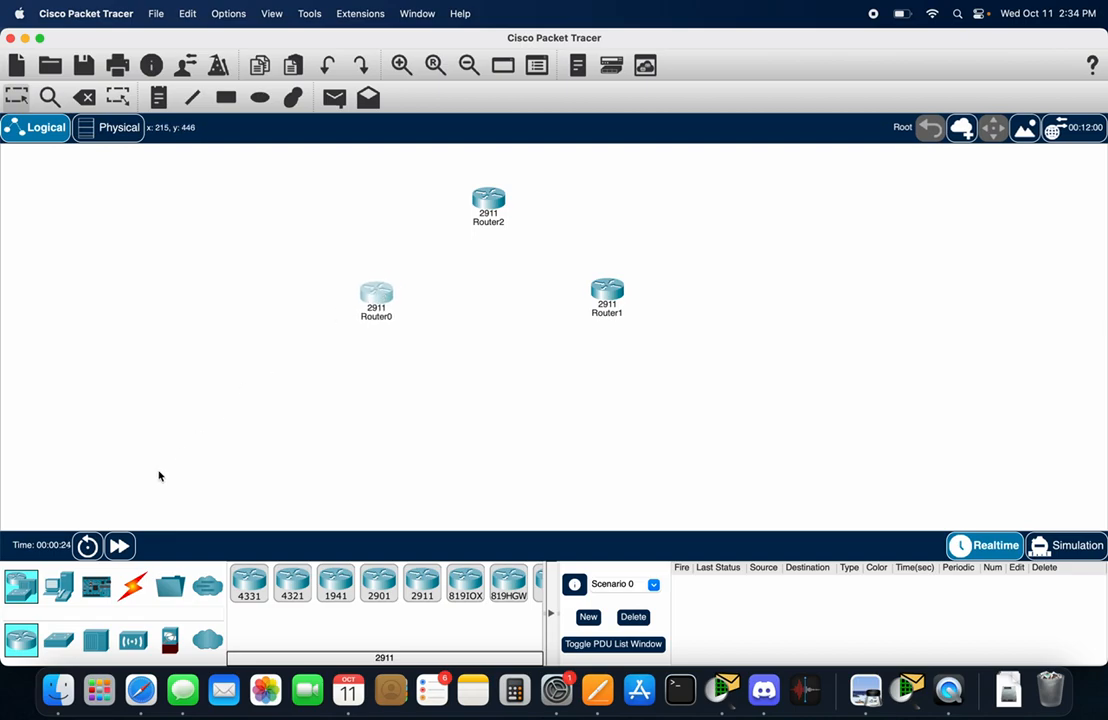
Place four PCs below the routers, two on the left side of the topology and two on the right.
{"action": "left_click", "coordinate": [58, 585]}
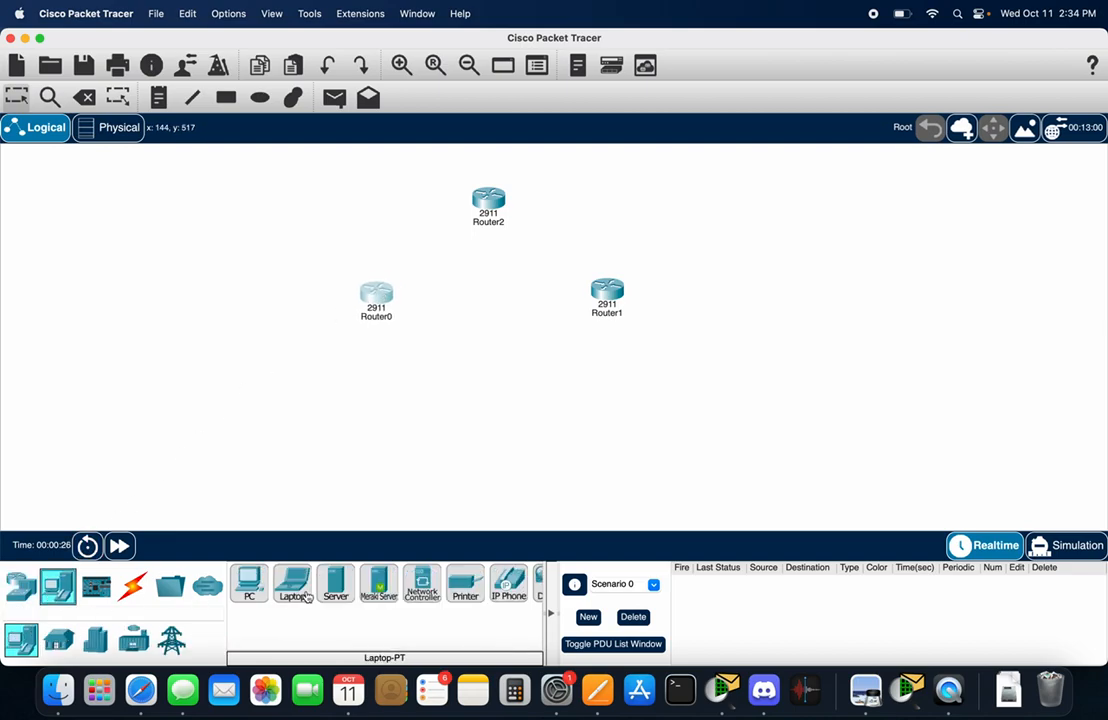
{"action": "left_click_drag", "start_coordinate": [250, 585], "coordinate": [118, 450]}
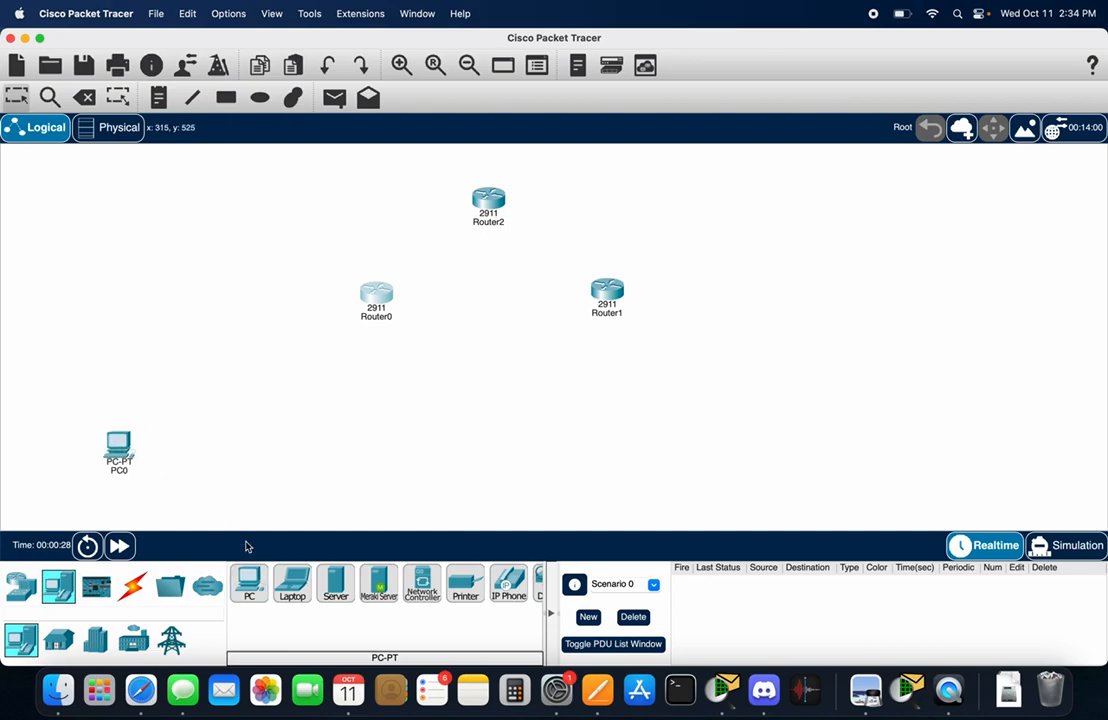
{"action": "left_click_drag", "start_coordinate": [255, 588], "coordinate": [237, 514]}
{"action": "left_click_drag", "start_coordinate": [250, 585], "coordinate": [668, 506]}
{"action": "left_click_drag", "start_coordinate": [255, 590], "coordinate": [766, 390]}
{"action": "left_click", "coordinate": [340, 584]}
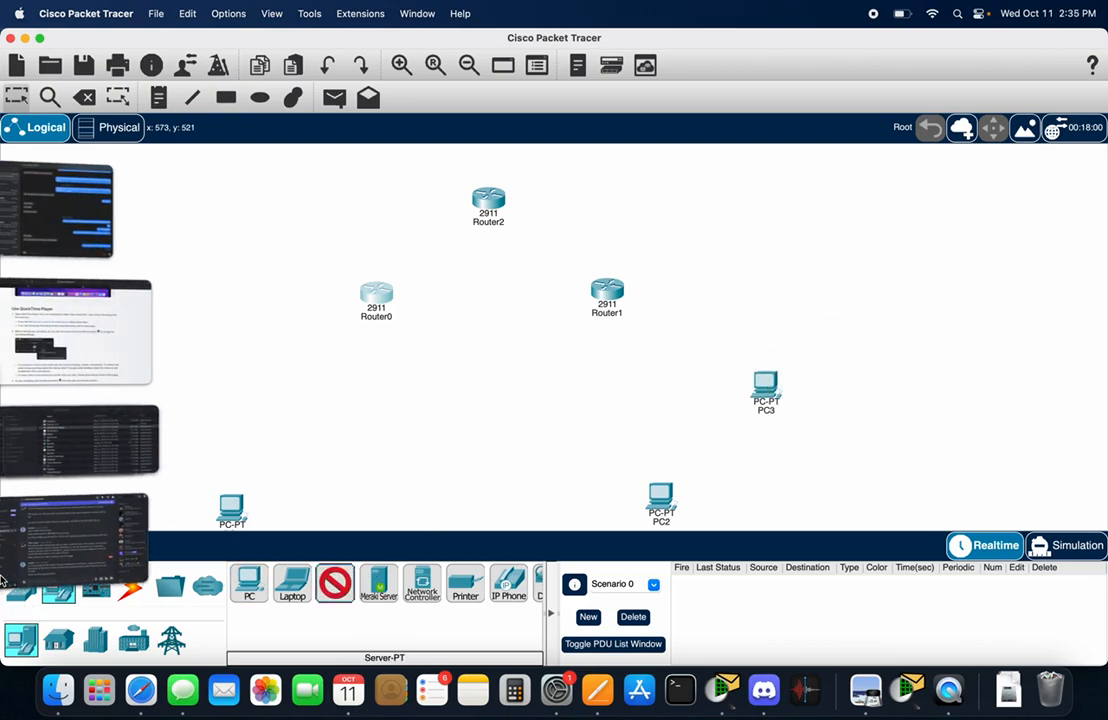
Add two 2960 switches, one near the left pair of PCs and one near the right pair.
{"action": "left_click", "coordinate": [20, 586]}
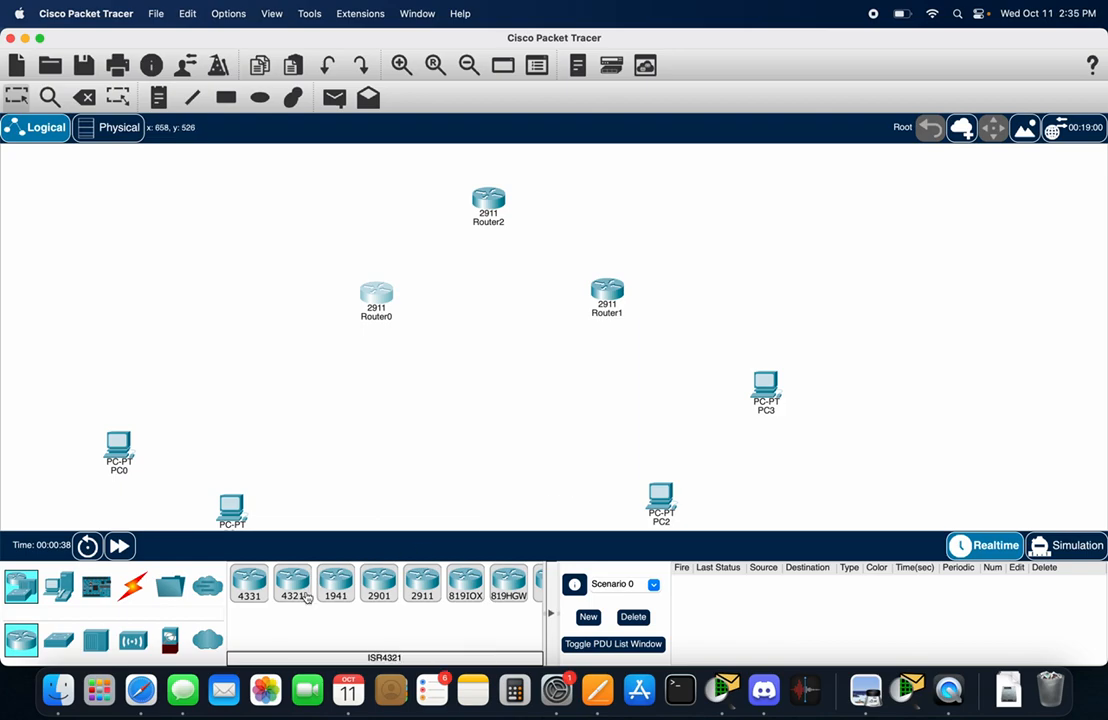
{"action": "left_click", "coordinate": [58, 640]}
{"action": "left_click", "coordinate": [268, 586]}
{"action": "left_click", "coordinate": [254, 412]}
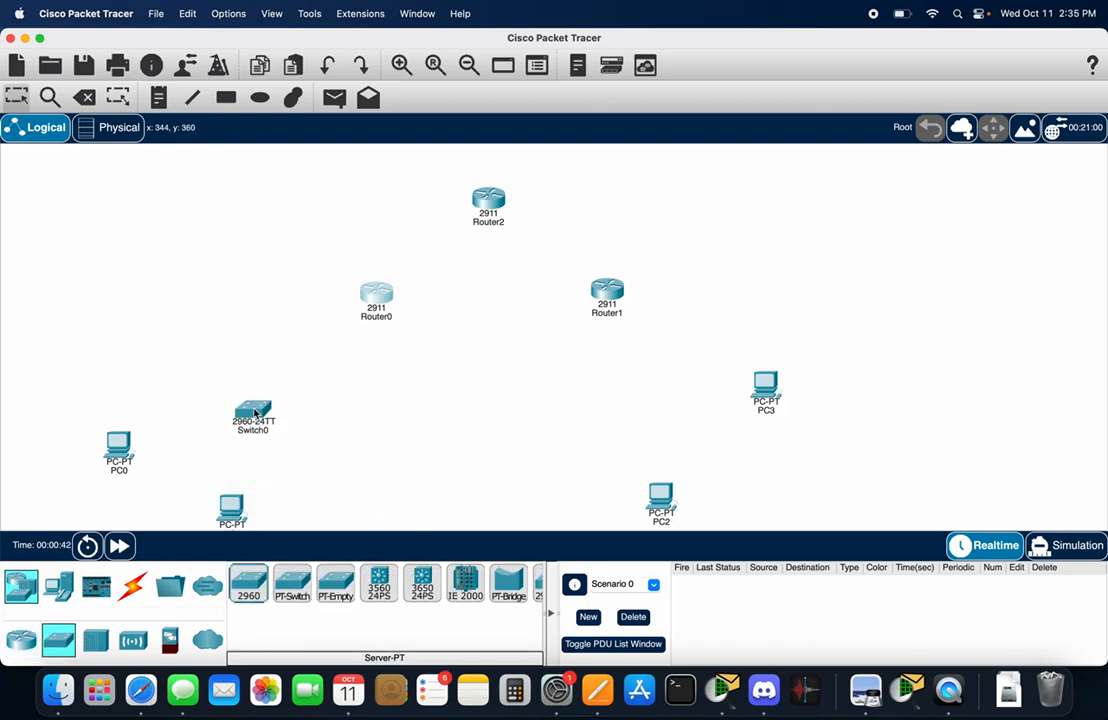
{"action": "left_click", "coordinate": [651, 404]}
Delete the two lower routers, Router0 and Router1, leaving only Router2.
{"action": "left_click_drag", "start_coordinate": [667, 340], "coordinate": [635, 316]}
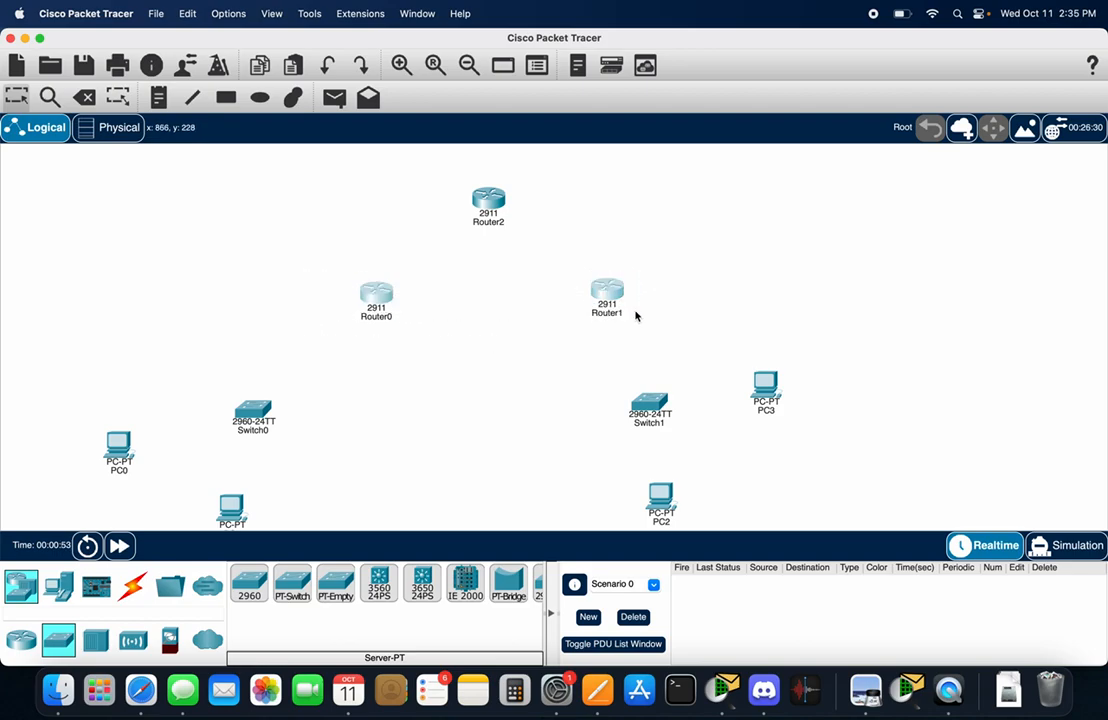
{"action": "left_click", "coordinate": [84, 97]}
{"action": "left_click", "coordinate": [506, 370]}
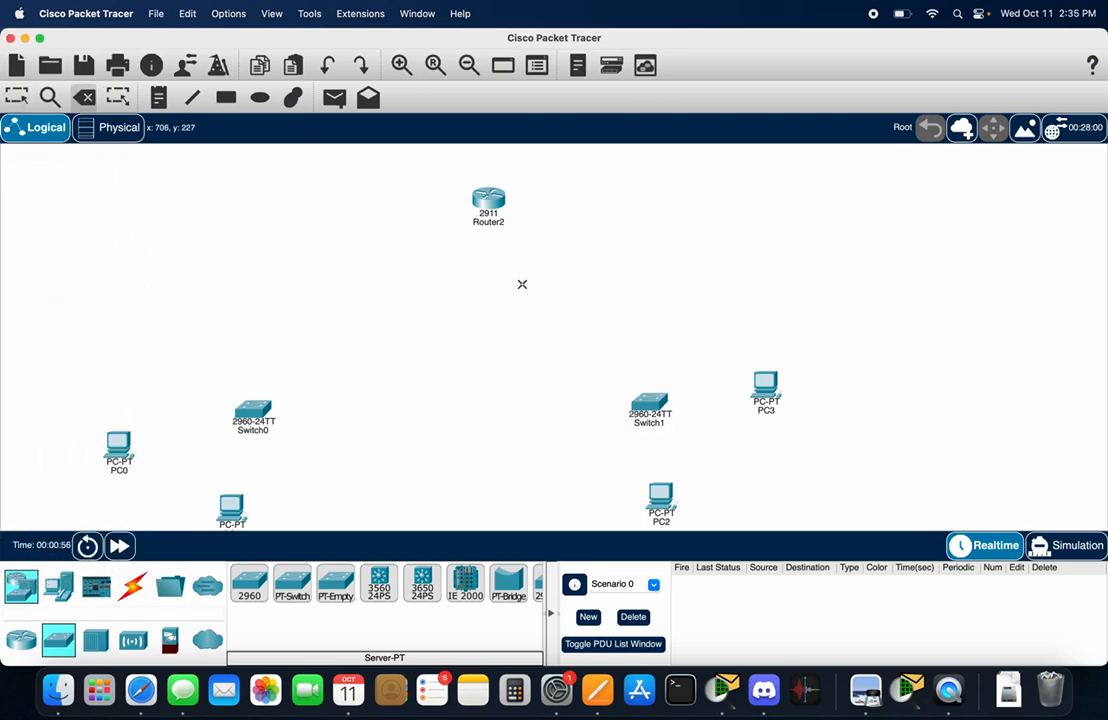
{"action": "key", "text": "Escape"}
Power off Router2, install an HWIC-2T serial module in its rightmost slot, and power it back on.
{"action": "left_click", "coordinate": [488, 199]}
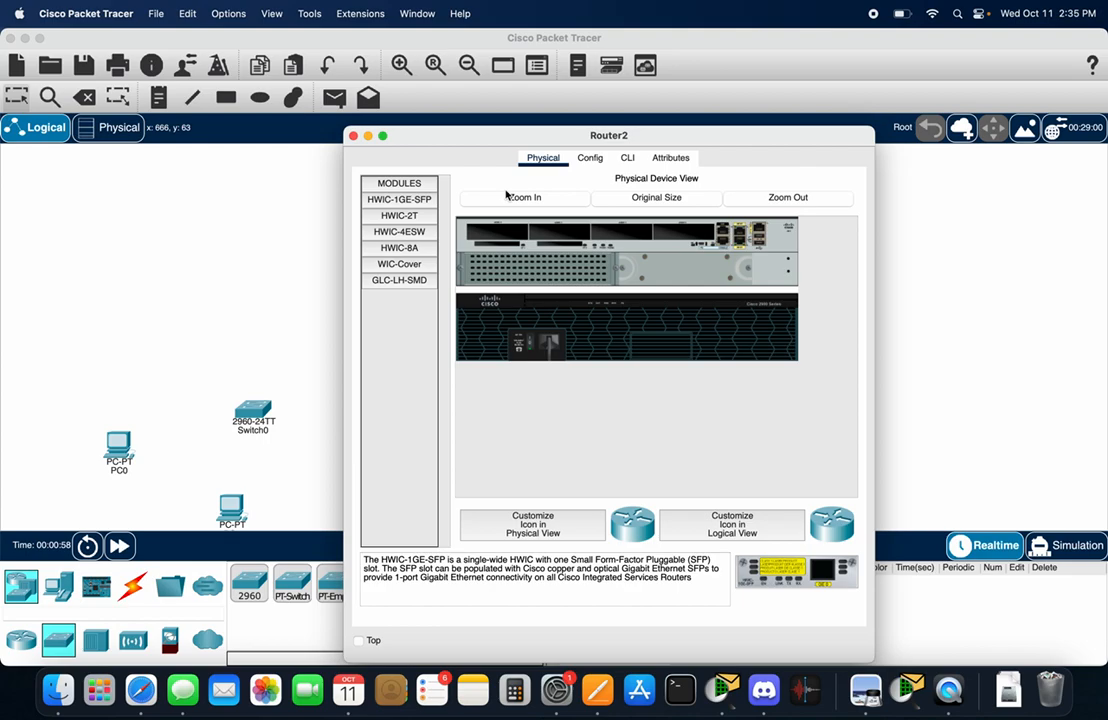
{"action": "left_click_drag", "start_coordinate": [405, 216], "coordinate": [669, 234]}
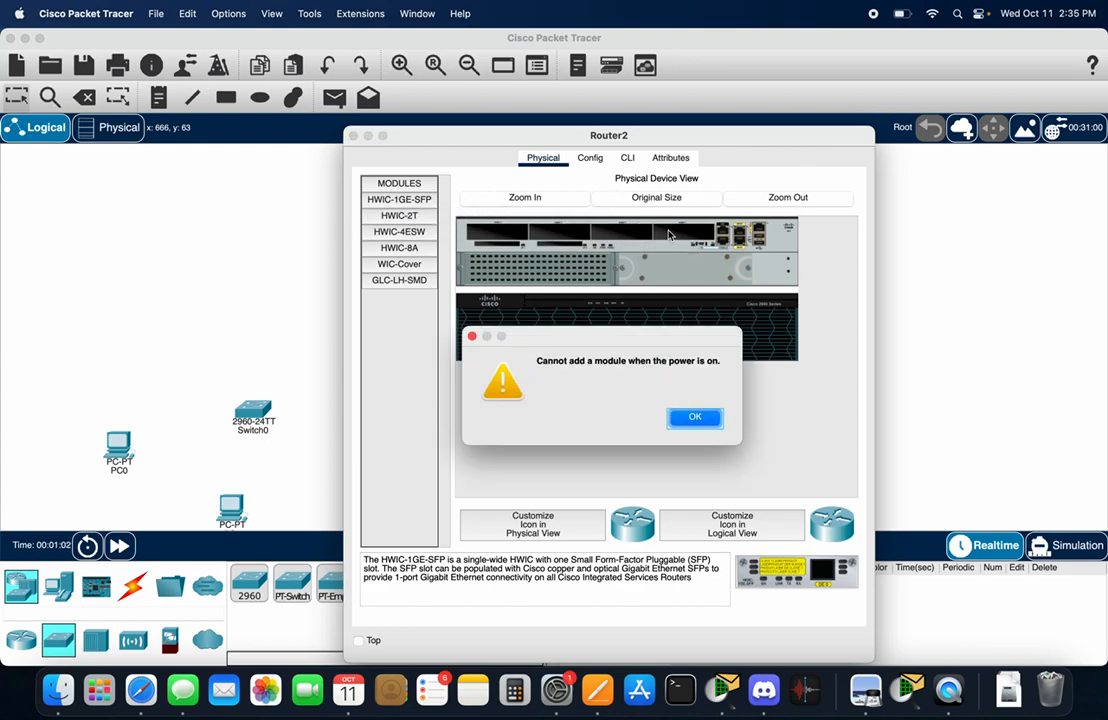
{"action": "left_click", "coordinate": [693, 418]}
{"action": "left_click", "coordinate": [531, 347]}
{"action": "left_click_drag", "start_coordinate": [410, 217], "coordinate": [694, 233]}
{"action": "left_click", "coordinate": [530, 347]}
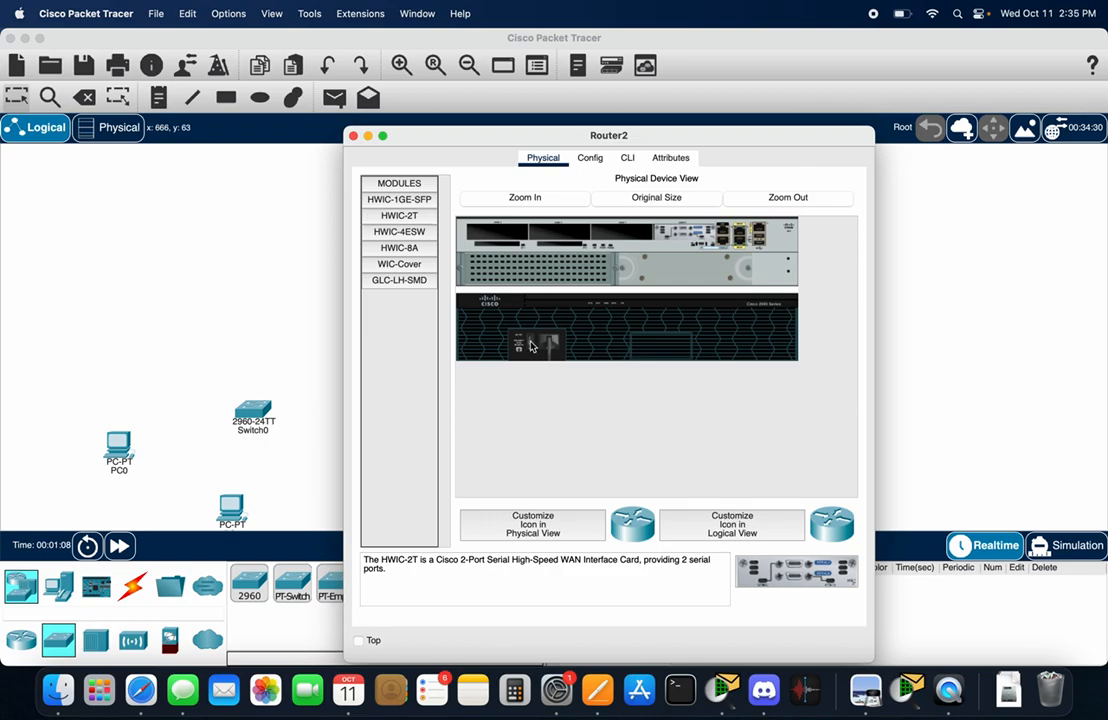
{"action": "left_click", "coordinate": [352, 135]}
Duplicate Router2 twice, placing one copy on each side below it, and move the original slightly upward.
{"action": "left_click_drag", "start_coordinate": [519, 260], "coordinate": [453, 178]}
{"action": "left_click_drag", "start_coordinate": [548, 259], "coordinate": [494, 219]}
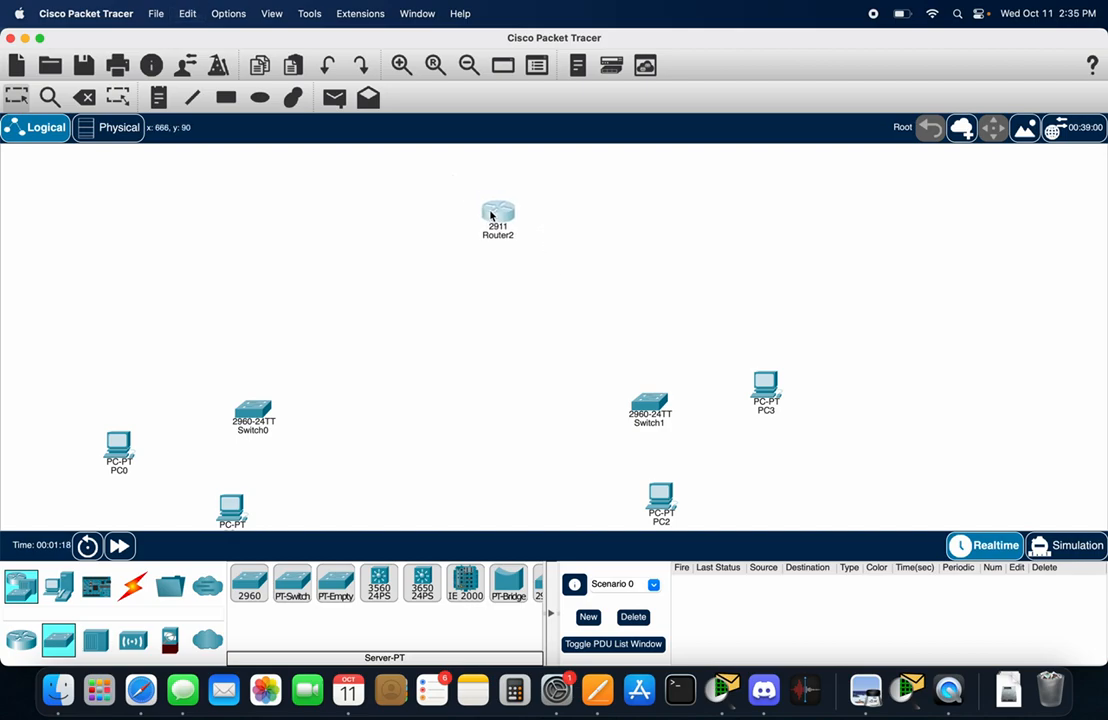
{"action": "key", "text": "super+v"}
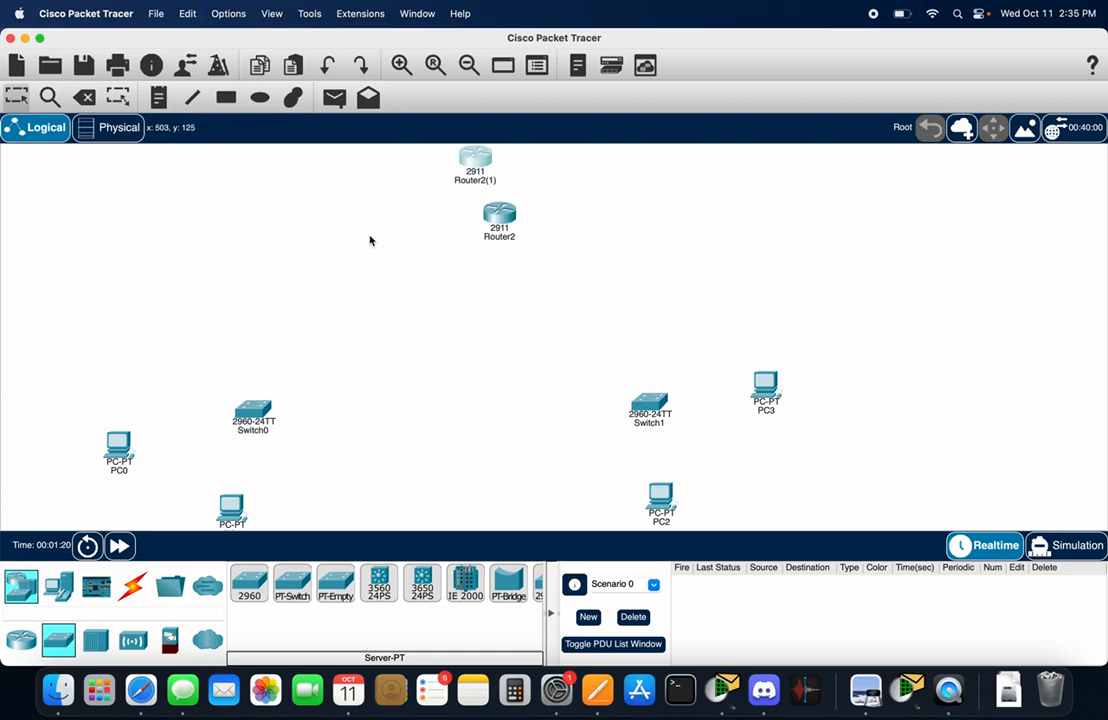
{"action": "key", "text": "super+v"}
{"action": "left_click_drag", "start_coordinate": [457, 201], "coordinate": [371, 279]}
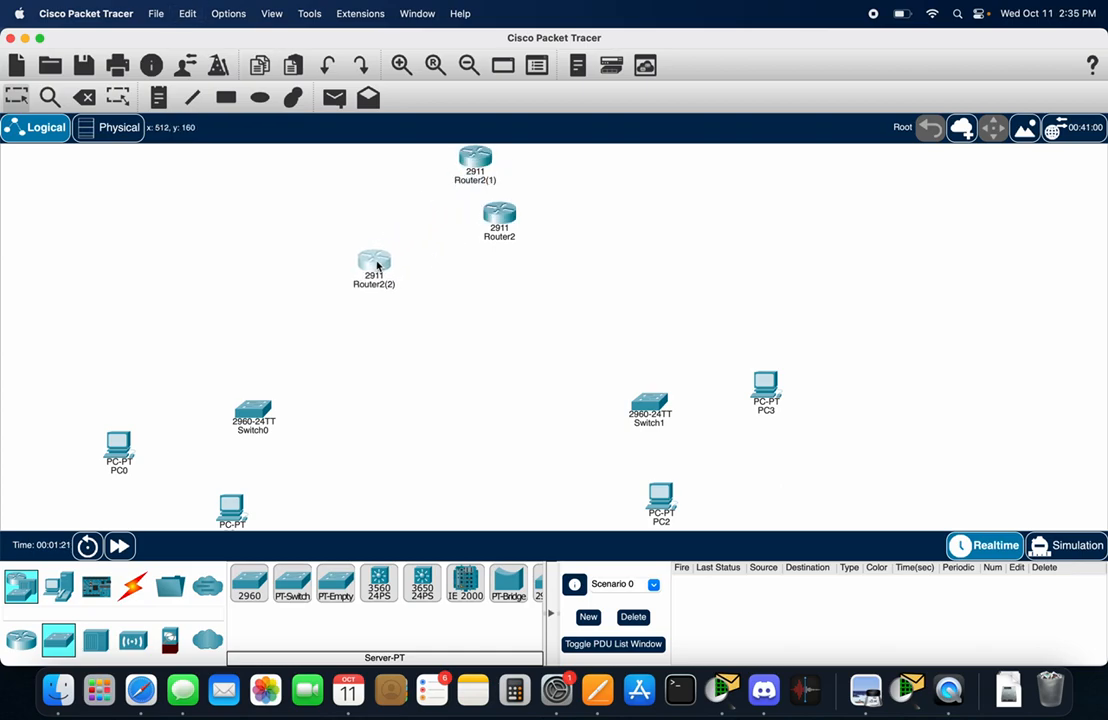
{"action": "left_click_drag", "start_coordinate": [484, 162], "coordinate": [595, 270]}
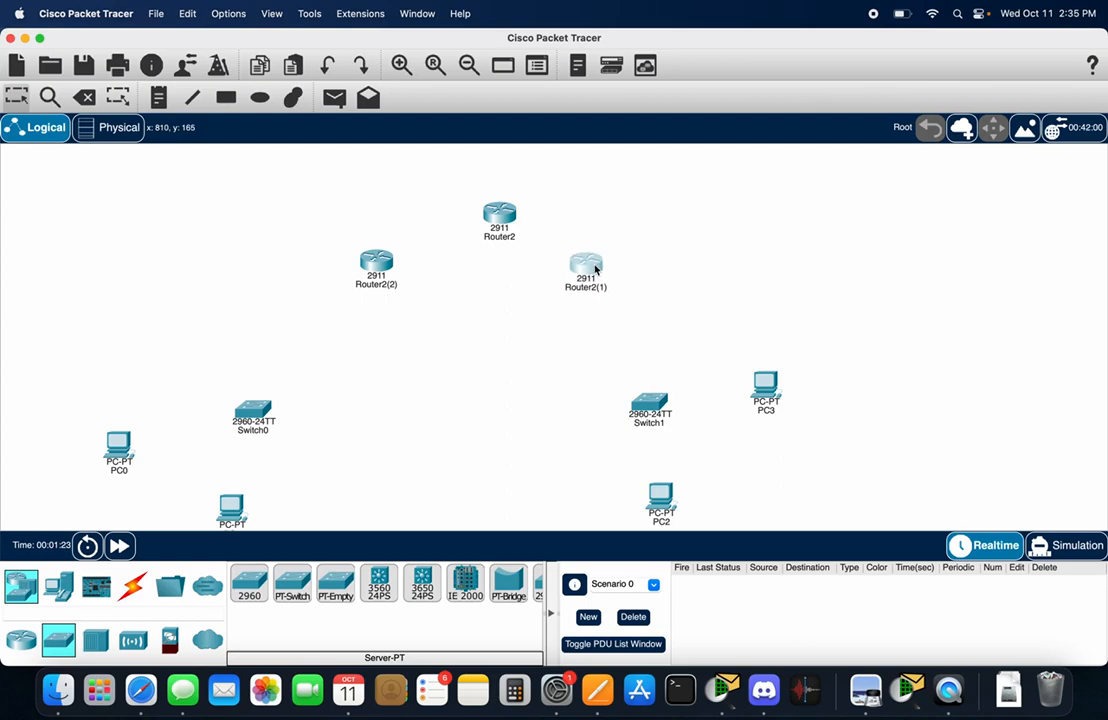
{"action": "left_click_drag", "start_coordinate": [495, 214], "coordinate": [489, 191]}
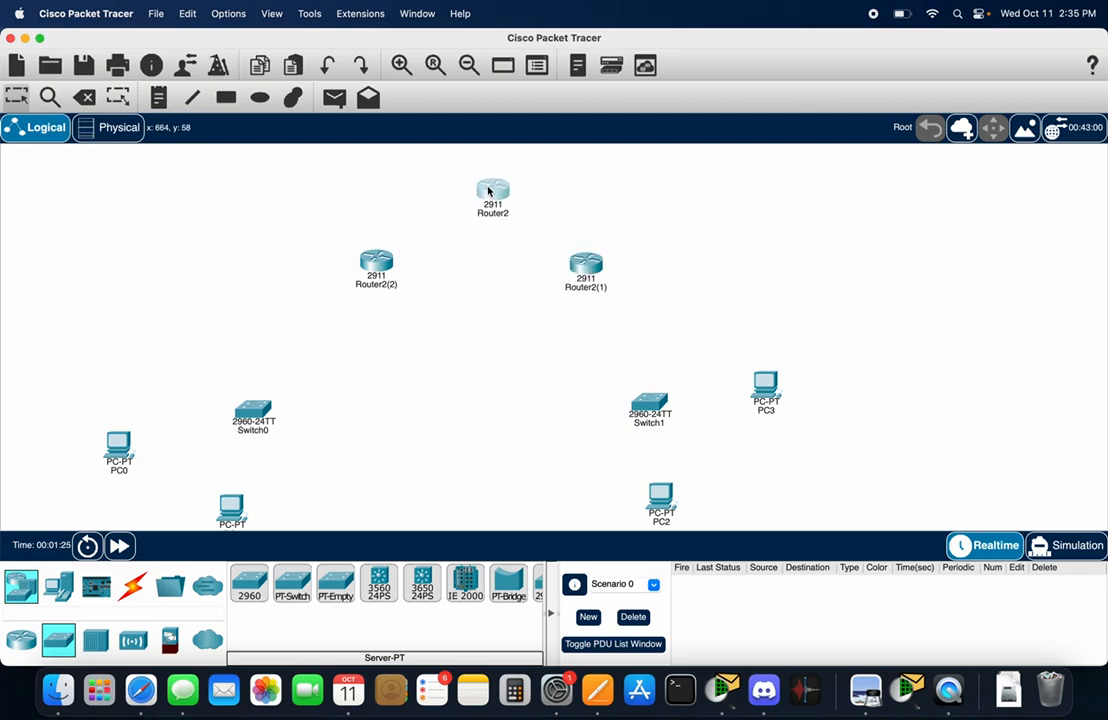
Set the display name of the top router, Router2, to ISP and close its window.
{"action": "left_click", "coordinate": [488, 191]}
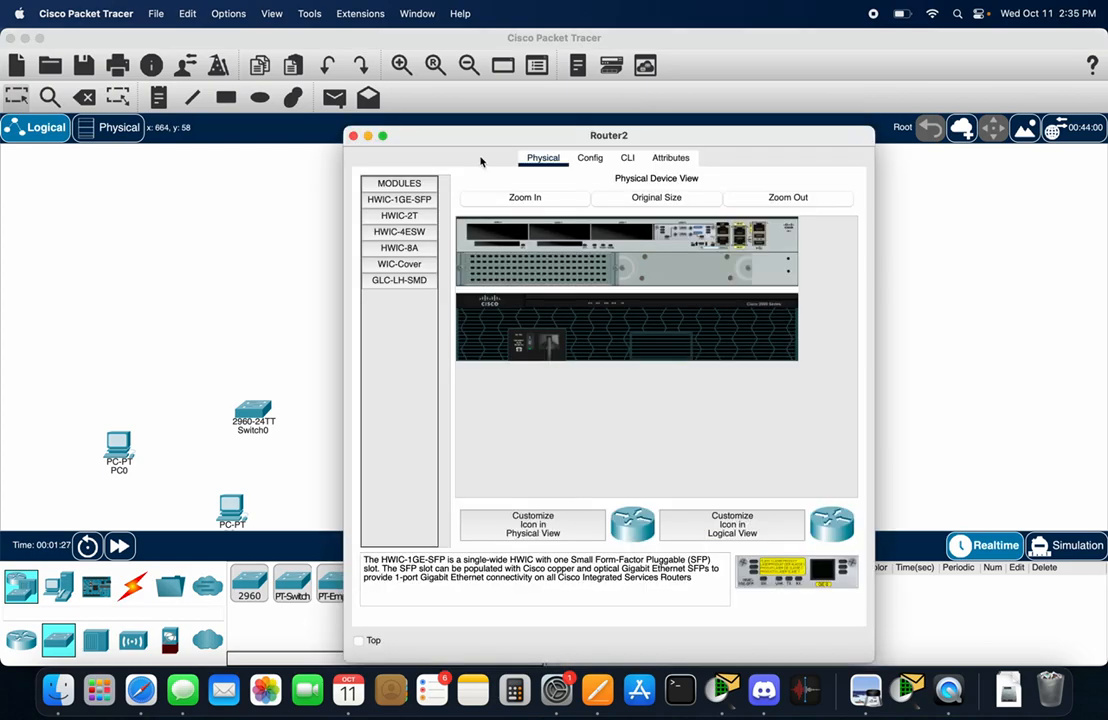
{"action": "left_click", "coordinate": [588, 160]}
{"action": "left_click_drag", "start_coordinate": [601, 220], "coordinate": [510, 218]}
{"action": "type", "text": "ISP"}
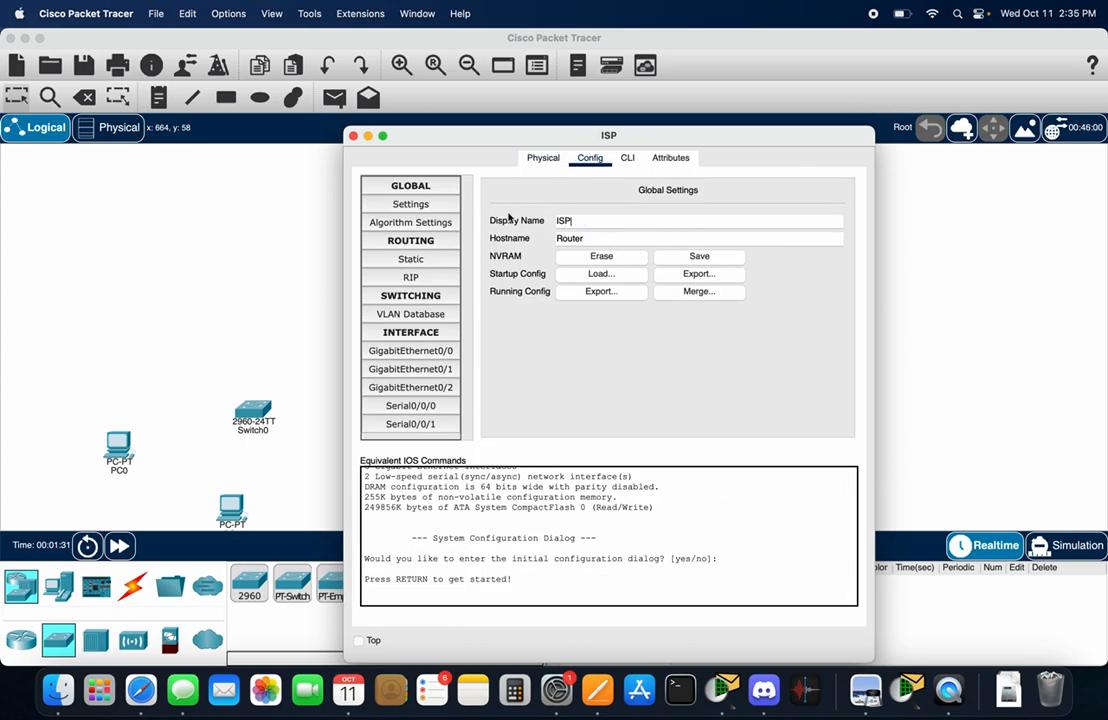
{"action": "key", "text": "Escape"}
{"action": "key", "text": "Escape"}
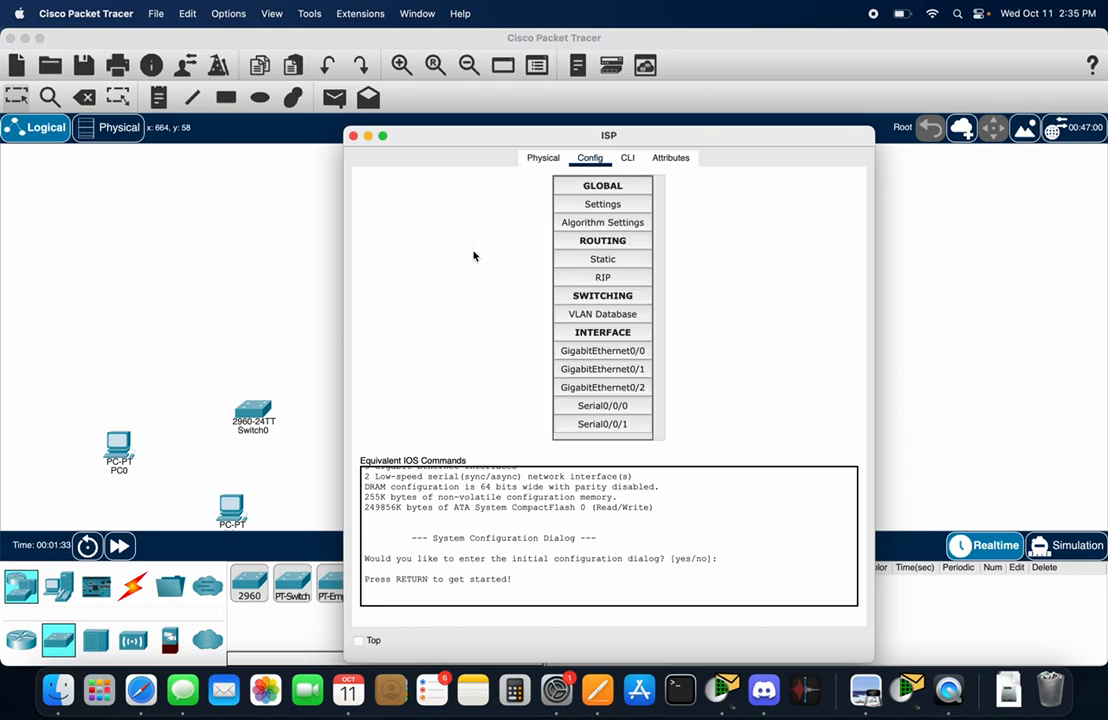
Set the display name of the left router copy to LAF and close its window.
{"action": "left_click", "coordinate": [388, 254]}
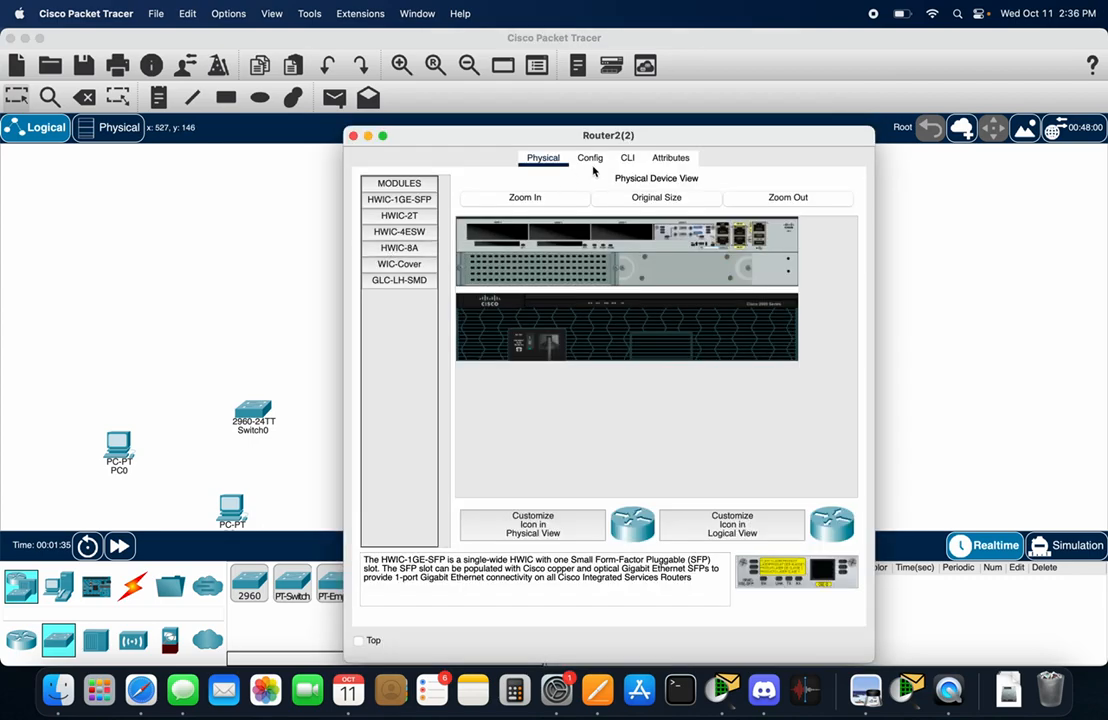
{"action": "left_click", "coordinate": [592, 158]}
{"action": "left_click_drag", "start_coordinate": [623, 222], "coordinate": [502, 224]}
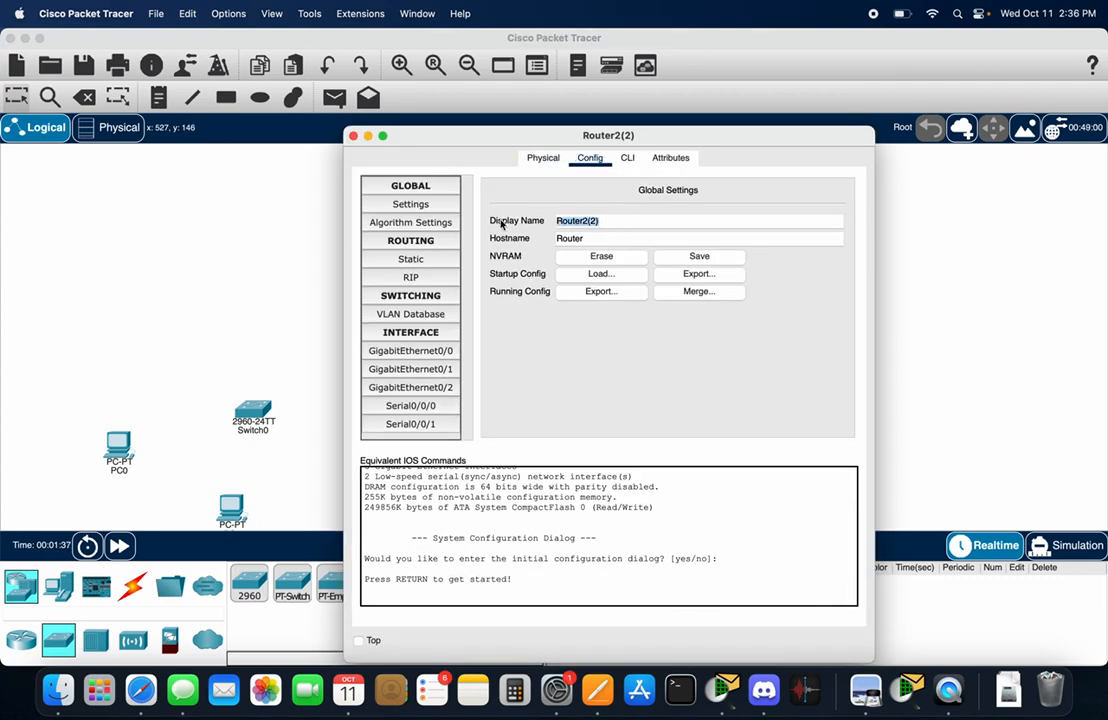
{"action": "type", "text": "LAF"}
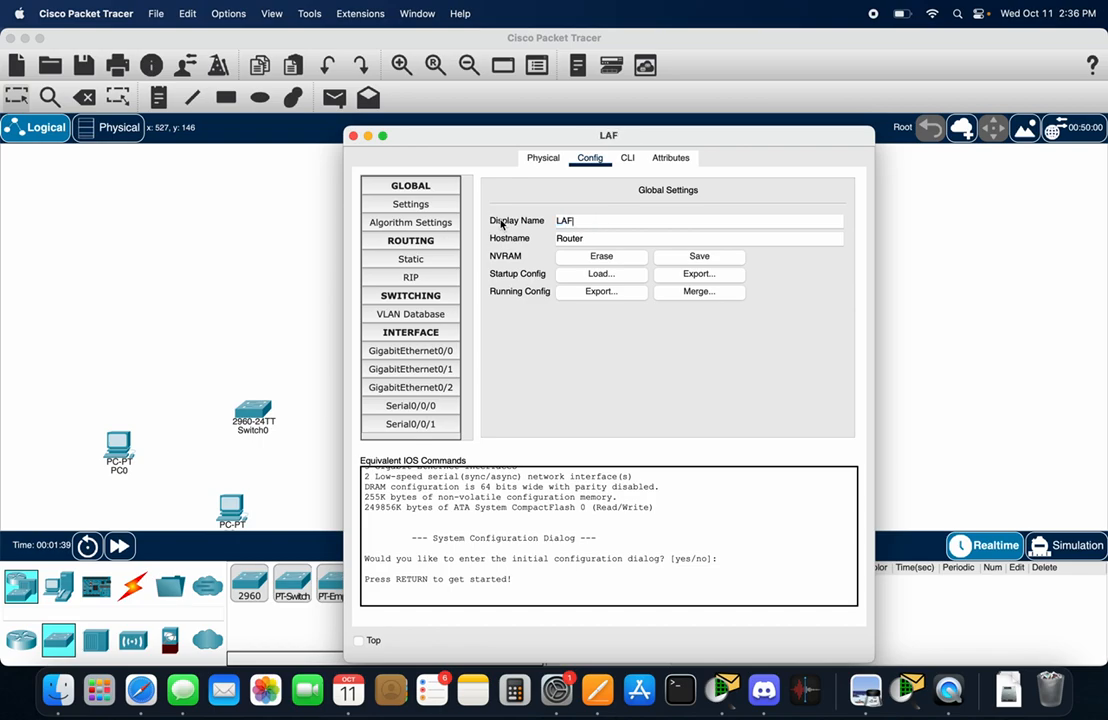
{"action": "key", "text": "Escape"}
Set the display name of the remaining router copy, Router2(1), to NY and close its window.
{"action": "left_click", "coordinate": [597, 278]}
{"action": "left_click", "coordinate": [597, 278]}
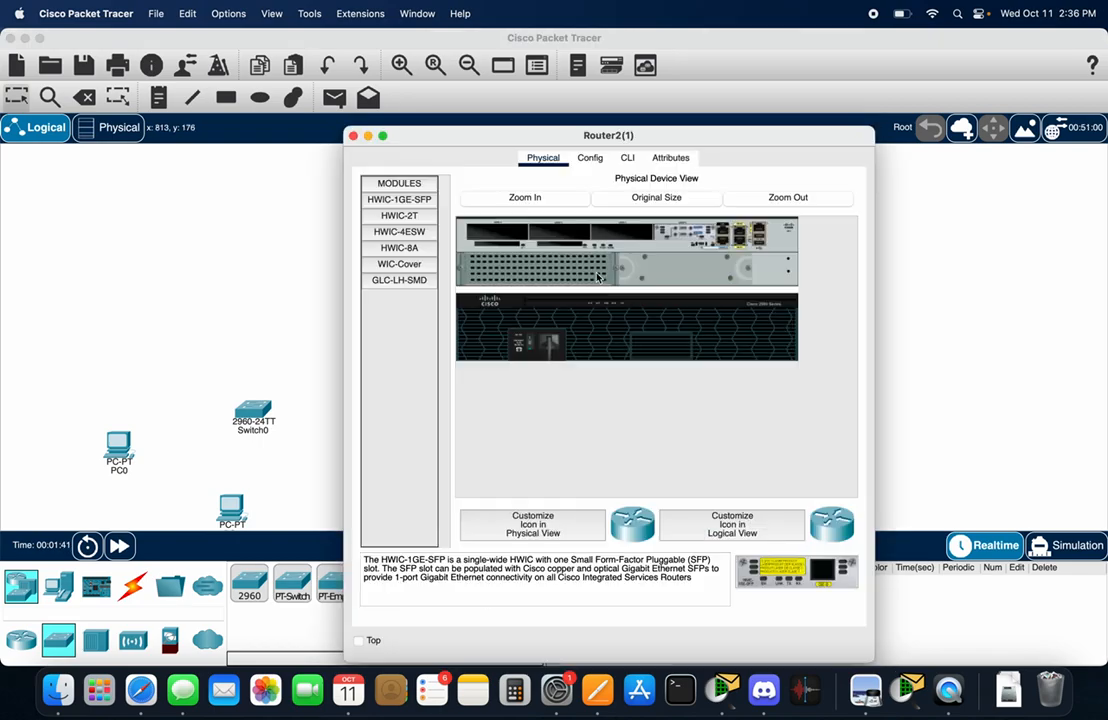
{"action": "left_click", "coordinate": [590, 158]}
{"action": "left_click_drag", "start_coordinate": [611, 219], "coordinate": [497, 217]}
{"action": "type", "text": "NY"}
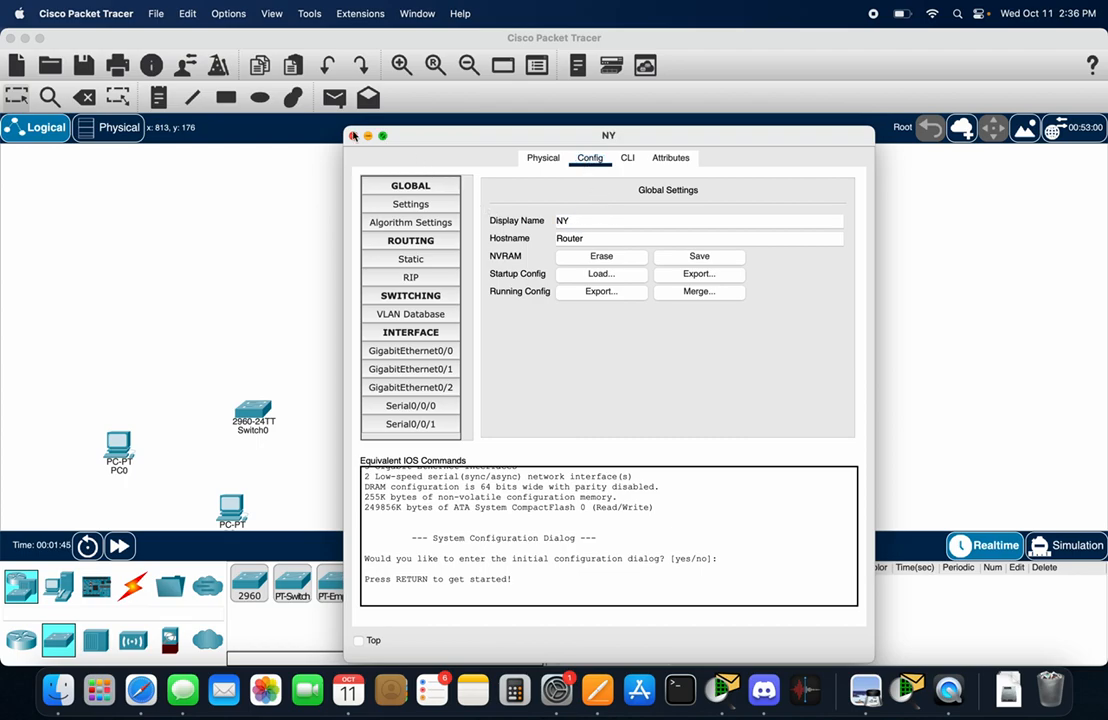
{"action": "left_click", "coordinate": [353, 137]}
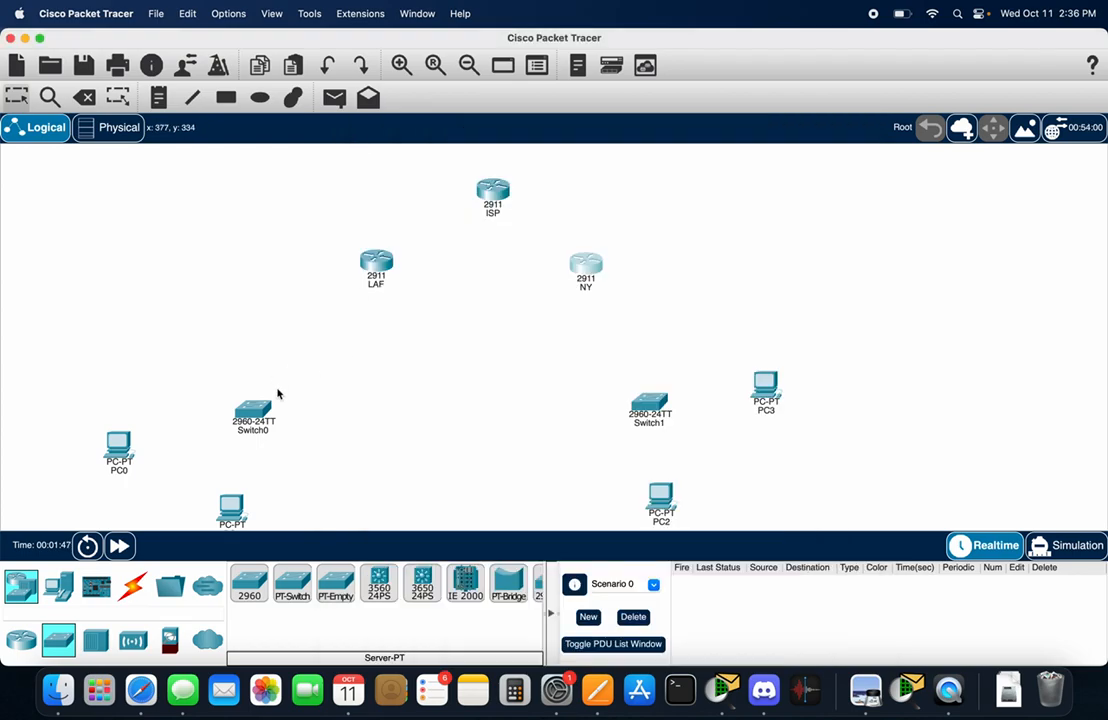
Move Switch0, PC0, PC1, Switch1 and PC2 upward, closer to the LAF and NY routers.
{"action": "left_click_drag", "start_coordinate": [251, 411], "coordinate": [286, 358]}
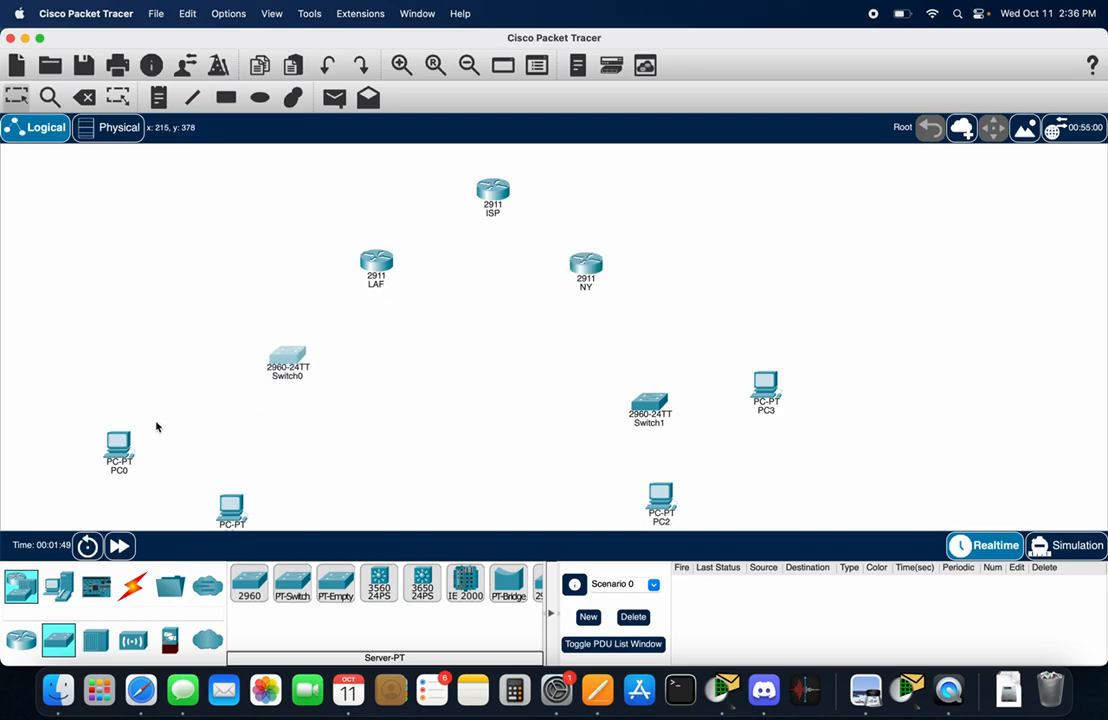
{"action": "left_click_drag", "start_coordinate": [121, 446], "coordinate": [168, 413]}
{"action": "left_click_drag", "start_coordinate": [221, 508], "coordinate": [251, 456]}
{"action": "left_click_drag", "start_coordinate": [652, 401], "coordinate": [640, 346]}
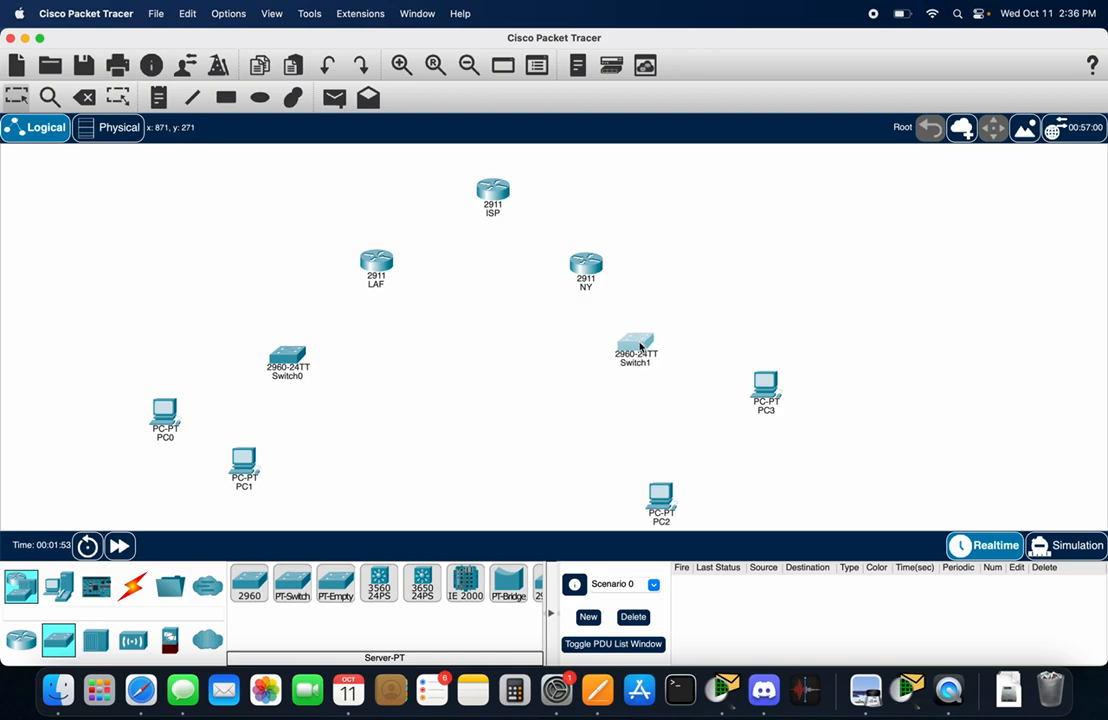
{"action": "left_click_drag", "start_coordinate": [648, 494], "coordinate": [619, 437]}
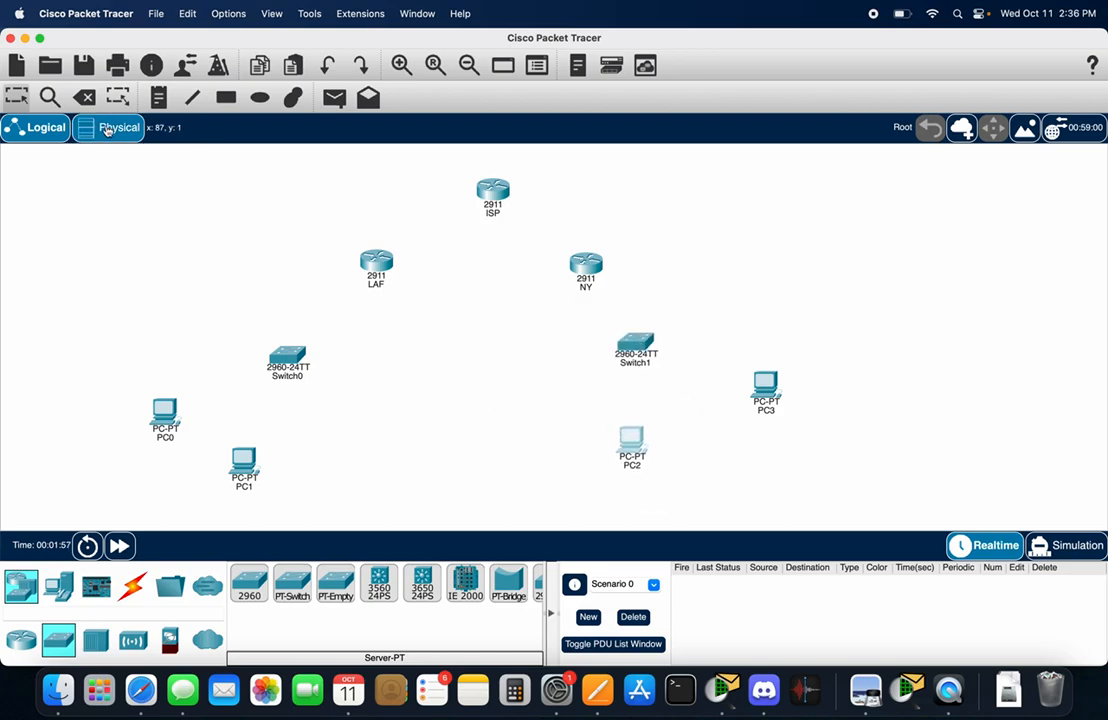
Spread the routers out by moving LAF slightly down and left, ISP slightly left, and NY slightly down.
{"action": "left_click", "coordinate": [156, 97]}
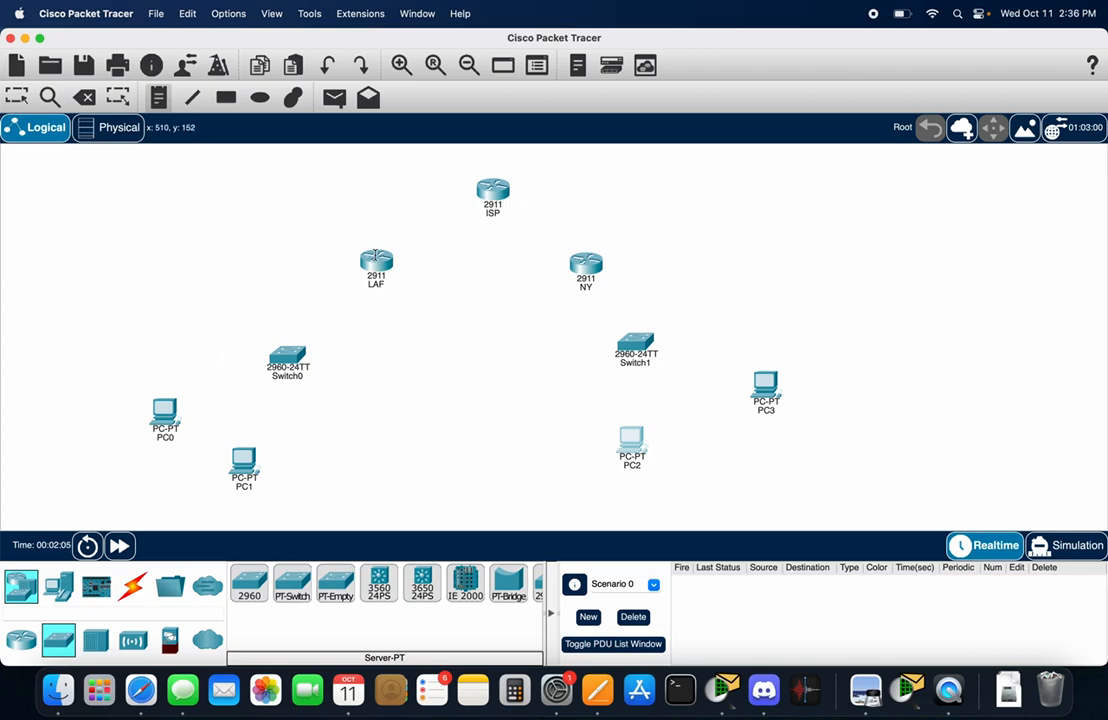
{"action": "left_click", "coordinate": [16, 97]}
{"action": "left_click_drag", "start_coordinate": [370, 270], "coordinate": [343, 300]}
{"action": "left_click_drag", "start_coordinate": [503, 184], "coordinate": [469, 185]}
{"action": "left_click_drag", "start_coordinate": [579, 267], "coordinate": [576, 306]}
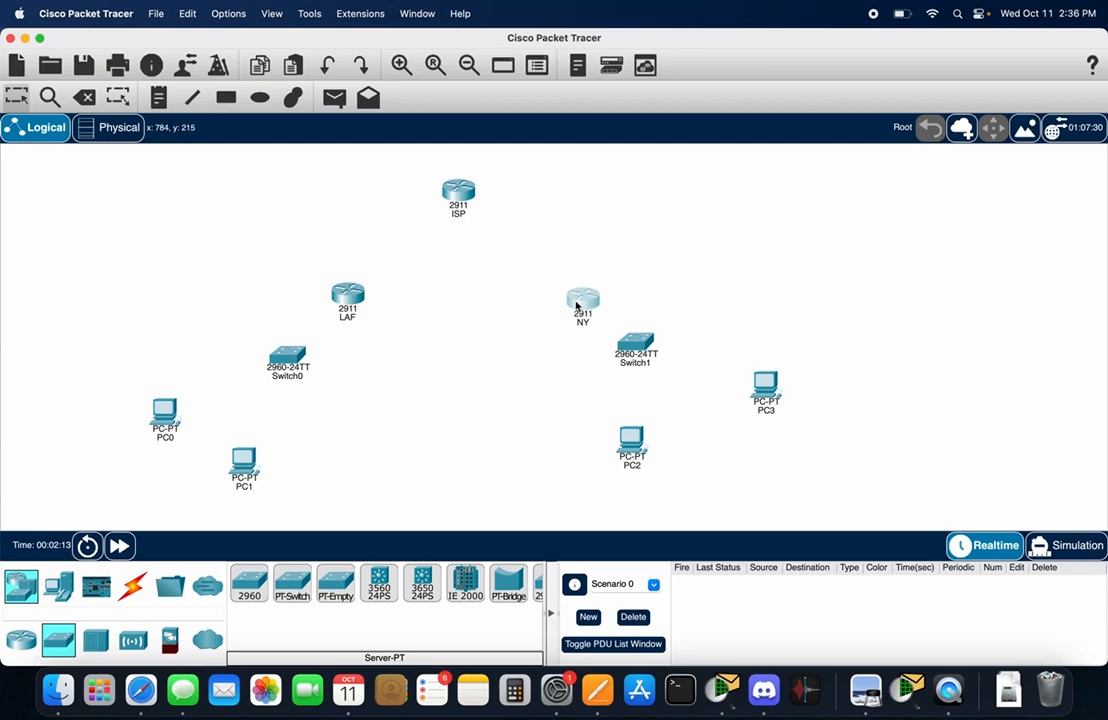
Place a workspace note reading 10.1.1.0/24 above PC0 for the LAF-side network.
{"action": "left_click", "coordinate": [157, 96]}
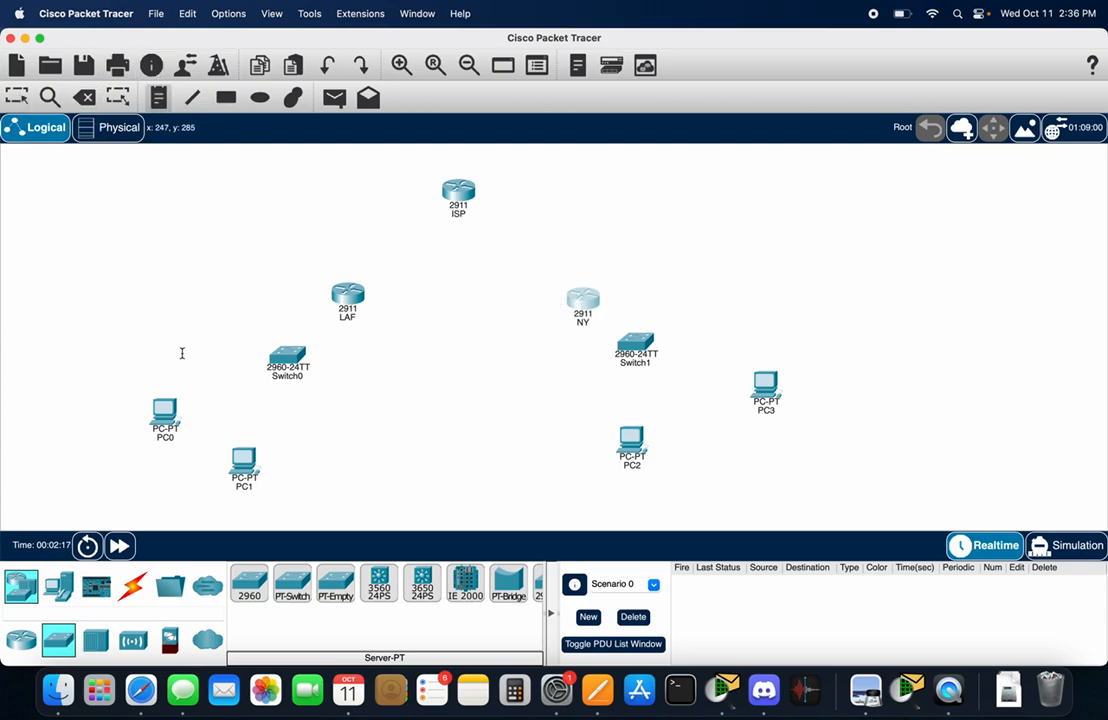
{"action": "left_click", "coordinate": [123, 333]}
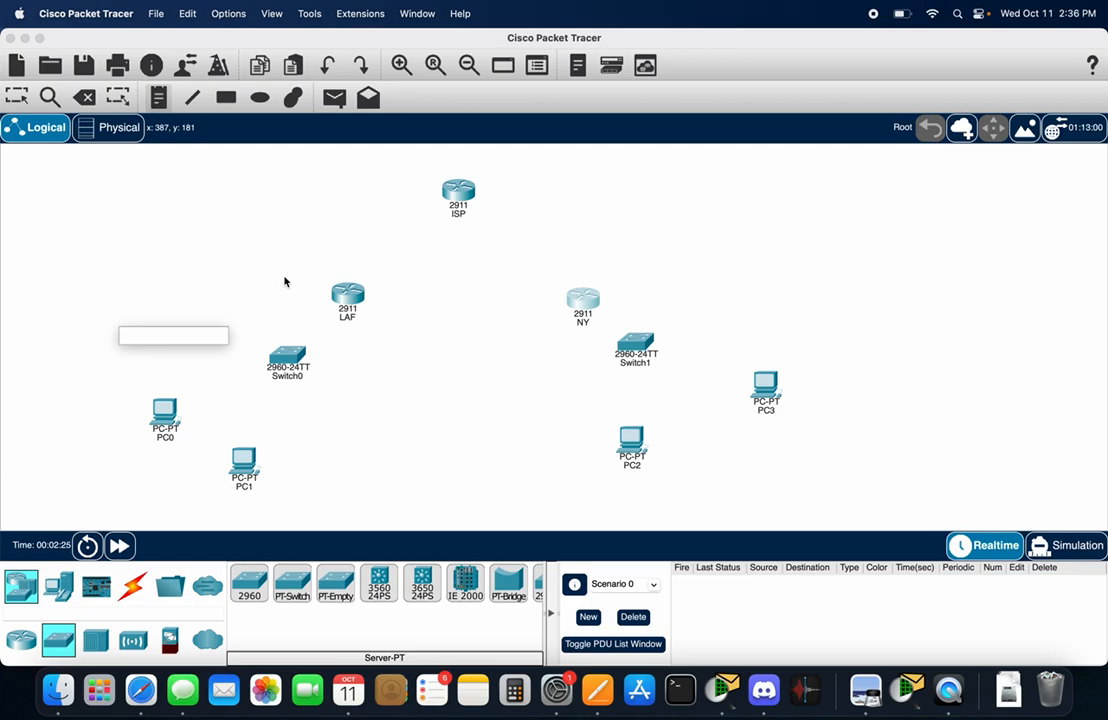
{"action": "type", "text": "10.1.1.0/24"}
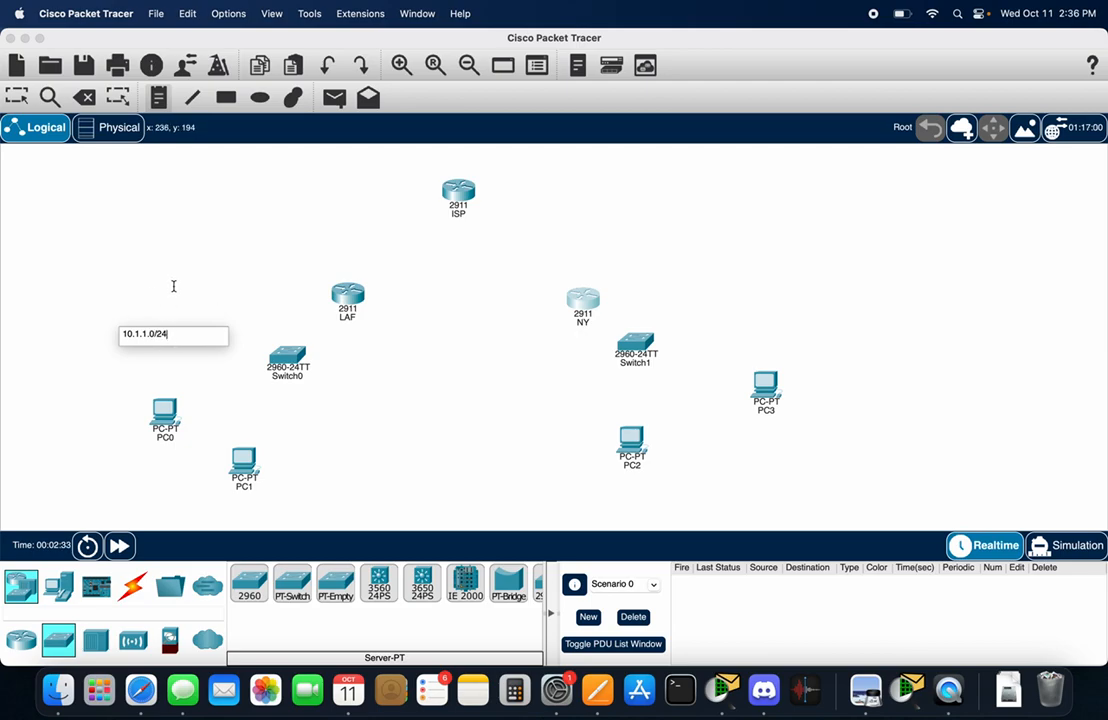
Add a note reading 45.20.1.0/24 between the LAF and ISP routers for their link.
{"action": "left_click", "coordinate": [328, 199]}
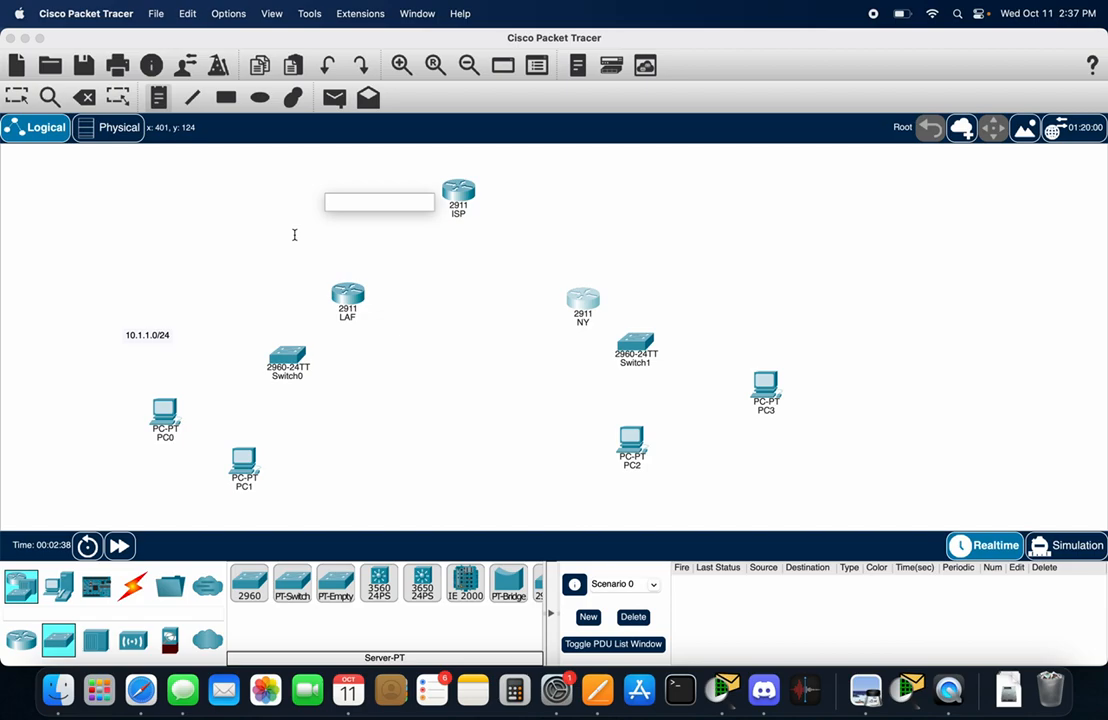
{"action": "type", "text": "45.20.1."}
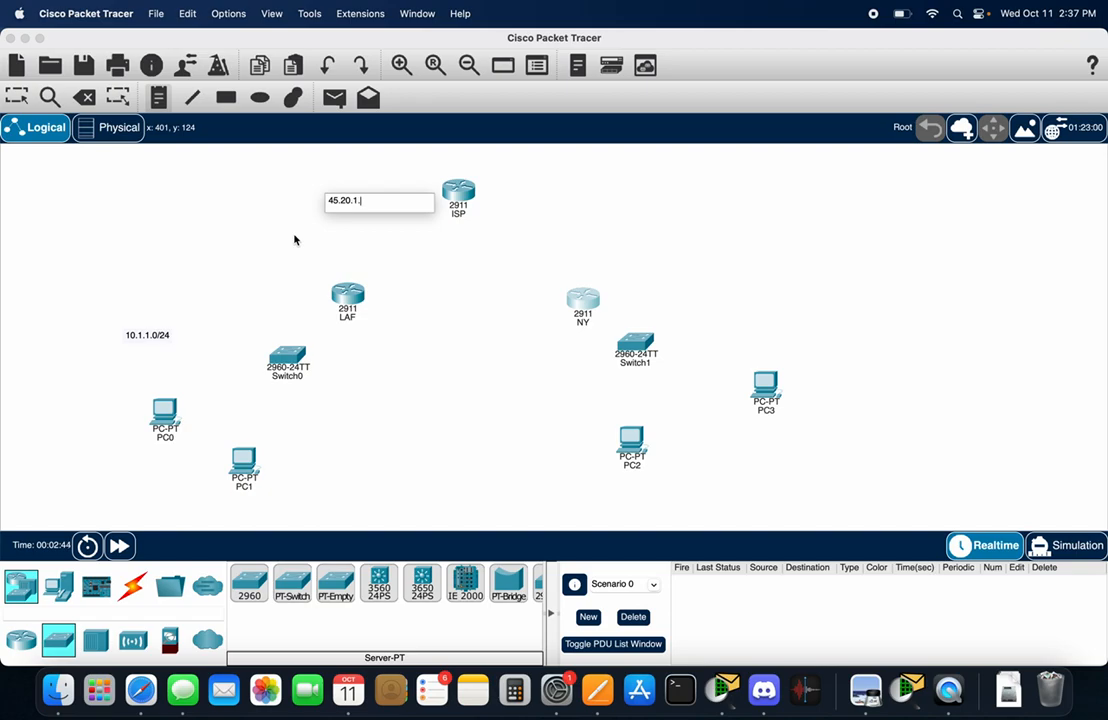
{"action": "type", "text": "0"}
{"action": "left_click", "coordinate": [562, 207]}
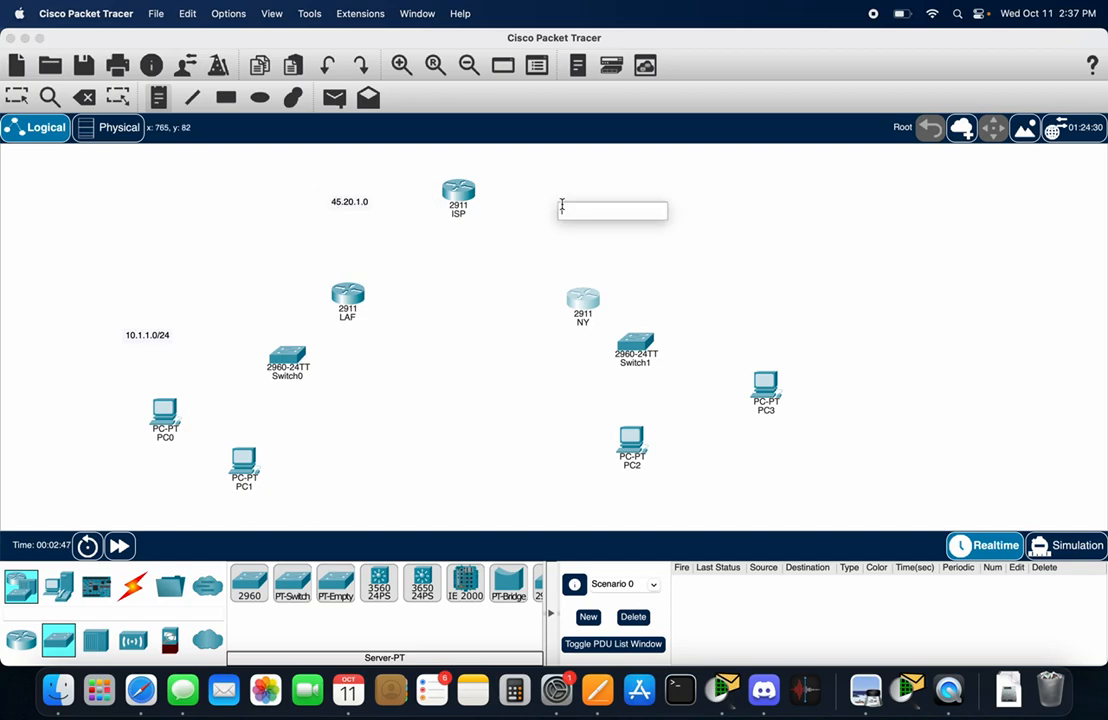
{"action": "left_click", "coordinate": [352, 205]}
{"action": "key", "text": "Escape"}
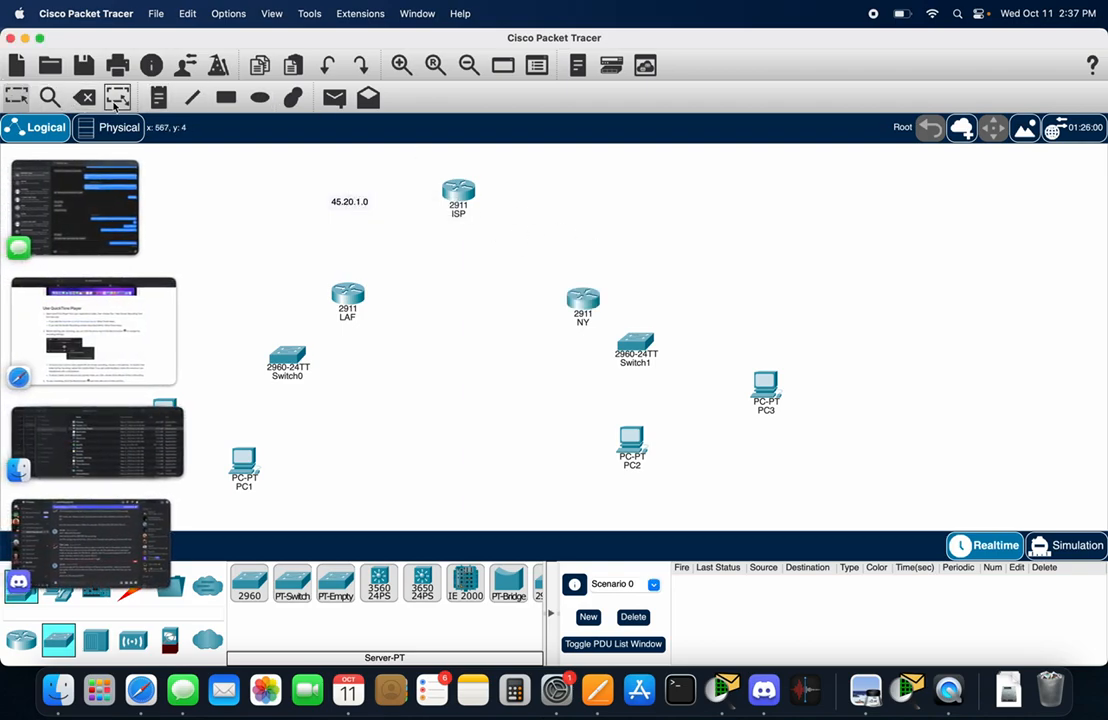
{"action": "double_click", "coordinate": [358, 202]}
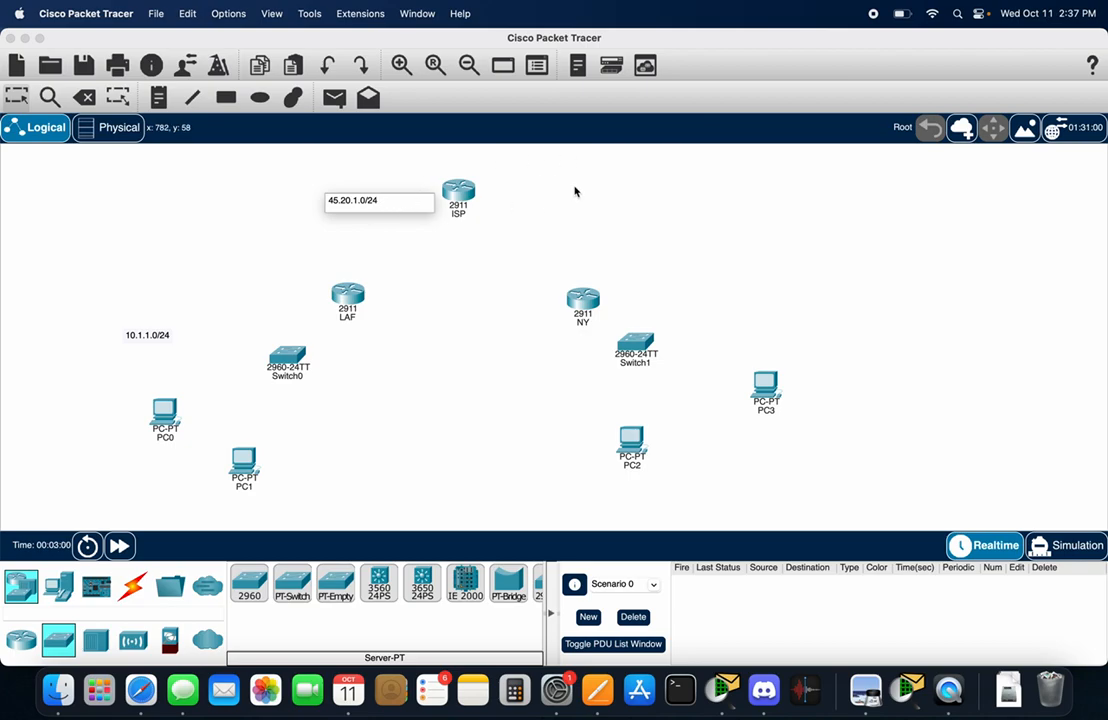
Switch to Safari, examine the CIDR subnet mask table in the earlier "cidr notation" image search, and return to Packet Tracer.
{"action": "left_click", "coordinate": [141, 690]}
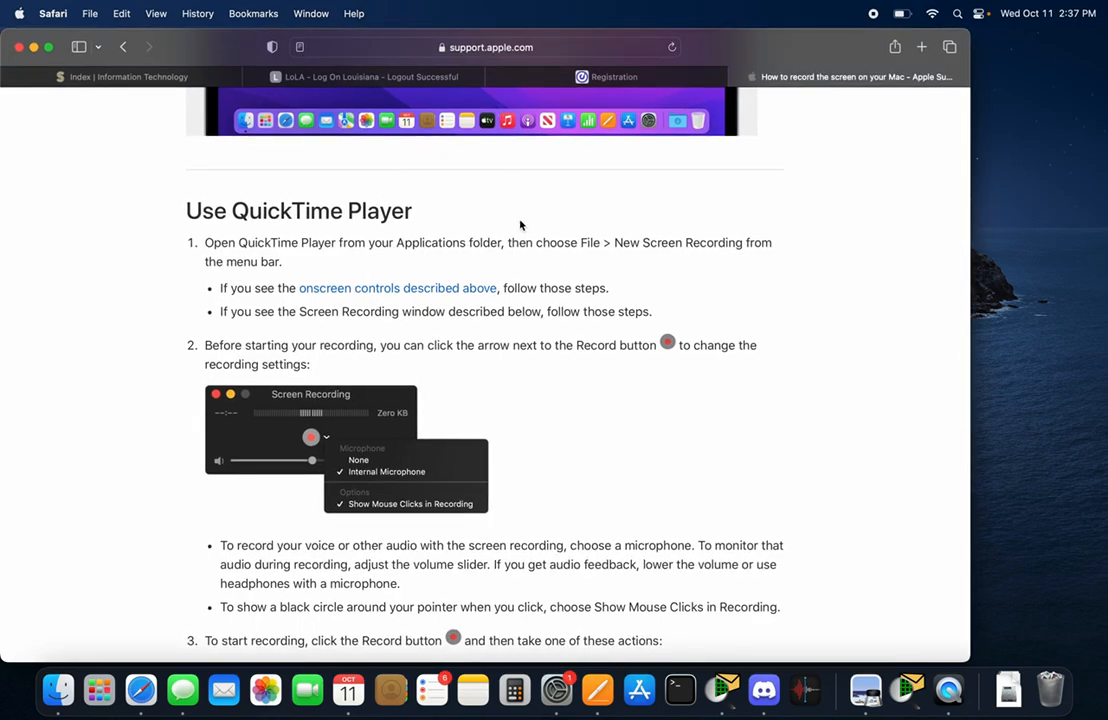
{"action": "left_click", "coordinate": [187, 15]}
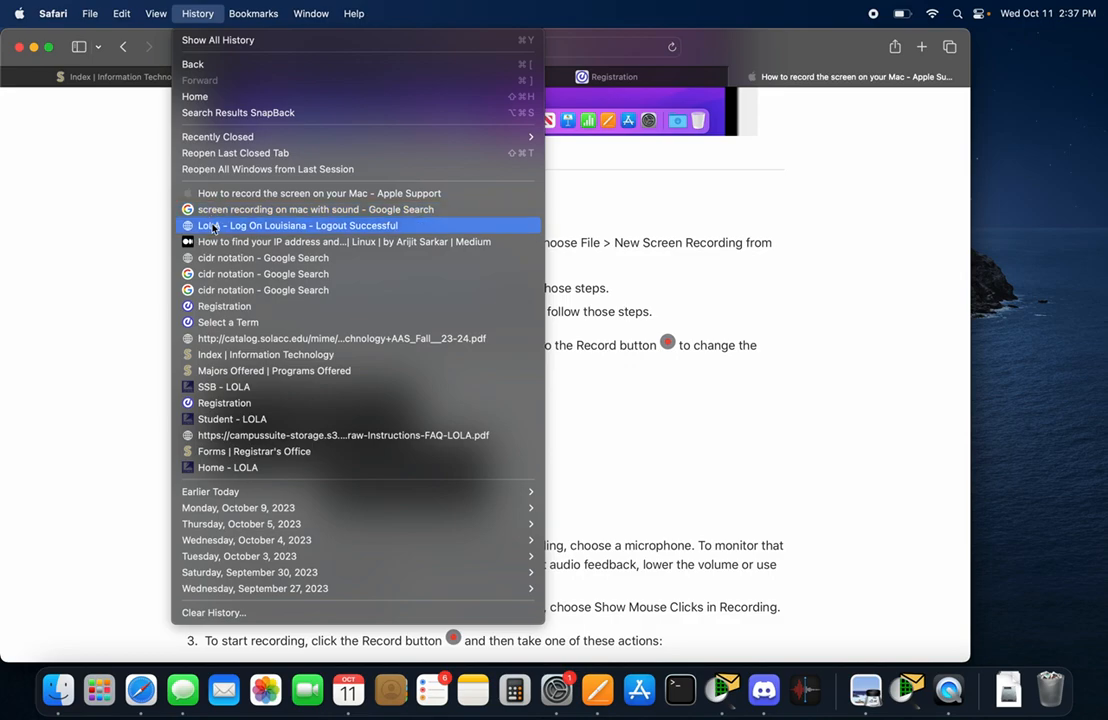
{"action": "left_click", "coordinate": [213, 257]}
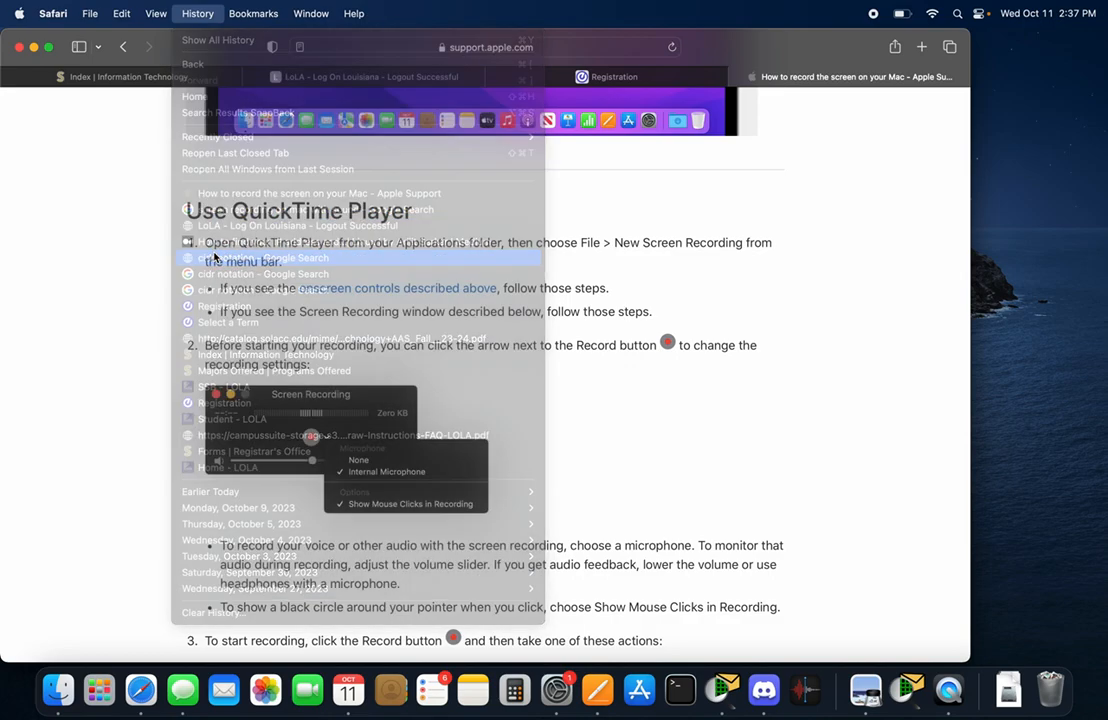
{"action": "left_click", "coordinate": [398, 262]}
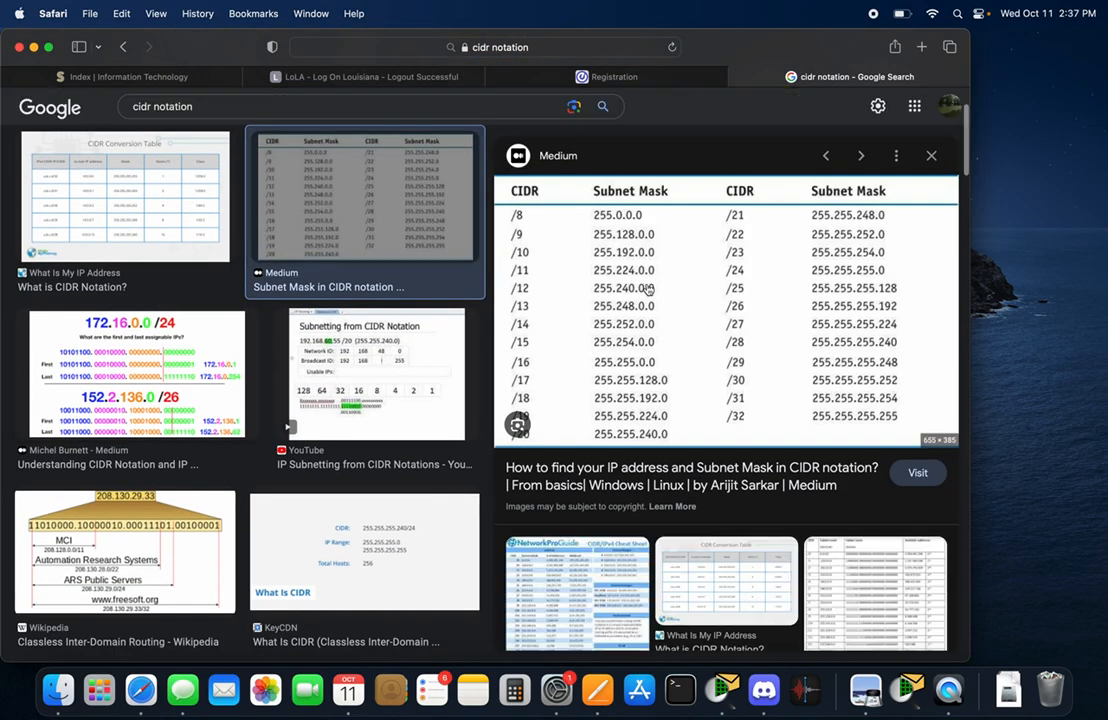
{"action": "left_click", "coordinate": [648, 289]}
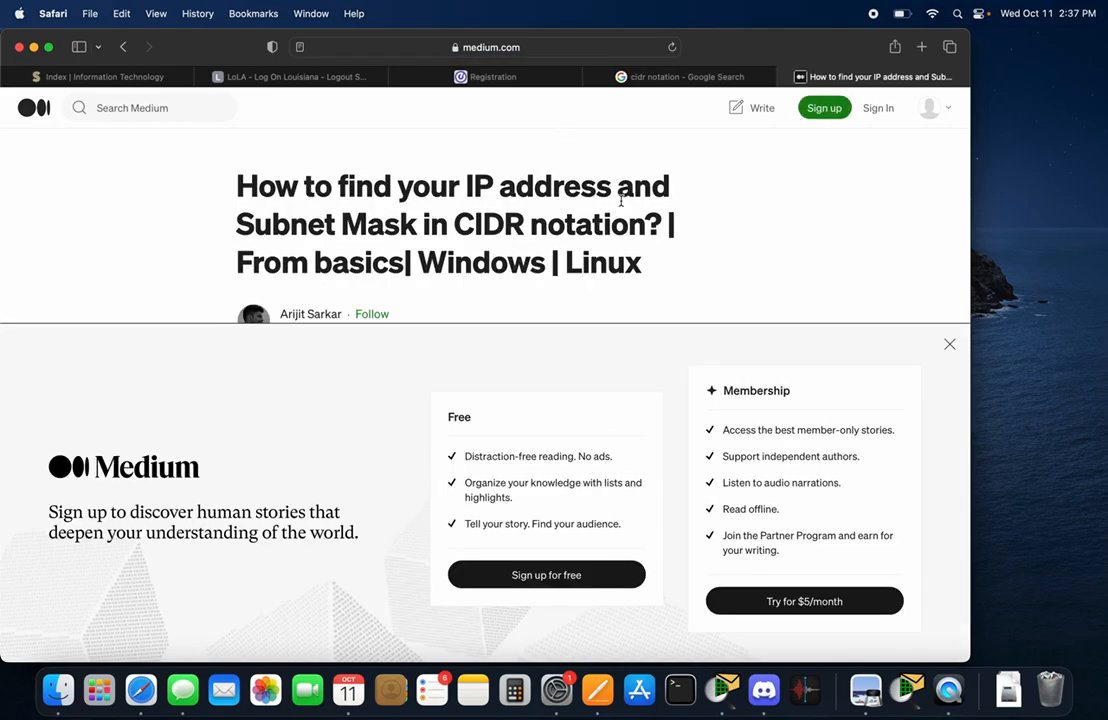
{"action": "key", "text": "super+w"}
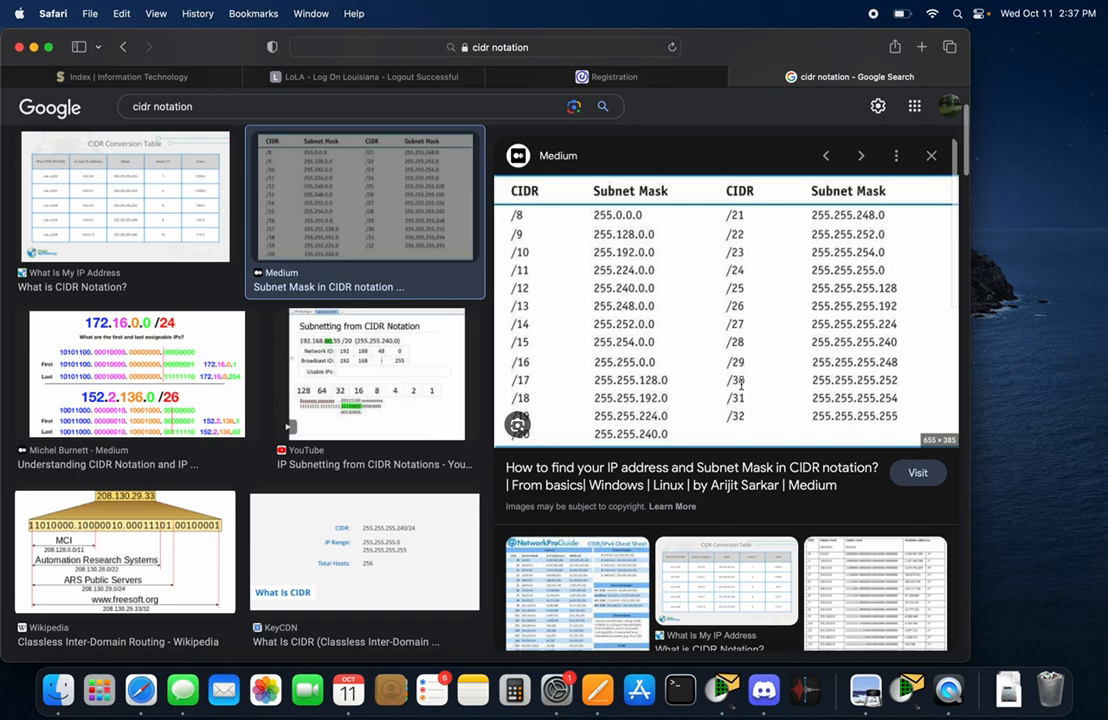
{"action": "key", "text": "super+Tab"}
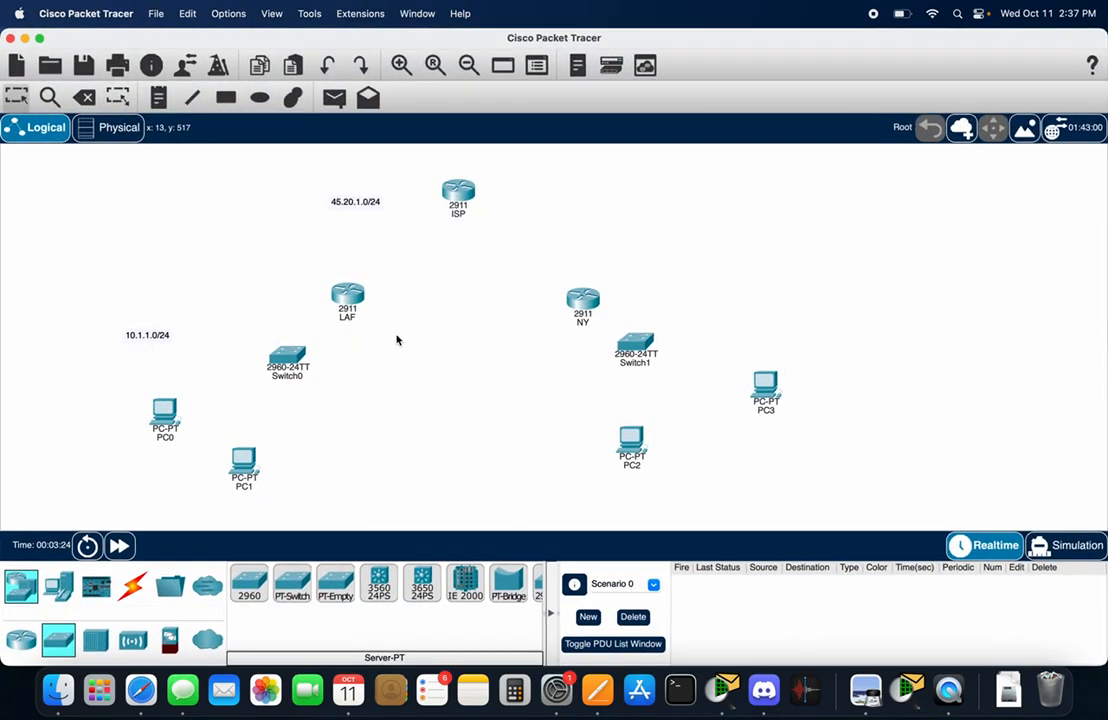
{"action": "double_click", "coordinate": [171, 337]}
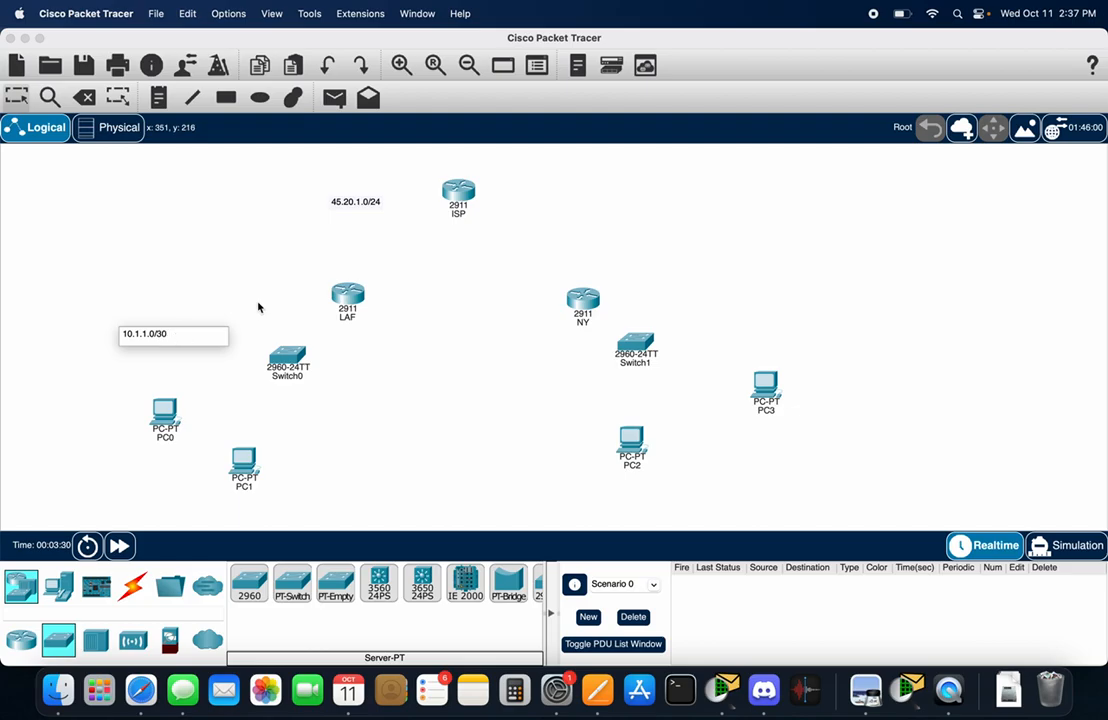
{"action": "key", "text": "super+Tab"}
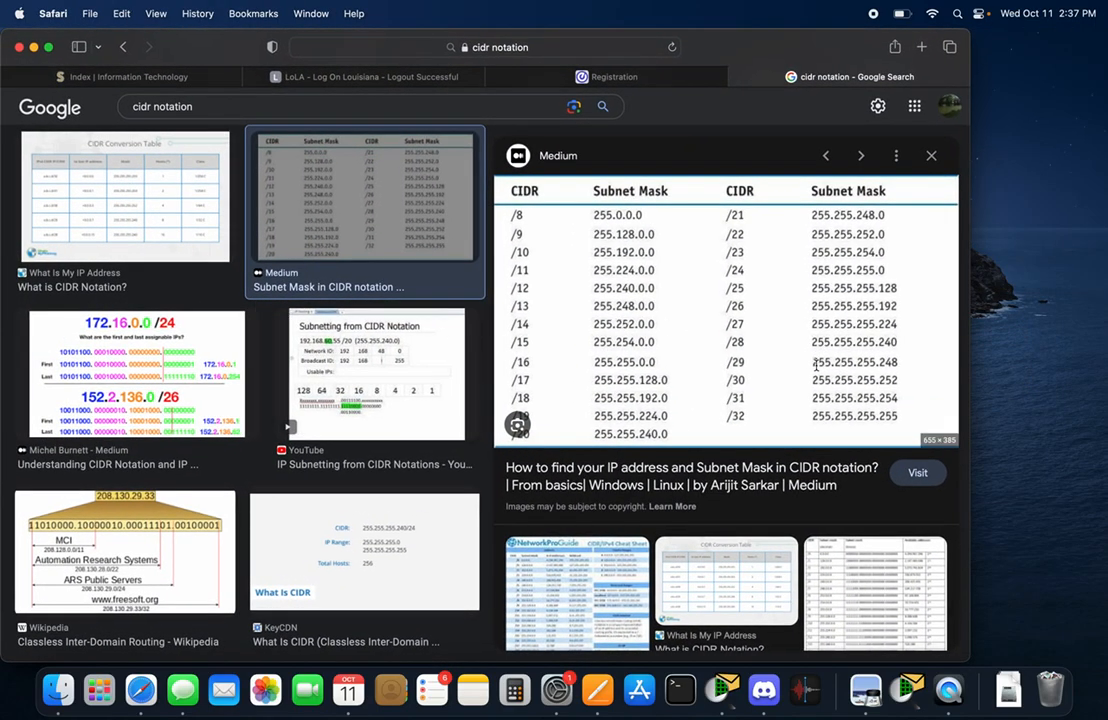
{"action": "key", "text": "super+Tab"}
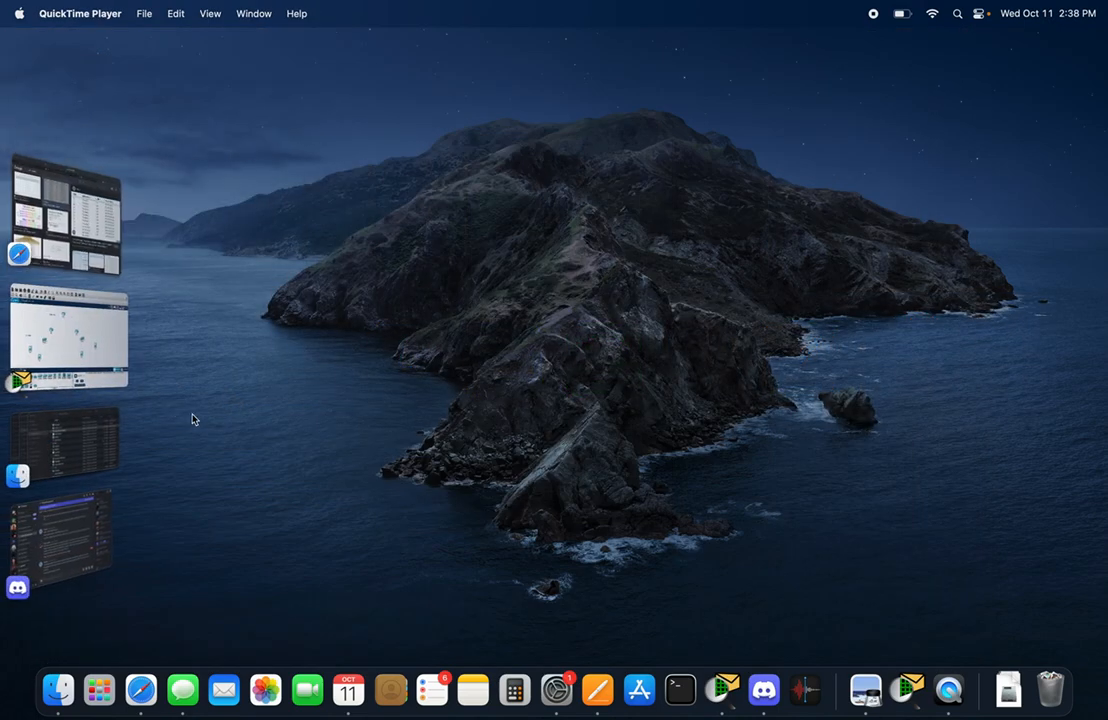
{"action": "left_click", "coordinate": [105, 335]}
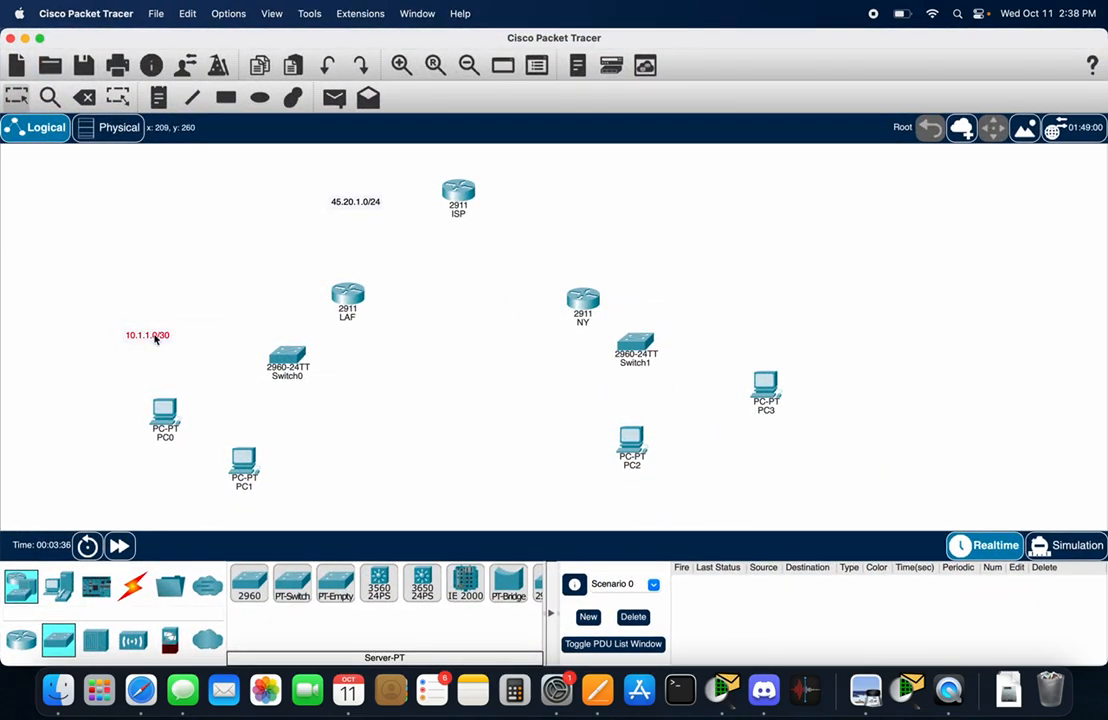
{"action": "double_click", "coordinate": [154, 334]}
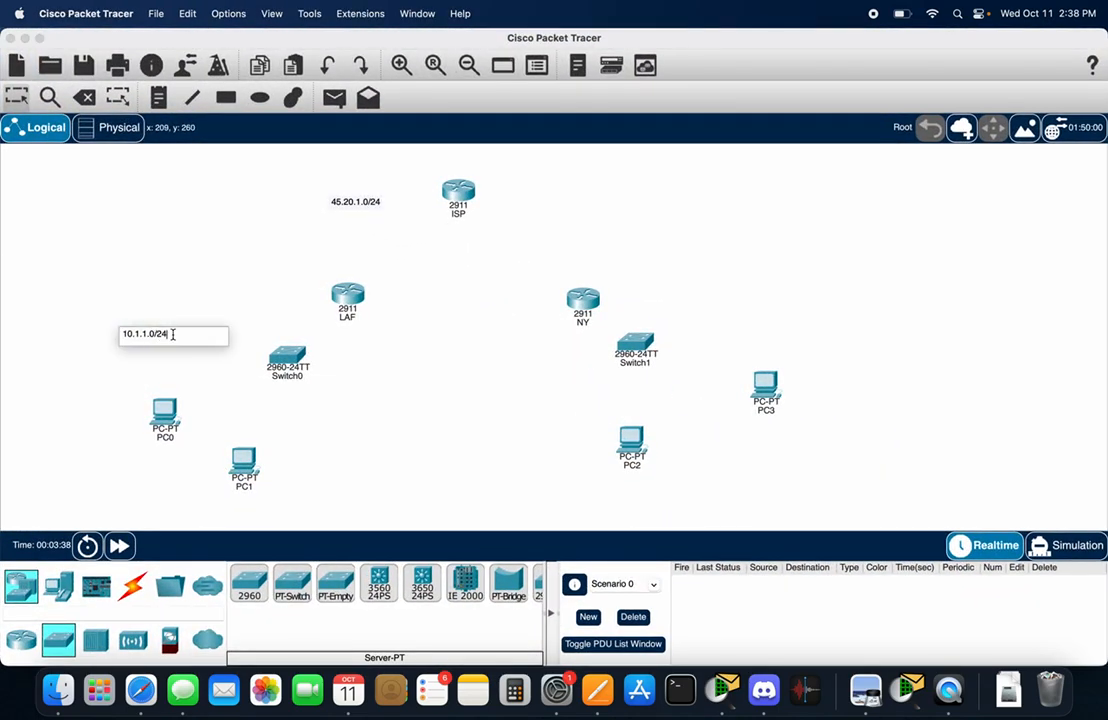
Change the LAF–ISP link note to 45.20.1.0/30 and add a 45.20.1.4/30 note between the ISP and NY routers.
{"action": "double_click", "coordinate": [369, 199]}
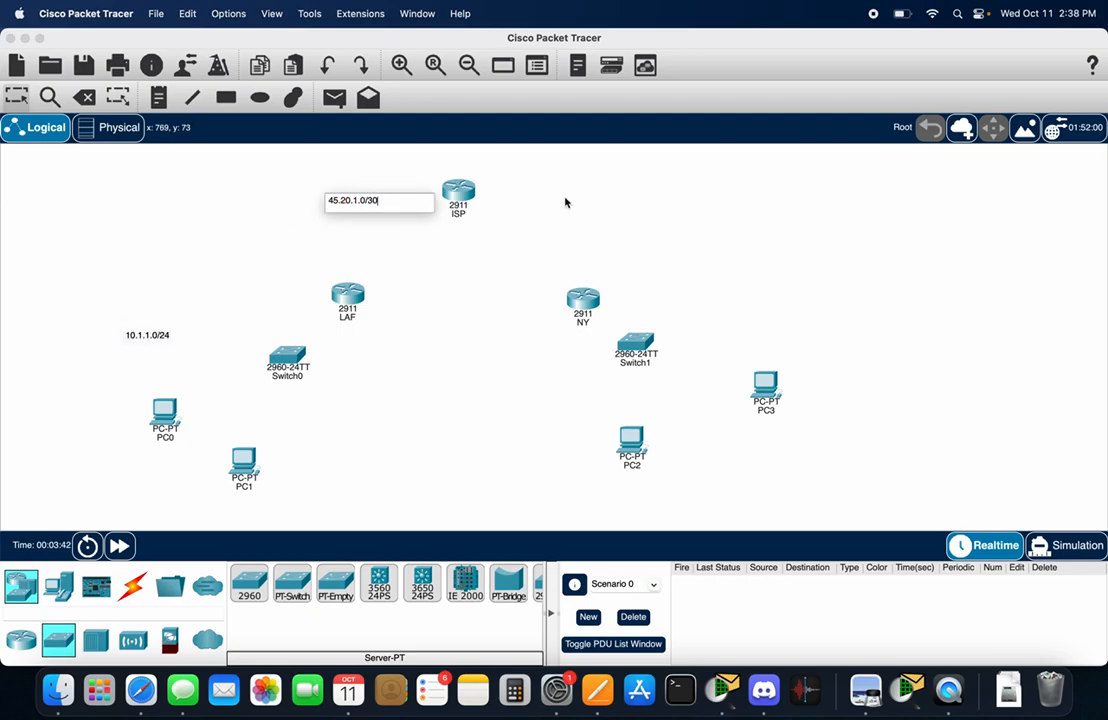
{"action": "left_click", "coordinate": [158, 97]}
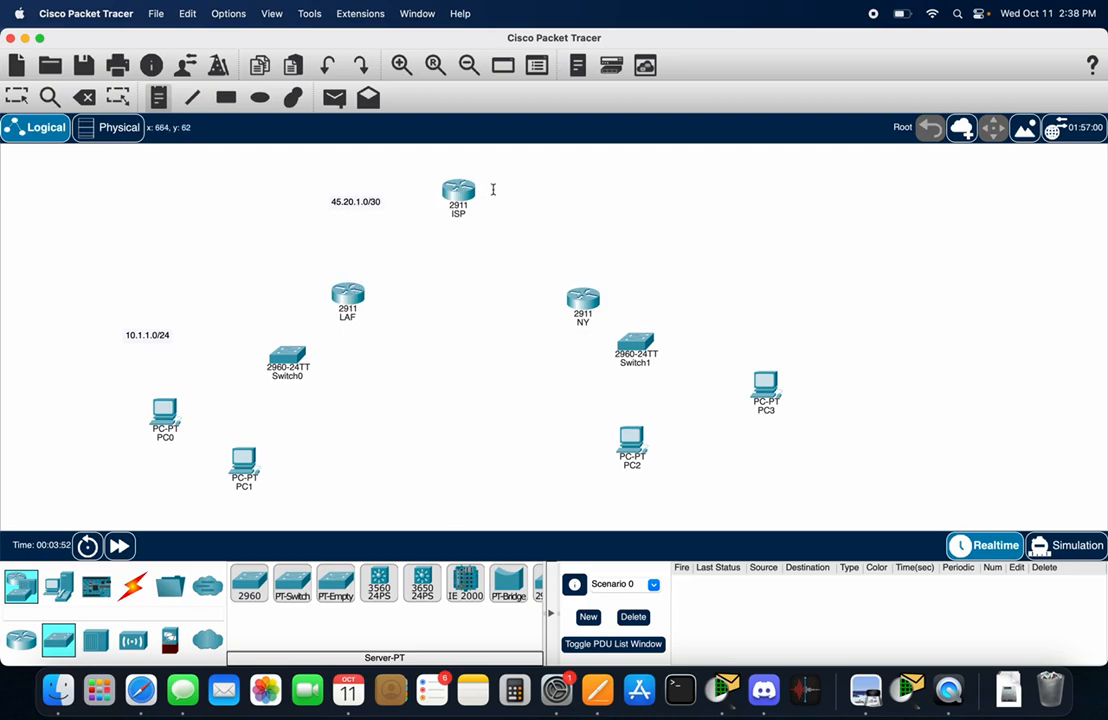
{"action": "left_click", "coordinate": [557, 206]}
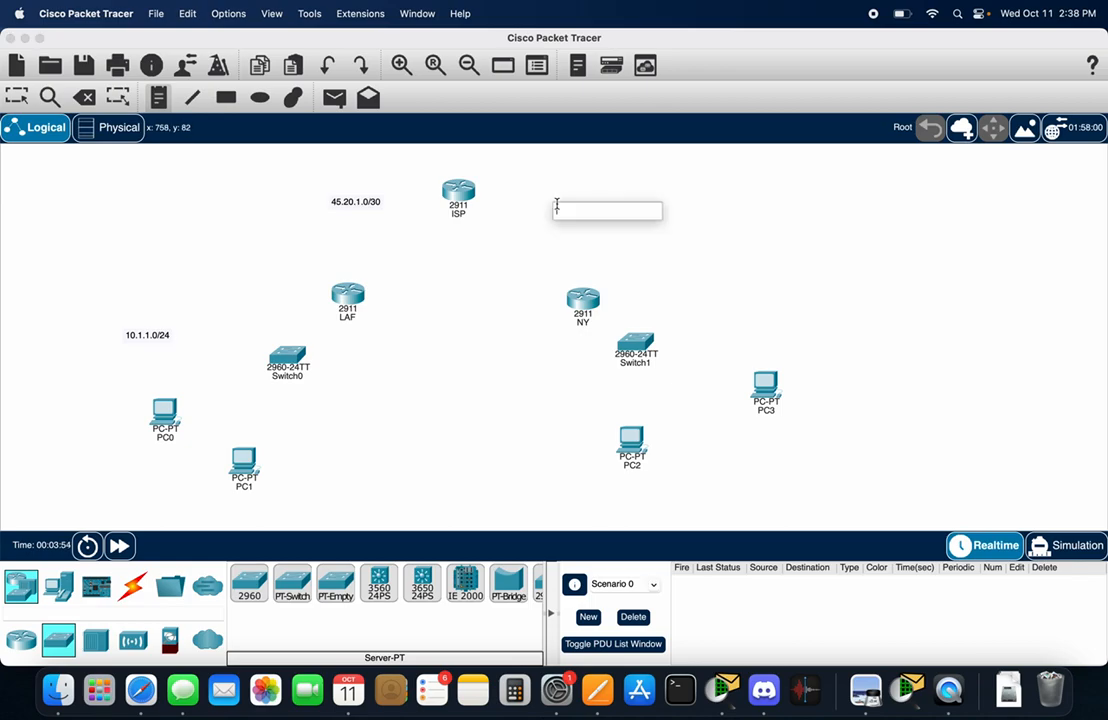
{"action": "type", "text": "45.20.1.4/30"}
Add a note reading 16.20.14.0/24 above PC3 for the NY-side network and leave note placement.
{"action": "left_click", "coordinate": [768, 318]}
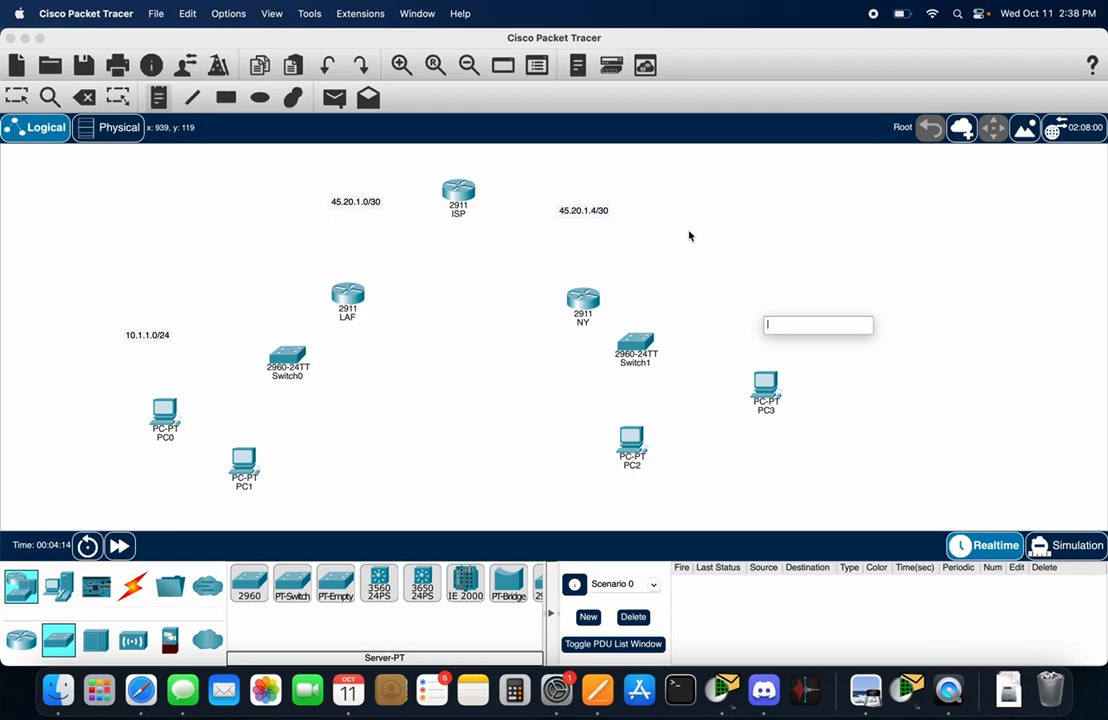
{"action": "type", "text": "16.20.14.0/"}
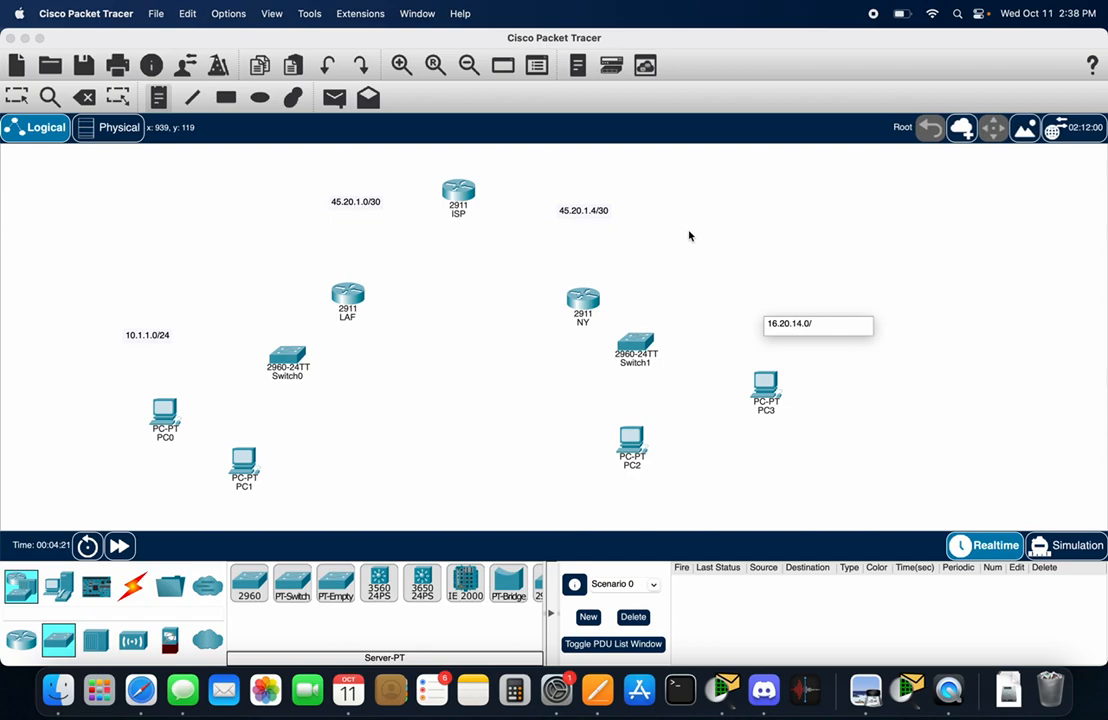
{"action": "left_click", "coordinate": [497, 368]}
{"action": "key", "text": "Escape"}
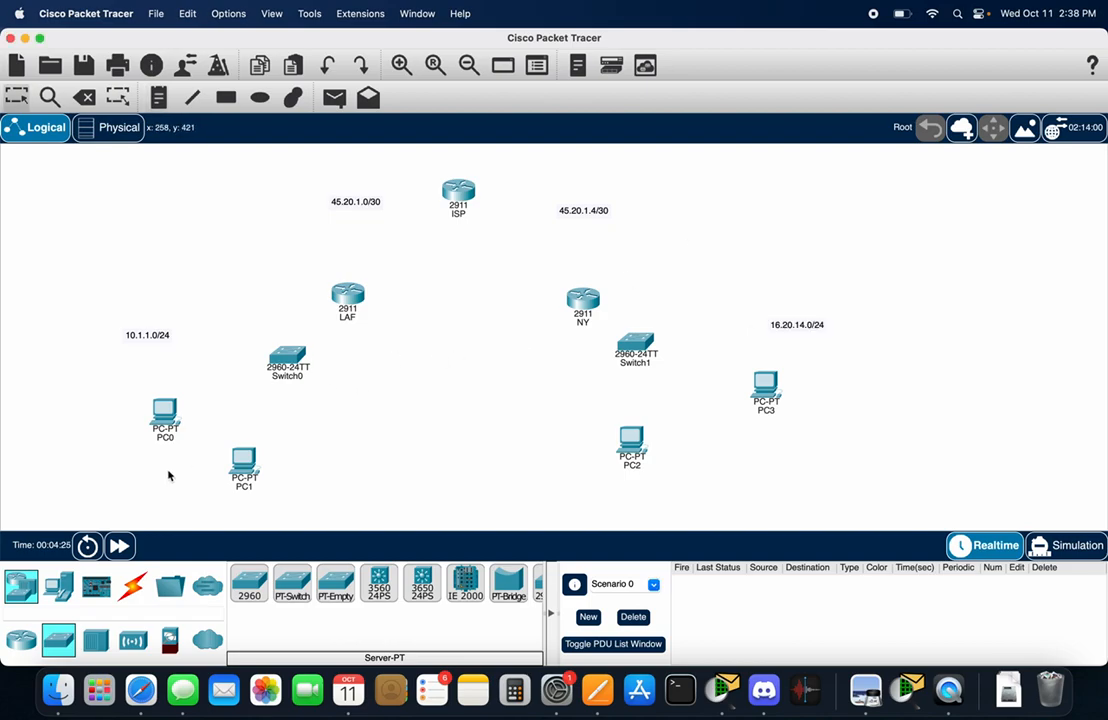
Connect PC1's FastEthernet0 to Switch0's FastEthernet0/1 with a copper straight-through cable.
{"action": "left_click", "coordinate": [131, 585]}
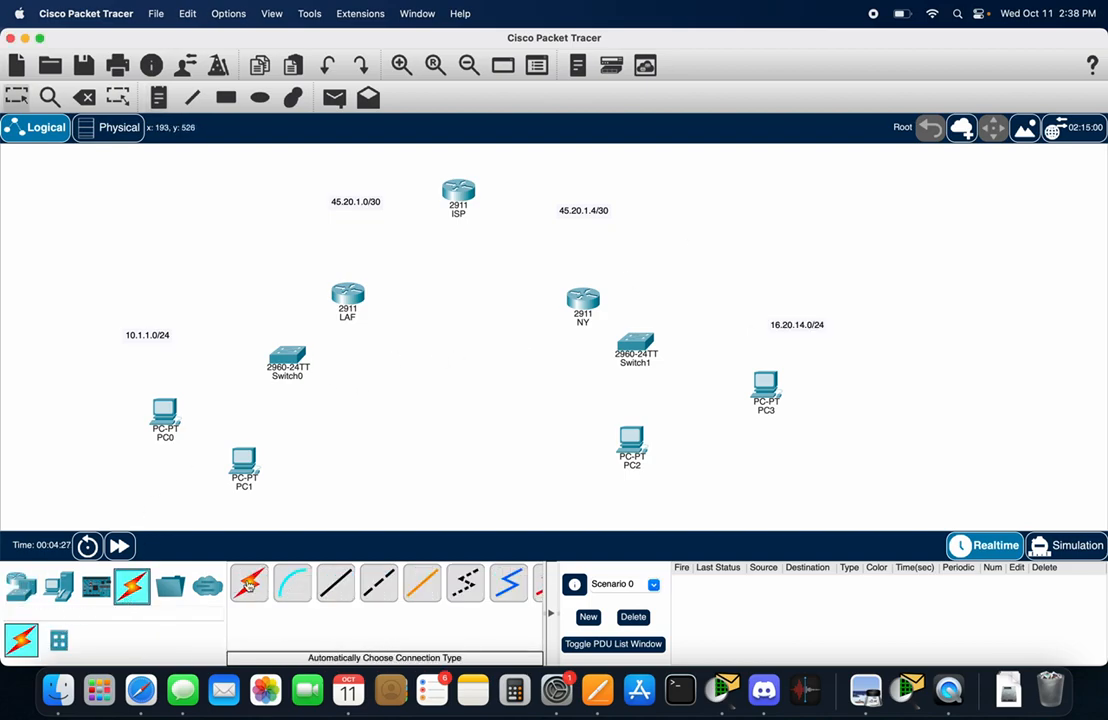
{"action": "left_click", "coordinate": [340, 588]}
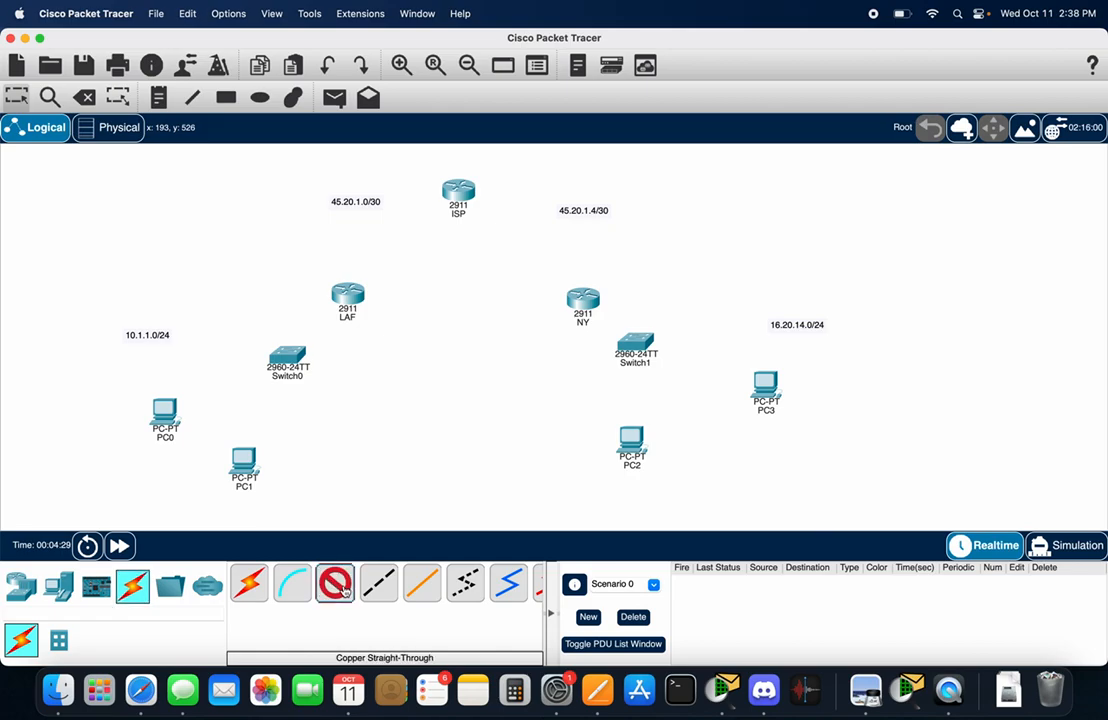
{"action": "left_click", "coordinate": [246, 461]}
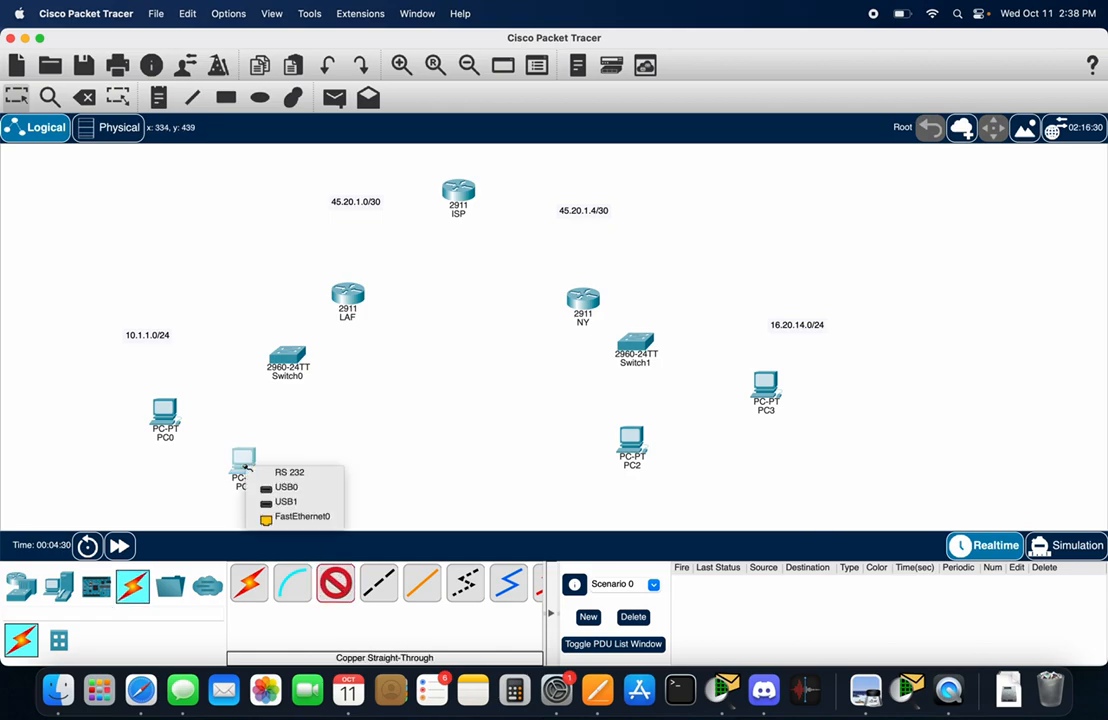
{"action": "left_click", "coordinate": [285, 516]}
{"action": "left_click", "coordinate": [291, 358]}
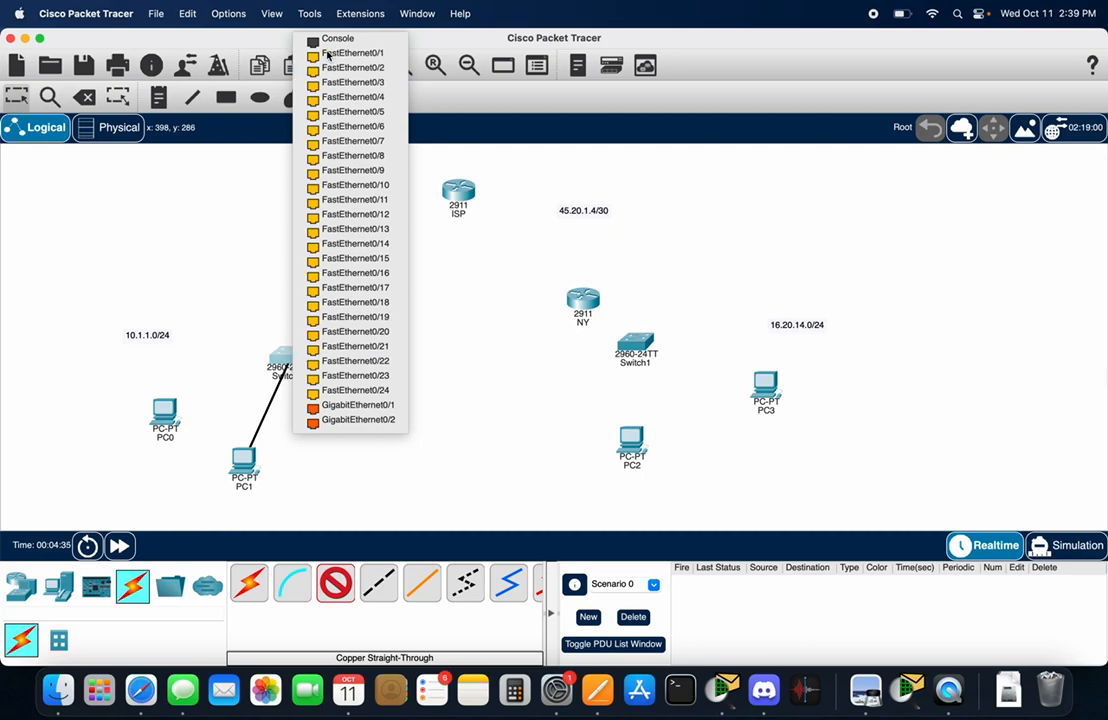
{"action": "left_click", "coordinate": [328, 54]}
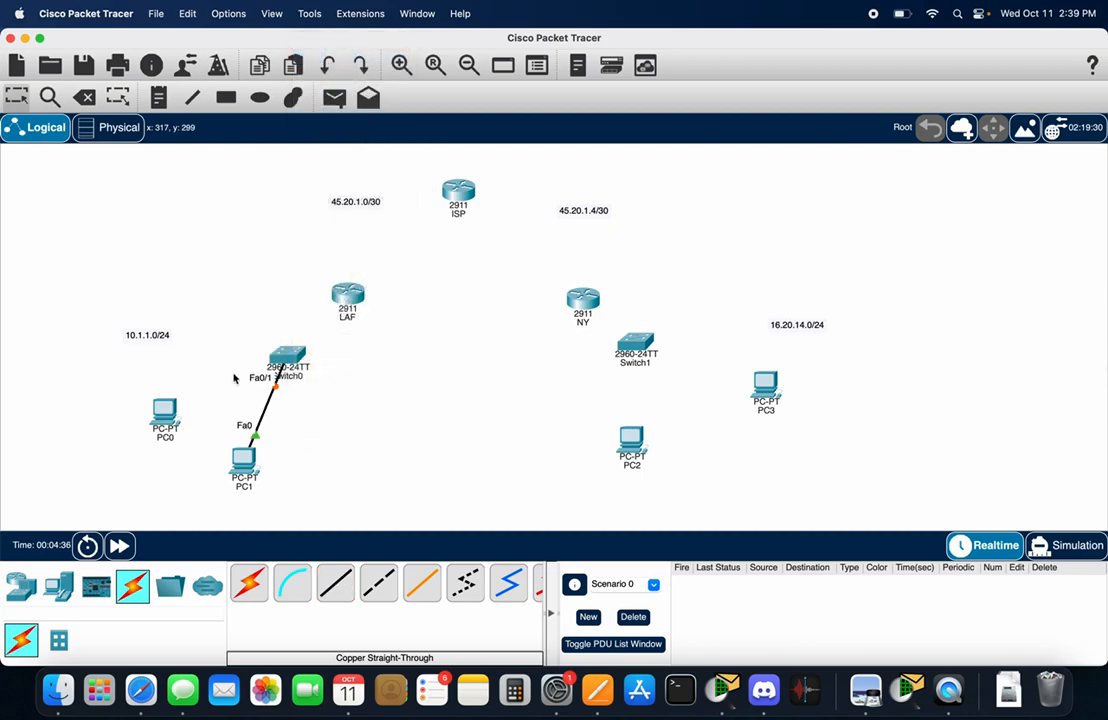
Connect PC0's FastEthernet0 to Switch0's FastEthernet0/2 with a copper straight-through cable.
{"action": "left_click", "coordinate": [340, 596]}
{"action": "left_click", "coordinate": [162, 410]}
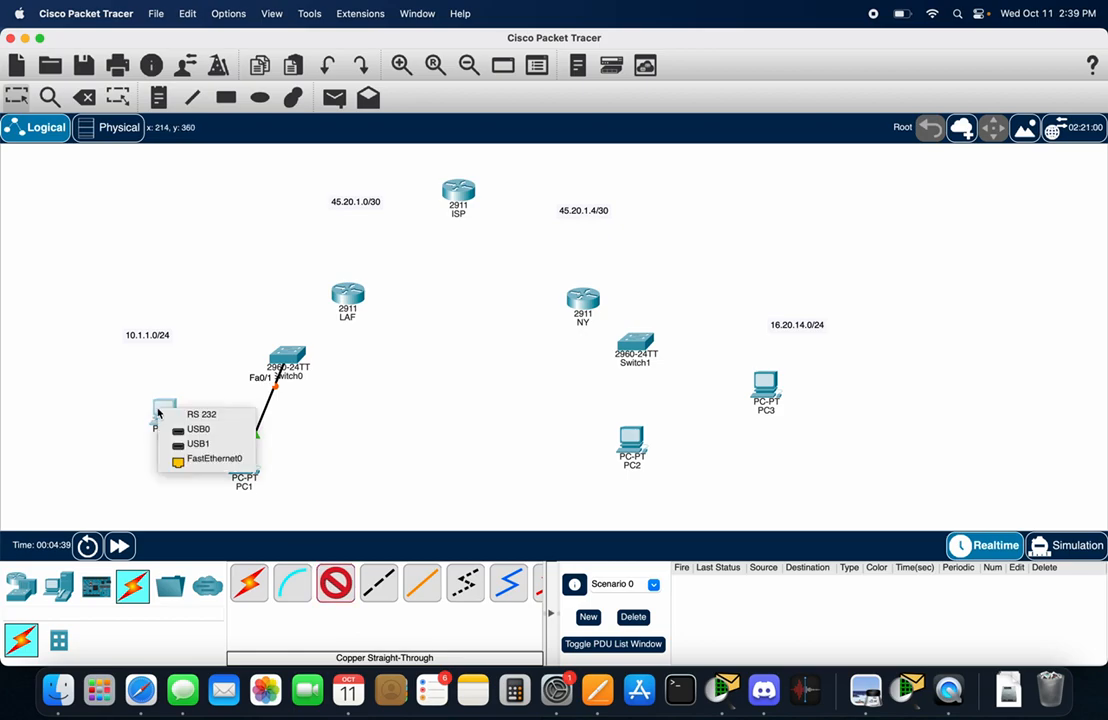
{"action": "left_click", "coordinate": [203, 461]}
{"action": "left_click", "coordinate": [280, 366]}
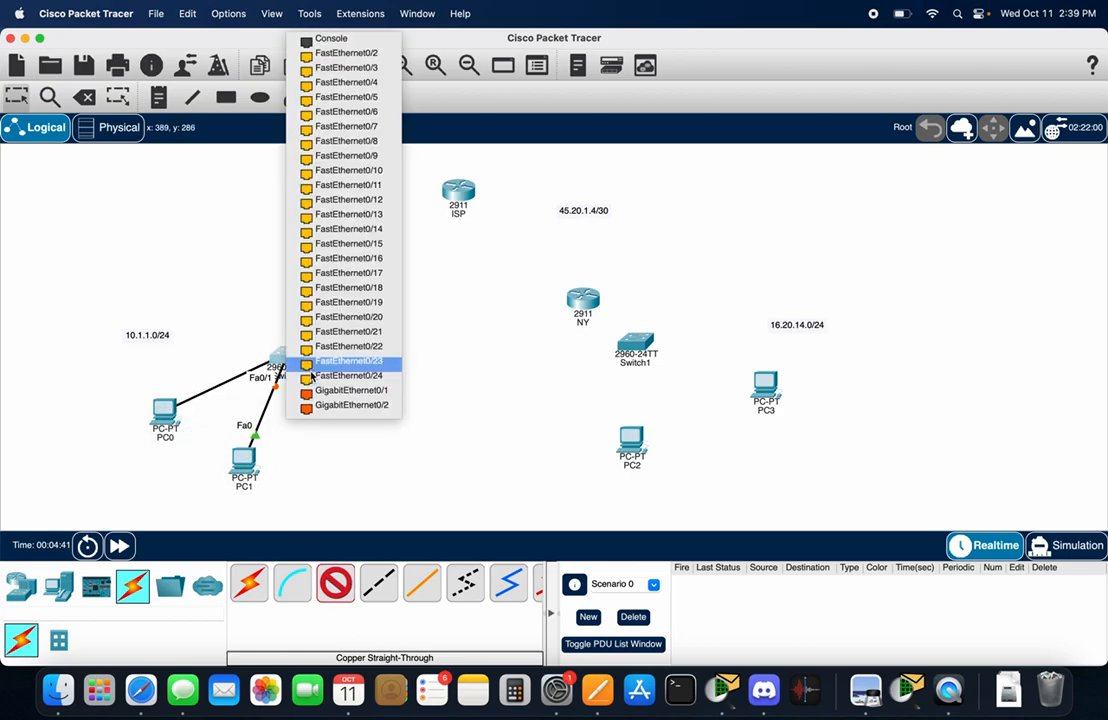
{"action": "left_click", "coordinate": [330, 52]}
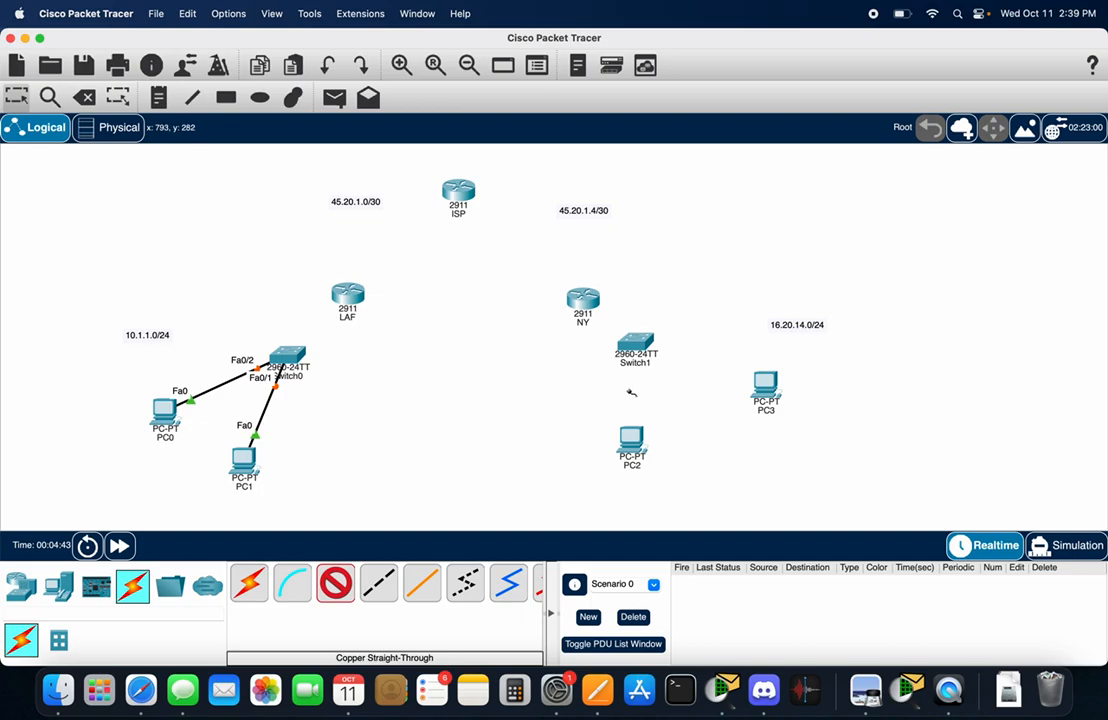
Cable PC2's FastEthernet0 to Switch1's FastEthernet0/1 and PC3's FastEthernet0 to Switch1's FastEthernet0/2 with copper straight-through.
{"action": "left_click", "coordinate": [636, 444]}
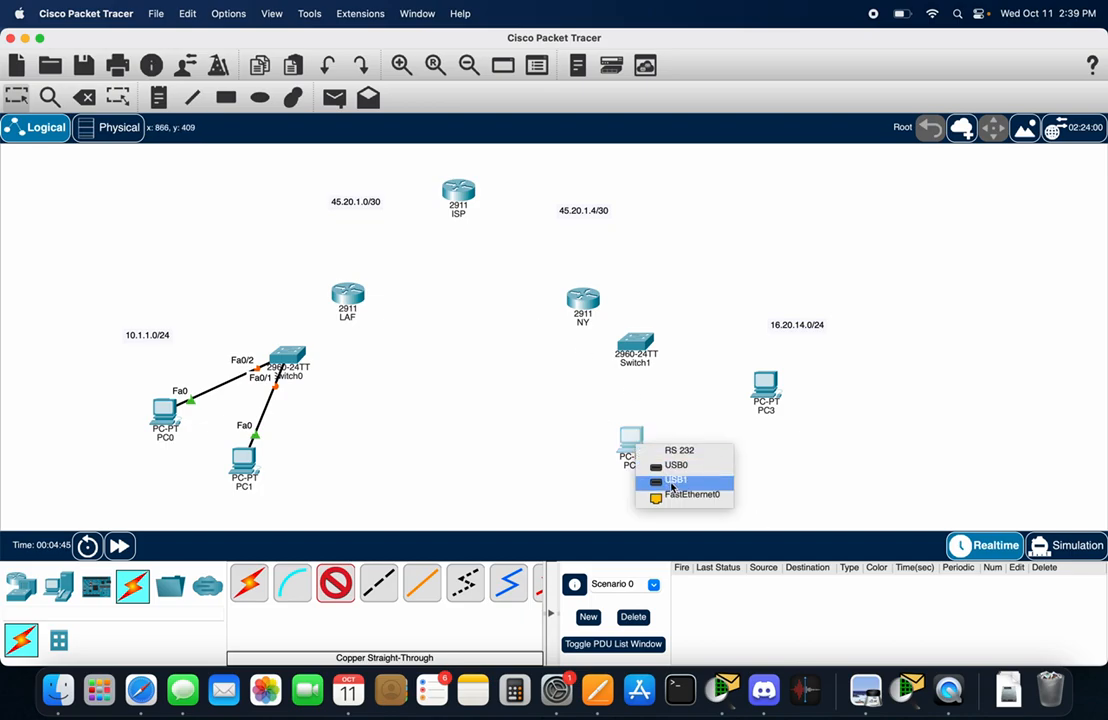
{"action": "left_click", "coordinate": [668, 495]}
{"action": "left_click", "coordinate": [634, 346]}
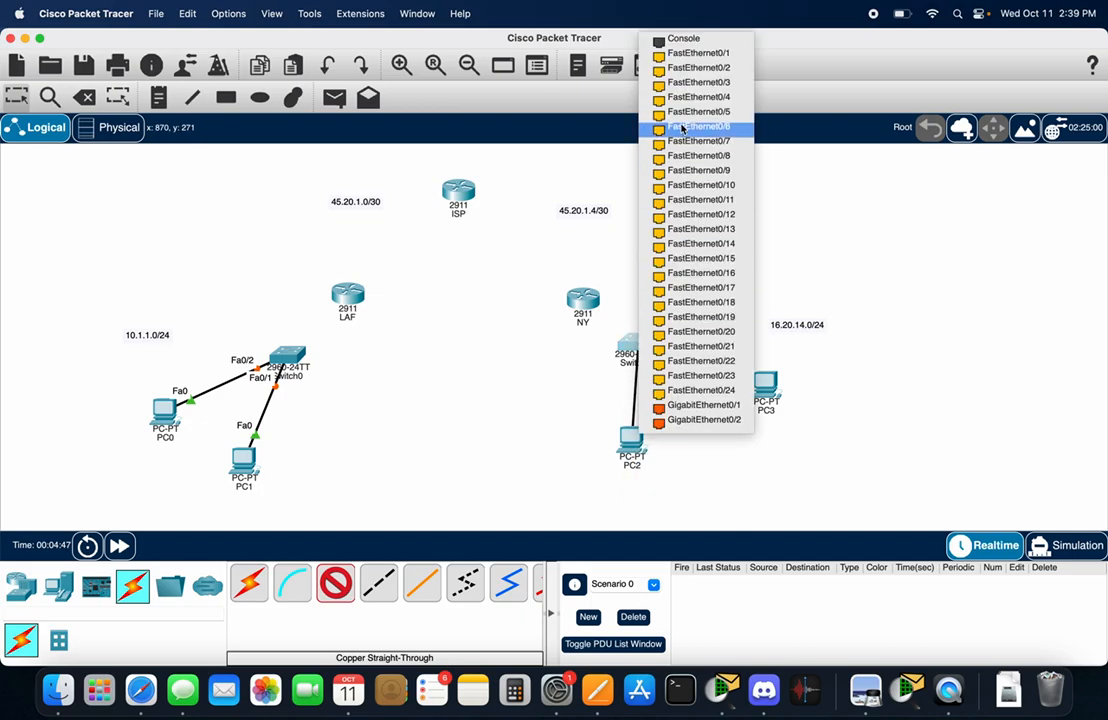
{"action": "left_click", "coordinate": [697, 54]}
{"action": "left_click", "coordinate": [765, 386]}
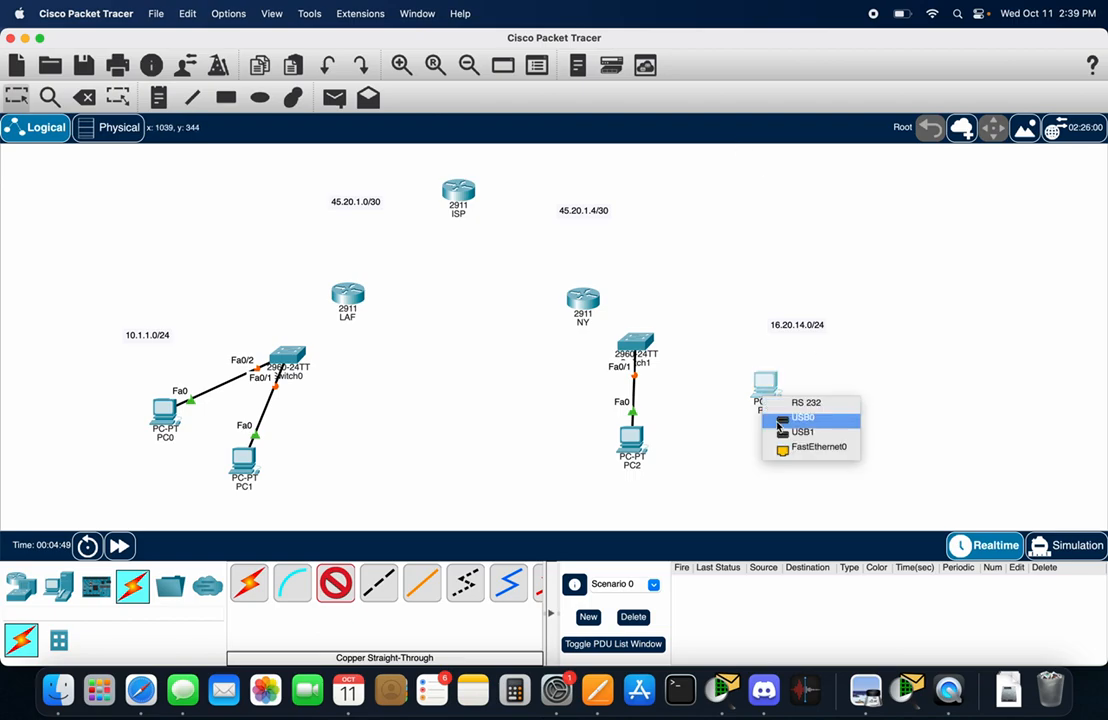
{"action": "left_click", "coordinate": [783, 450]}
{"action": "left_click", "coordinate": [636, 345]}
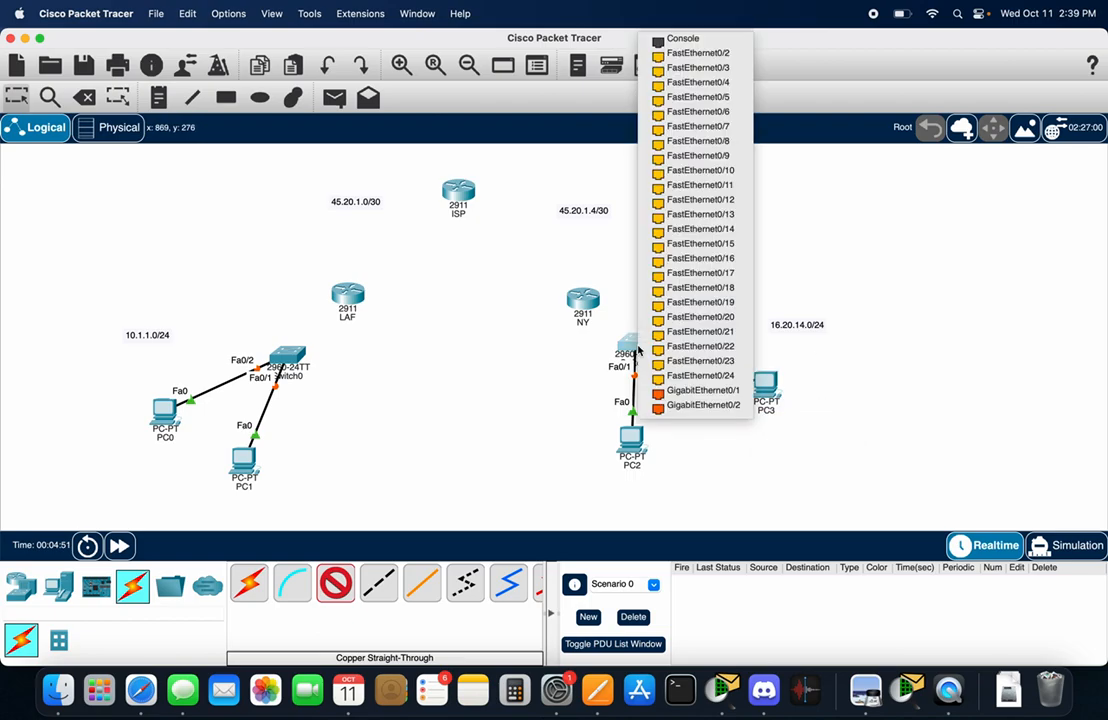
{"action": "left_click", "coordinate": [698, 53]}
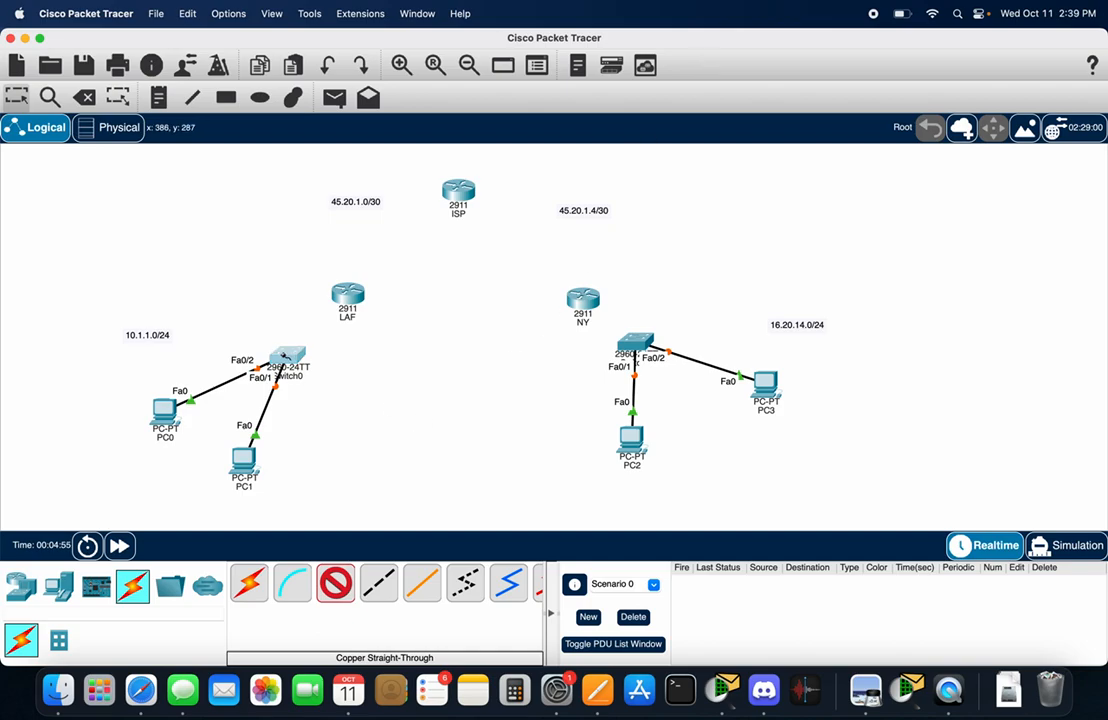
Connect Switch0's GigabitEthernet0/1 to the LAF router's GigabitEthernet0/0 with a copper straight-through cable.
{"action": "left_click", "coordinate": [287, 358]}
{"action": "left_click", "coordinate": [345, 375]}
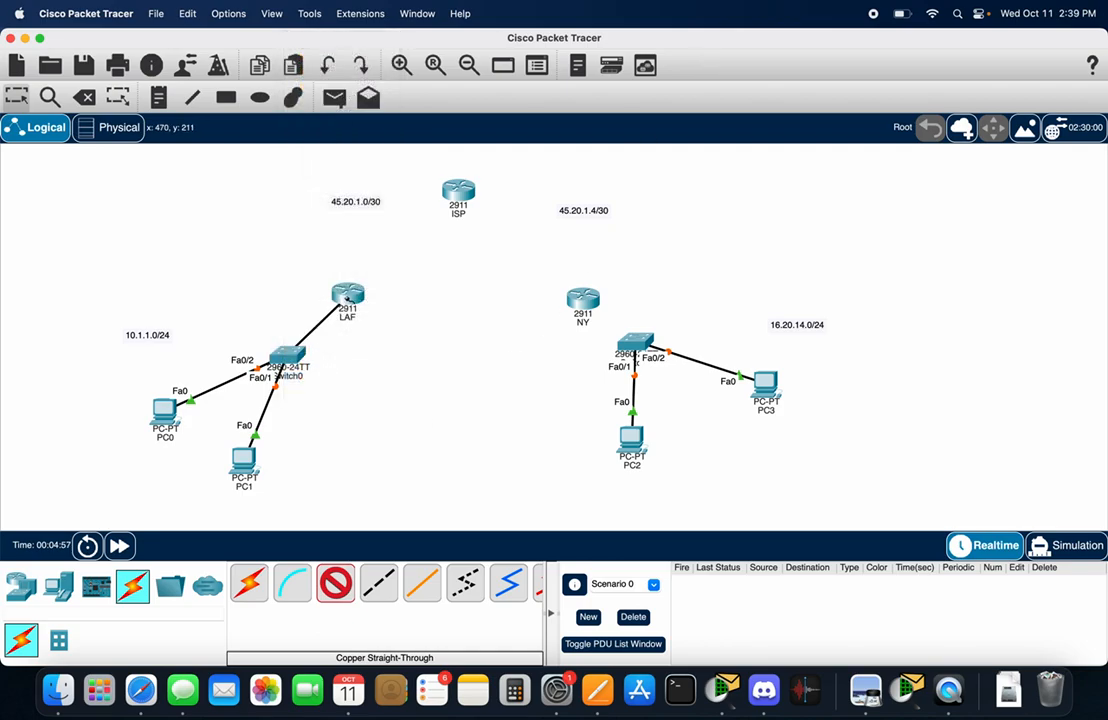
{"action": "left_click", "coordinate": [350, 296]}
{"action": "left_click", "coordinate": [415, 331]}
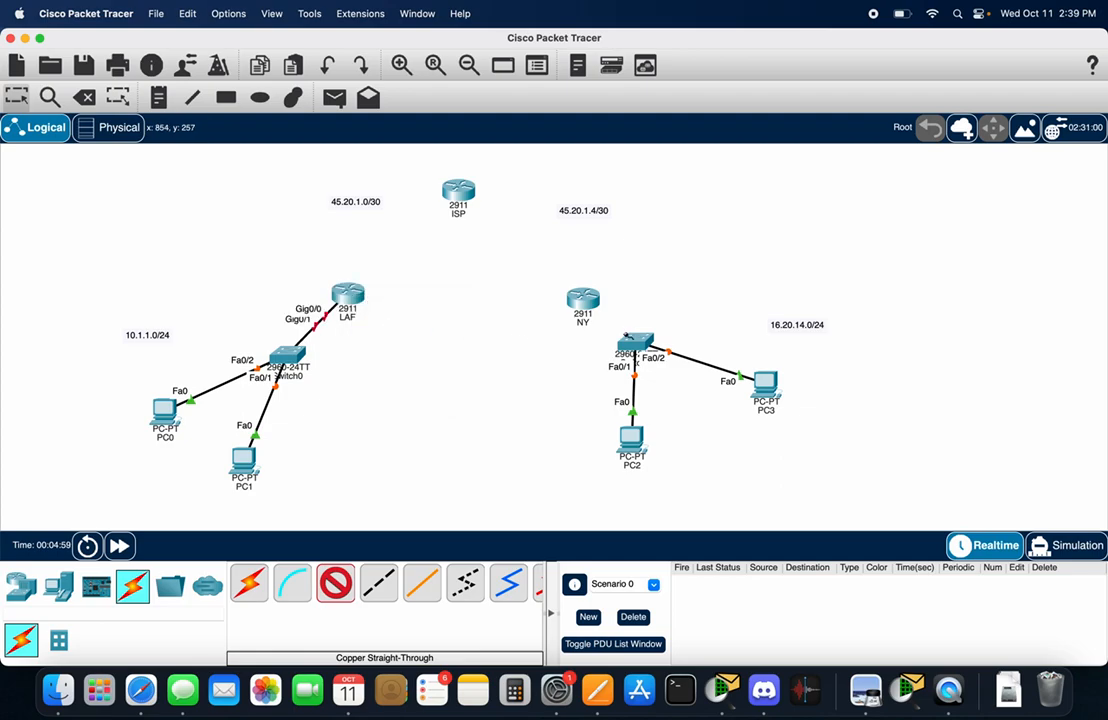
Connect Switch1's GigabitEthernet0/1 to the NY router's GigabitEthernet0/0 with a copper straight-through cable and leave cable placement.
{"action": "left_click", "coordinate": [632, 349]}
{"action": "left_click", "coordinate": [680, 380]}
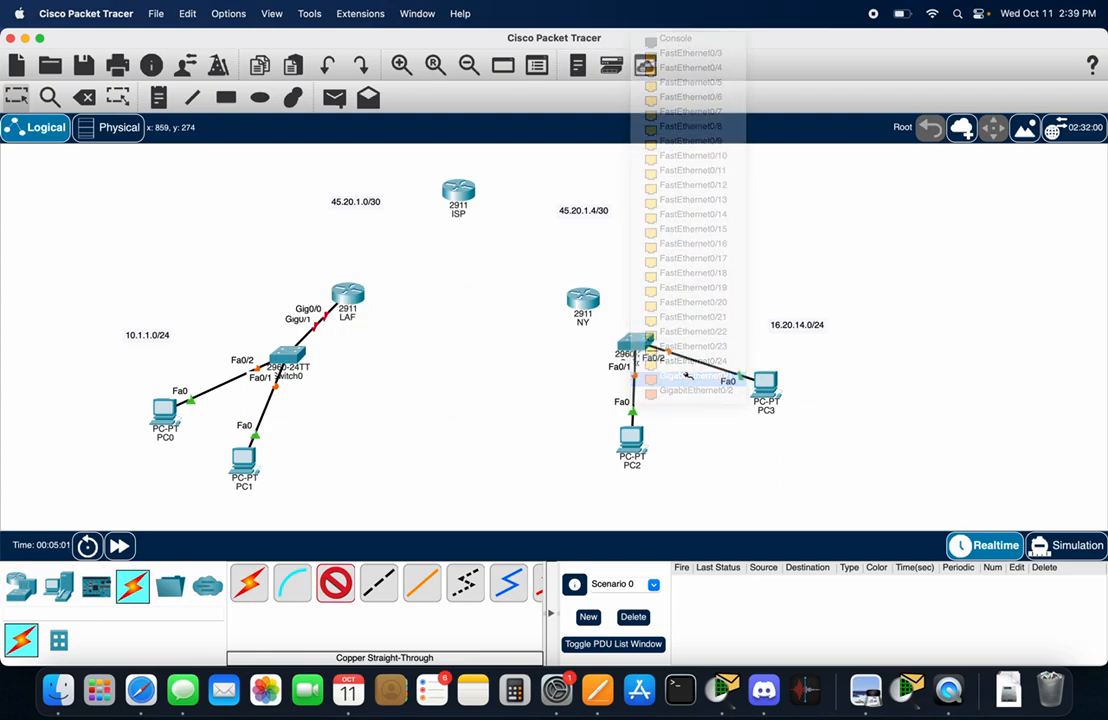
{"action": "left_click", "coordinate": [588, 298]}
{"action": "left_click", "coordinate": [620, 331]}
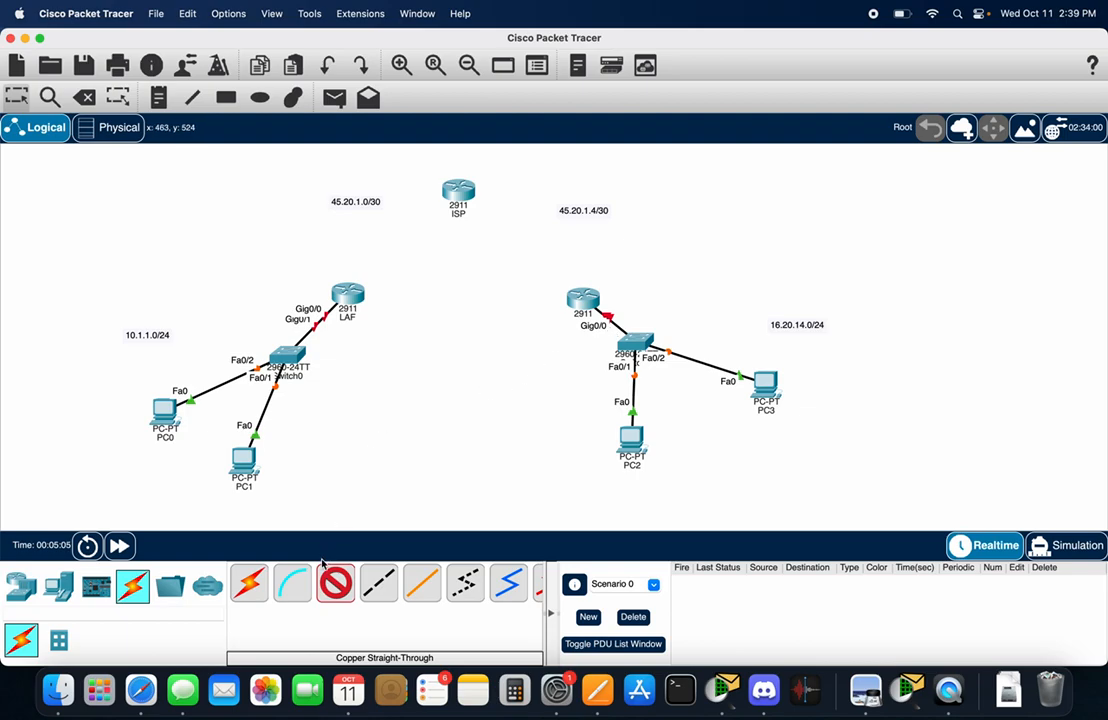
{"action": "left_click", "coordinate": [338, 586]}
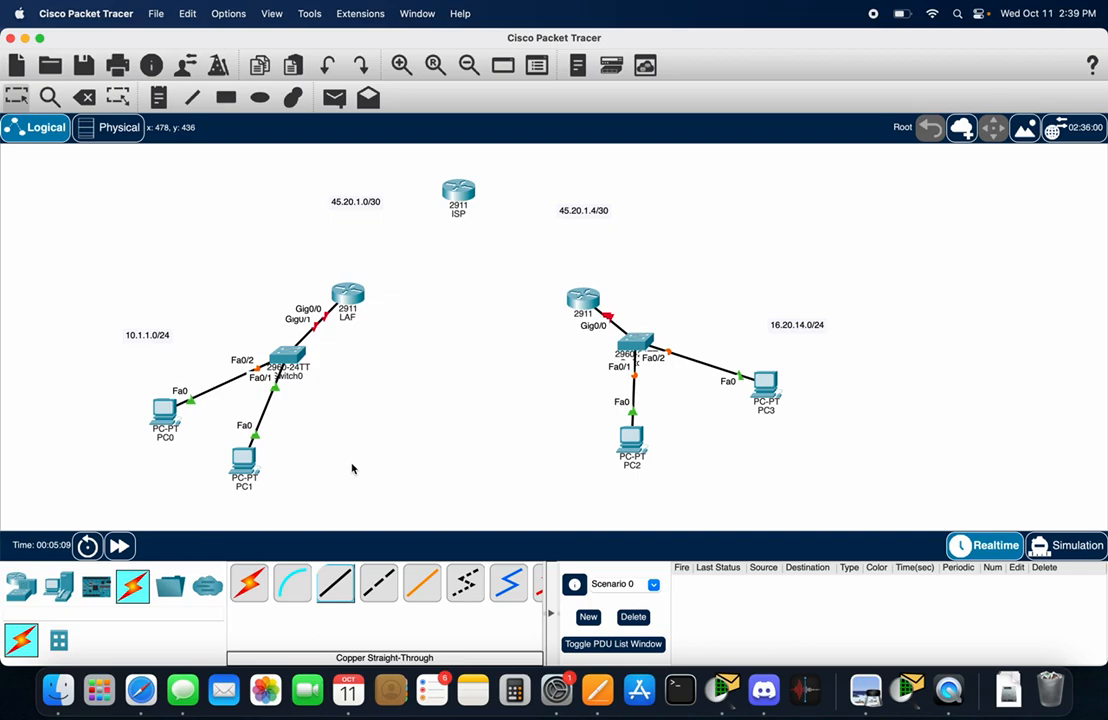
{"action": "left_click", "coordinate": [334, 463]}
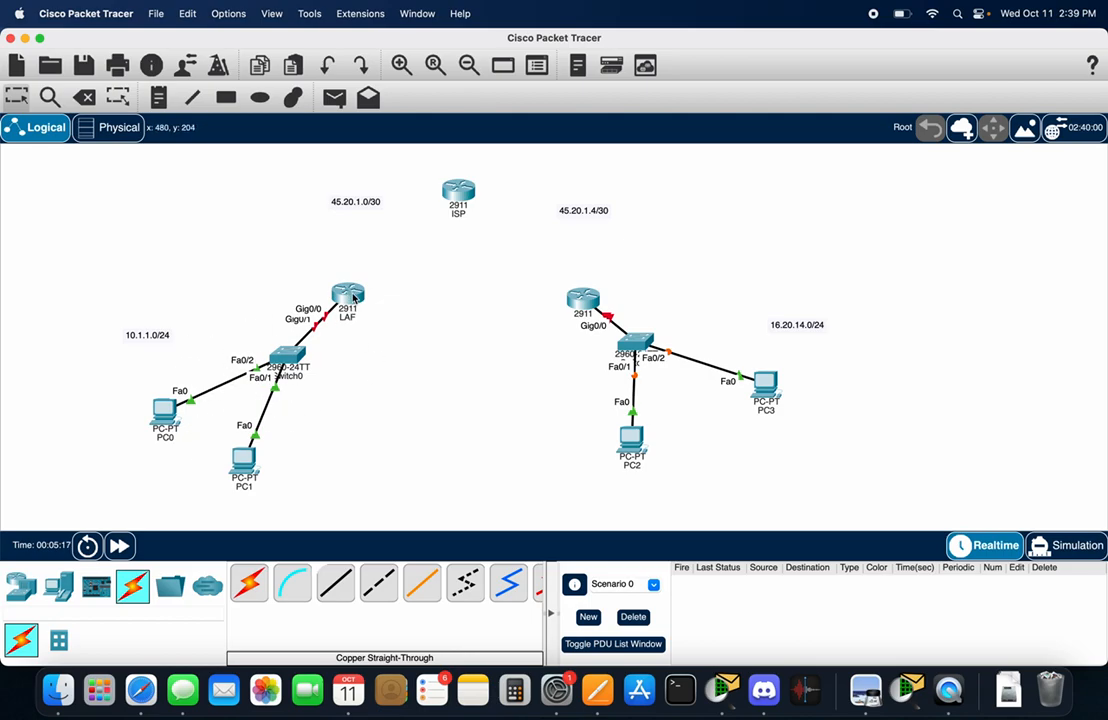
Move the LAF router closer to ISP and connect LAF's Serial0/0/0 to ISP's Serial0/0/0 with a Serial DCE cable.
{"action": "left_click_drag", "start_coordinate": [341, 298], "coordinate": [373, 278]}
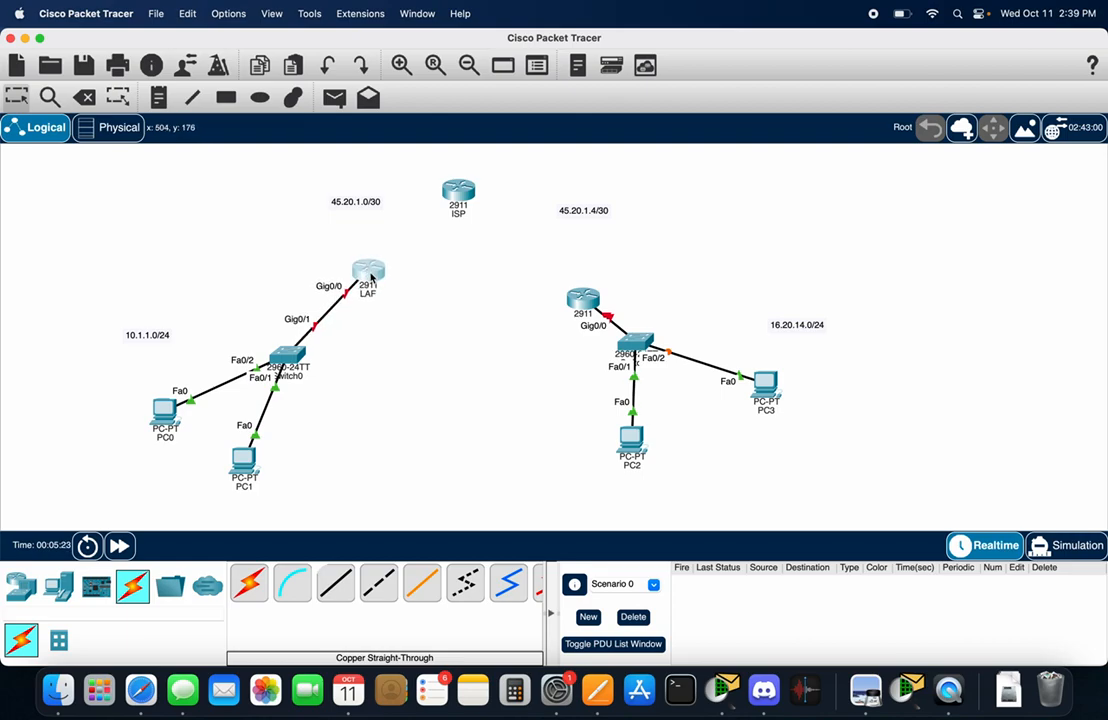
{"action": "mouse_move", "coordinate": [372, 279]}
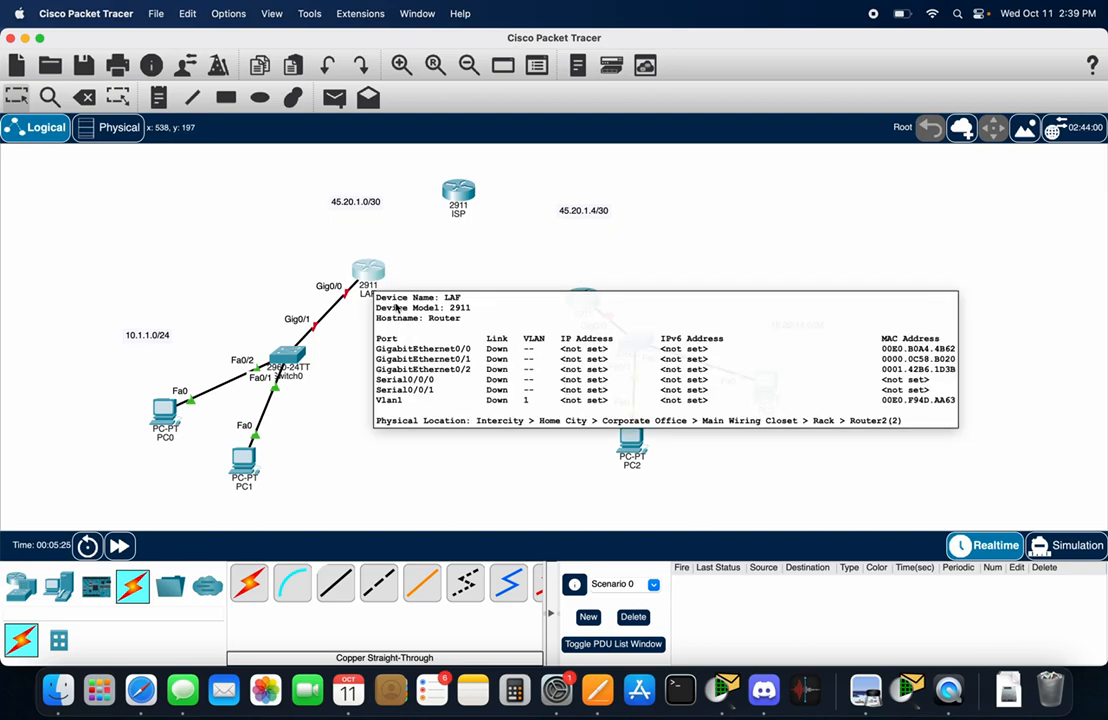
{"action": "scroll", "coordinate": [415, 606], "scroll_direction": "right", "scroll_amount": 3}
{"action": "left_click", "coordinate": [407, 583]}
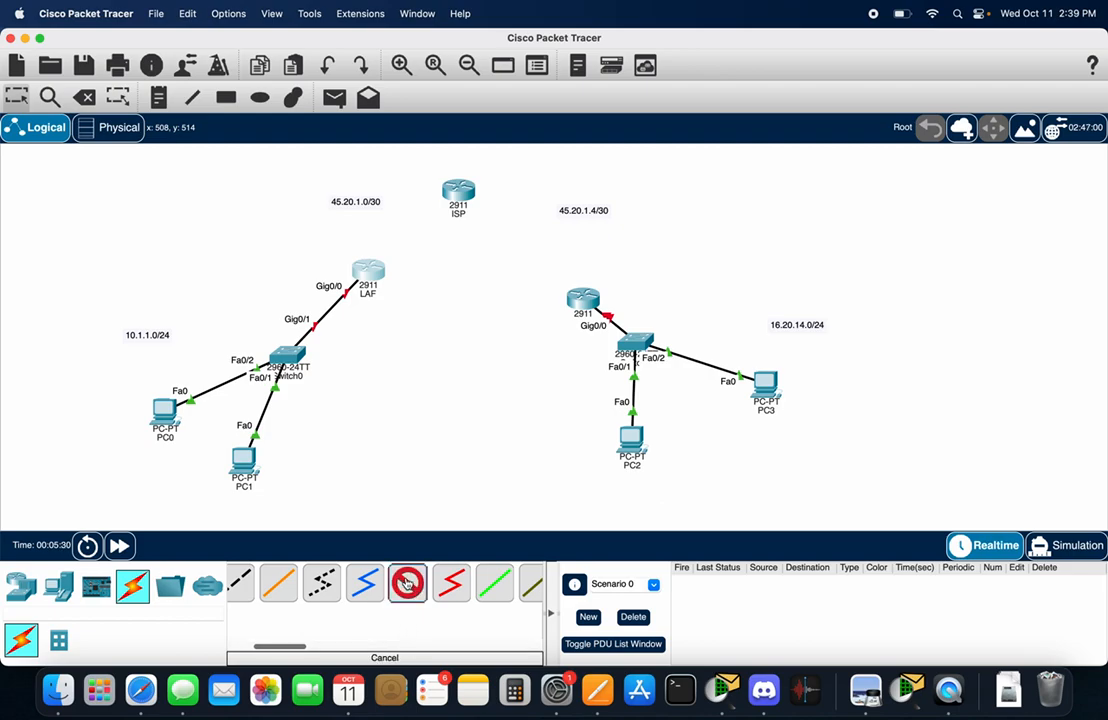
{"action": "left_click", "coordinate": [384, 271]}
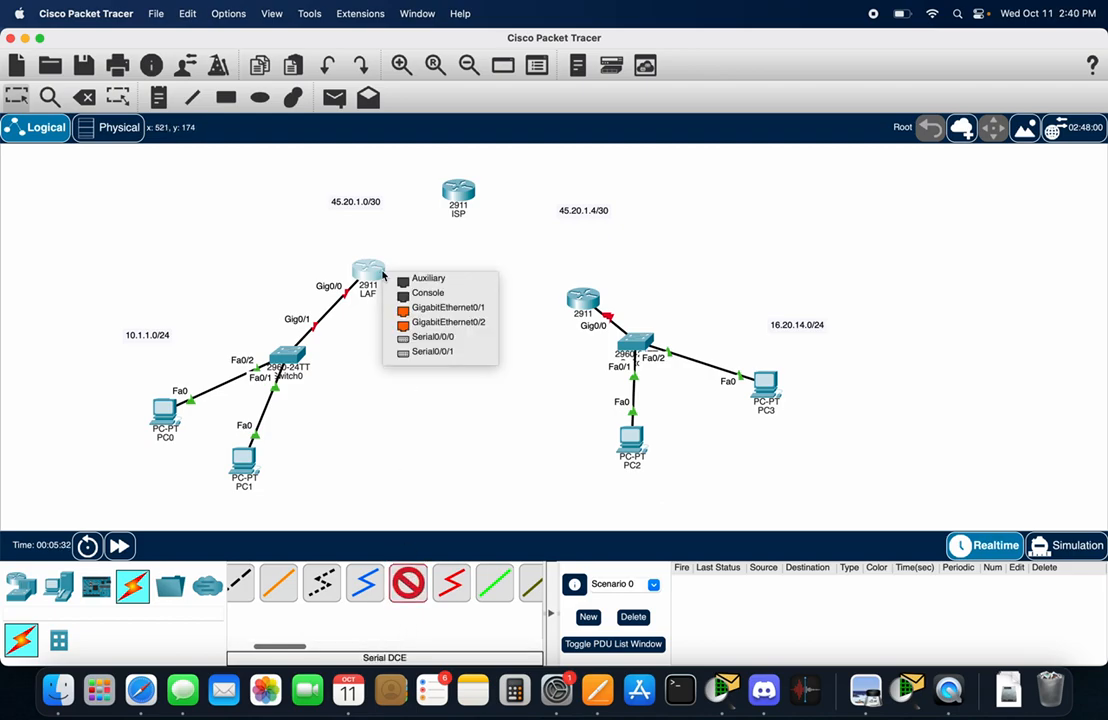
{"action": "left_click", "coordinate": [412, 340]}
{"action": "left_click", "coordinate": [455, 188]}
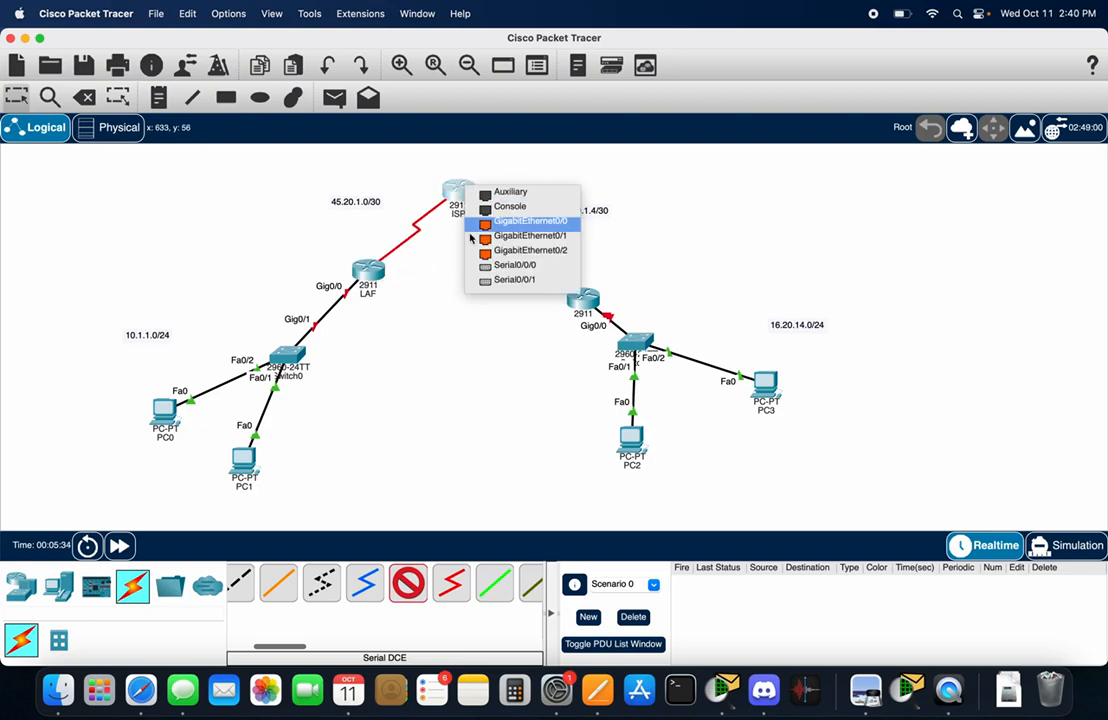
{"action": "left_click", "coordinate": [485, 265]}
Connect the NY router's Serial0/0/0 to the ISP router's Serial0/0/1 with a Serial DCE cable.
{"action": "left_click", "coordinate": [584, 300]}
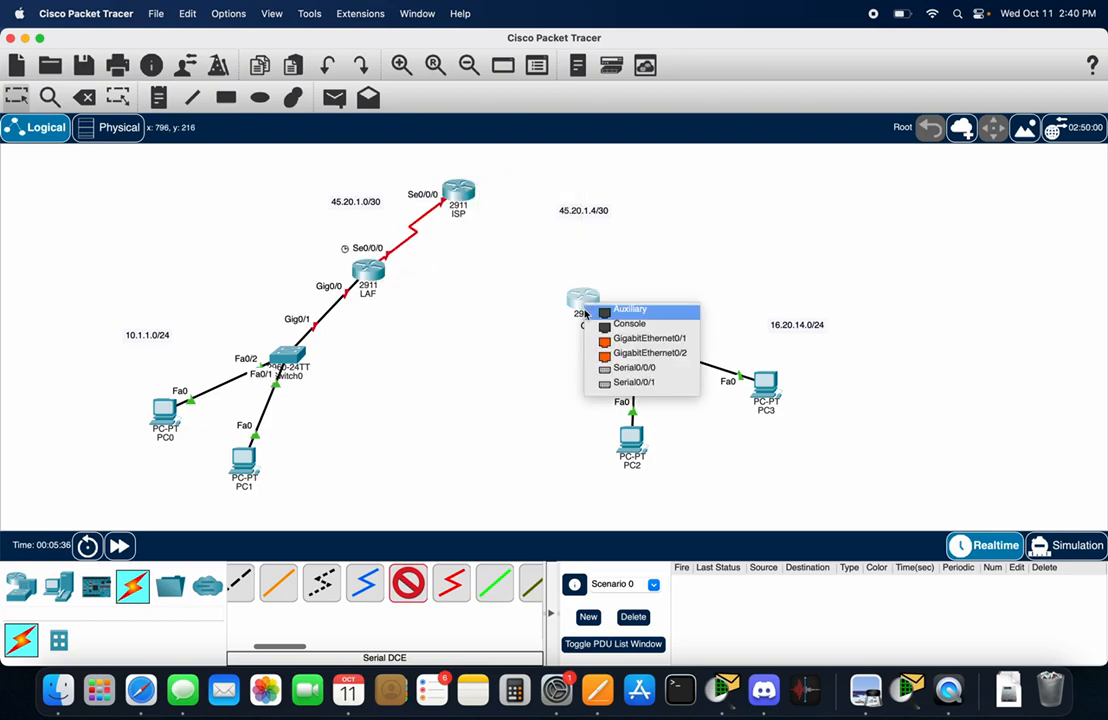
{"action": "left_click", "coordinate": [600, 368]}
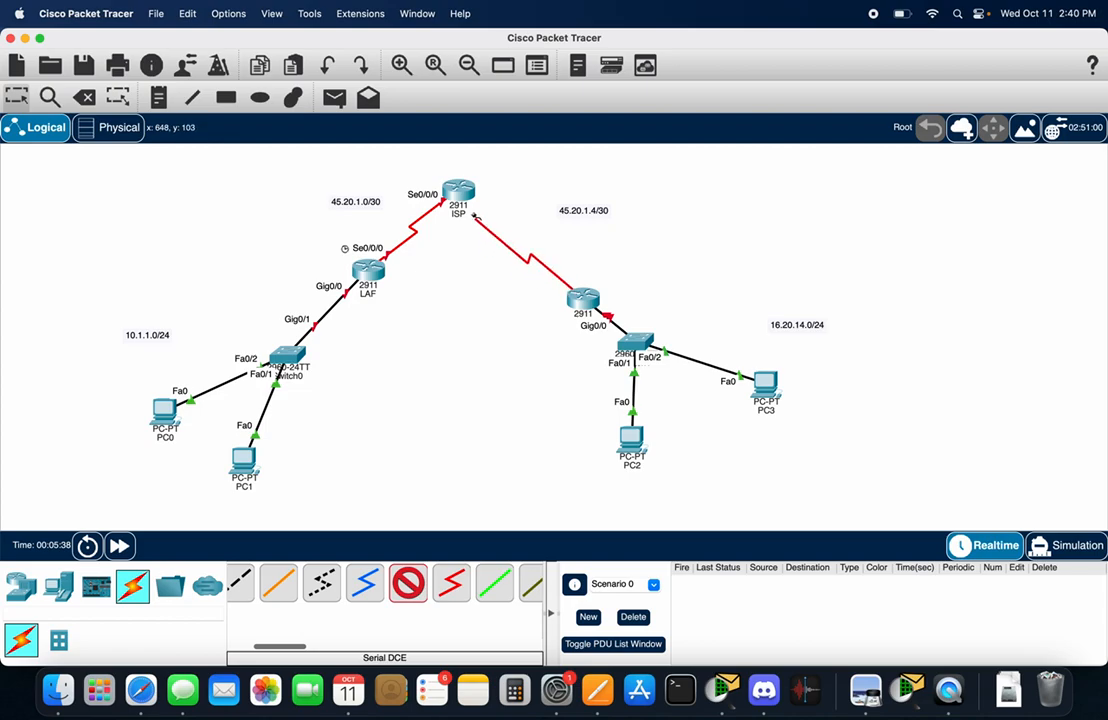
{"action": "left_click", "coordinate": [459, 192]}
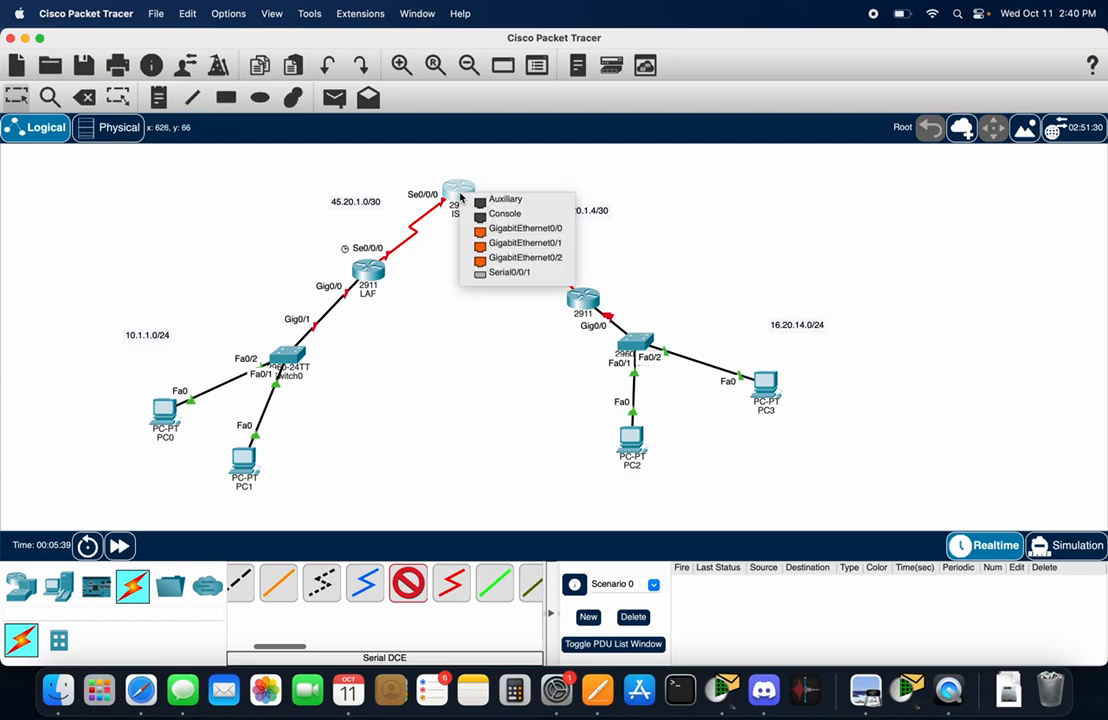
{"action": "left_click", "coordinate": [490, 243]}
{"action": "left_click", "coordinate": [639, 370]}
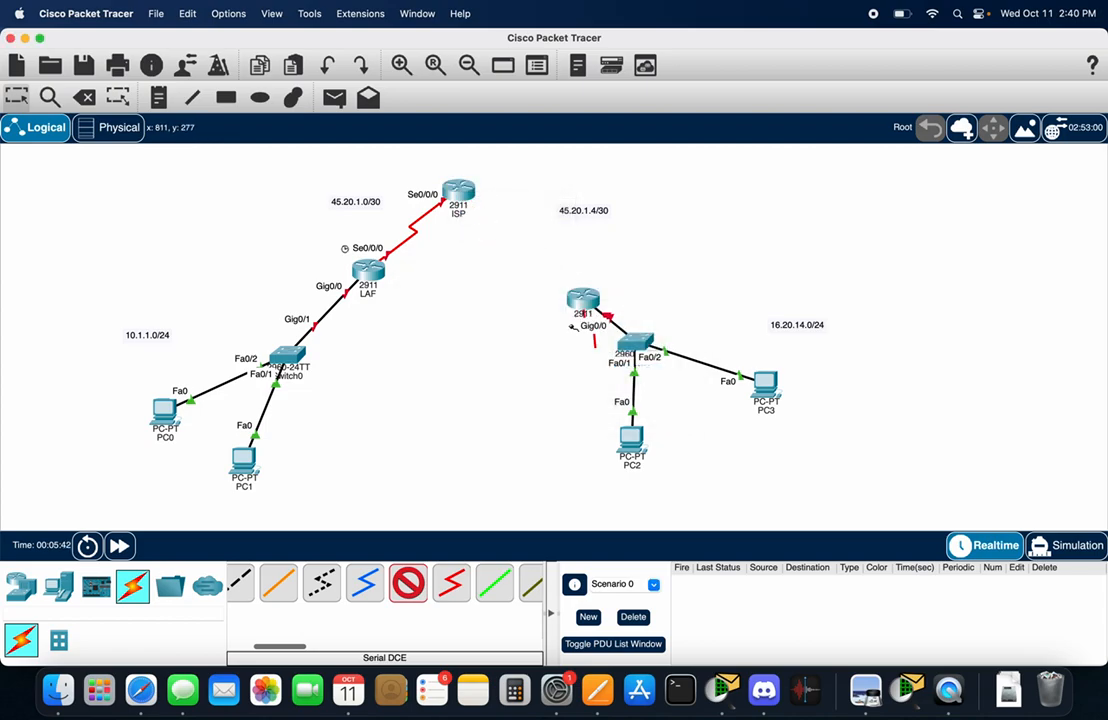
{"action": "left_click", "coordinate": [456, 194]}
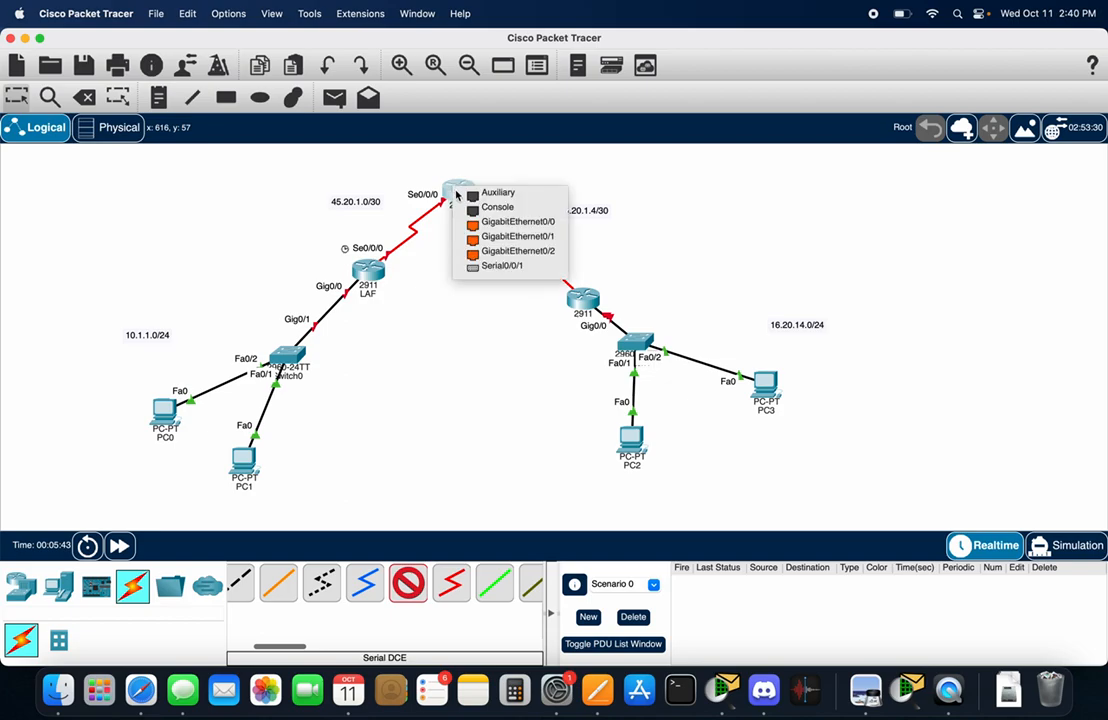
{"action": "left_click", "coordinate": [506, 252]}
{"action": "left_click", "coordinate": [636, 369]}
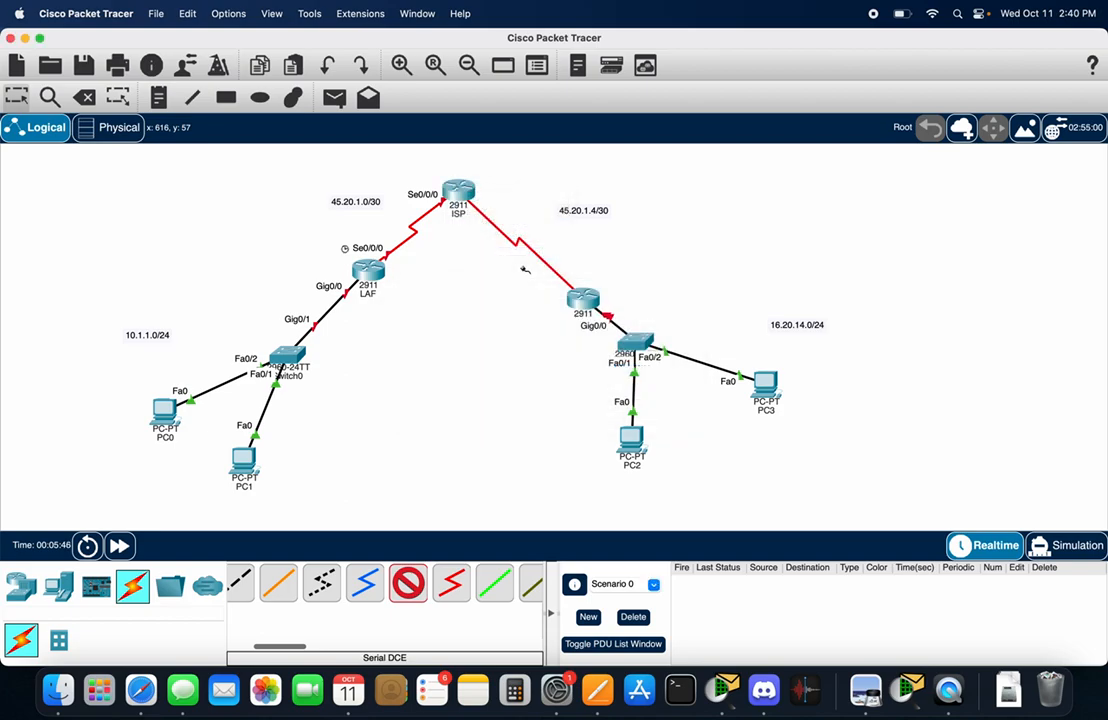
{"action": "left_click", "coordinate": [459, 191]}
{"action": "left_click", "coordinate": [488, 269]}
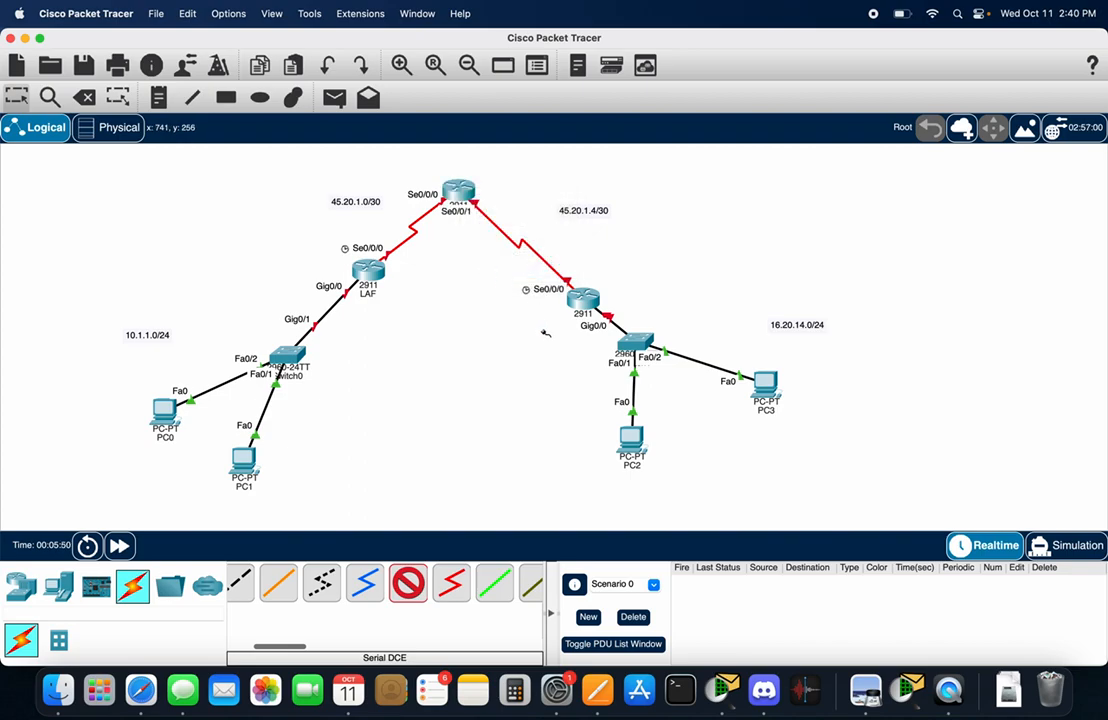
Leave cable placement and move Switch1, PC3 and PC2 slightly farther from the NY router to spread out the port labels.
{"action": "left_click", "coordinate": [17, 100]}
{"action": "left_click_drag", "start_coordinate": [636, 344], "coordinate": [659, 369]}
{"action": "left_click_drag", "start_coordinate": [767, 387], "coordinate": [795, 420]}
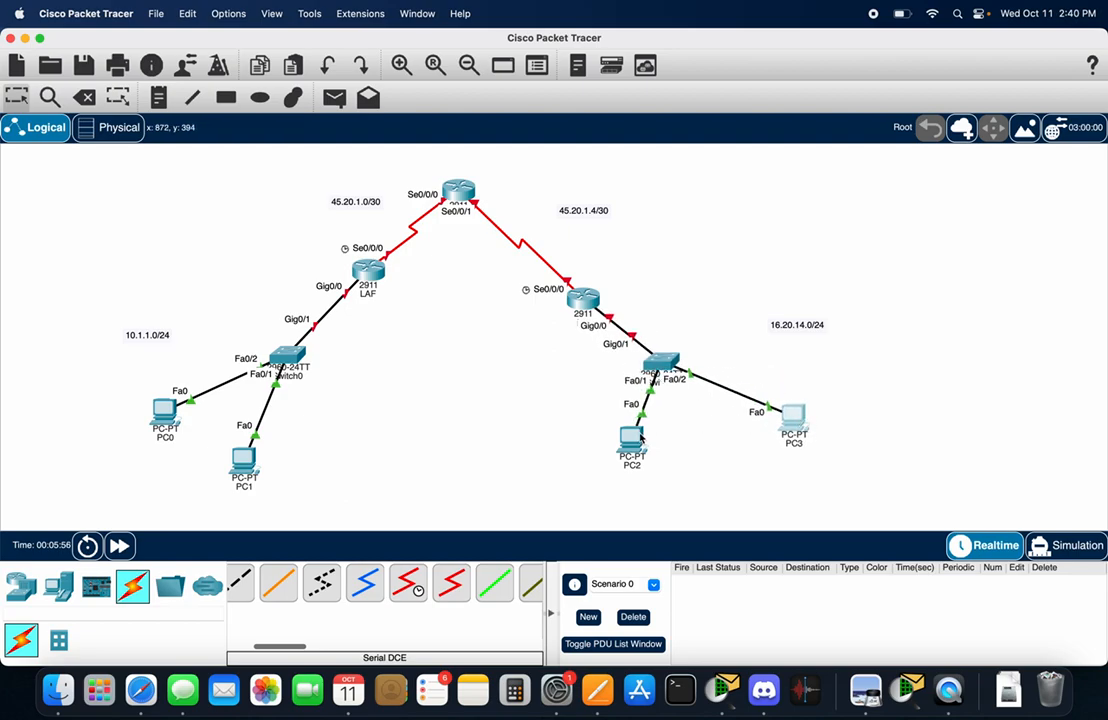
{"action": "left_click_drag", "start_coordinate": [641, 437], "coordinate": [643, 468]}
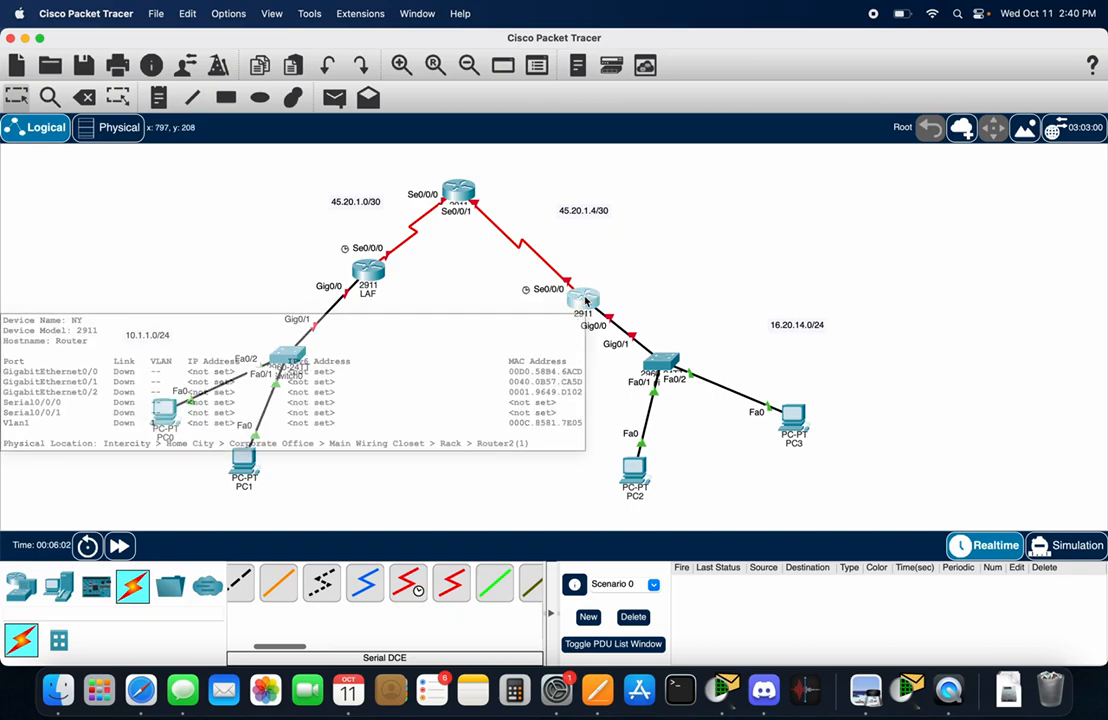
Open the NY router's command-line interface and start its console session.
{"action": "left_click", "coordinate": [586, 301]}
{"action": "left_click", "coordinate": [626, 158]}
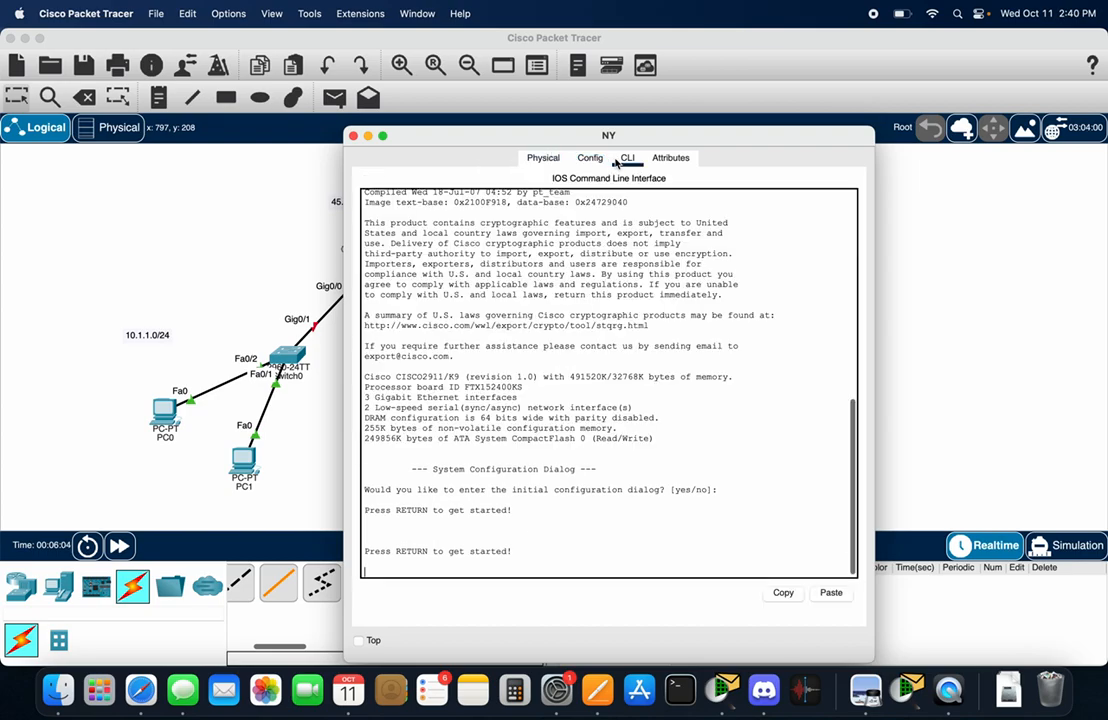
{"action": "key", "text": "Return"}
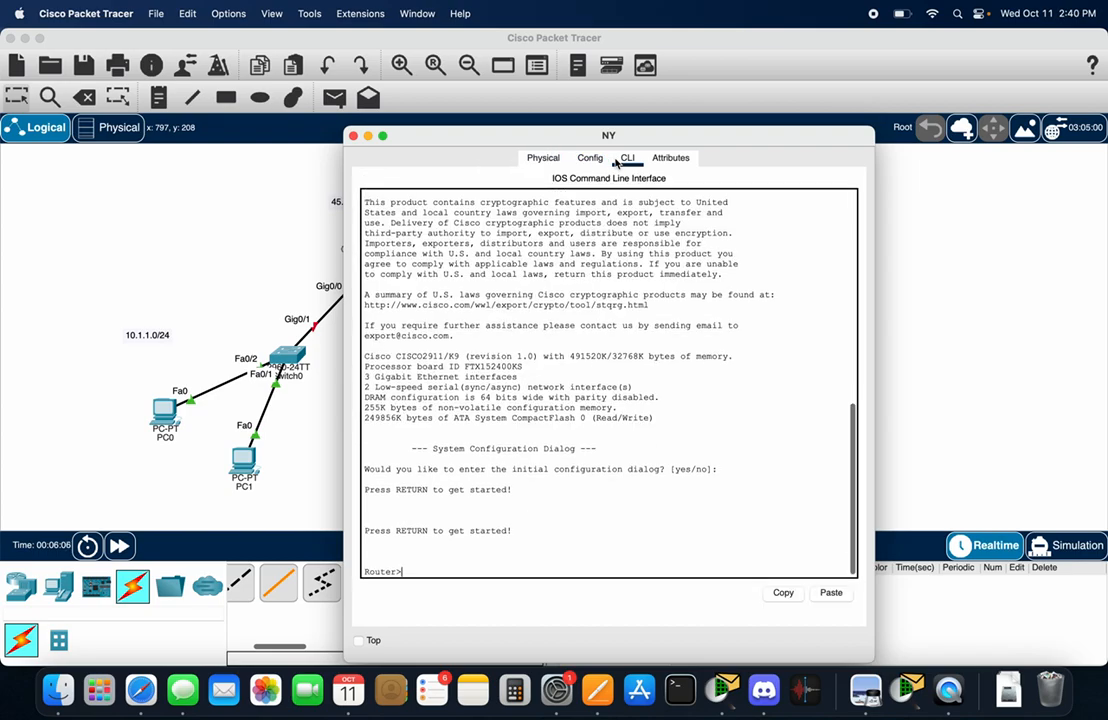
Enter global configuration mode on the NY router and set its hostname to NY.
{"action": "type", "text": "ena"}
{"action": "key", "text": "Return"}
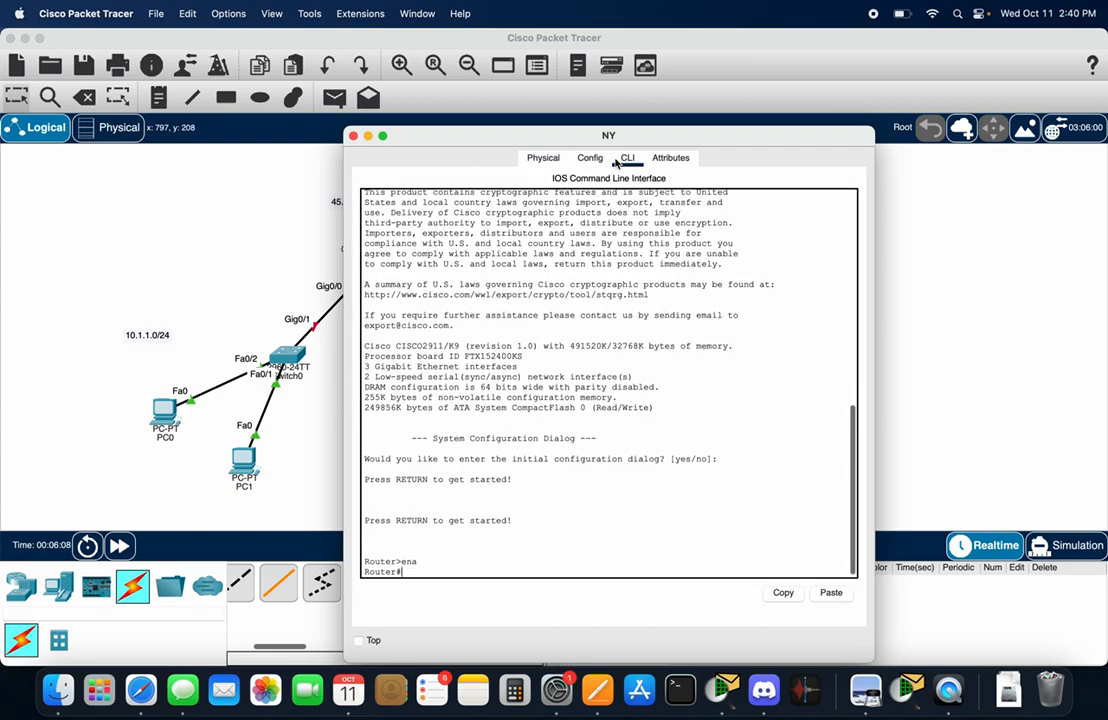
{"action": "type", "text": "conf t"}
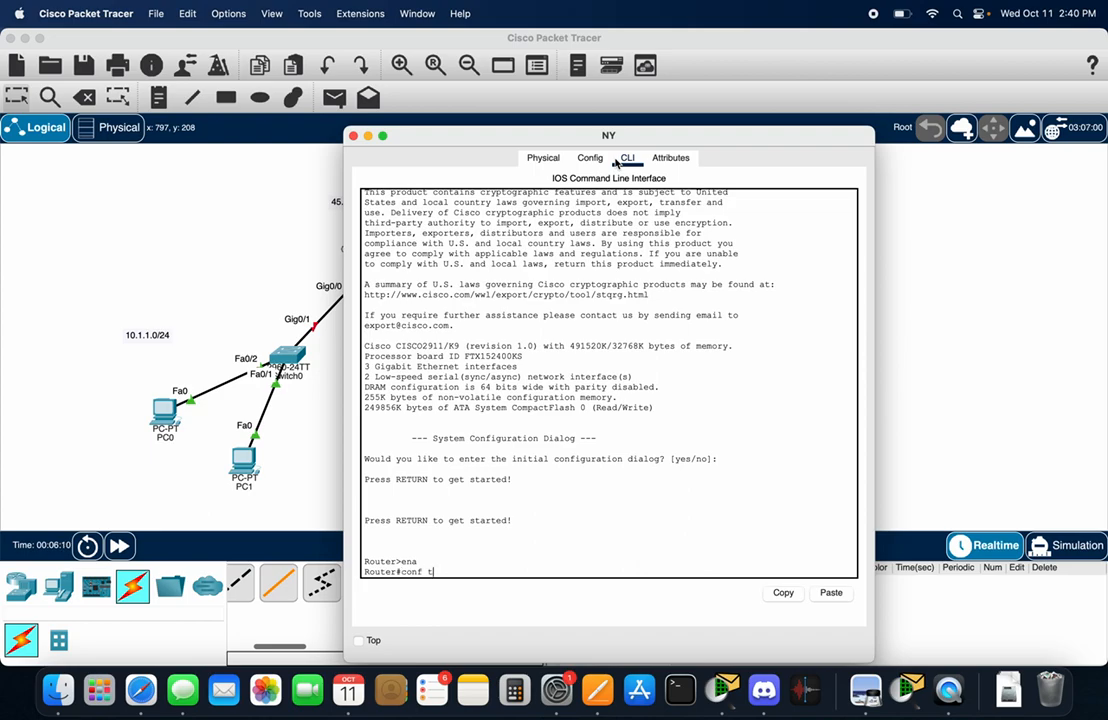
{"action": "key", "text": "Return"}
{"action": "type", "text": "hostname"}
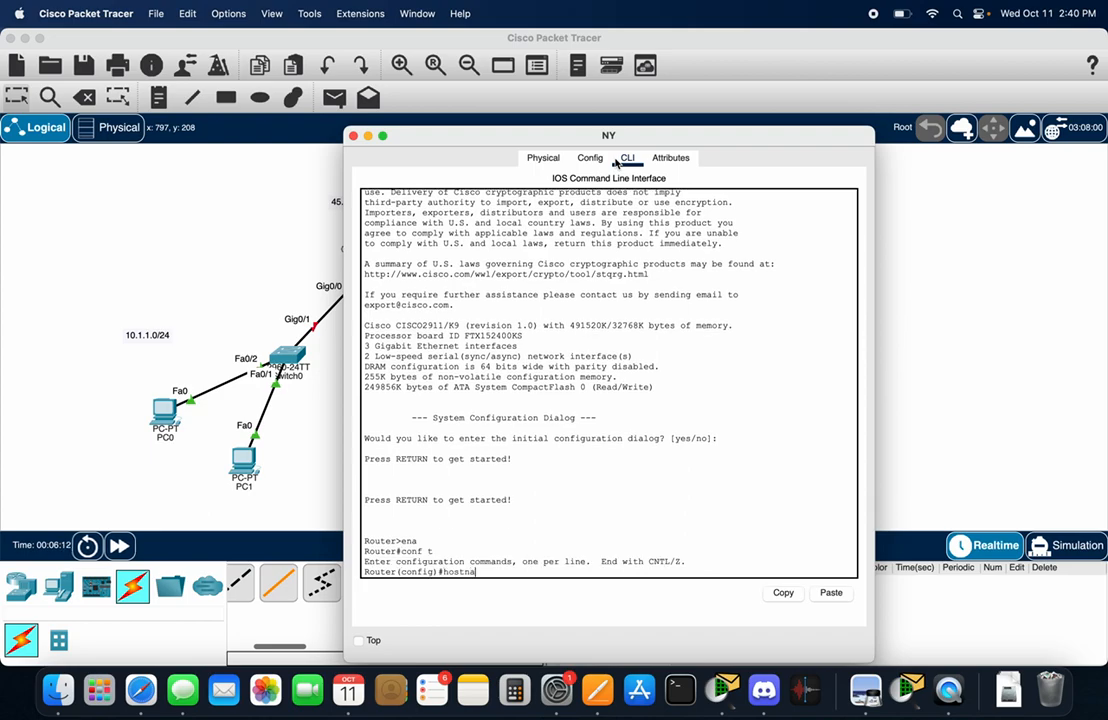
{"action": "left_click_drag", "start_coordinate": [628, 142], "coordinate": [548, 129]}
{"action": "type", "text": "NY"}
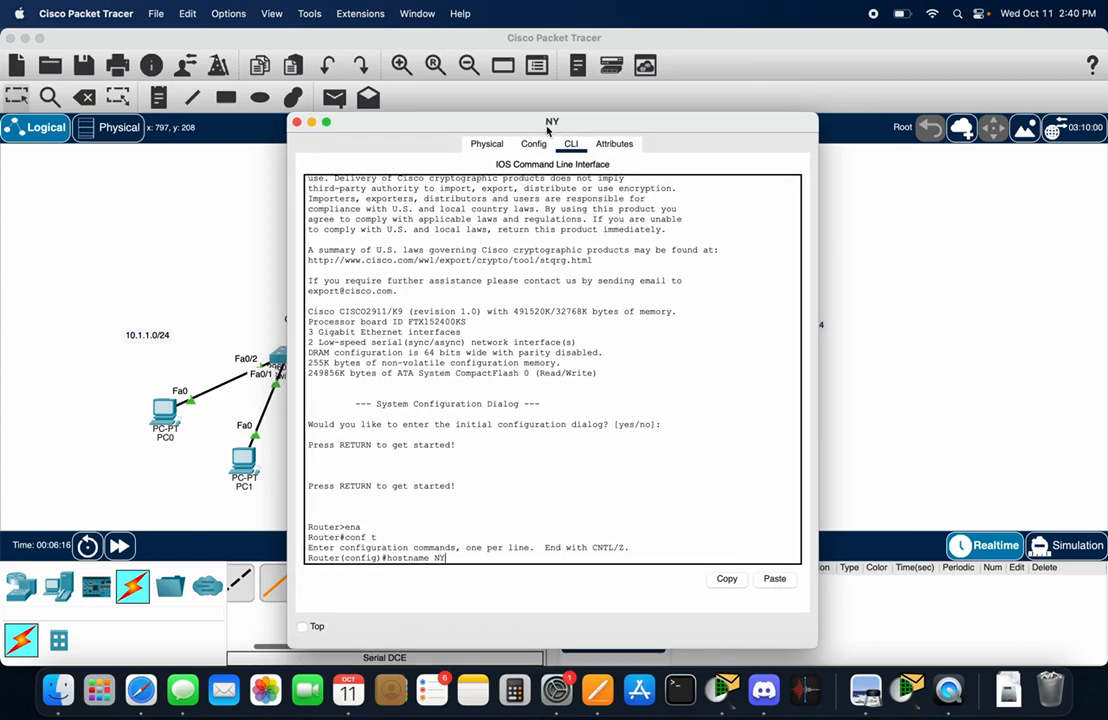
{"action": "key", "text": "Return"}
Try to set a clock rate of 64000 from the NY router's global configuration mode.
{"action": "type", "text": "clock rate "}
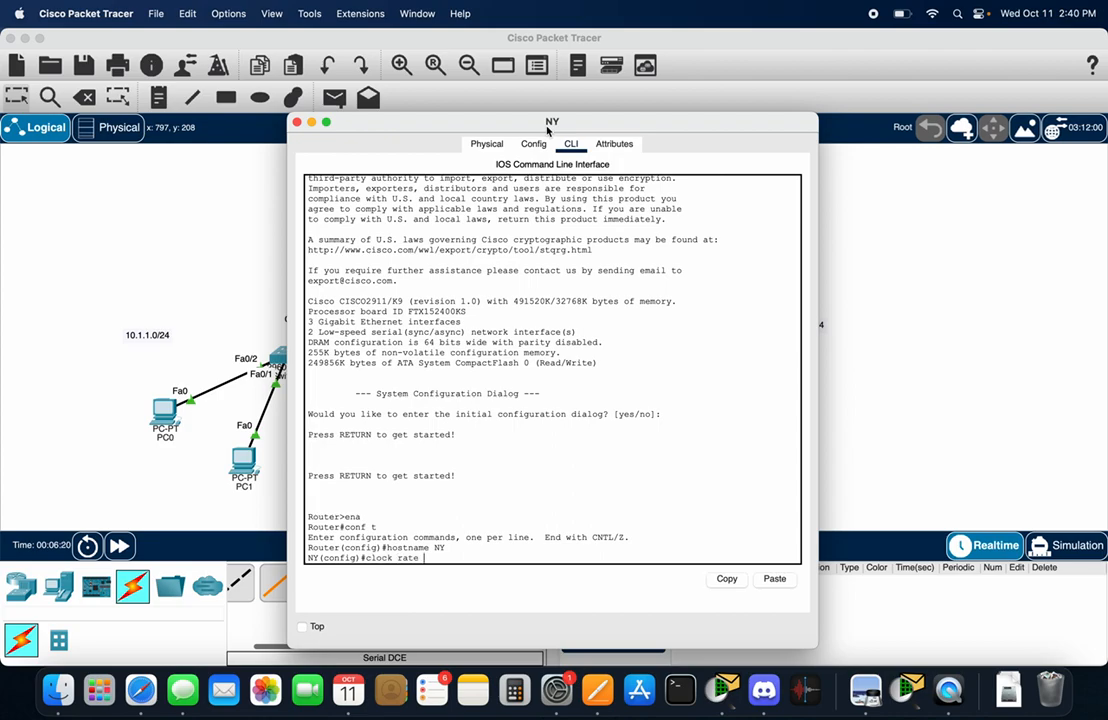
{"action": "type", "text": "64000"}
{"action": "key", "text": "Return"}
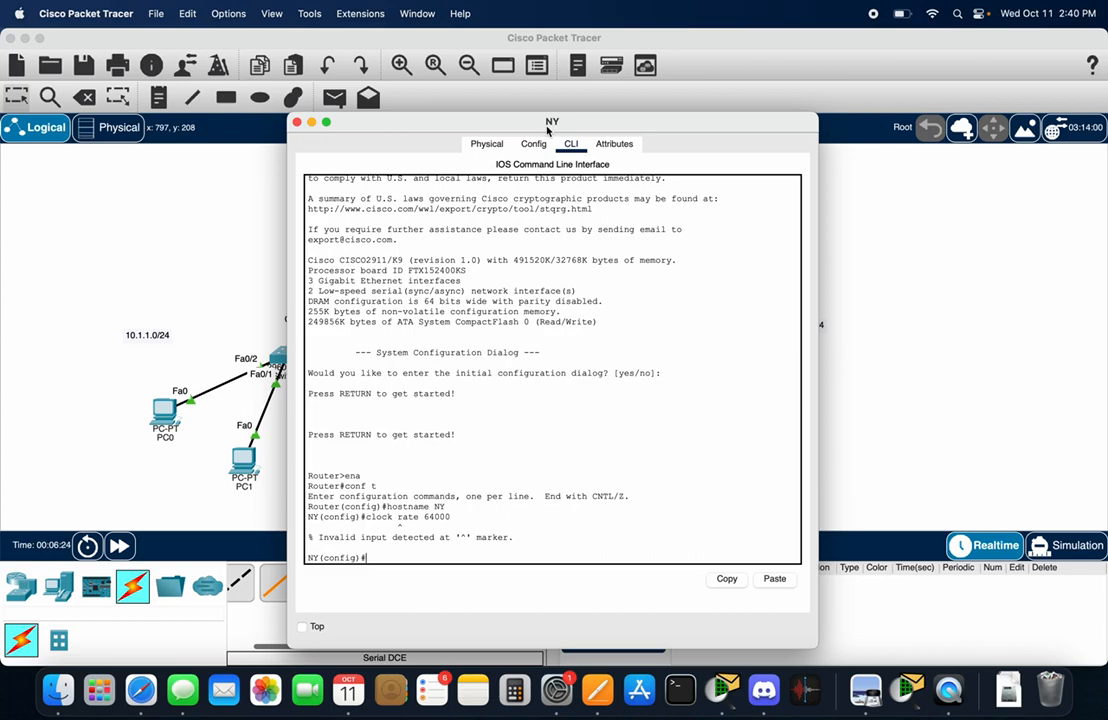
Move the NY window aside to uncover its LAN address label and enter interface configuration for GigabitEthernet0/0.
{"action": "left_click_drag", "start_coordinate": [547, 129], "coordinate": [285, 100]}
{"action": "type", "text": "int"}
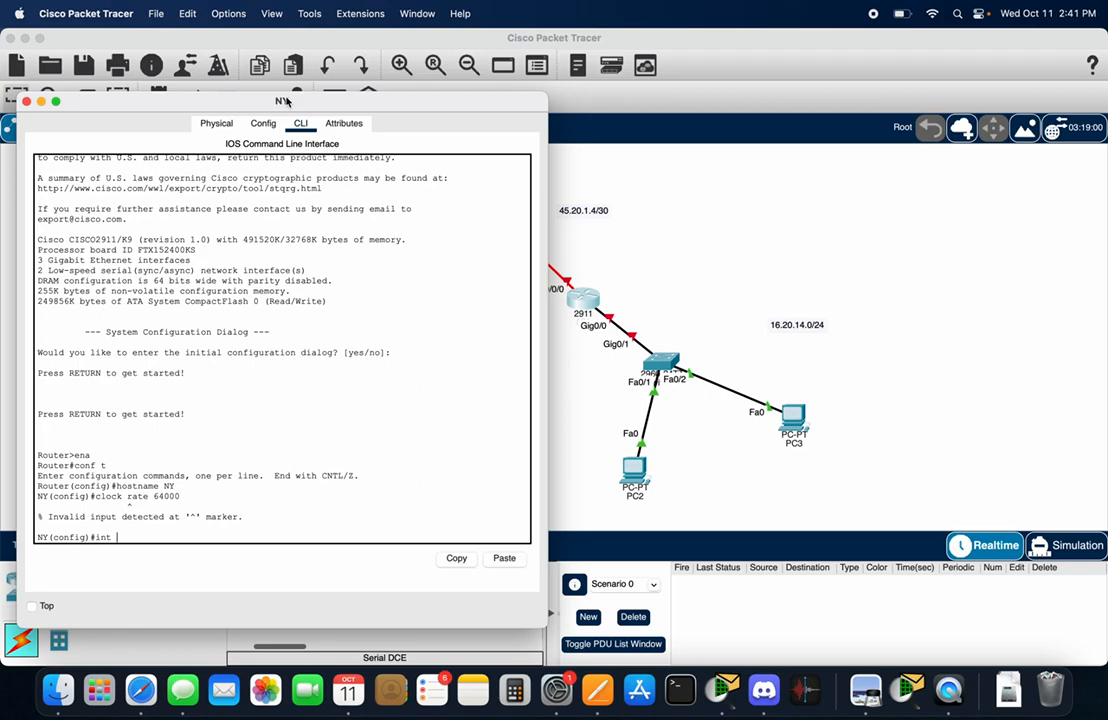
{"action": "type", "text": "tG"}
{"action": "key", "text": "Tab"}
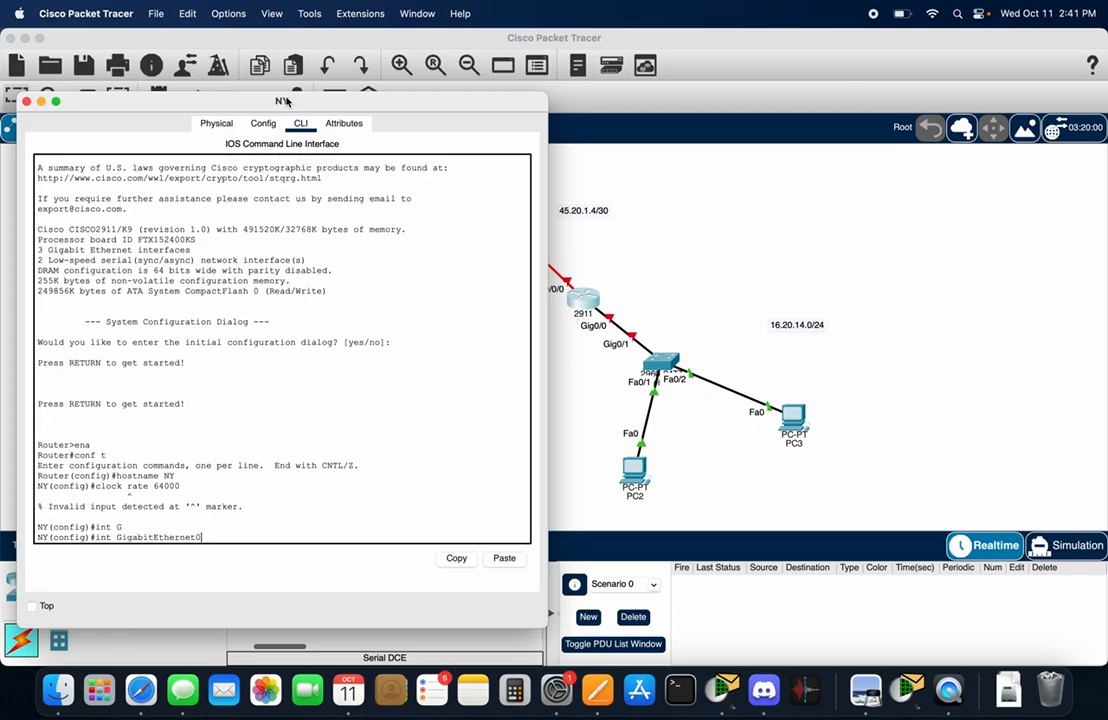
{"action": "type", "text": "0/0"}
{"action": "key", "text": "Return"}
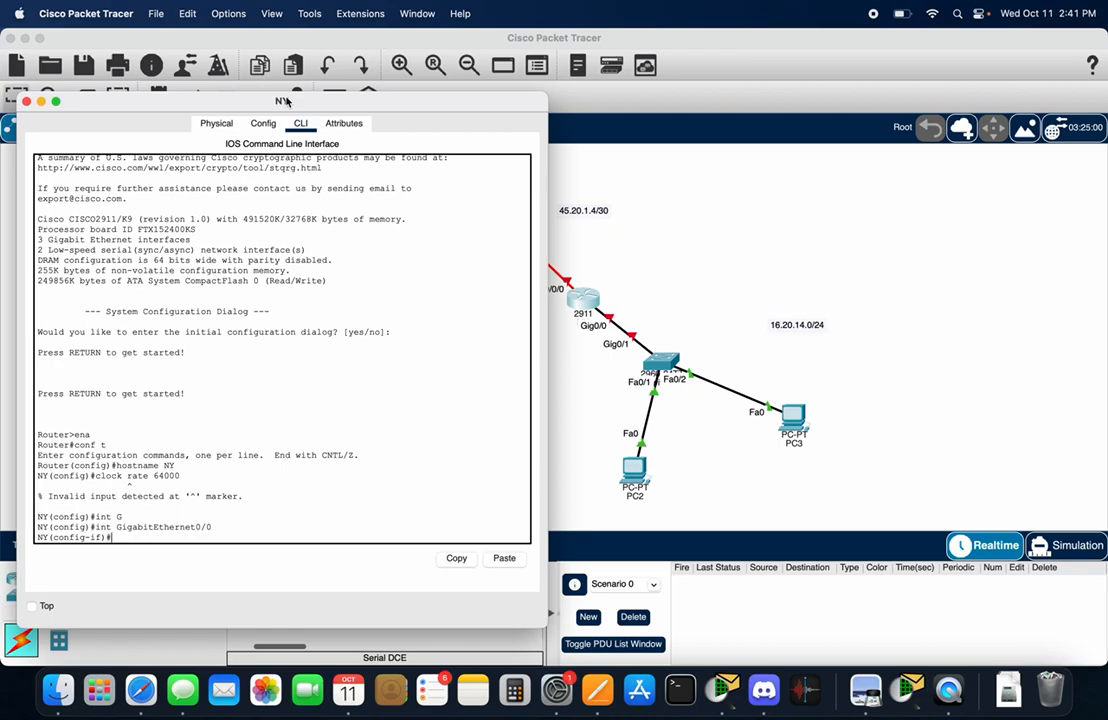
Assign 16.20.14.1 with mask 255.255.255.0 to NY's GigabitEthernet0/0, checking the /24 mask in the CIDR chart in Safari.
{"action": "type", "text": "ip d"}
{"action": "key", "text": "Tab"}
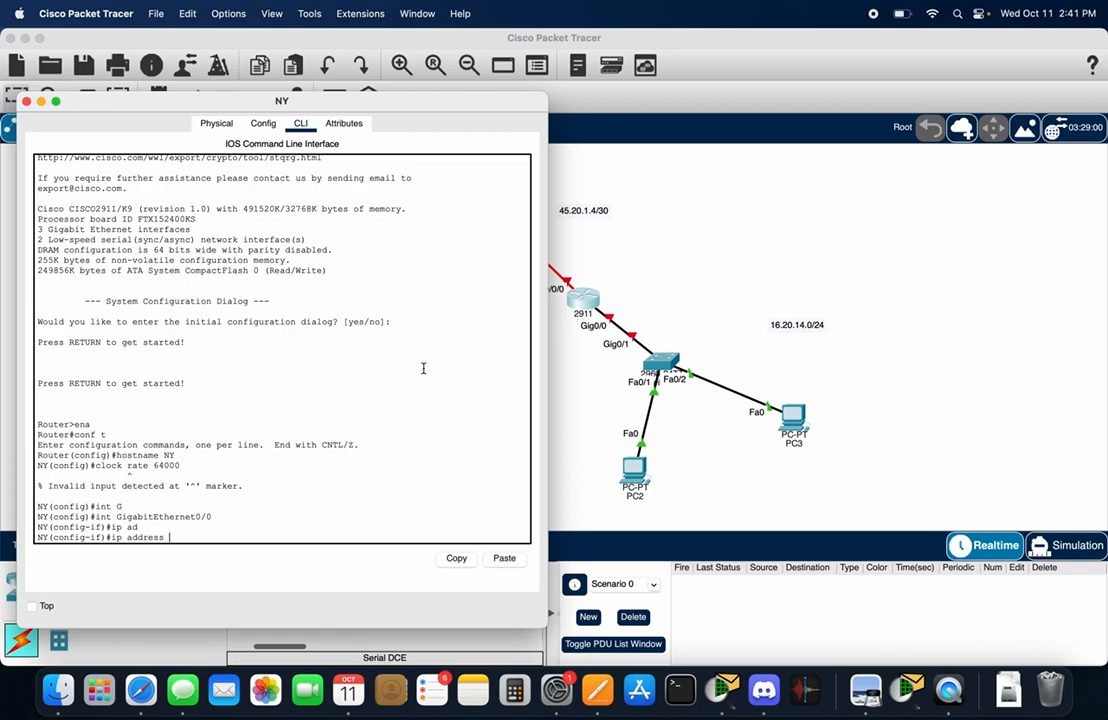
{"action": "type", "text": "1"}
{"action": "type", "text": "62.2"}
{"action": "key", "text": "BackSpace"}
{"action": "key", "text": "BackSpace"}
{"action": "key", "text": "BackSpace"}
{"action": "type", "text": ".20.14.1"}
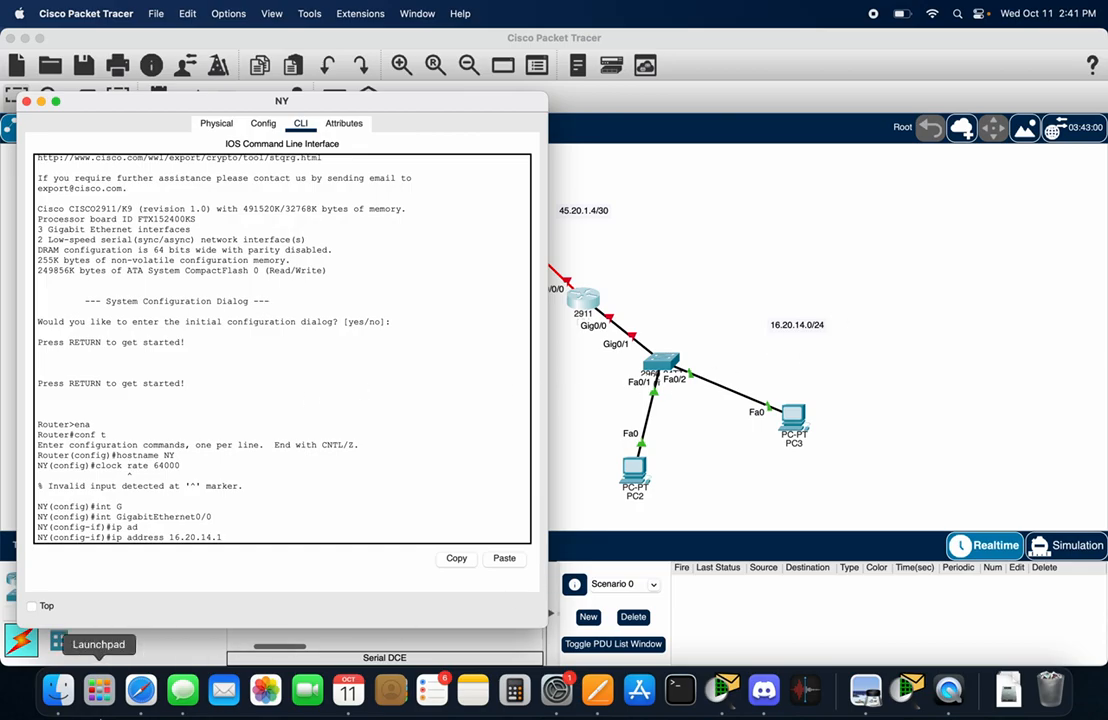
{"action": "left_click", "coordinate": [141, 690]}
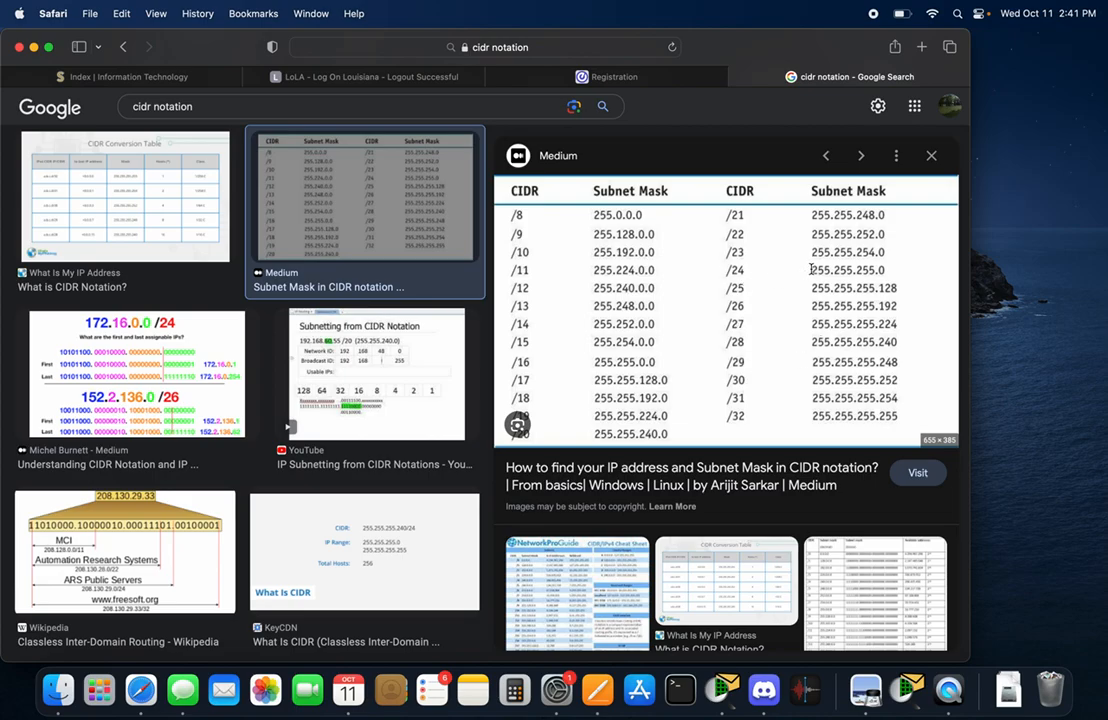
{"action": "key", "text": "super+Tab"}
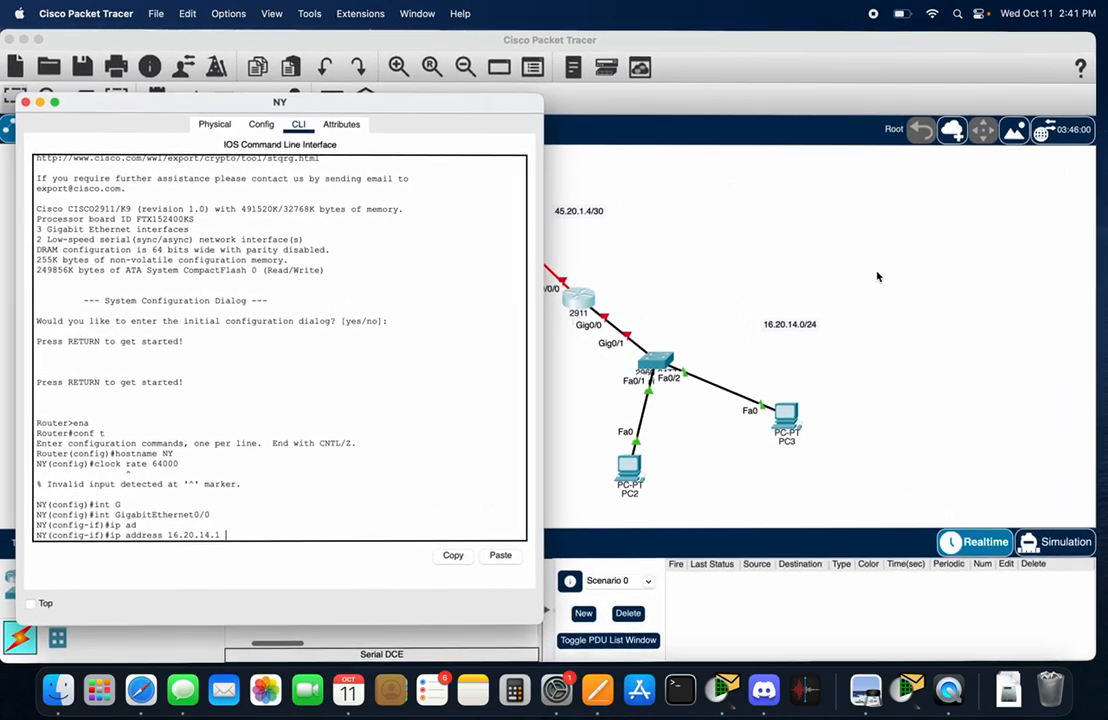
{"action": "type", "text": "55.55/"}
{"action": "type", "text": "255."}
{"action": "key", "text": "Return"}
Enable NY's GigabitEthernet0/0 interface with no shut and save the router's configuration with do wr.
{"action": "type", "text": "no shut"}
{"action": "key", "text": "Return"}
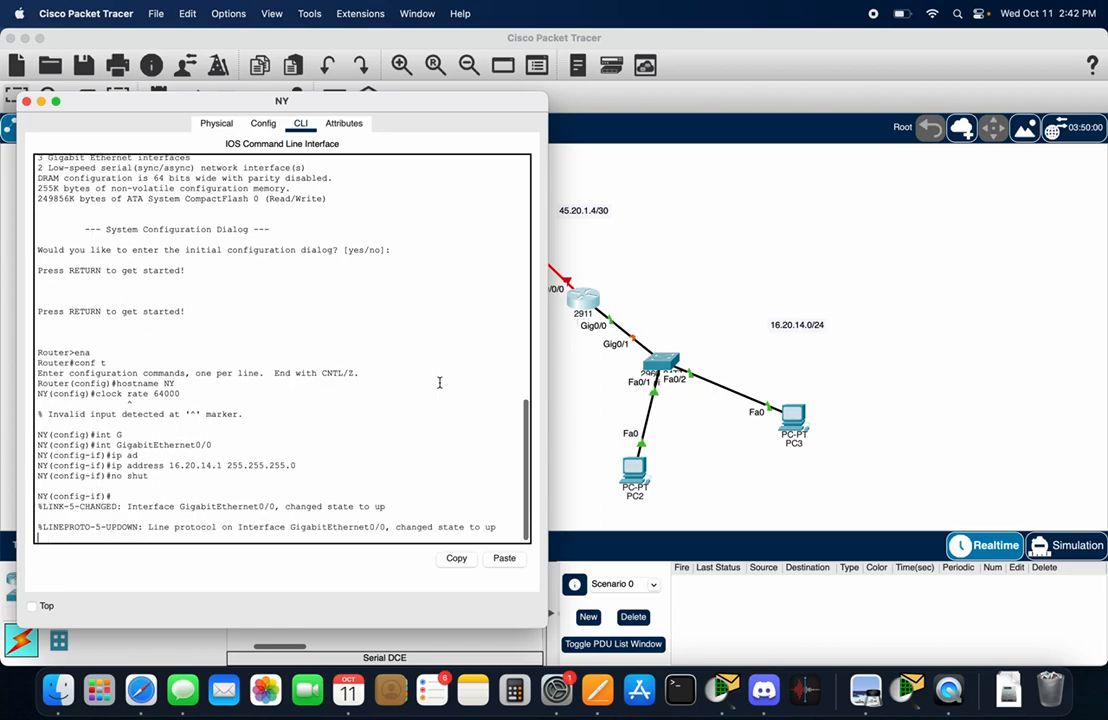
{"action": "key", "text": "Return"}
{"action": "type", "text": "do wr"}
{"action": "key", "text": "Return"}
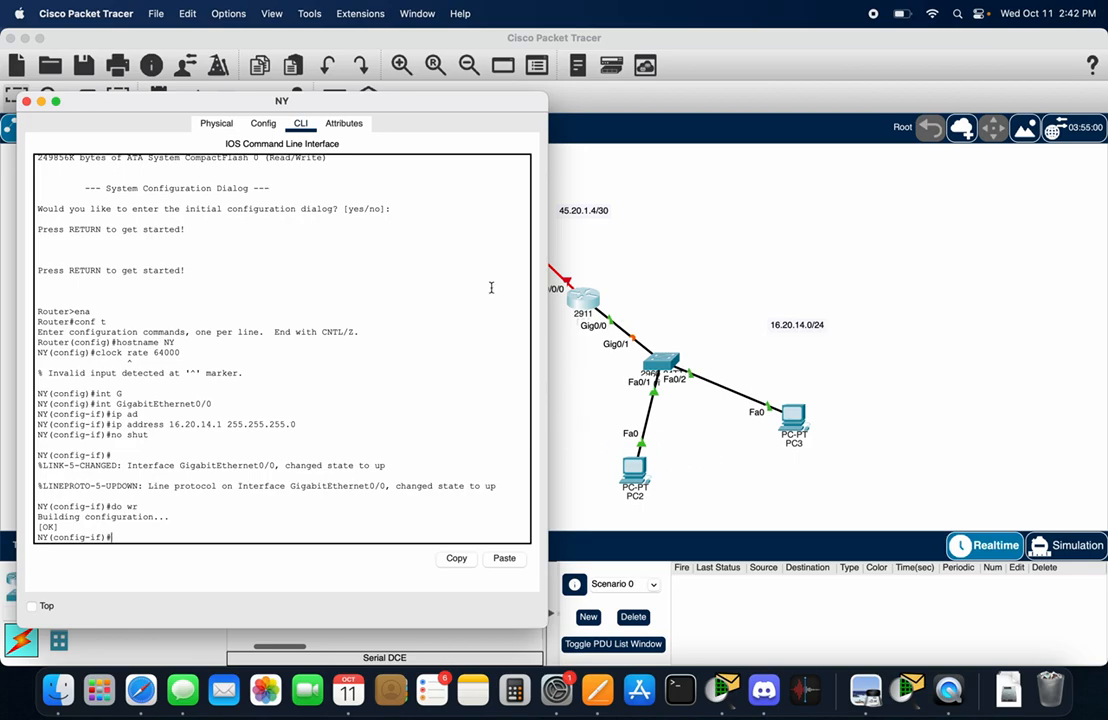
Move the NY window off the LAF router, open LAF's command-line interface and enter privileged EXEC mode.
{"action": "left_click_drag", "start_coordinate": [336, 101], "coordinate": [882, 112]}
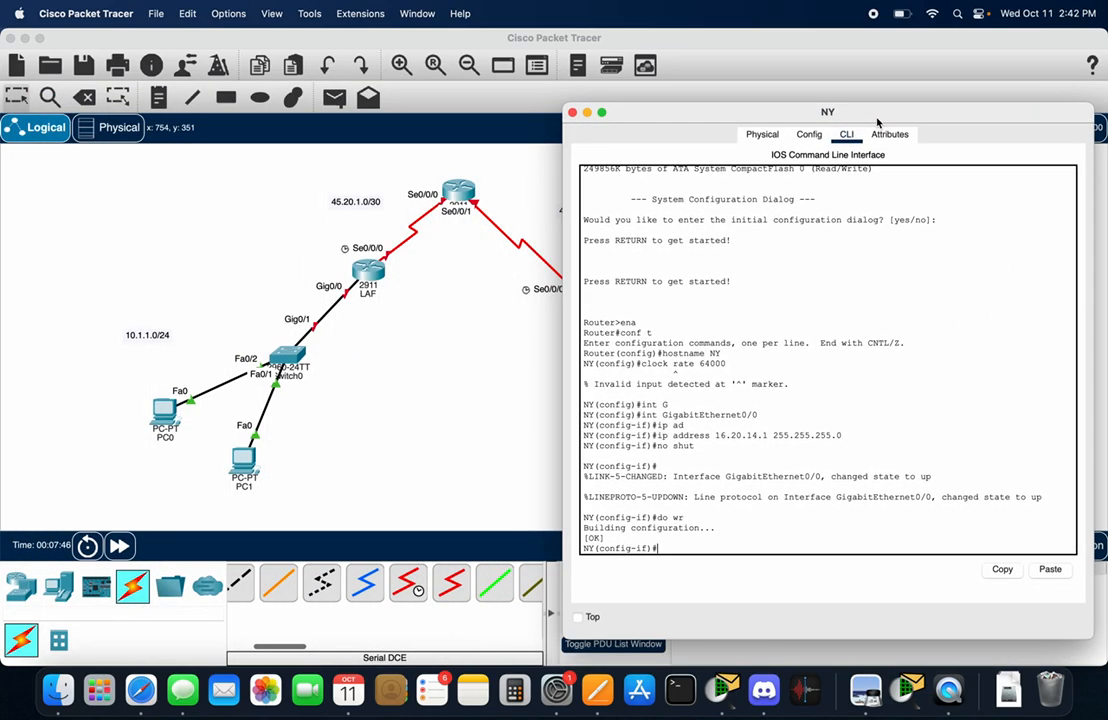
{"action": "left_click", "coordinate": [368, 268]}
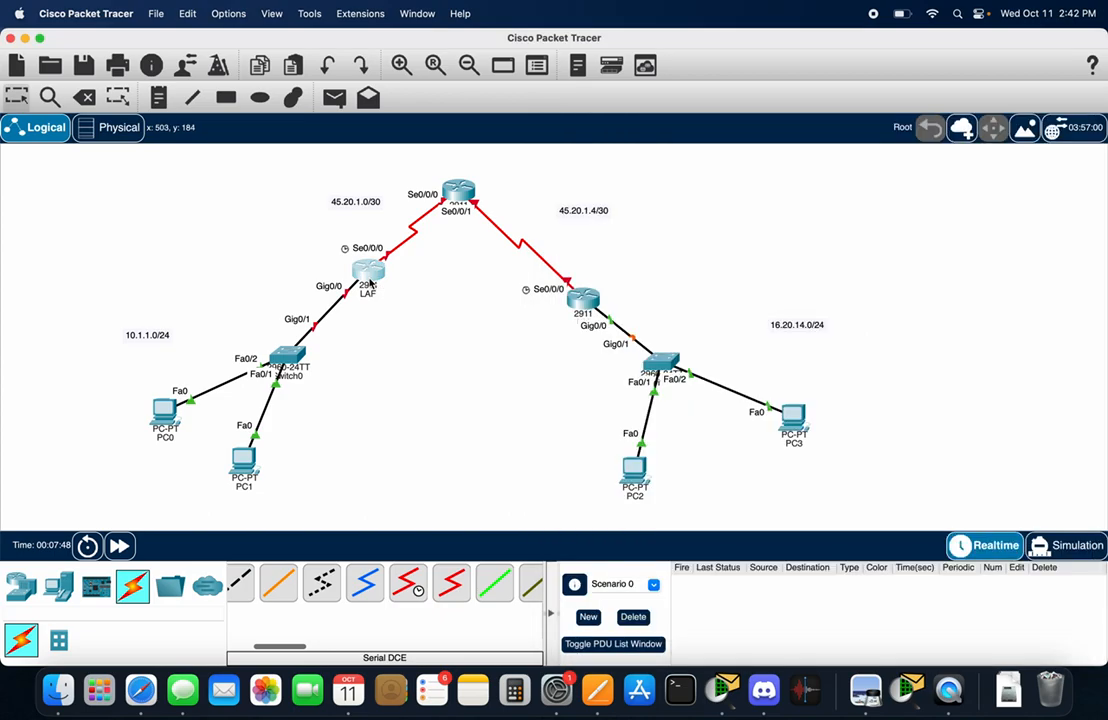
{"action": "left_click", "coordinate": [368, 268]}
{"action": "left_click", "coordinate": [628, 158]}
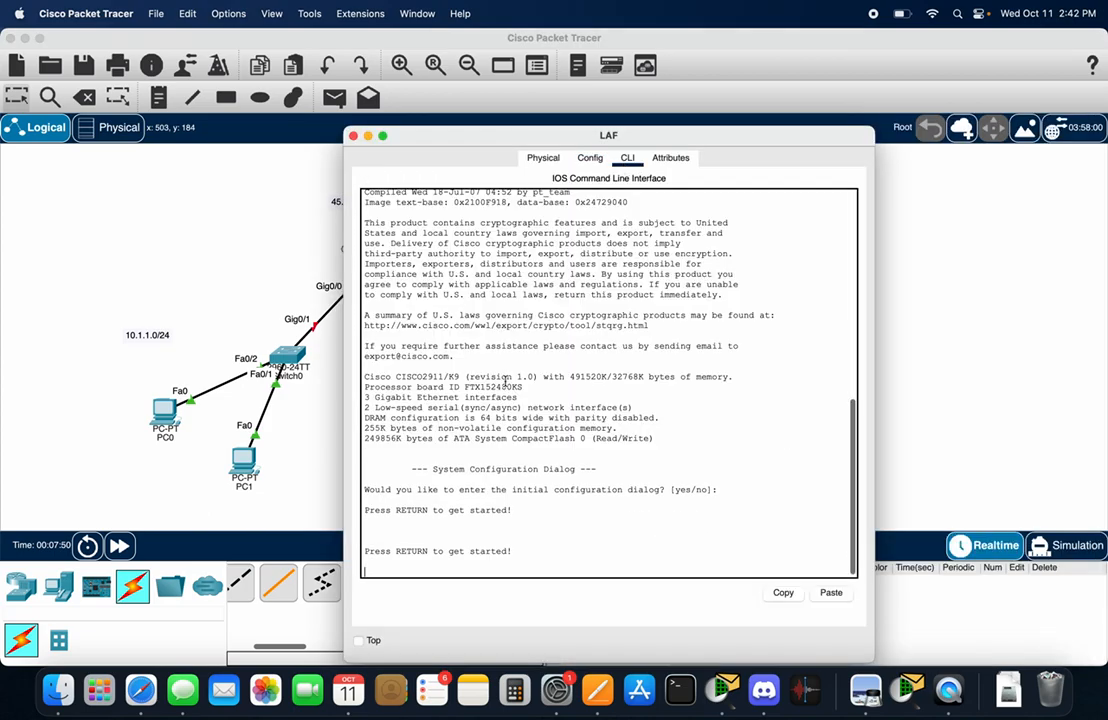
{"action": "key", "text": "Return"}
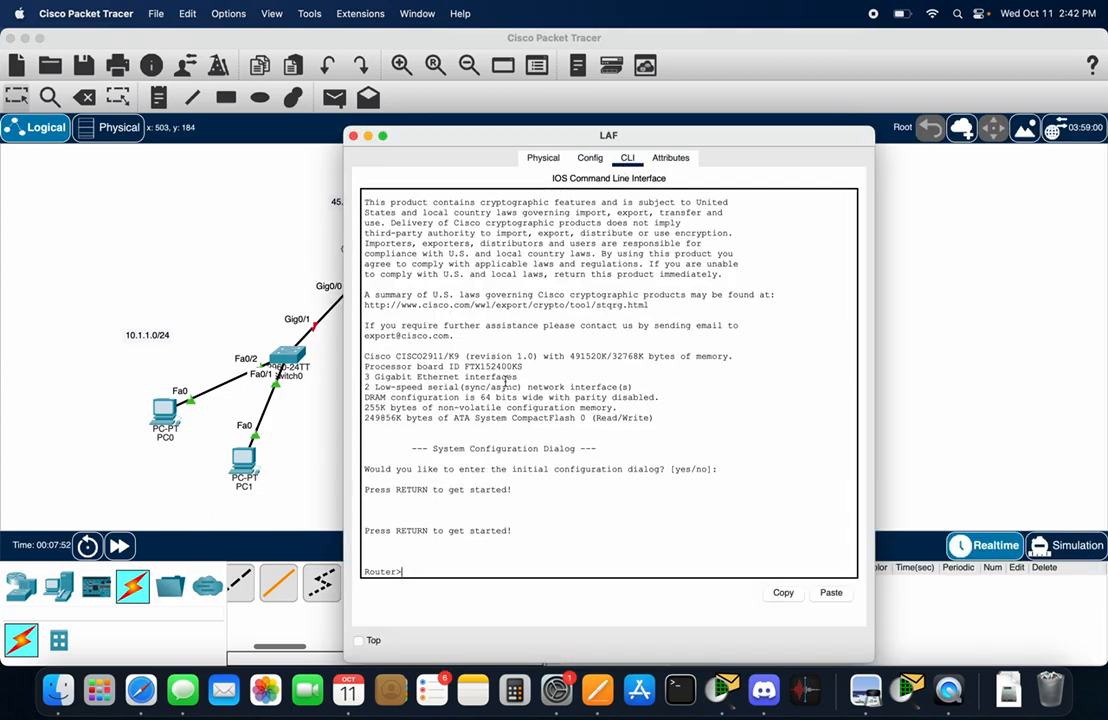
{"action": "type", "text": "ena"}
{"action": "key", "text": "Return"}
{"action": "type", "text": "hos"}
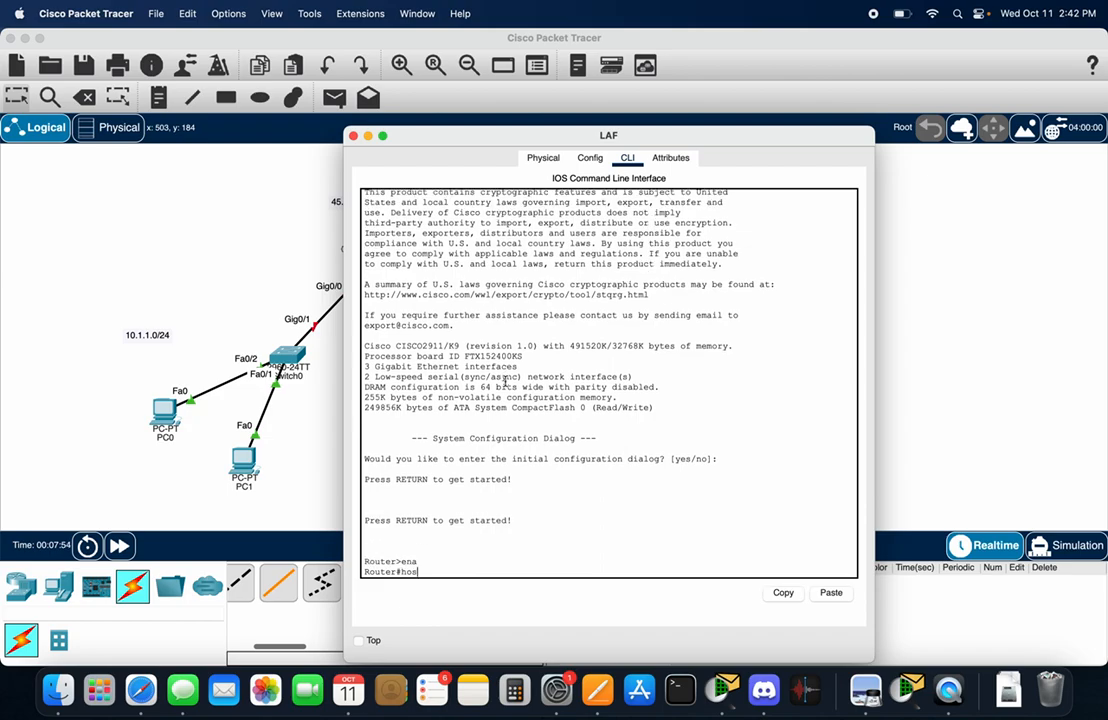
{"action": "type", "text": "tname L"}
{"action": "key", "text": "BackSpace"}
{"action": "key", "text": "BackSpace"}
{"action": "key", "text": "BackSpace"}
{"action": "key", "text": "BackSpace"}
{"action": "key", "text": "BackSpace"}
{"action": "key", "text": "BackSpace"}
{"action": "key", "text": "BackSpace"}
{"action": "key", "text": "BackSpace"}
{"action": "key", "text": "BackSpace"}
{"action": "key", "text": "BackSpace"}
Enter global configuration mode on the LAF router and set its hostname to LAF-R.
{"action": "type", "text": "conf t"}
{"action": "key", "text": "Return"}
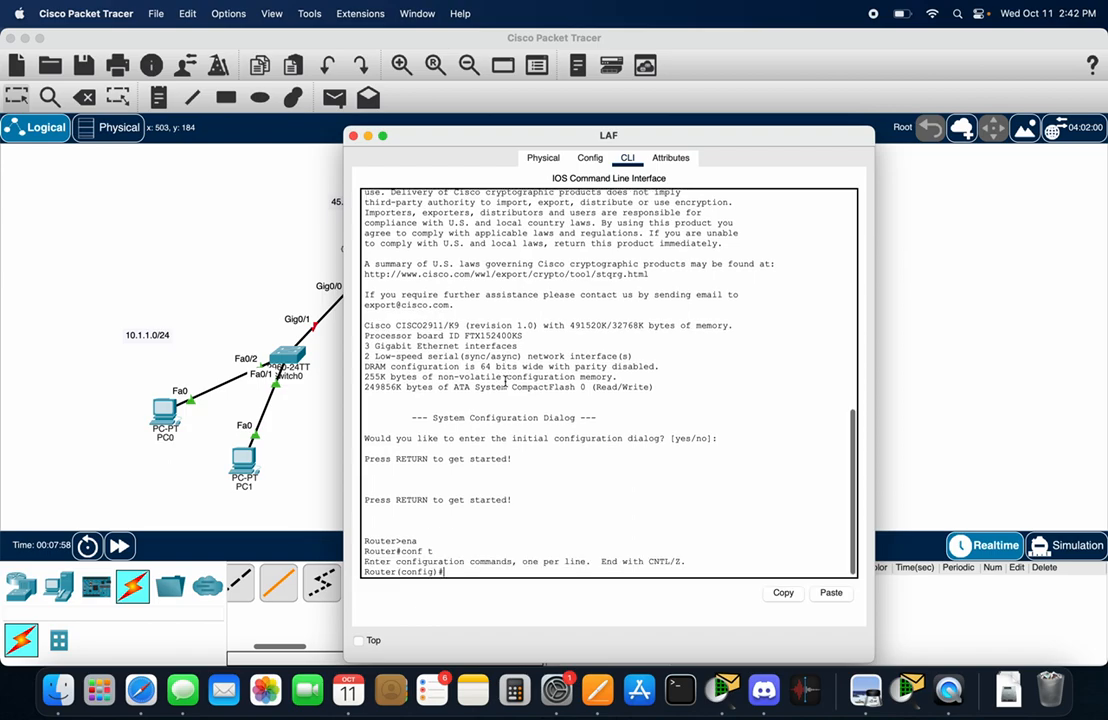
{"action": "type", "text": "host"}
{"action": "key", "text": "Tab"}
{"action": "type", "text": "L"}
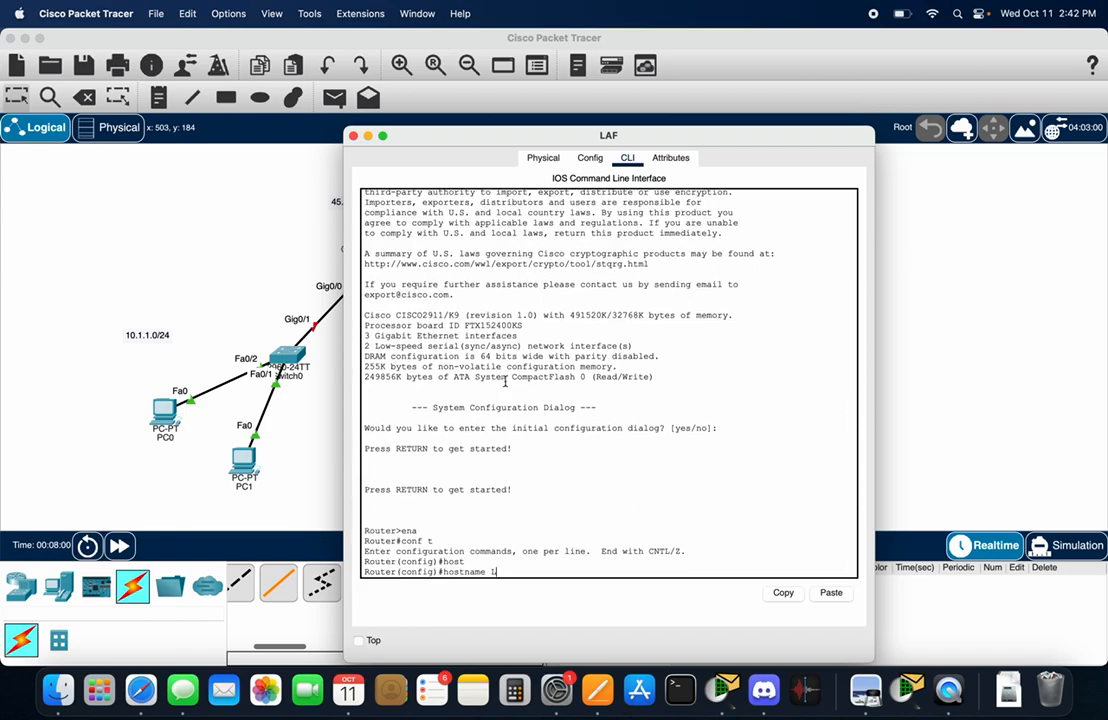
{"action": "type", "text": "AF-R"}
{"action": "key", "text": "Return"}
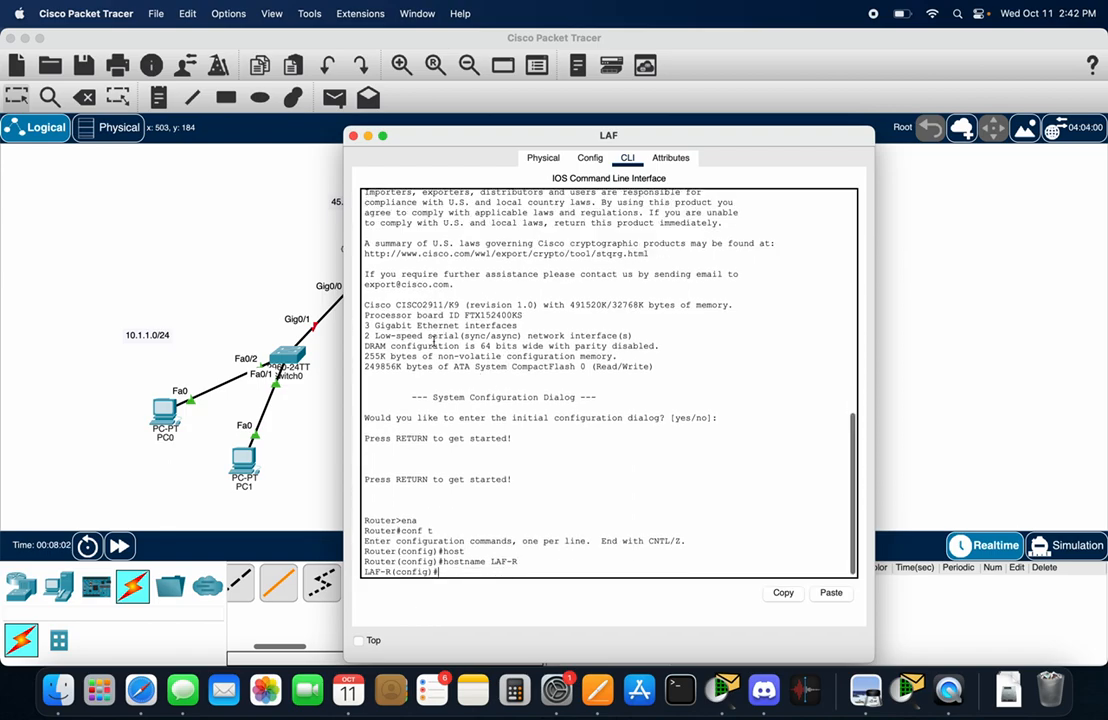
{"action": "type", "text": "ip"}
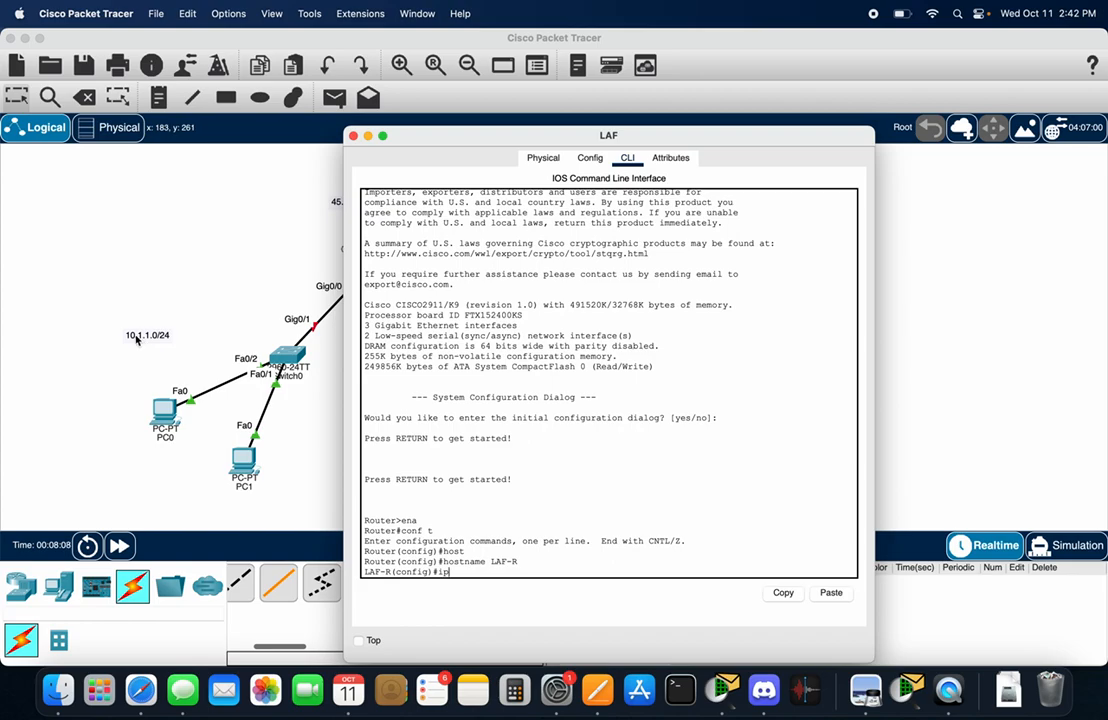
{"action": "type", "text": "add"}
{"action": "key", "text": "Tab"}
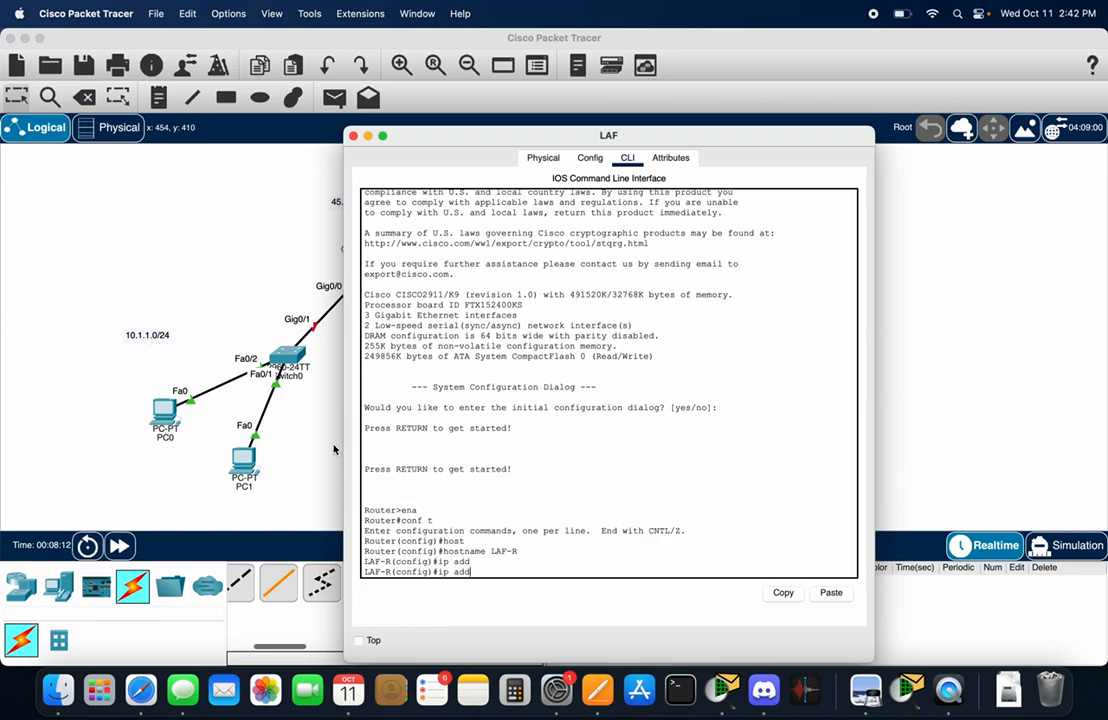
{"action": "type", "text": "res"}
{"action": "key", "text": "BackSpace"}
{"action": "key", "text": "BackSpace"}
{"action": "key", "text": "BackSpace"}
{"action": "key", "text": "BackSpace"}
{"action": "key", "text": "BackSpace"}
{"action": "key", "text": "BackSpace"}
{"action": "key", "text": "BackSpace"}
Enter interface configuration for GigabitEthernet0/0 on the LAF router, correcting the interface number from the command history.
{"action": "type", "text": "int g"}
{"action": "key", "text": "Tab"}
{"action": "type", "text": "0/0"}
{"action": "key", "text": "Return"}
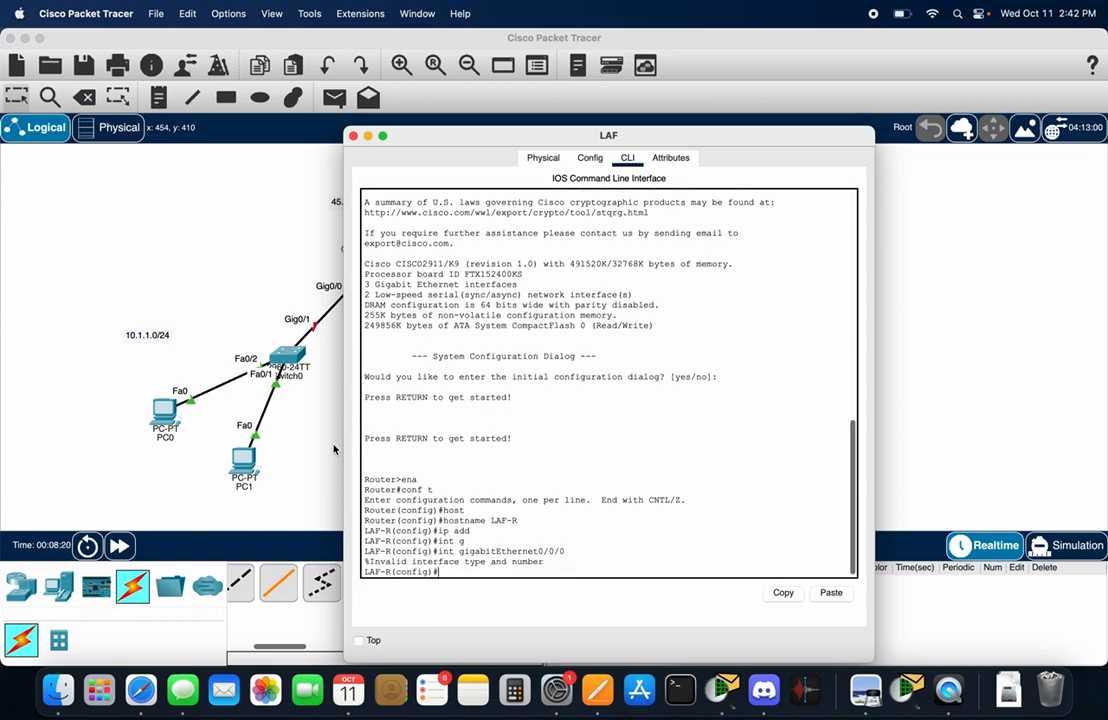
{"action": "key", "text": "Up"}
{"action": "key", "text": "BackSpace"}
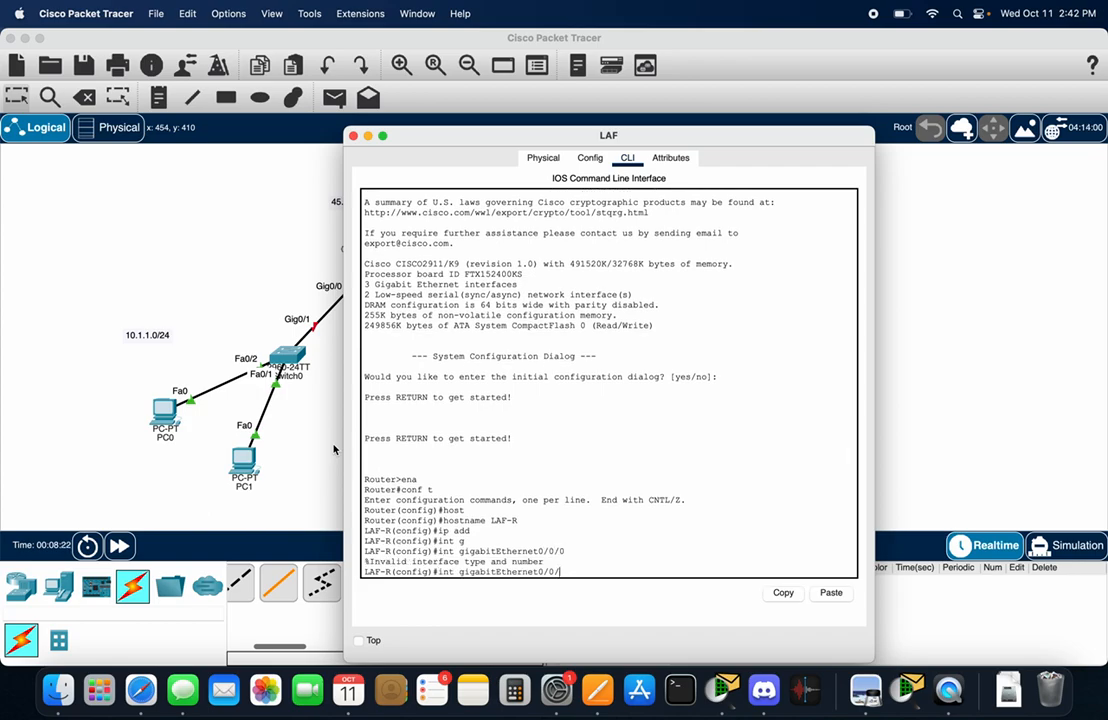
{"action": "key", "text": "Return"}
{"action": "key", "text": "Up"}
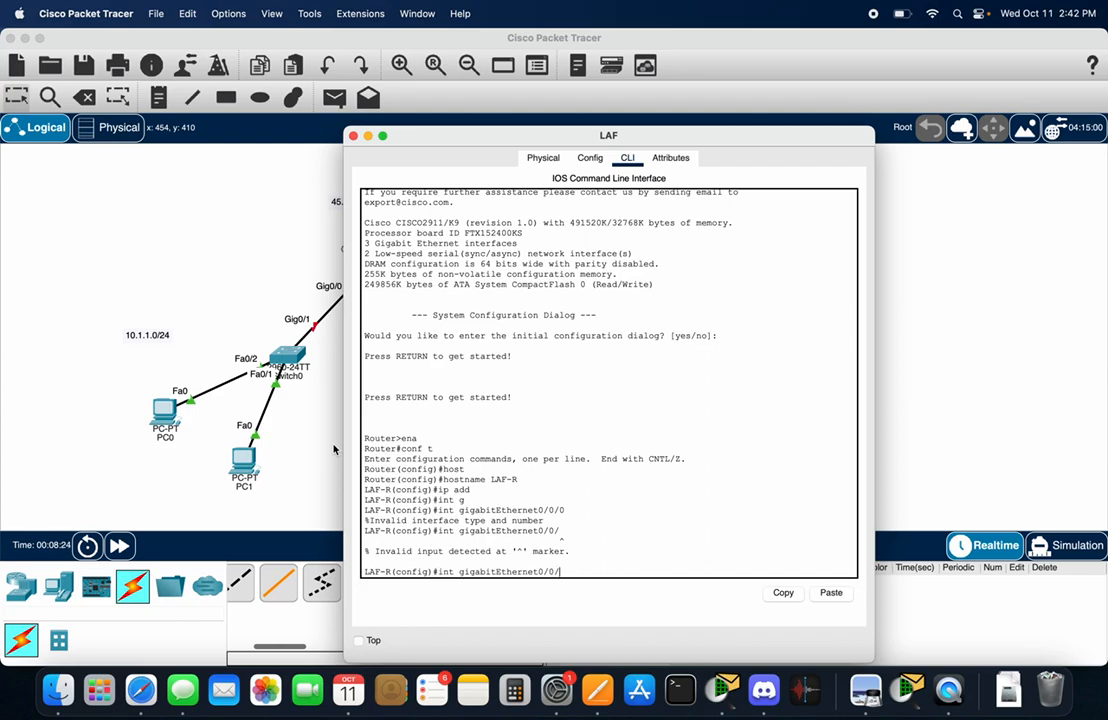
{"action": "key", "text": "BackSpace"}
{"action": "key", "text": "Return"}
Assign IP address 10.1.1.1 with subnet mask 255.255.255.0 to LAF's GigabitEthernet0/0 interface.
{"action": "type", "text": "ip ad"}
{"action": "key", "text": "Tab"}
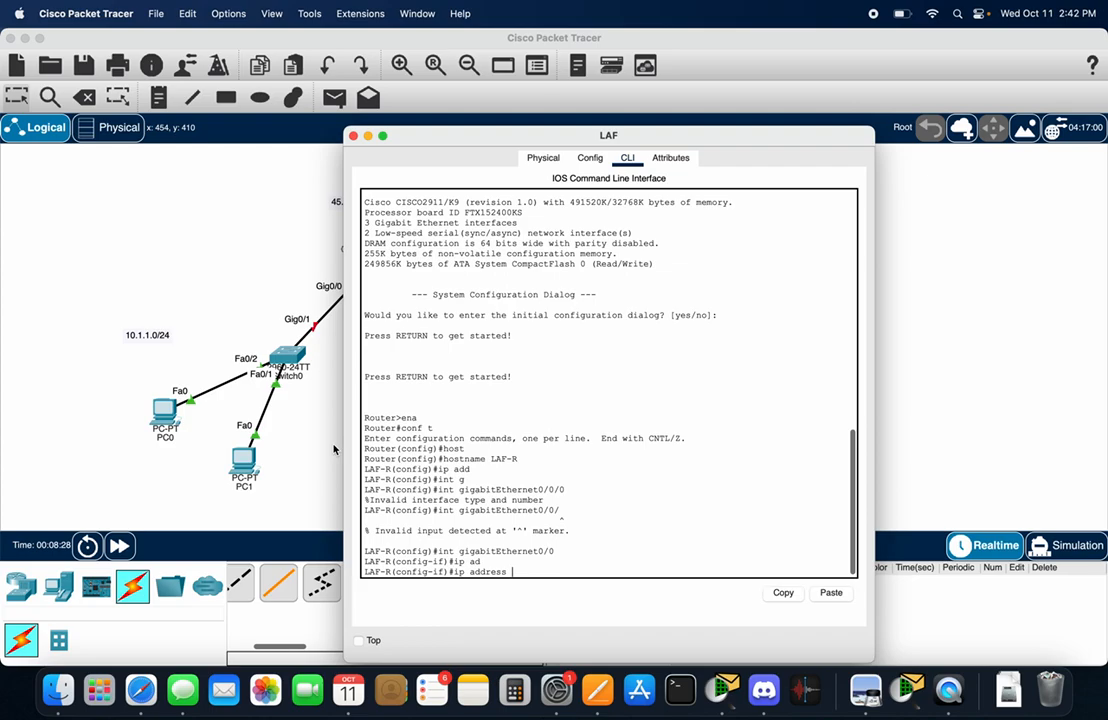
{"action": "type", "text": "10.1.1.1 255.255.255."}
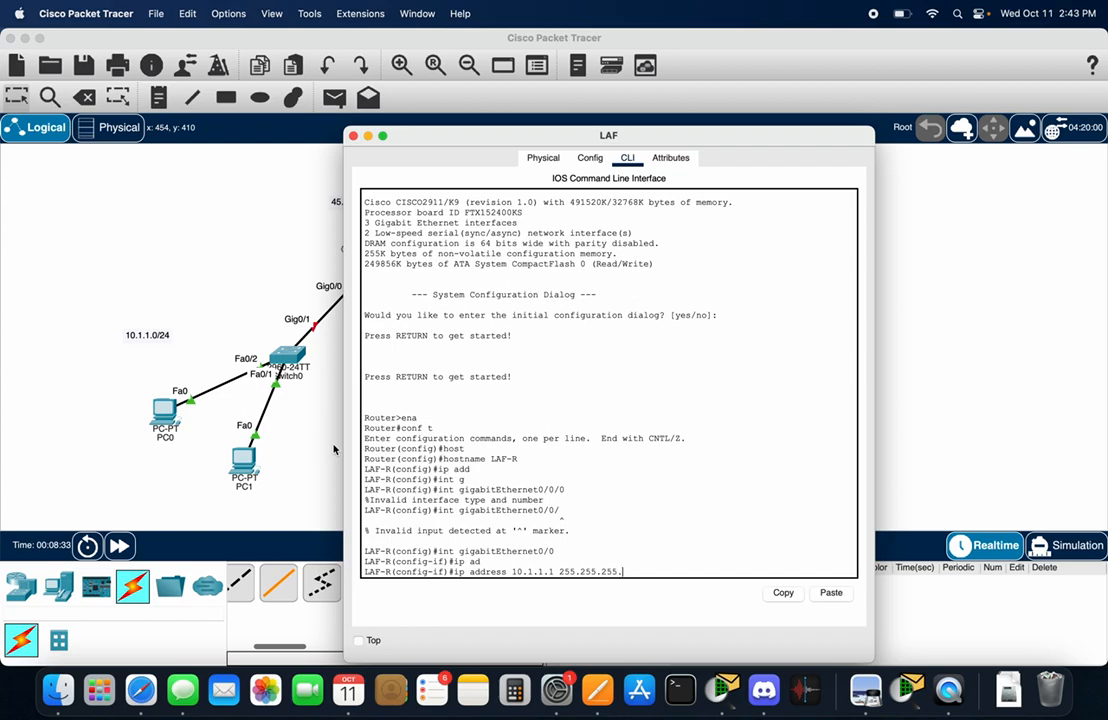
{"action": "type", "text": "0"}
{"action": "key", "text": "Return"}
Enable LAF's GigabitEthernet0/0 interface with no shut and save the router's configuration with do wr.
{"action": "type", "text": "no shut"}
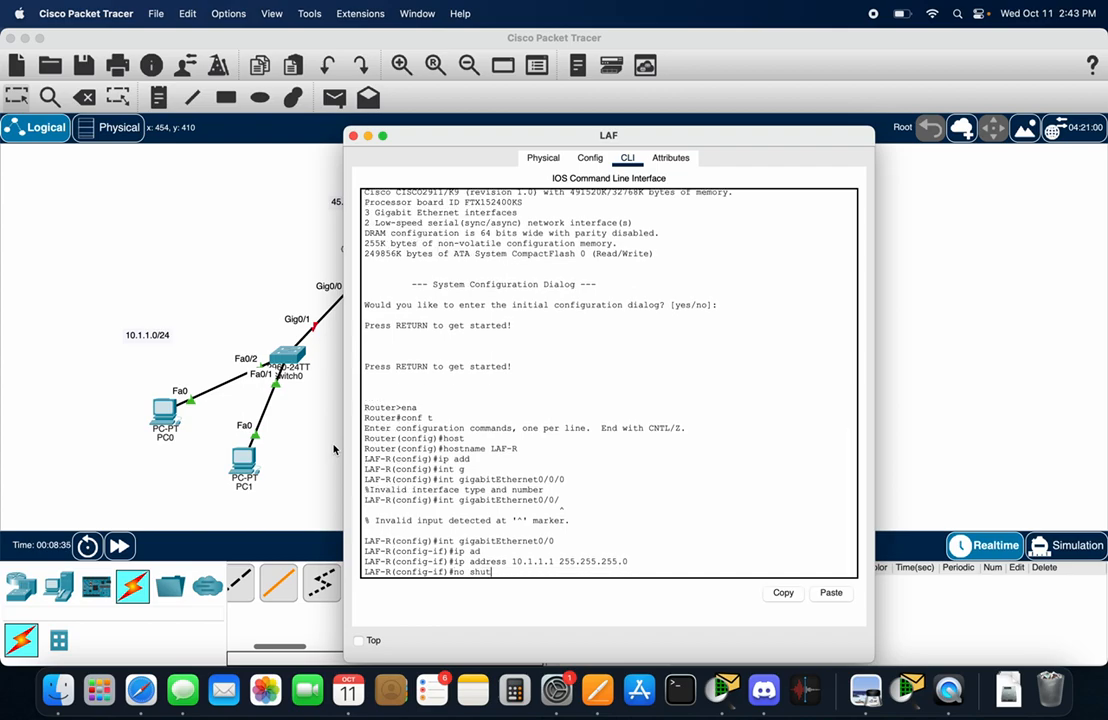
{"action": "key", "text": "Return"}
{"action": "key", "text": "Return"}
{"action": "type", "text": "do wr"}
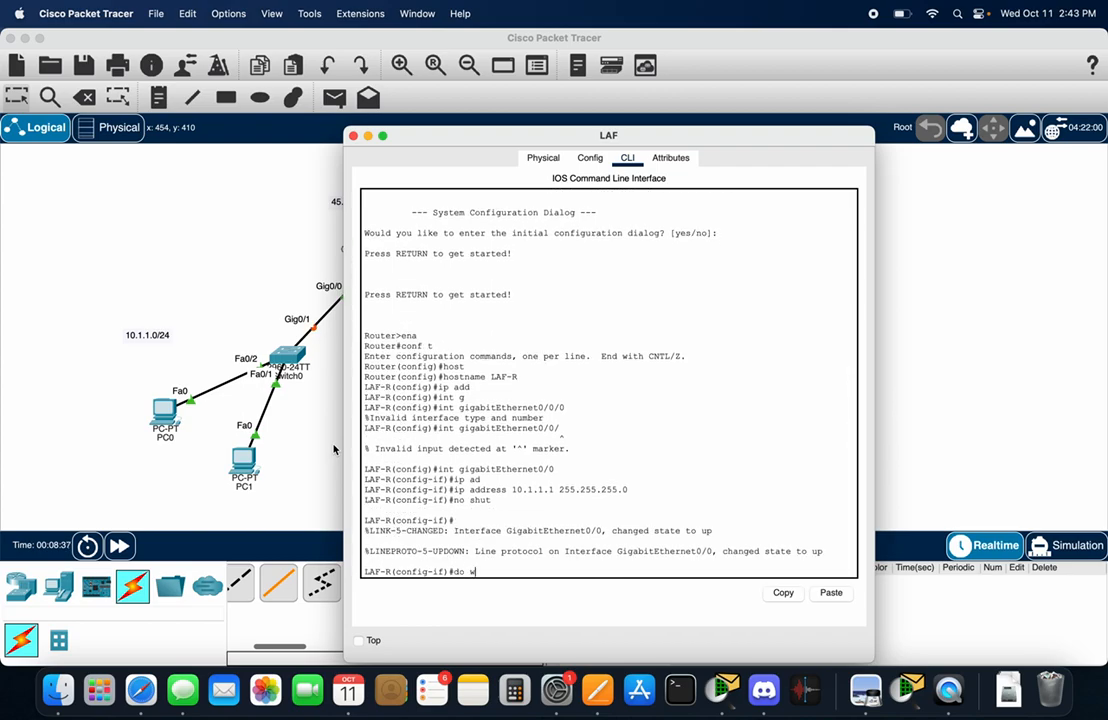
{"action": "key", "text": "Return"}
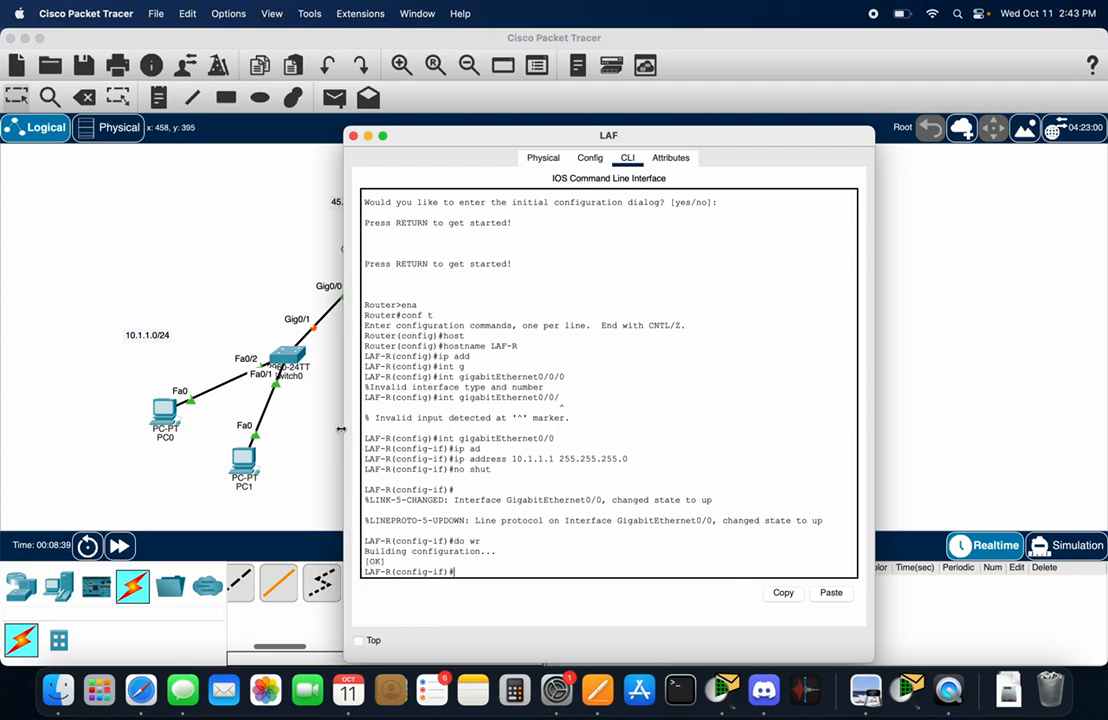
Close the LAF router window and open PC0's IP configuration at the IPv4 address.
{"action": "left_click", "coordinate": [353, 136]}
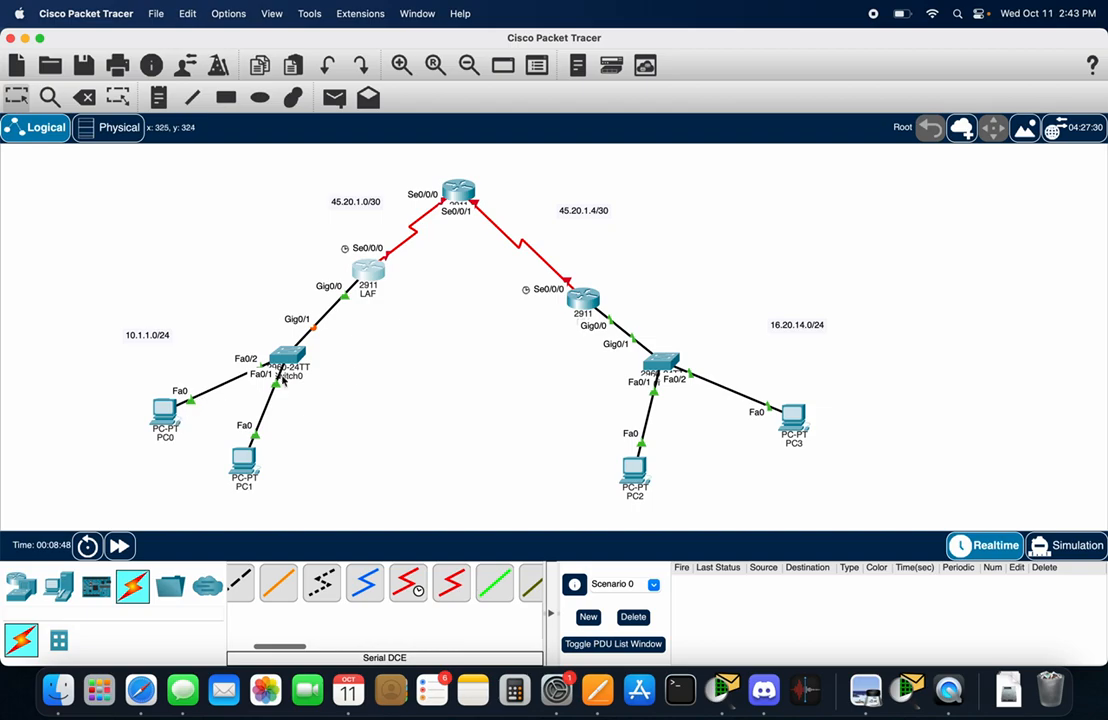
{"action": "left_click", "coordinate": [165, 410]}
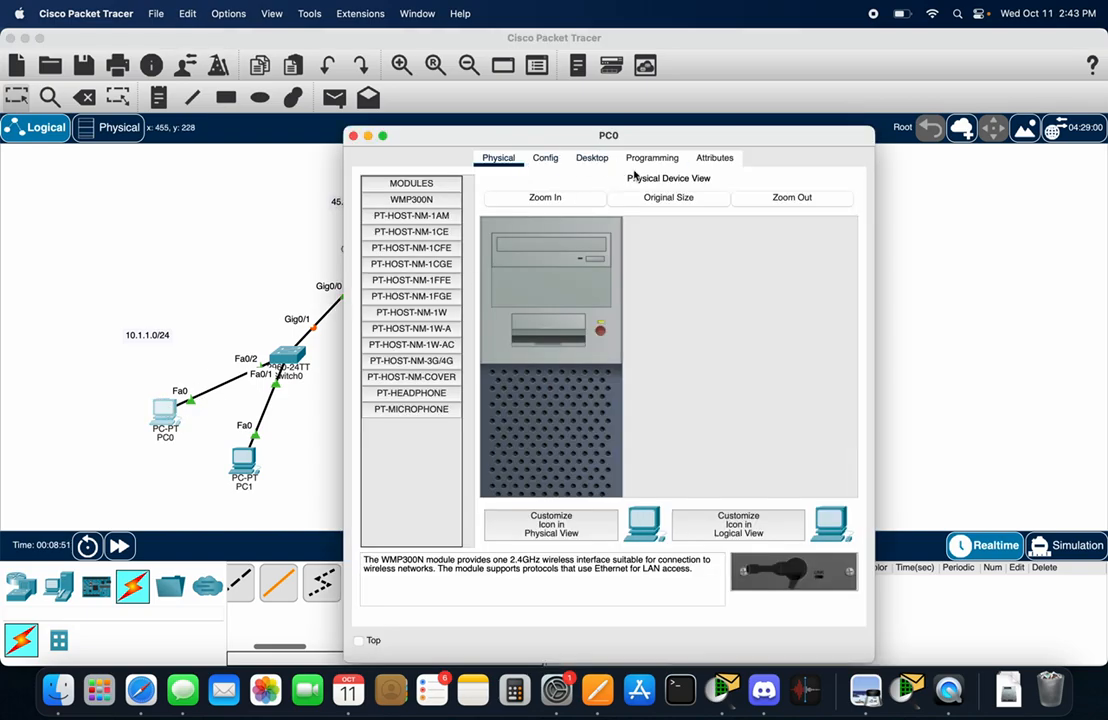
{"action": "left_click", "coordinate": [603, 162]}
{"action": "left_click", "coordinate": [409, 218]}
{"action": "left_click", "coordinate": [549, 274]}
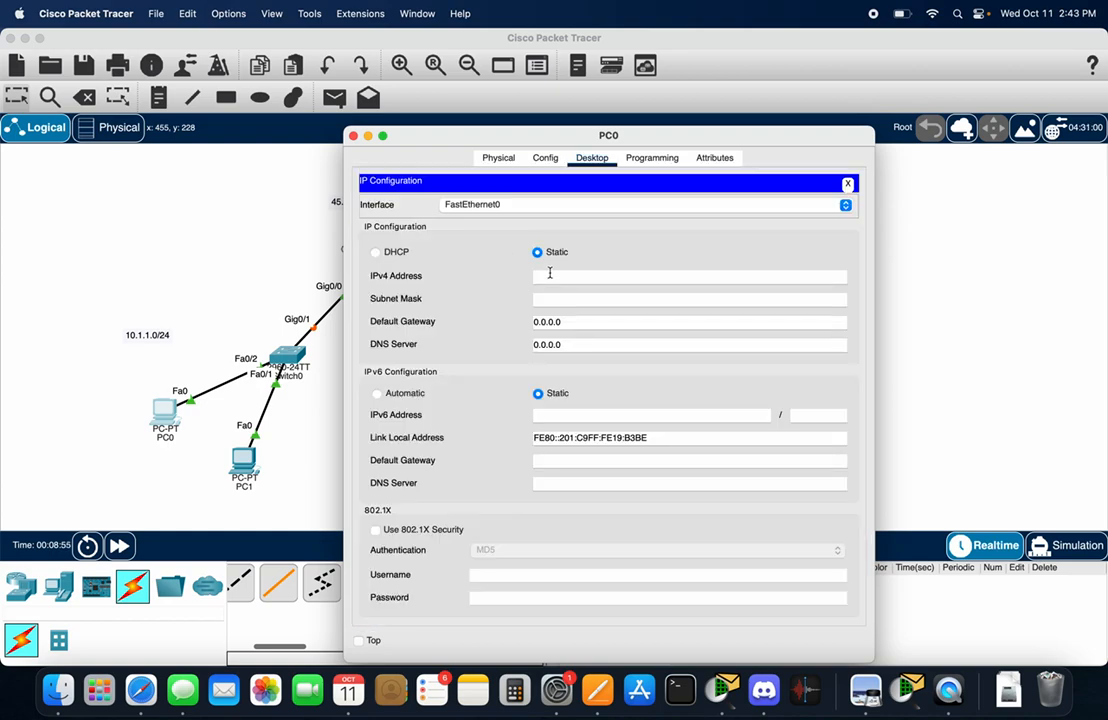
Add the text notes 10.1.1.10 beside PC0 and 10.1.1.11 beside PC1 in the logical workspace.
{"action": "left_click", "coordinate": [159, 99]}
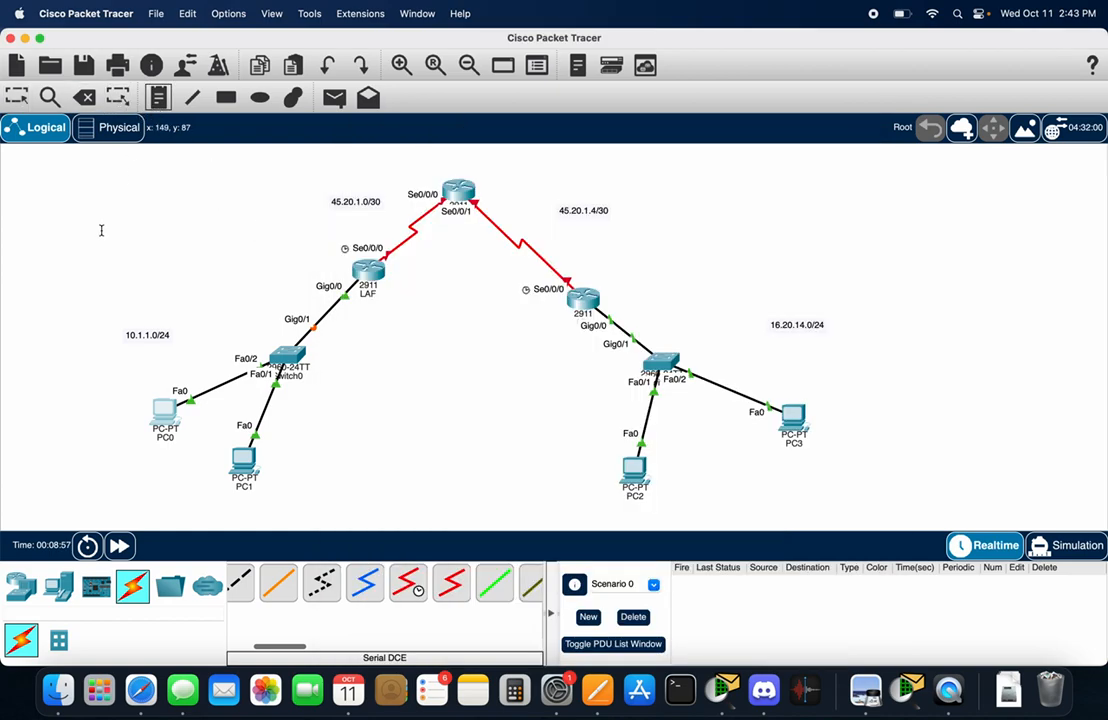
{"action": "left_click", "coordinate": [82, 455]}
{"action": "type", "text": "10.1.1.10"}
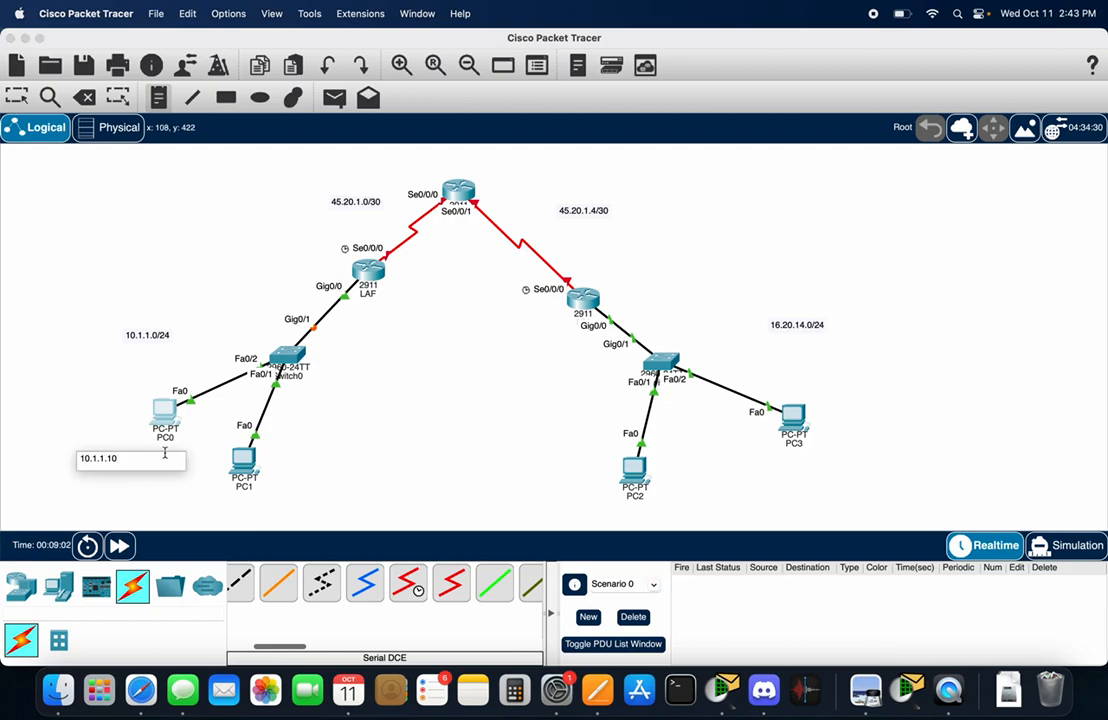
{"action": "left_click", "coordinate": [293, 486]}
{"action": "type", "text": "10"}
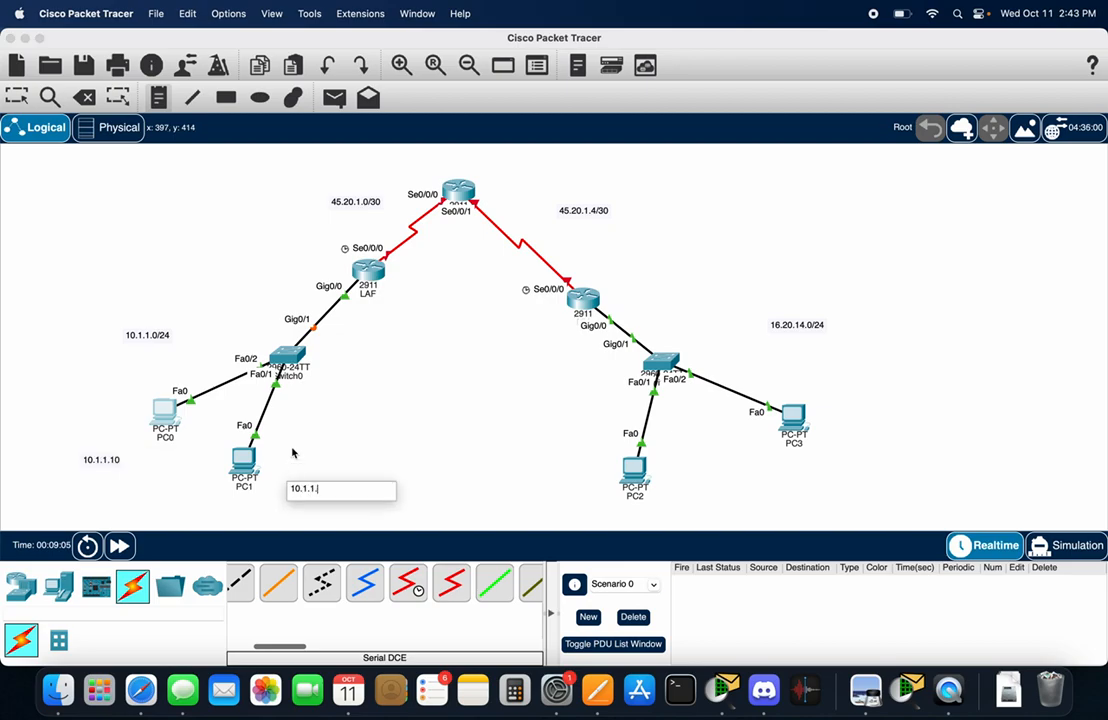
{"action": "type", "text": "11"}
Add the text notes 16.20.14.10 near PC2 and 16.20.14.11 below PC3.
{"action": "left_click", "coordinate": [555, 502]}
{"action": "left_click", "coordinate": [555, 502]}
{"action": "type", "text": "16.20.14."}
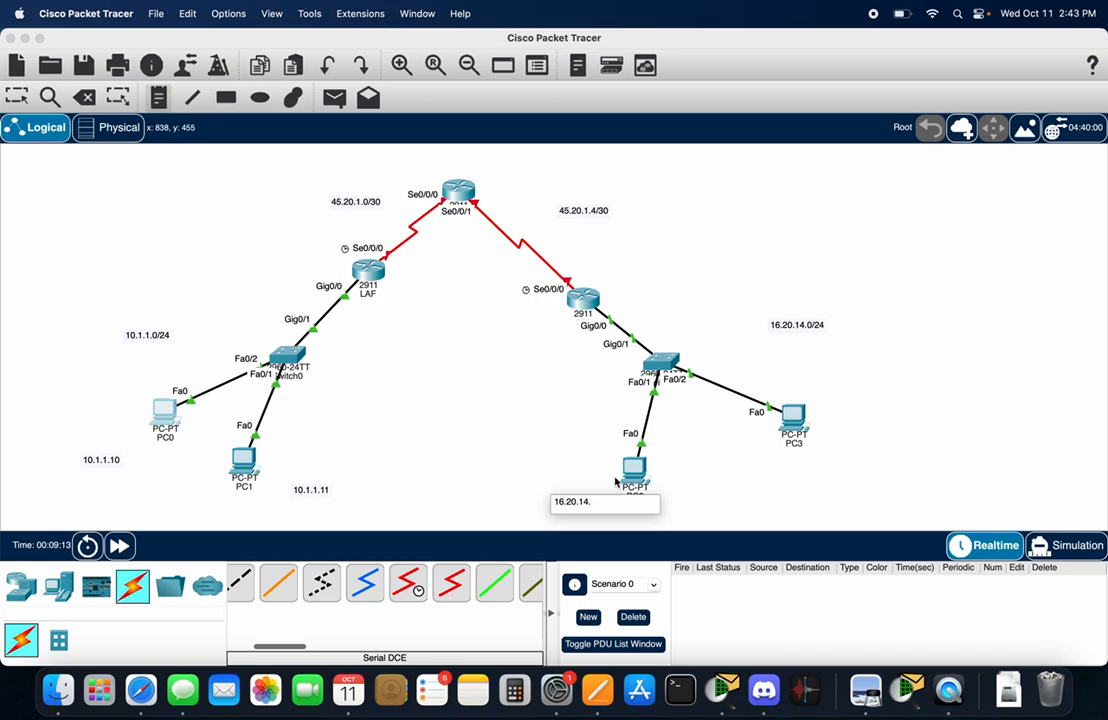
{"action": "type", "text": "10"}
{"action": "left_click", "coordinate": [794, 461]}
{"action": "type", "text": "16.20.14.11"}
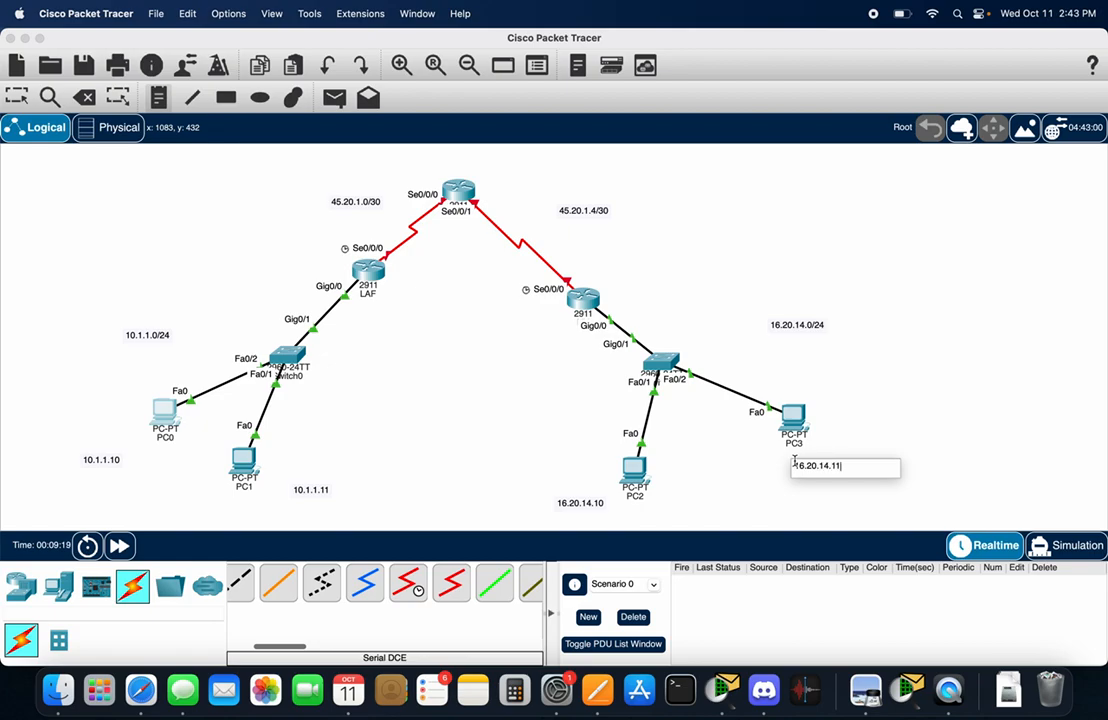
{"action": "left_click", "coordinate": [478, 438]}
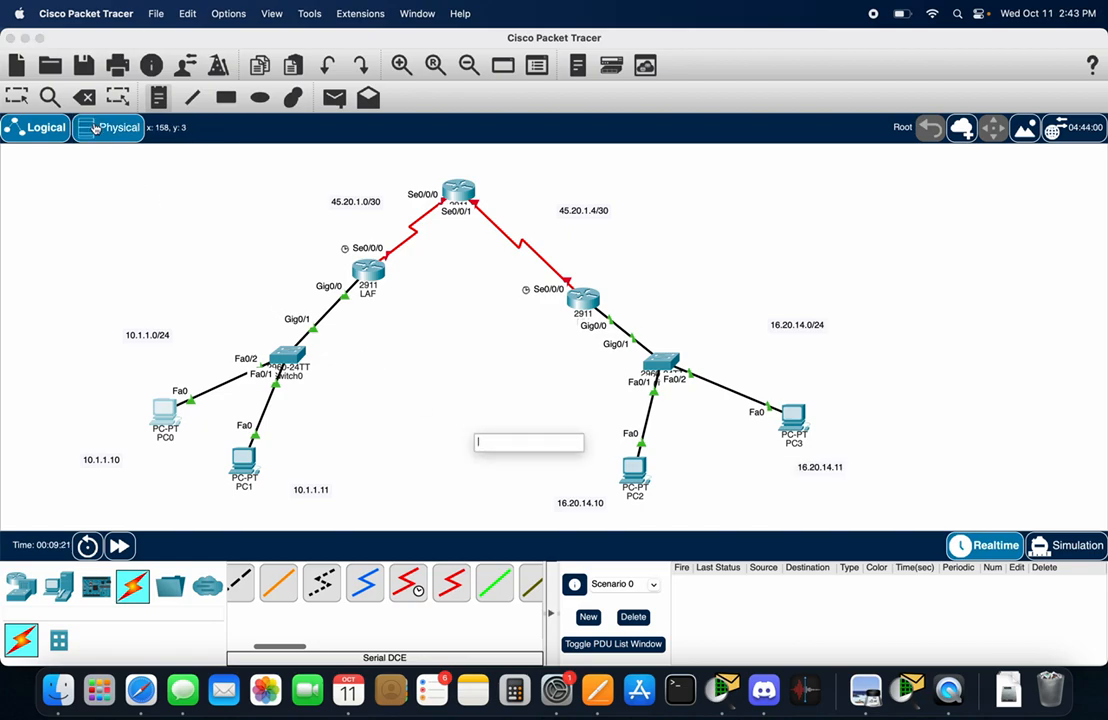
Assign PC0 the static IPv4 address 10.1.1.10 with subnet mask 255.255.255.0.
{"action": "left_click", "coordinate": [172, 406]}
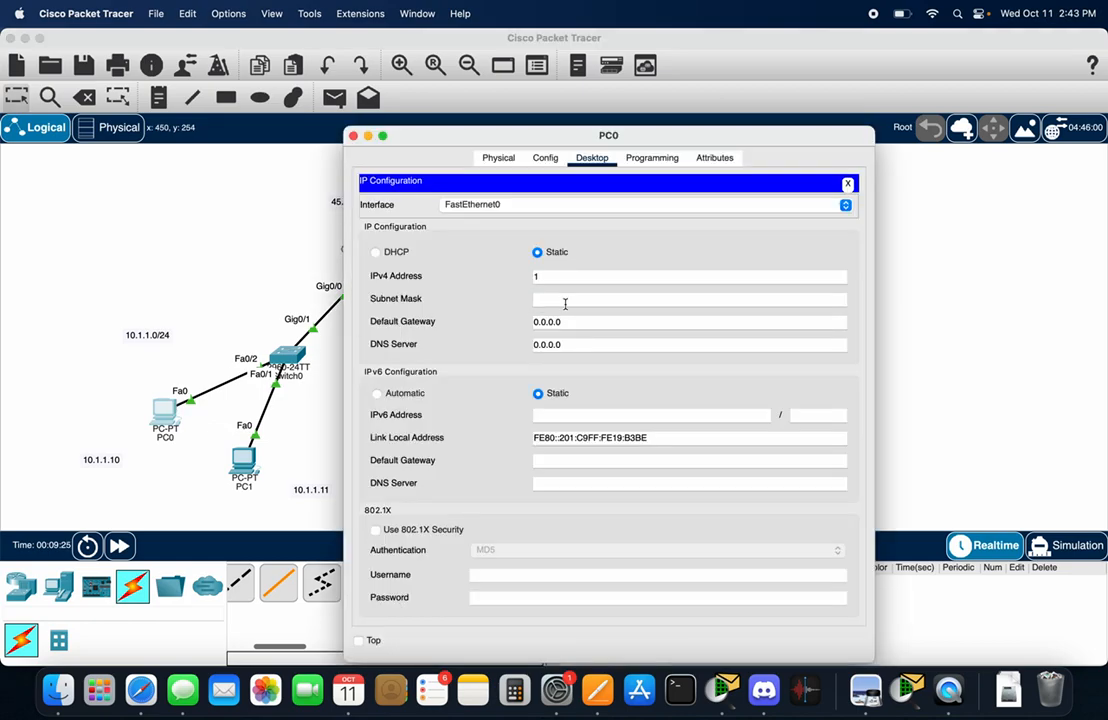
{"action": "type", "text": "10.1.1.10"}
{"action": "left_click_drag", "start_coordinate": [566, 279], "coordinate": [502, 273]}
{"action": "left_click", "coordinate": [589, 299]}
{"action": "left_click_drag", "start_coordinate": [574, 299], "coordinate": [518, 300]}
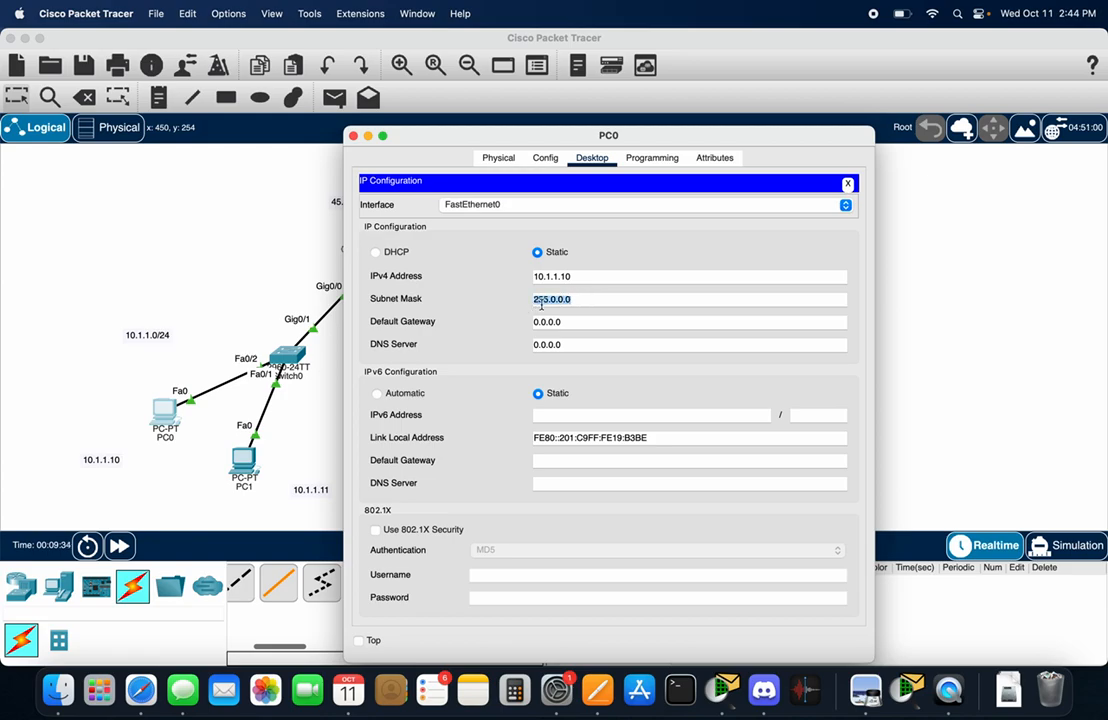
{"action": "type", "text": "255.255.255.0"}
{"action": "key", "text": "Tab"}
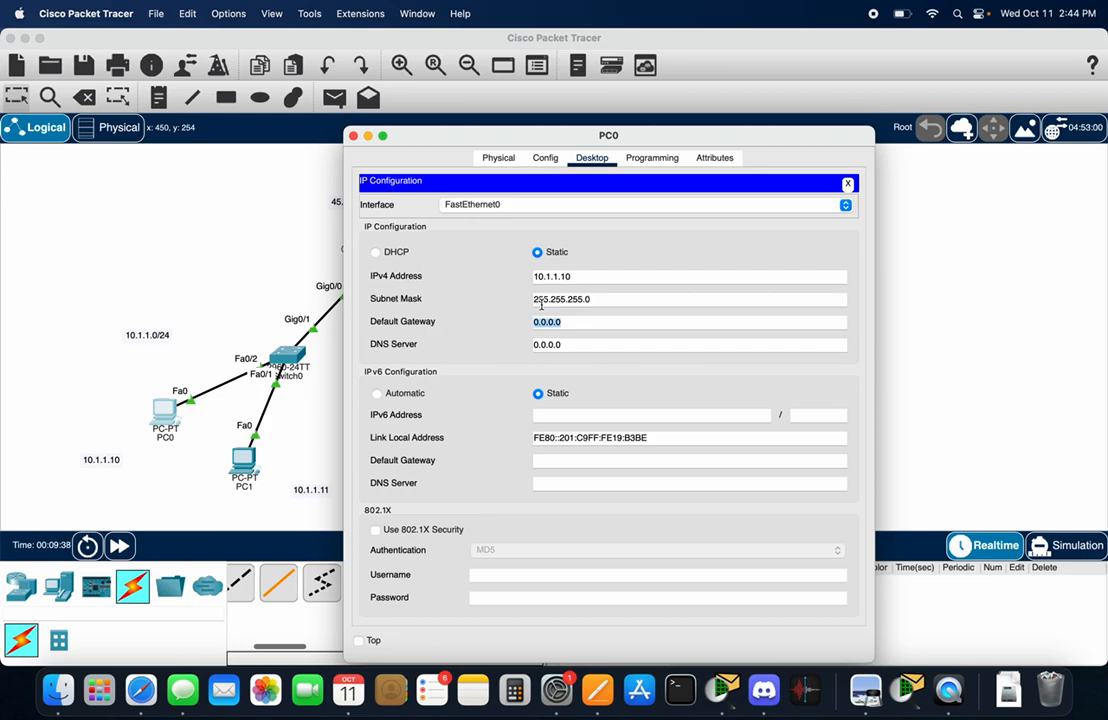
Set PC0's default gateway and DNS server both to 10.1.1.1 and close its configuration.
{"action": "type", "text": "10.1.1.1"}
{"action": "key", "text": "Tab"}
{"action": "type", "text": "10.1.1.1"}
{"action": "left_click", "coordinate": [352, 136]}
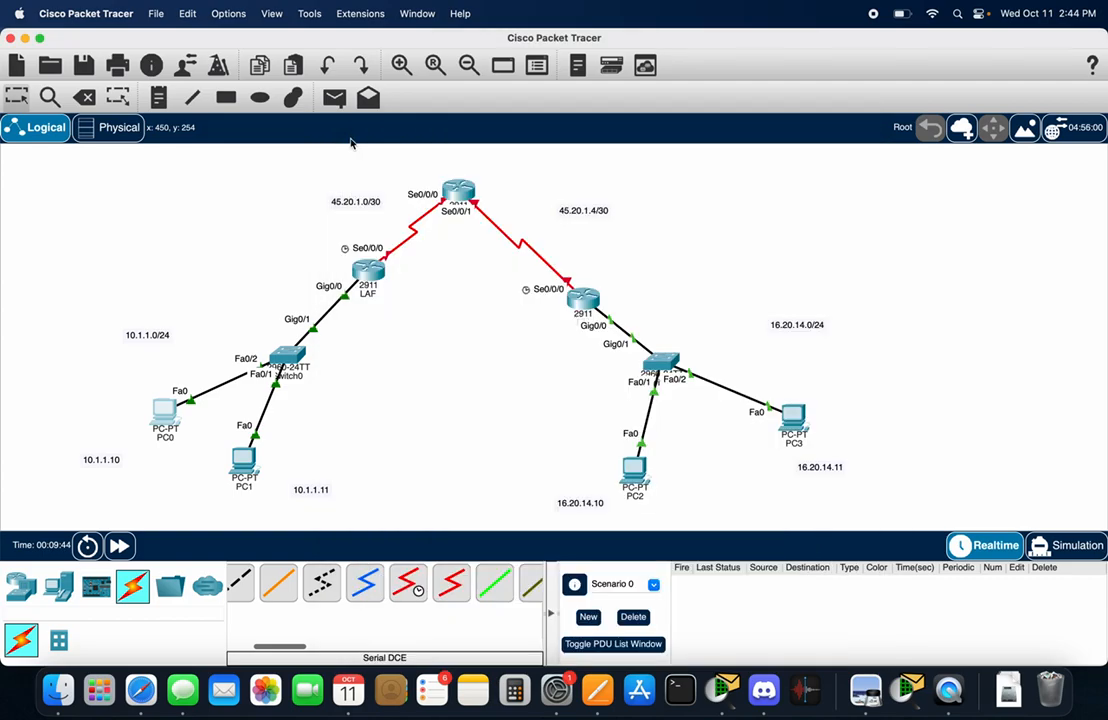
Assign PC1 the static IPv4 address 10.1.1.11 with subnet mask 255.255.255.0.
{"action": "left_click", "coordinate": [243, 460]}
{"action": "left_click", "coordinate": [591, 157]}
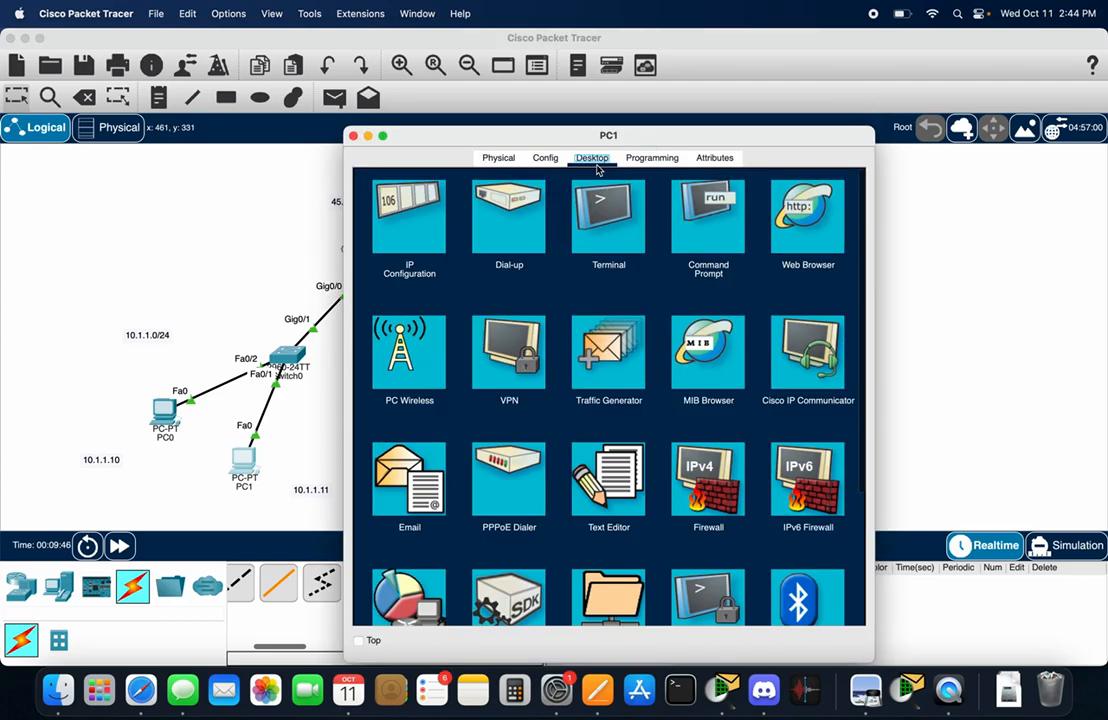
{"action": "left_click", "coordinate": [400, 245]}
{"action": "left_click", "coordinate": [542, 276]}
{"action": "type", "text": "10.1.1.11"}
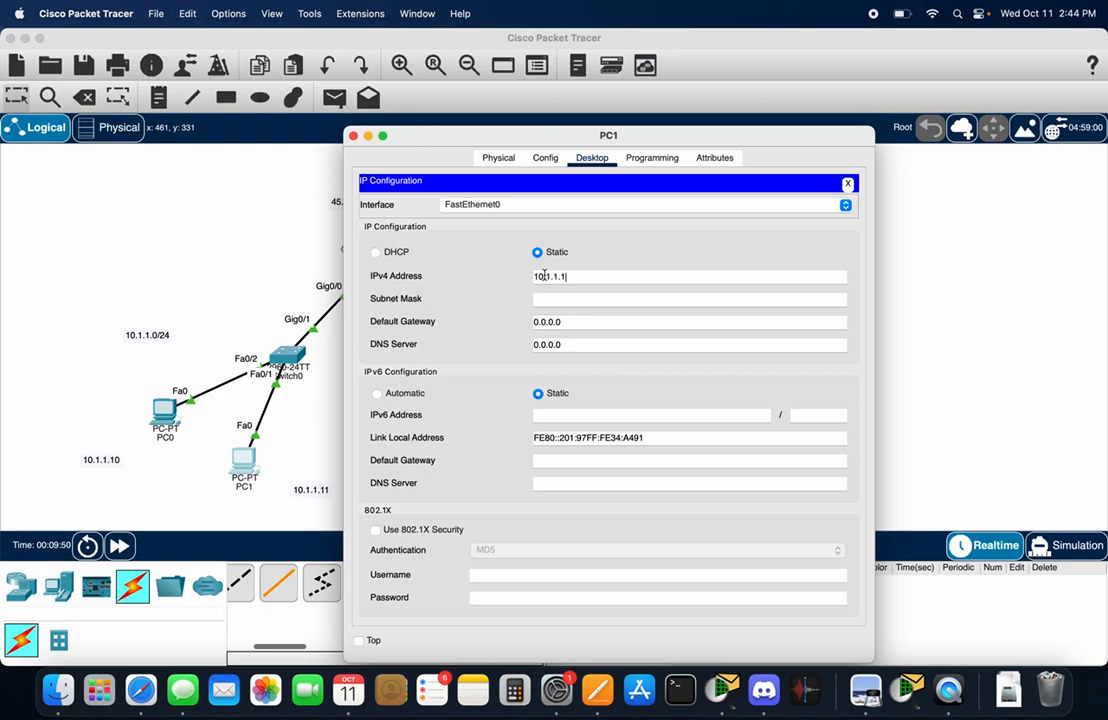
{"action": "key", "text": "Tab"}
{"action": "key", "text": "Right"}
{"action": "key", "text": "BackSpace"}
{"action": "key", "text": "BackSpace"}
{"action": "key", "text": "BackSpace"}
{"action": "type", "text": "255.255"}
Set PC1's default gateway and DNS server both to 10.1.1.1 and close its configuration.
{"action": "left_click", "coordinate": [569, 322]}
{"action": "double_click", "coordinate": [568, 321]}
{"action": "type", "text": "10.1.1.1"}
{"action": "key", "text": "Tab"}
{"action": "type", "text": "10.1.1.1"}
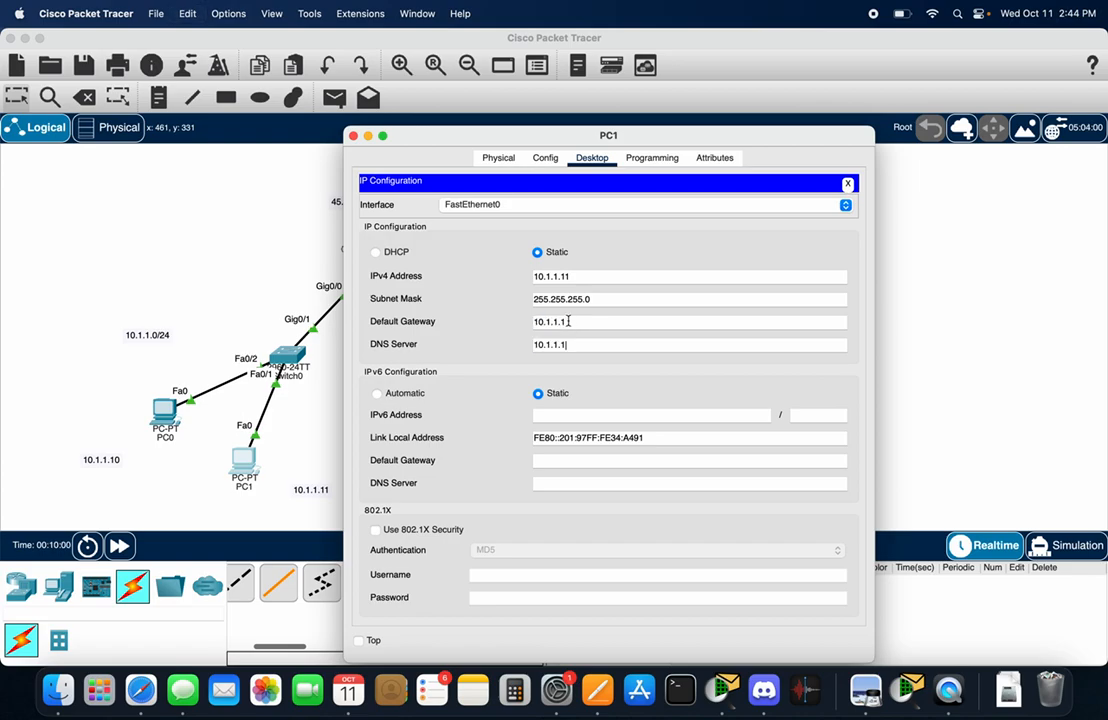
{"action": "left_click", "coordinate": [351, 136]}
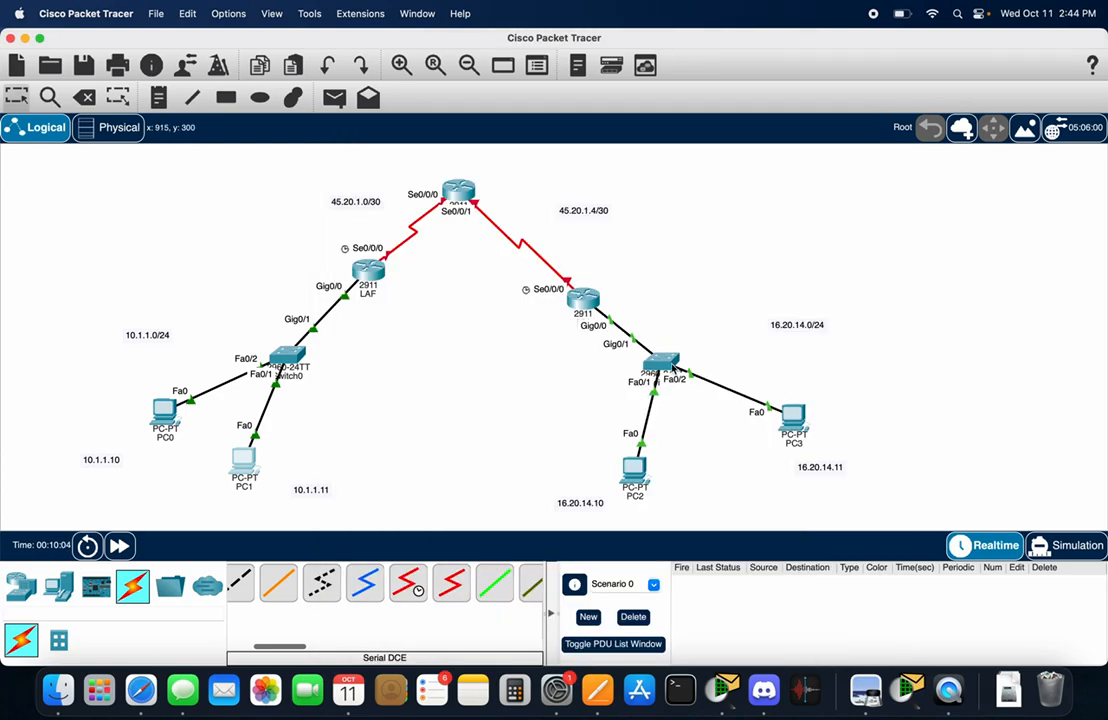
Open PC2's IP configuration, keeping the address notes in view, and set its static IPv4 address to 16.20.14.10.
{"action": "left_click", "coordinate": [641, 474]}
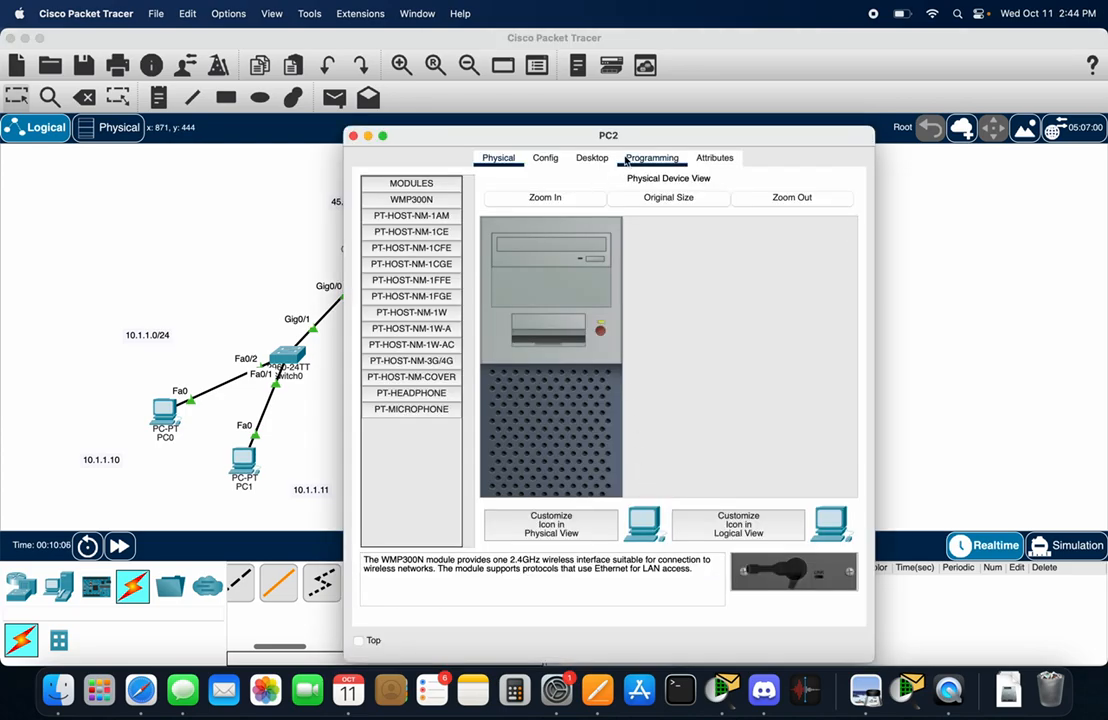
{"action": "left_click", "coordinate": [591, 157]}
{"action": "left_click_drag", "start_coordinate": [636, 141], "coordinate": [304, 128]}
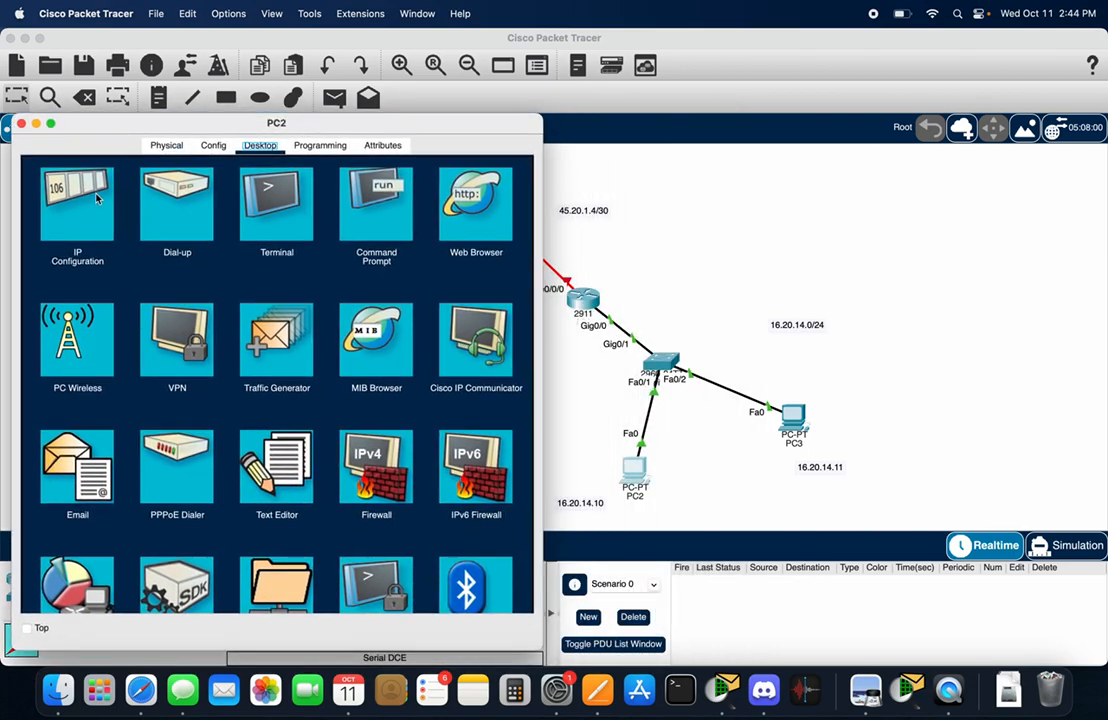
{"action": "left_click", "coordinate": [83, 168]}
{"action": "left_click", "coordinate": [217, 263]}
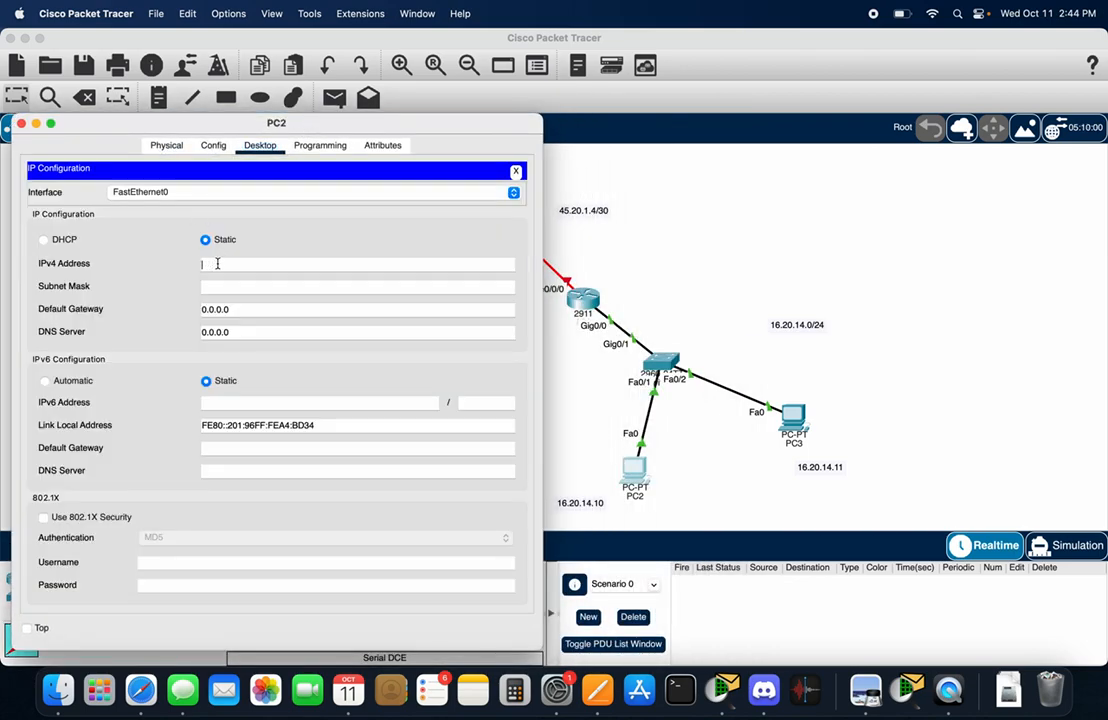
{"action": "type", "text": "16.20"}
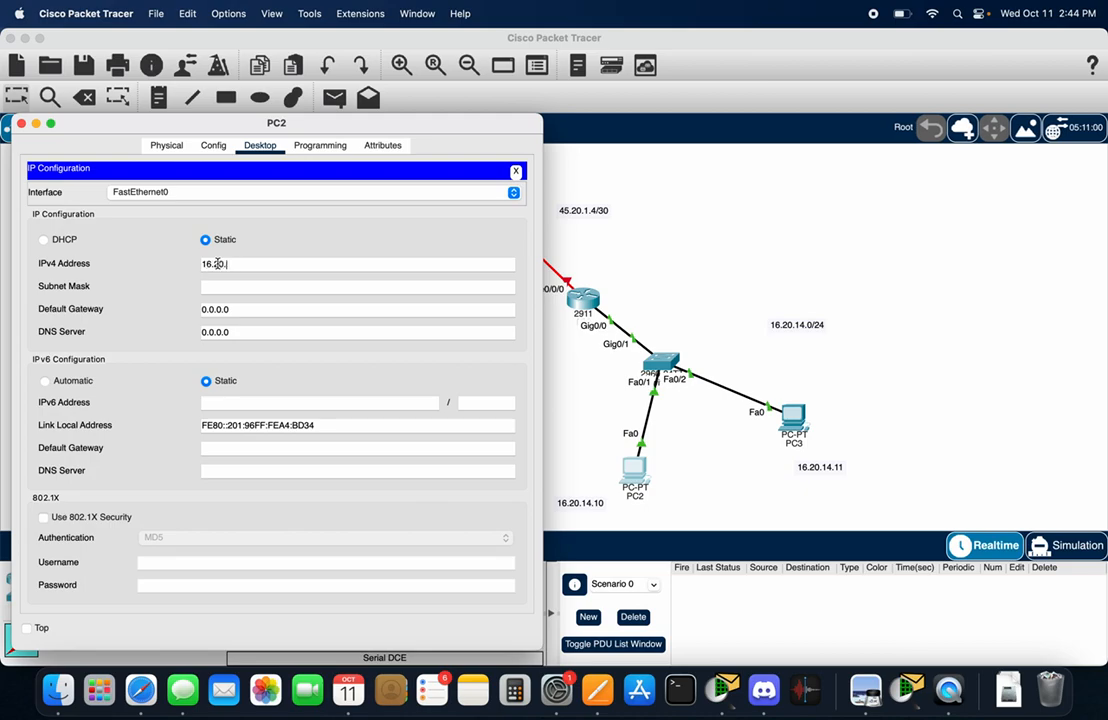
{"action": "type", "text": ".14."}
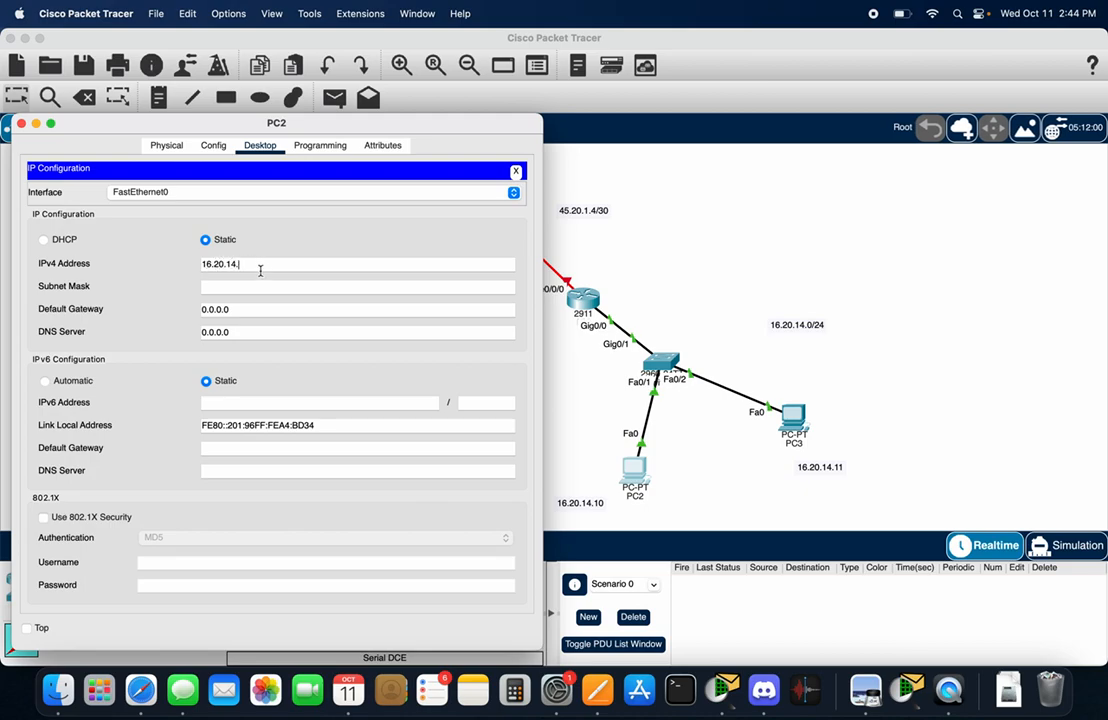
{"action": "type", "text": "1"}
{"action": "double_click", "coordinate": [294, 260]}
{"action": "left_click", "coordinate": [280, 264]}
{"action": "type", "text": "0"}
Set PC2's subnet mask to 255.255.255.0.
{"action": "left_click", "coordinate": [258, 286]}
{"action": "key", "text": "BackSpace"}
{"action": "key", "text": "BackSpace"}
{"action": "key", "text": "BackSpace"}
{"action": "key", "text": "BackSpace"}
{"action": "key", "text": "BackSpace"}
{"action": "type", "text": "255.255.0"}
Set PC2's default gateway and DNS server both to 16.20.14.1 and close its configuration.
{"action": "double_click", "coordinate": [244, 308]}
{"action": "type", "text": "16.20.14.1"}
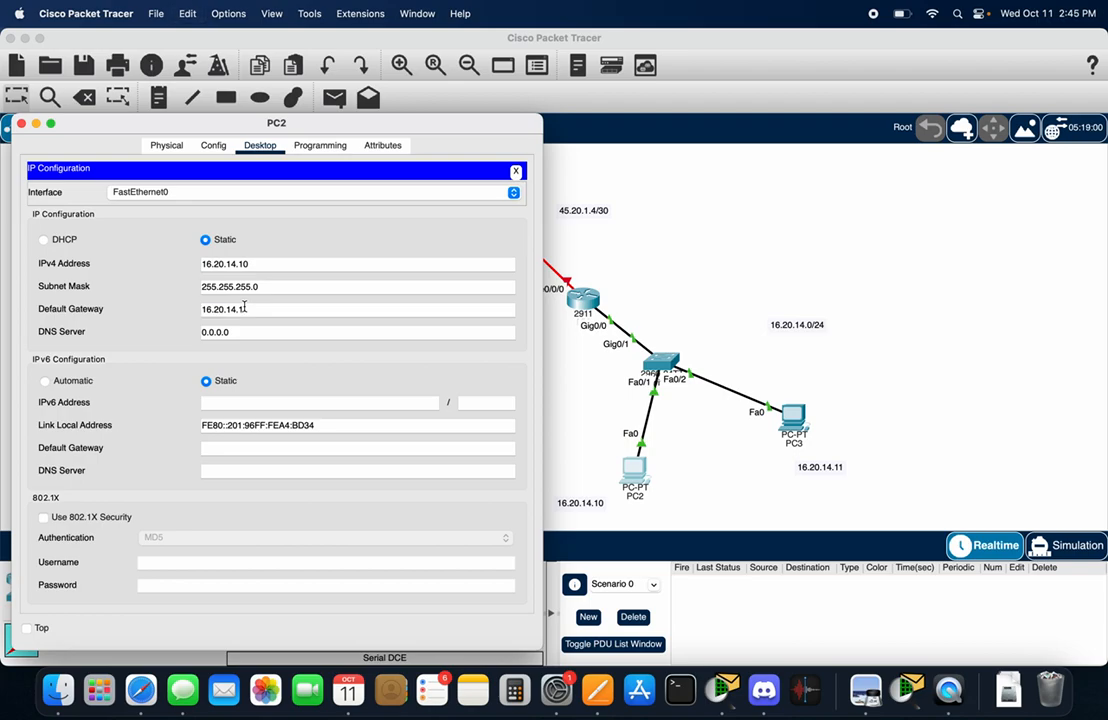
{"action": "double_click", "coordinate": [249, 330]}
{"action": "type", "text": "16.20.14.1"}
{"action": "left_click", "coordinate": [20, 124]}
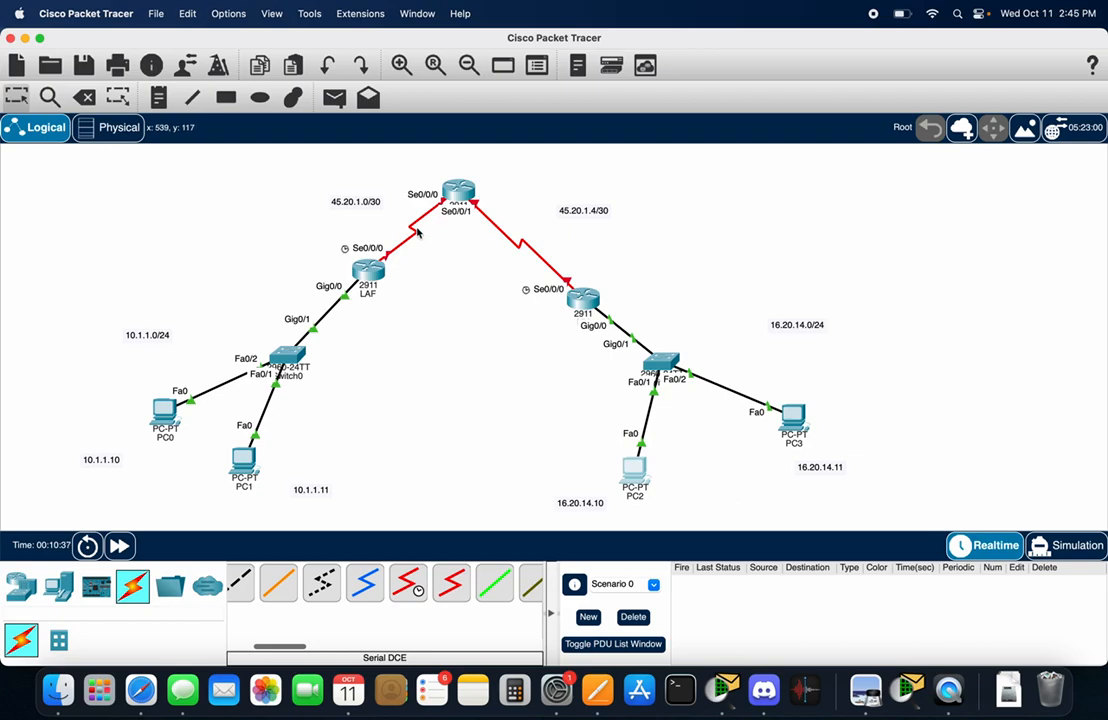
On the LAF router's command line, assign IP address 45.20.1.1 with mask 255.255.255.252 to interface Se0/0/0.
{"action": "left_click", "coordinate": [369, 271]}
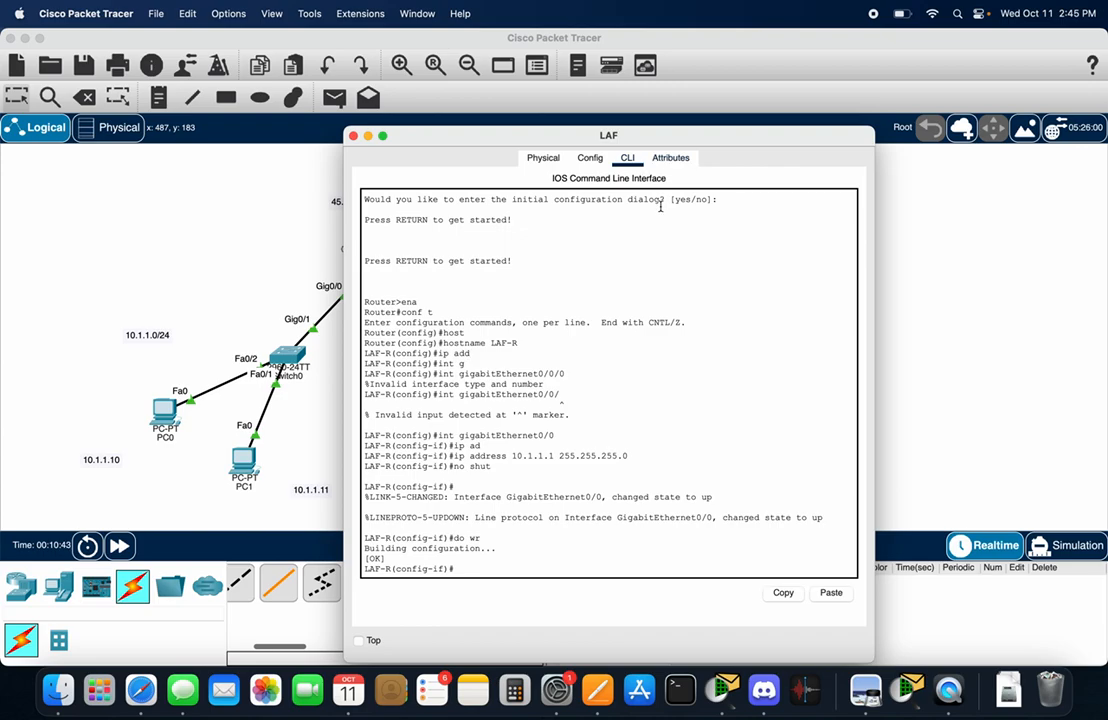
{"action": "left_click_drag", "start_coordinate": [631, 138], "coordinate": [811, 111]}
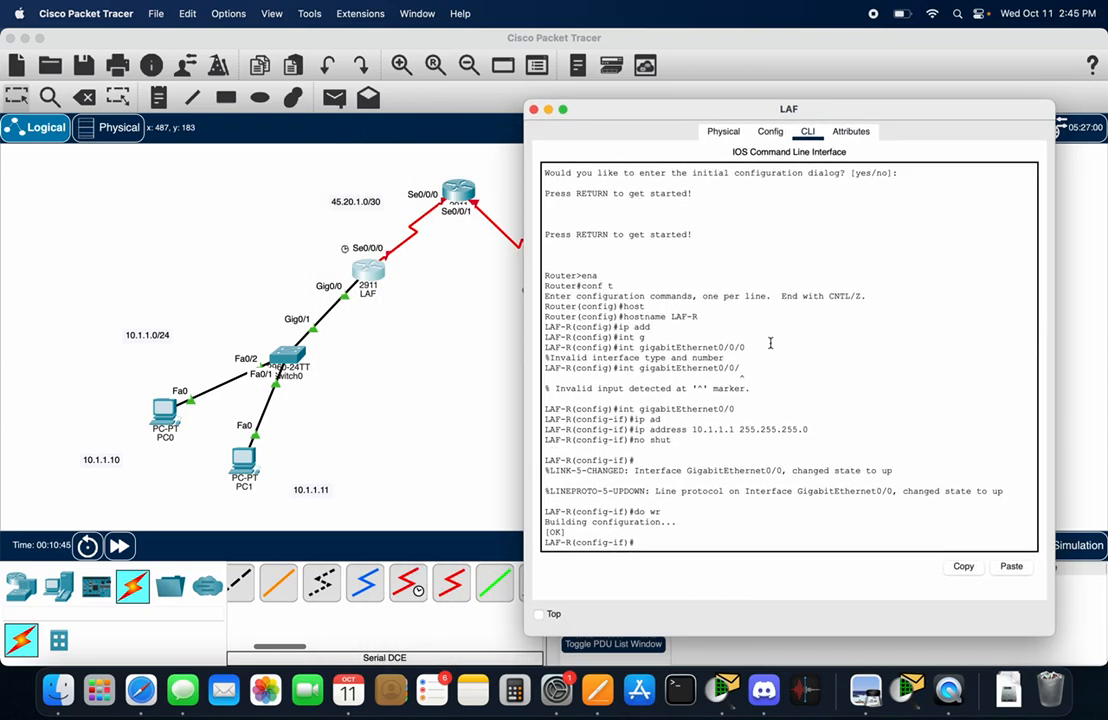
{"action": "type", "text": "int Se0/0/0"}
{"action": "key", "text": "Return"}
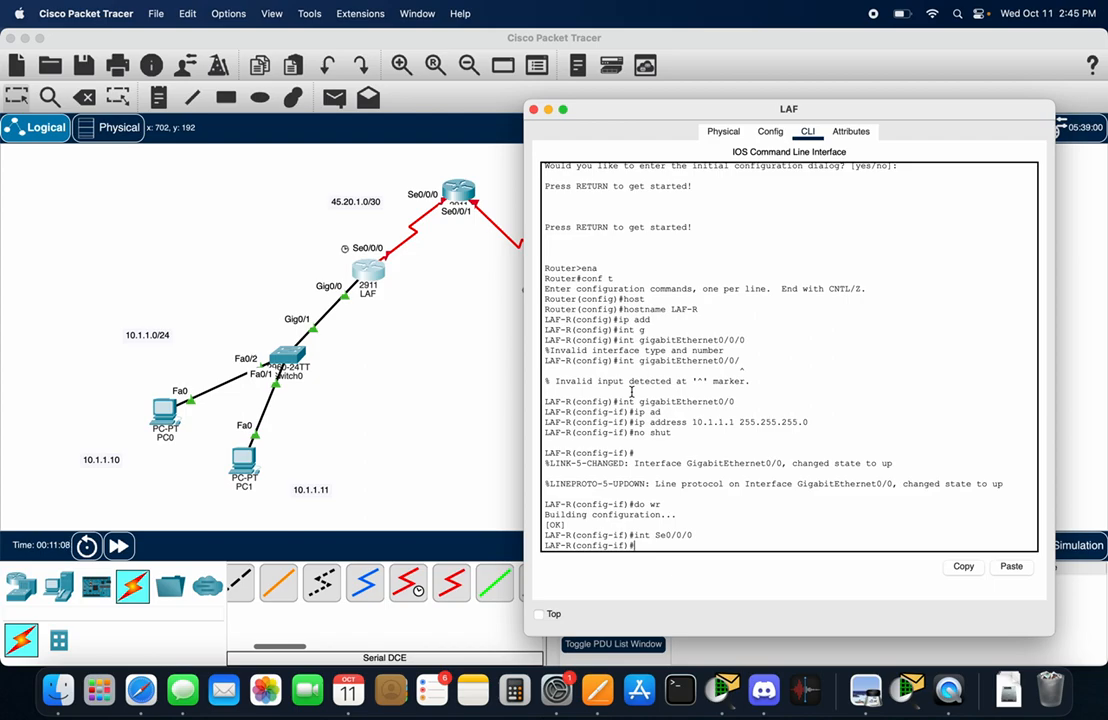
{"action": "type", "text": "ip address 45.20.1.1 255.255.255.252\\"}
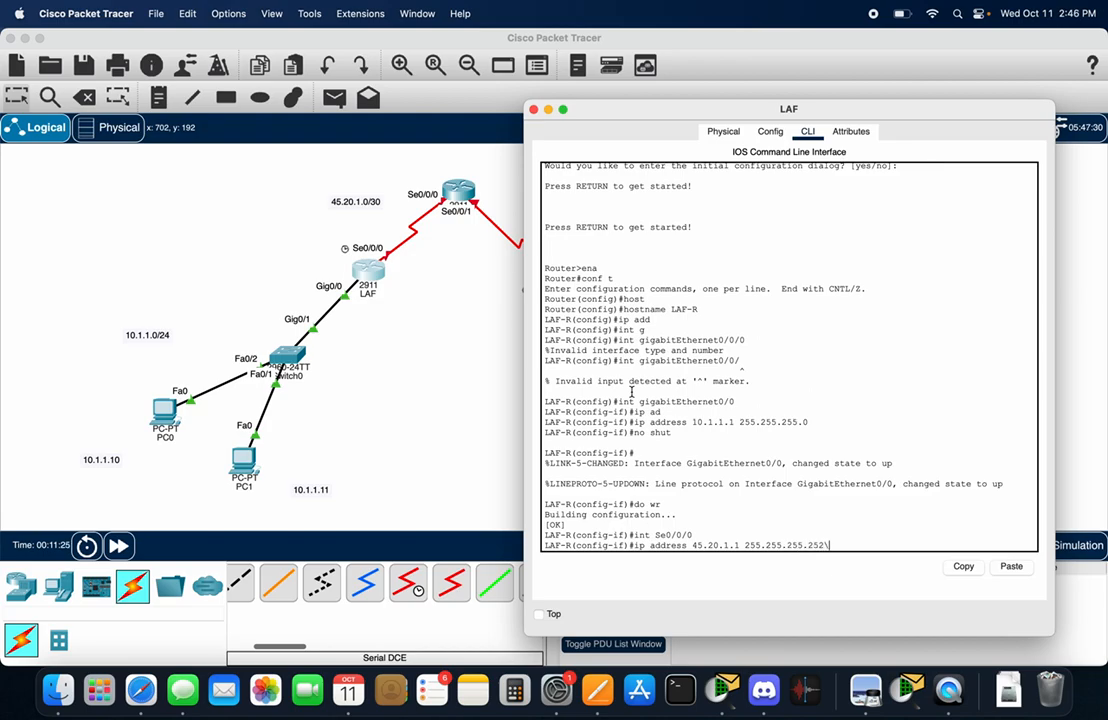
{"action": "key", "text": "Return"}
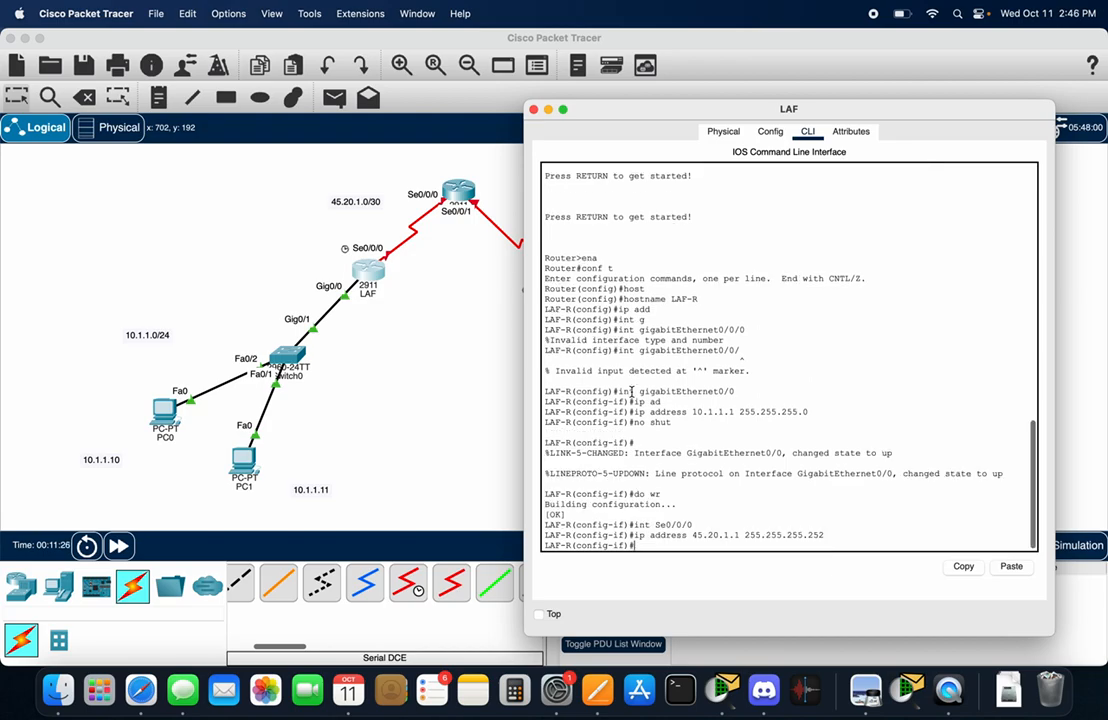
Enable LAF's Se0/0/0 interface with no shut and save the router's configuration with do wr.
{"action": "type", "text": "no shut"}
{"action": "key", "text": "Return"}
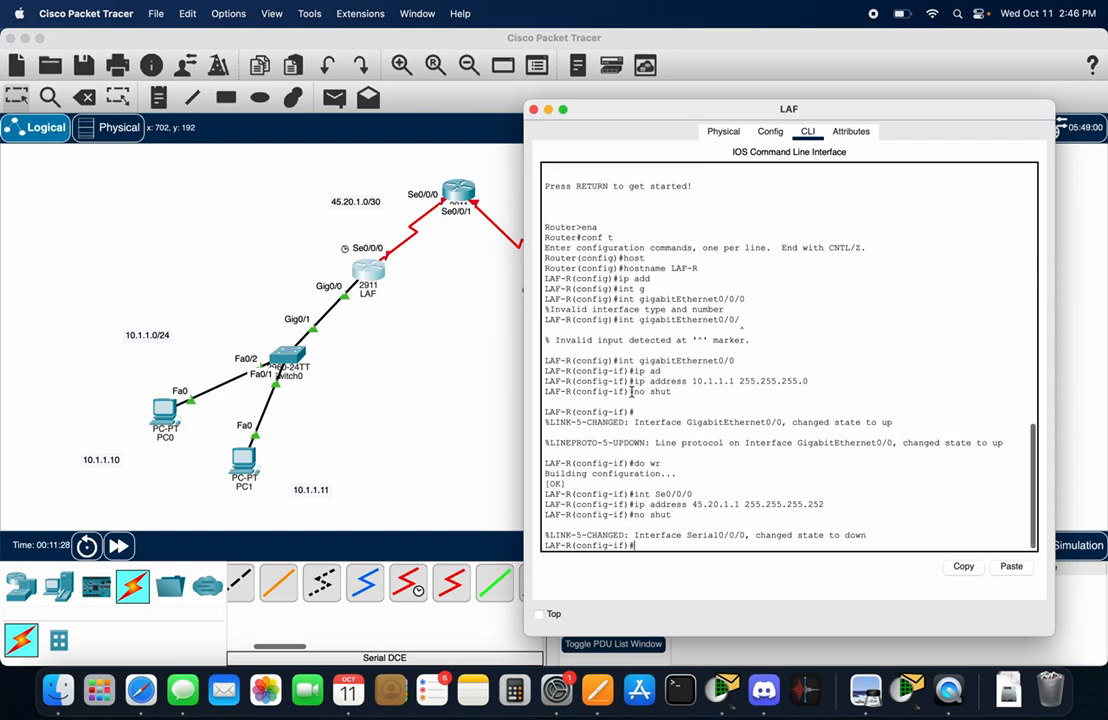
{"action": "key", "text": "Return"}
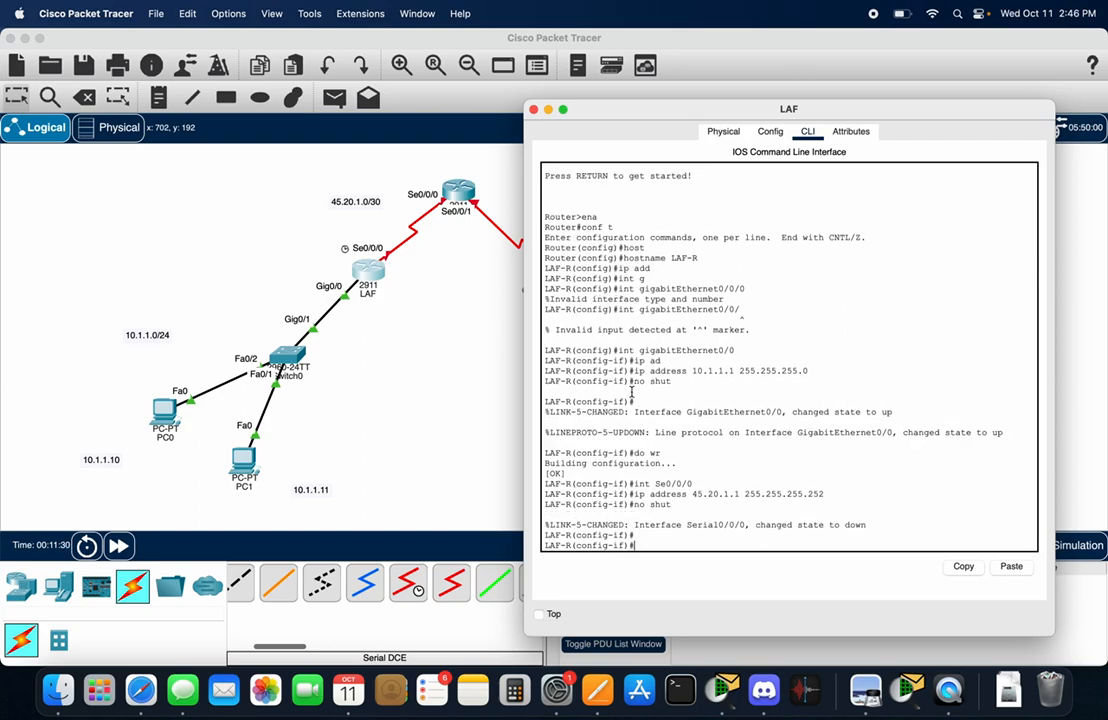
{"action": "type", "text": "do wr"}
{"action": "key", "text": "Return"}
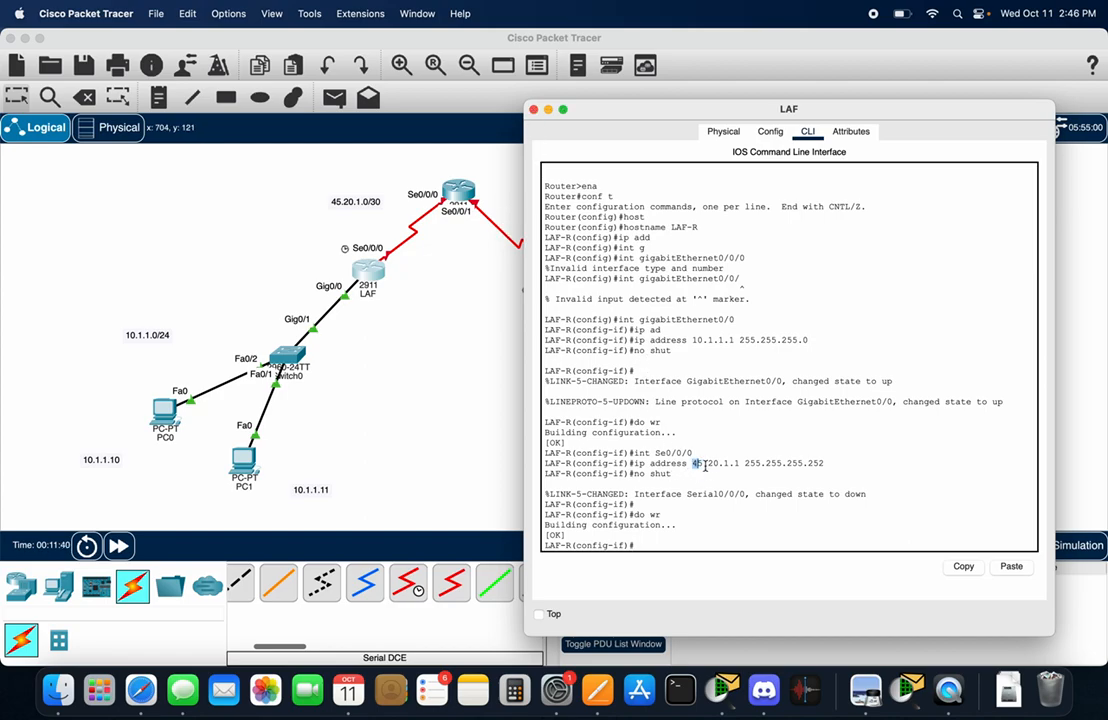
{"action": "left_click_drag", "start_coordinate": [692, 463], "coordinate": [749, 463]}
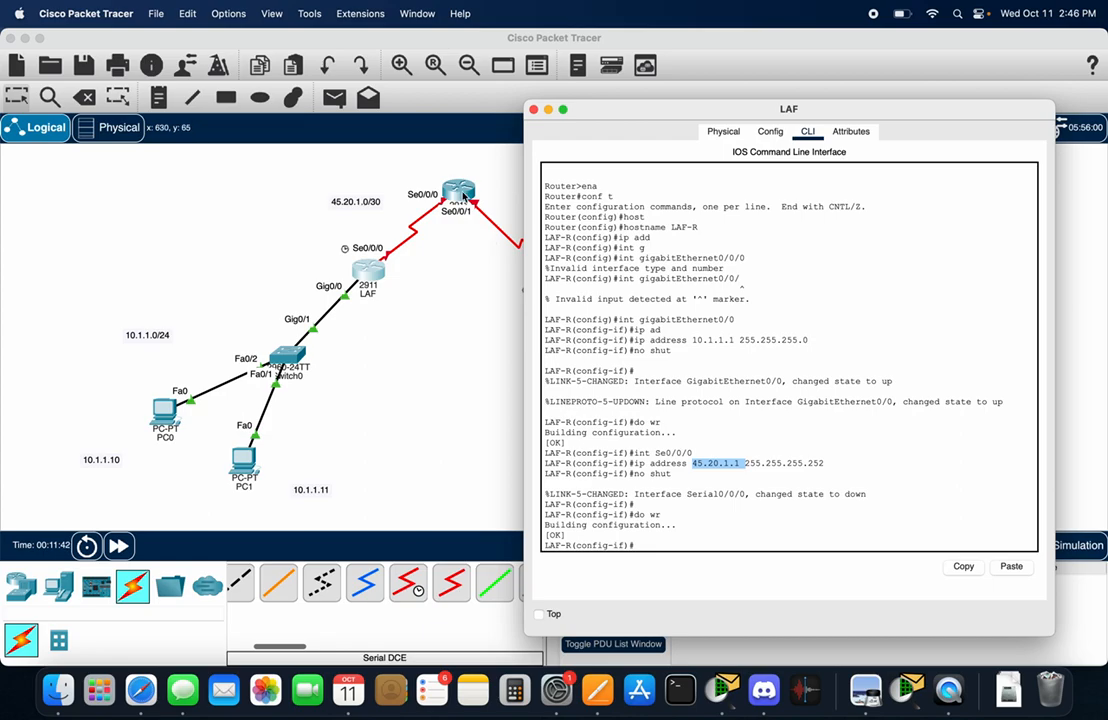
Open the ISP router's command line and enter global configuration mode with ena and conf t.
{"action": "left_click", "coordinate": [461, 197]}
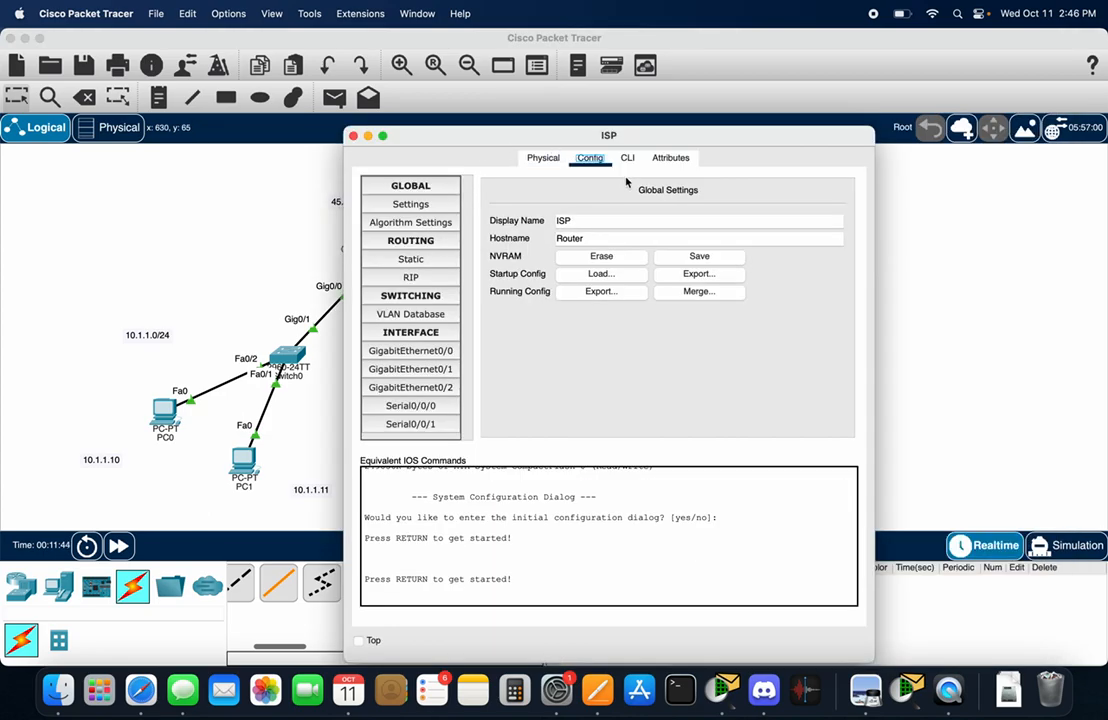
{"action": "left_click", "coordinate": [626, 158]}
{"action": "left_click_drag", "start_coordinate": [474, 142], "coordinate": [676, 100]}
{"action": "key", "text": "Return"}
{"action": "type", "text": "ena"}
{"action": "key", "text": "Return"}
{"action": "type", "text": "conf t"}
{"action": "key", "text": "Return"}
On the ISP router's command line, assign IP address 45.20.1.2 with mask 255.255.255.252 to interface Se0/0/0.
{"action": "type", "text": "int Se0/0/"}
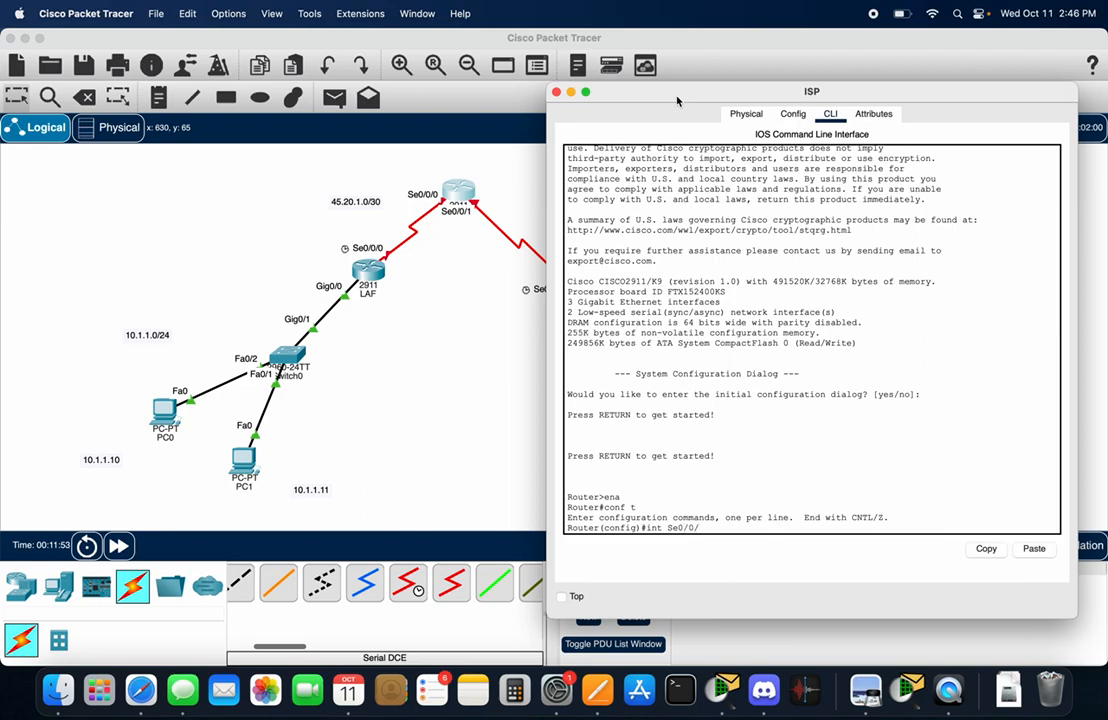
{"action": "type", "text": "0"}
{"action": "key", "text": "Return"}
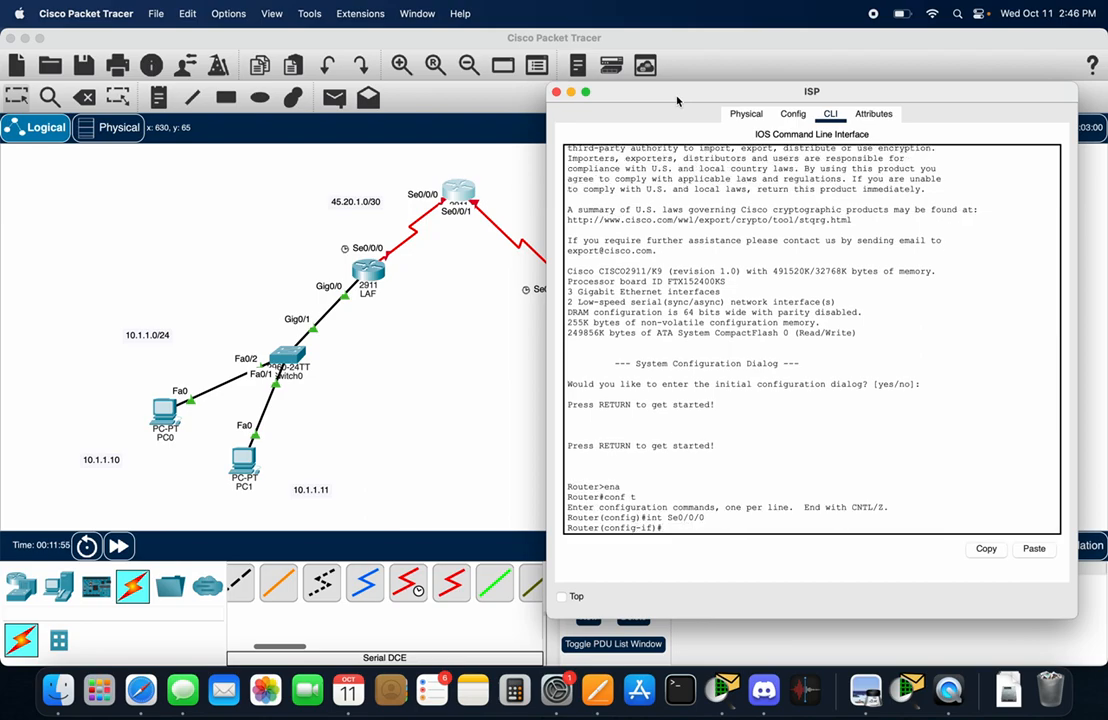
{"action": "type", "text": "ip address 45.20.1.2"}
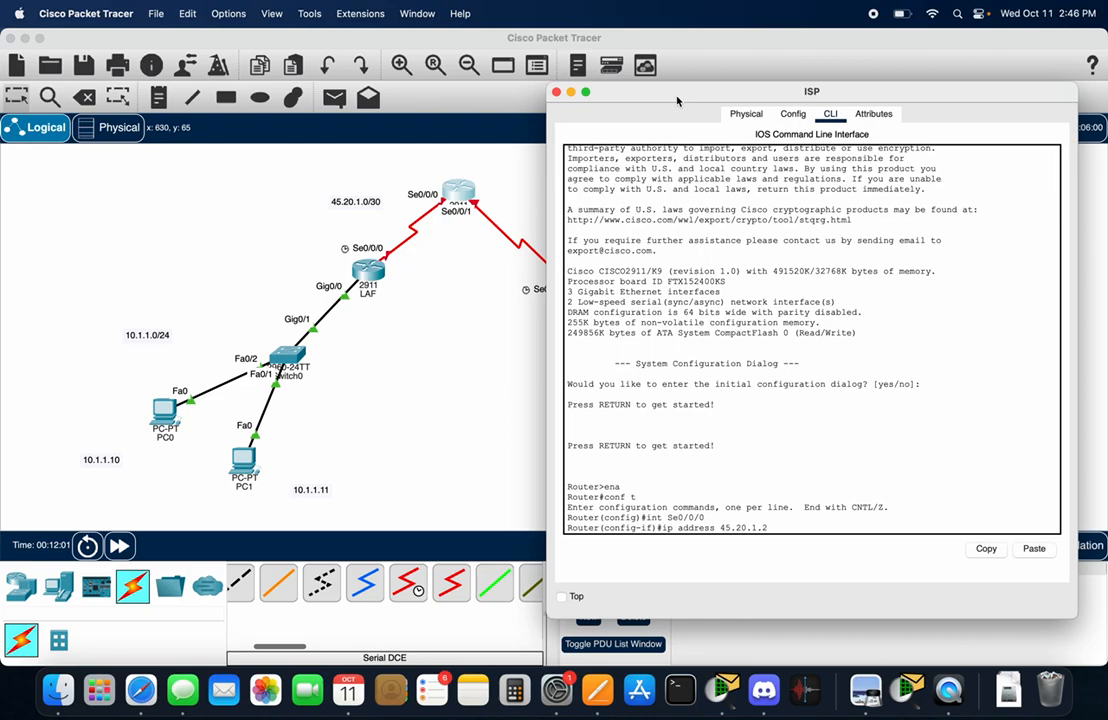
{"action": "type", "text": " 255.255.255.252"}
{"action": "key", "text": "Return"}
Enable ISP's Se0/0/0 interface with no shut, save the configuration with do wr and close the router's window.
{"action": "type", "text": "no sh"}
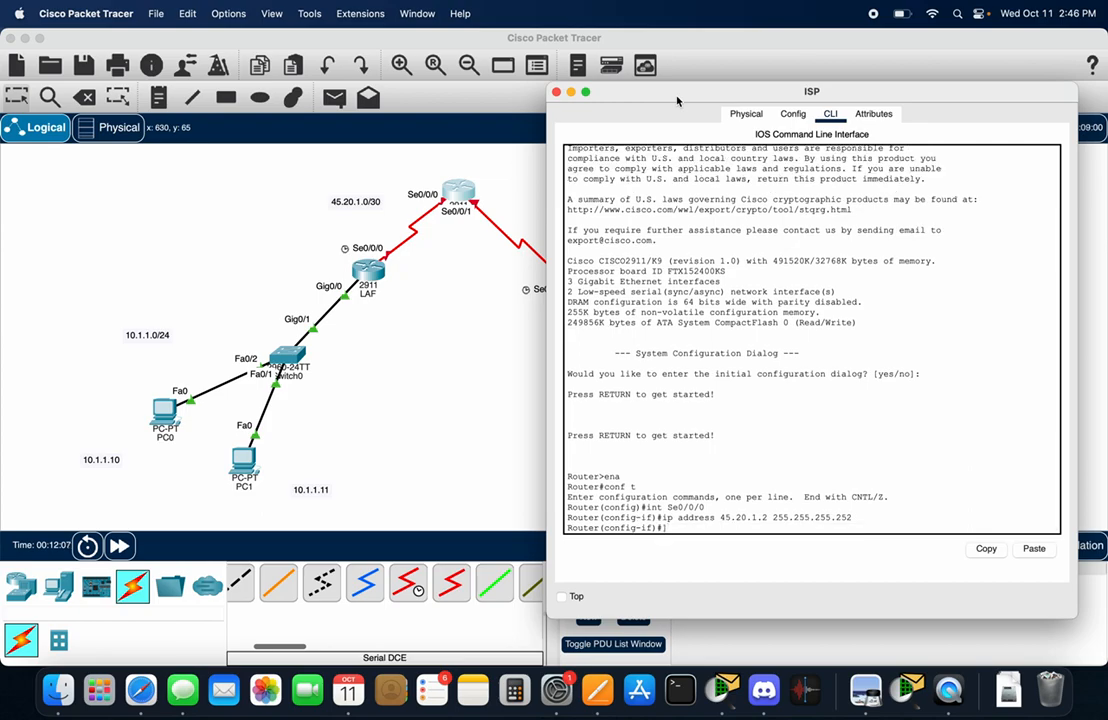
{"action": "type", "text": "ut"}
{"action": "key", "text": "Return"}
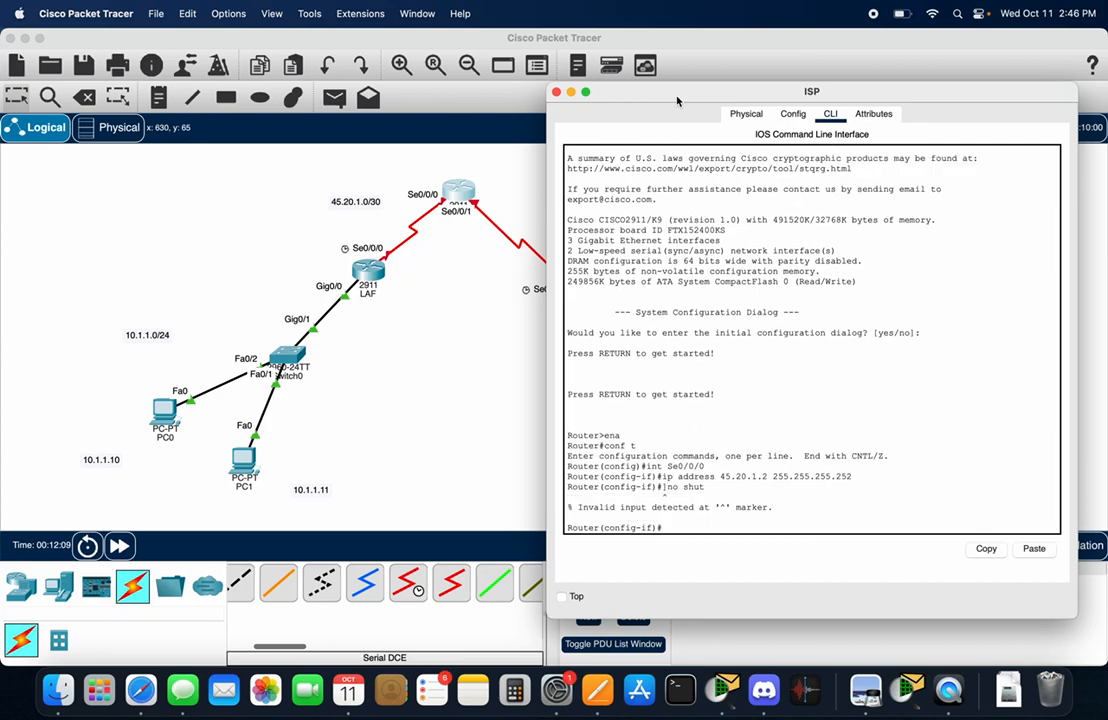
{"action": "type", "text": "no shut"}
{"action": "key", "text": "Return"}
{"action": "key", "text": "Return"}
{"action": "type", "text": "do wr"}
{"action": "key", "text": "Return"}
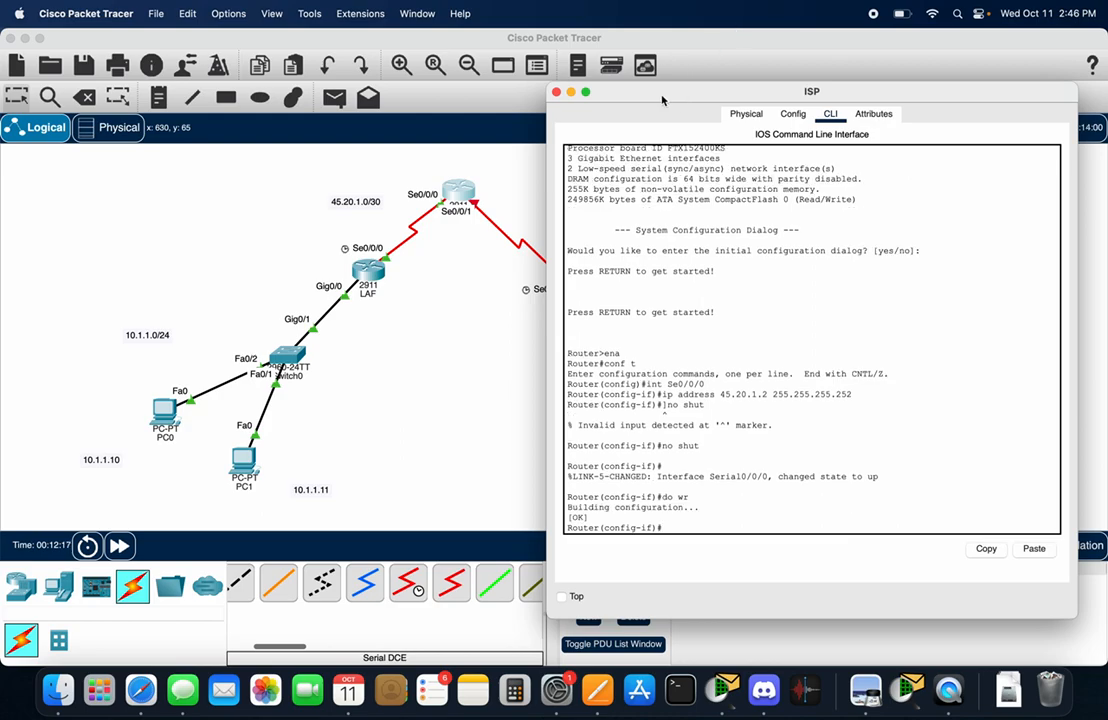
{"action": "left_click", "coordinate": [556, 92]}
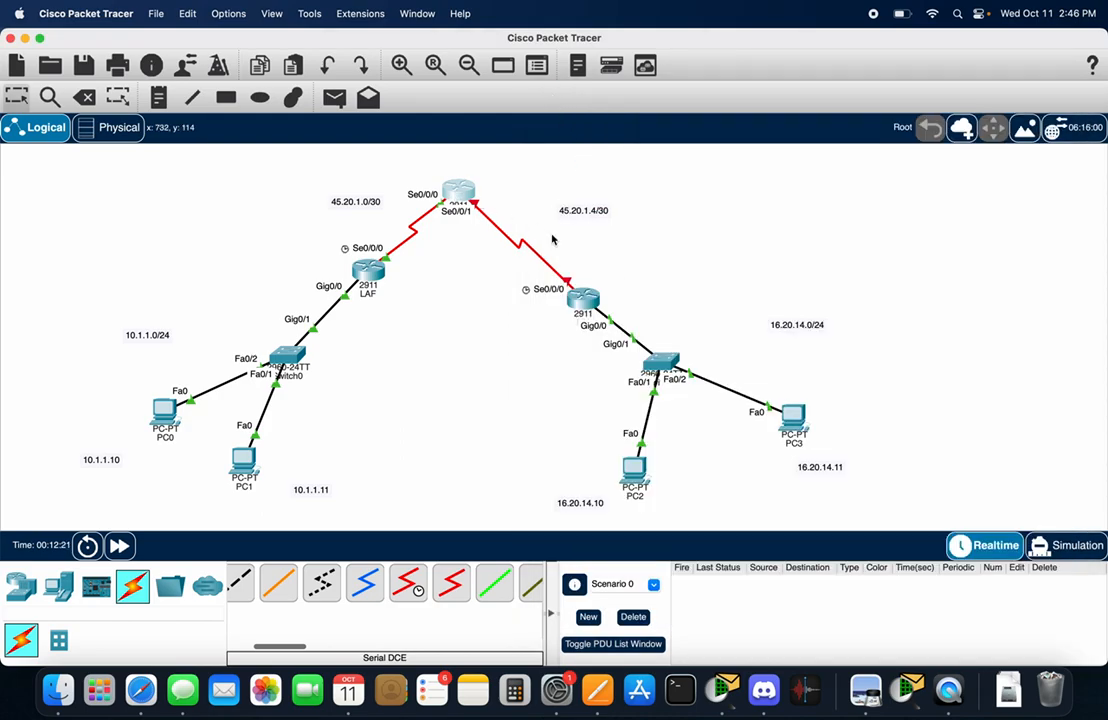
On the NY router's command line, assign IP address 45.20.1.5 with mask 255.255.255.252 to interface Se0/0/0.
{"action": "double_click", "coordinate": [570, 298]}
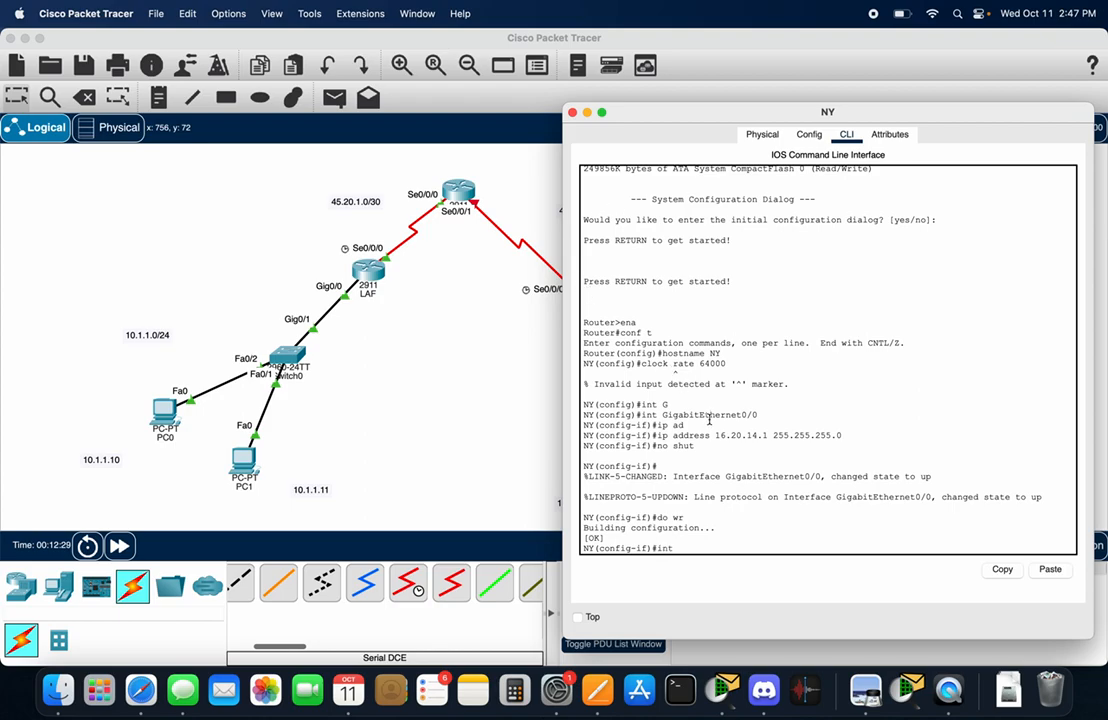
{"action": "type", "text": "/0"}
{"action": "key", "text": "Return"}
{"action": "type", "text": "int Se0/0"}
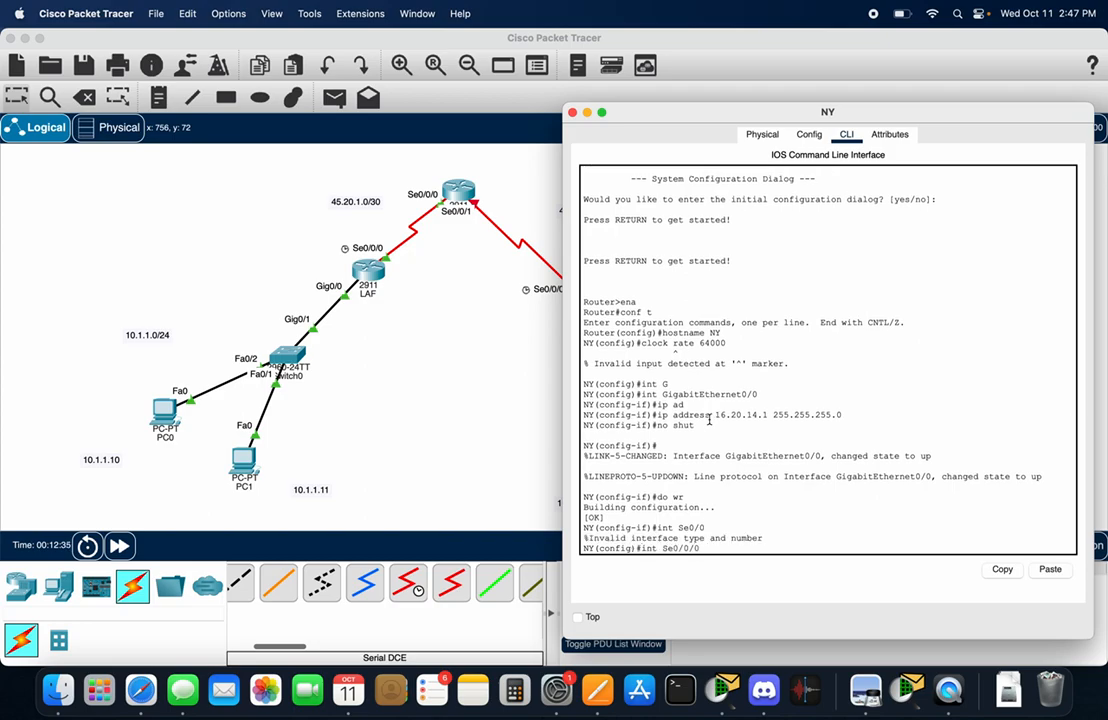
{"action": "key", "text": "Return"}
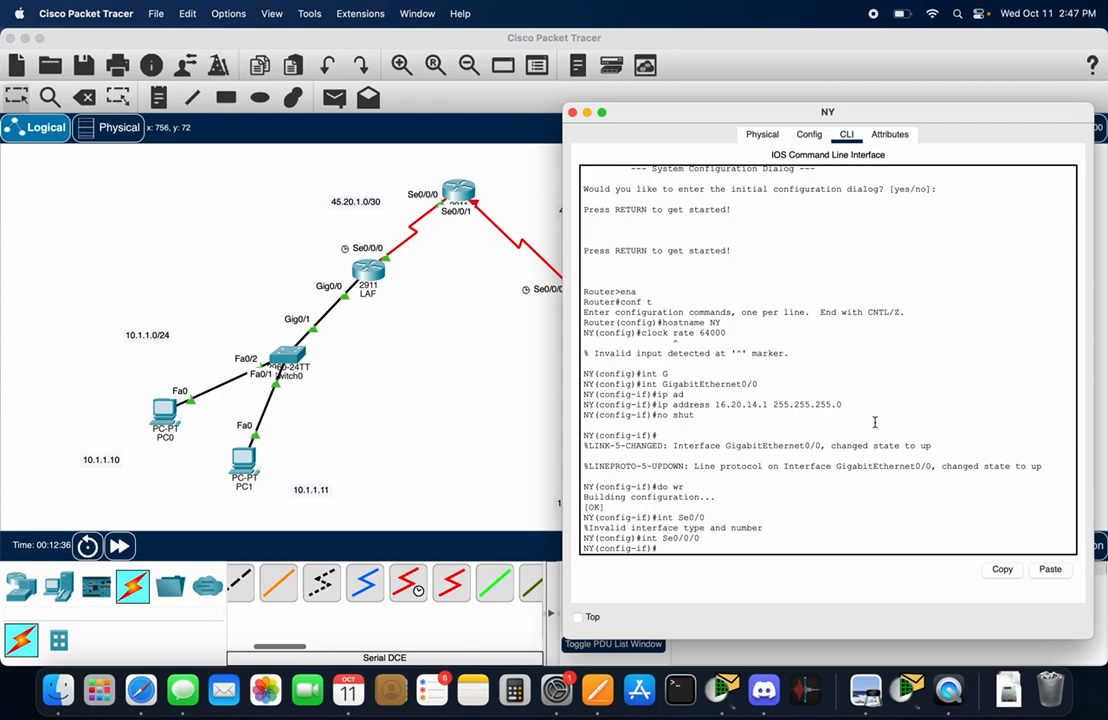
{"action": "left_click_drag", "start_coordinate": [791, 125], "coordinate": [275, 91]}
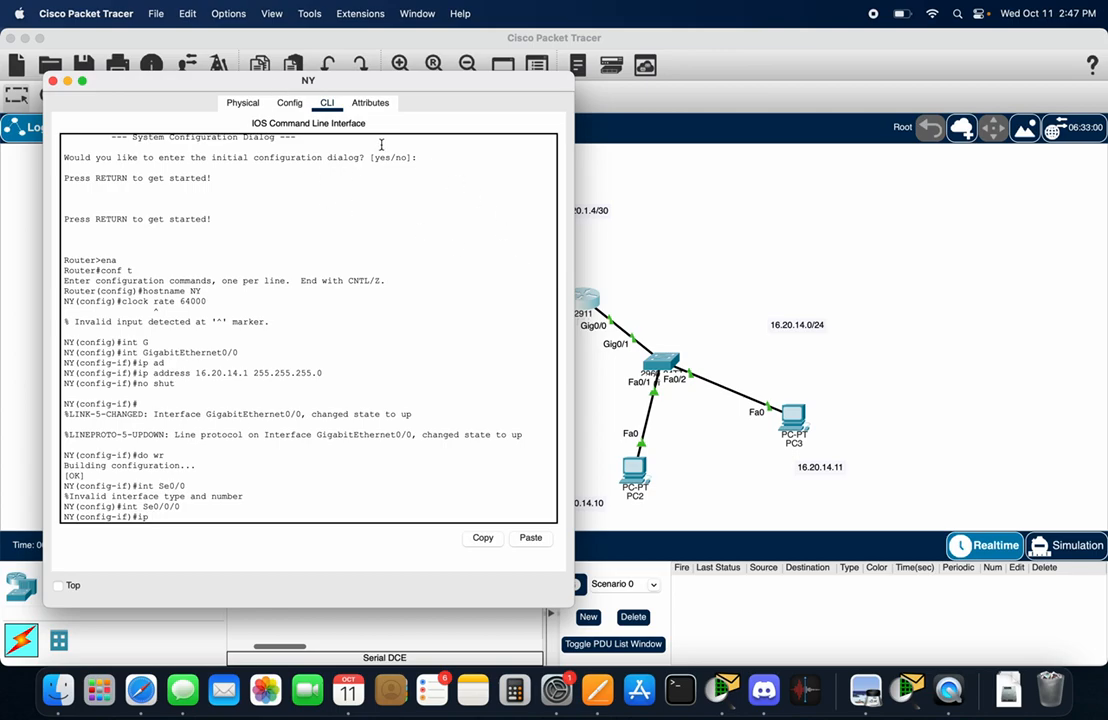
{"action": "type", "text": "add"}
{"action": "key", "text": "Tab"}
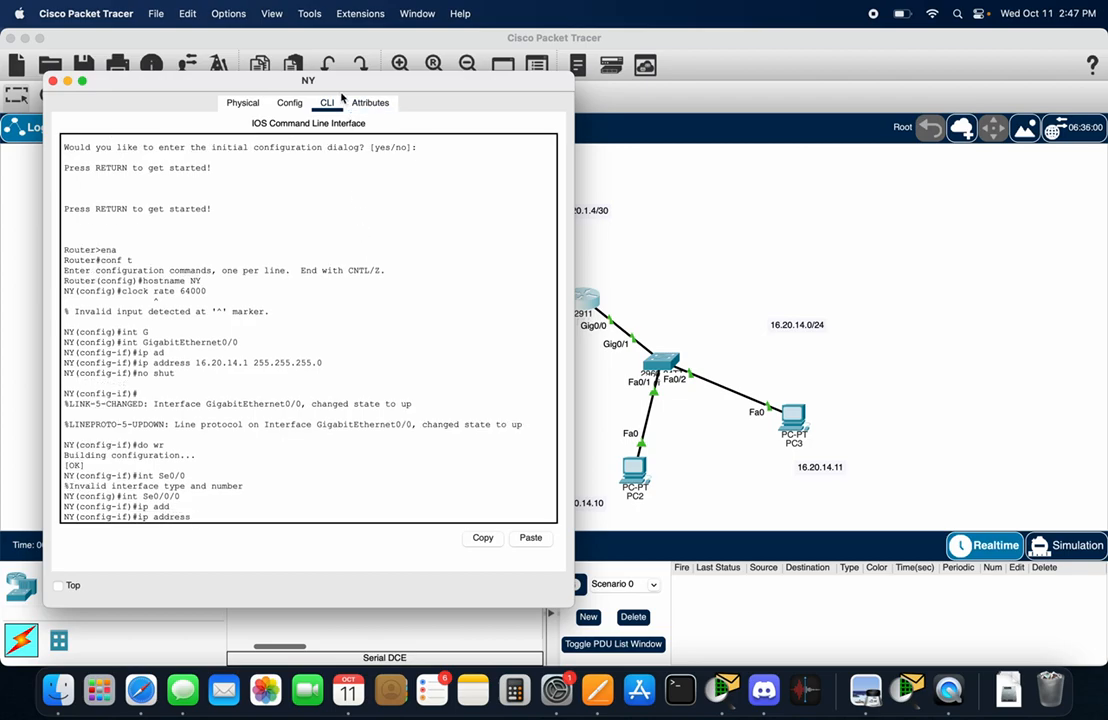
{"action": "left_click_drag", "start_coordinate": [334, 91], "coordinate": [298, 92]}
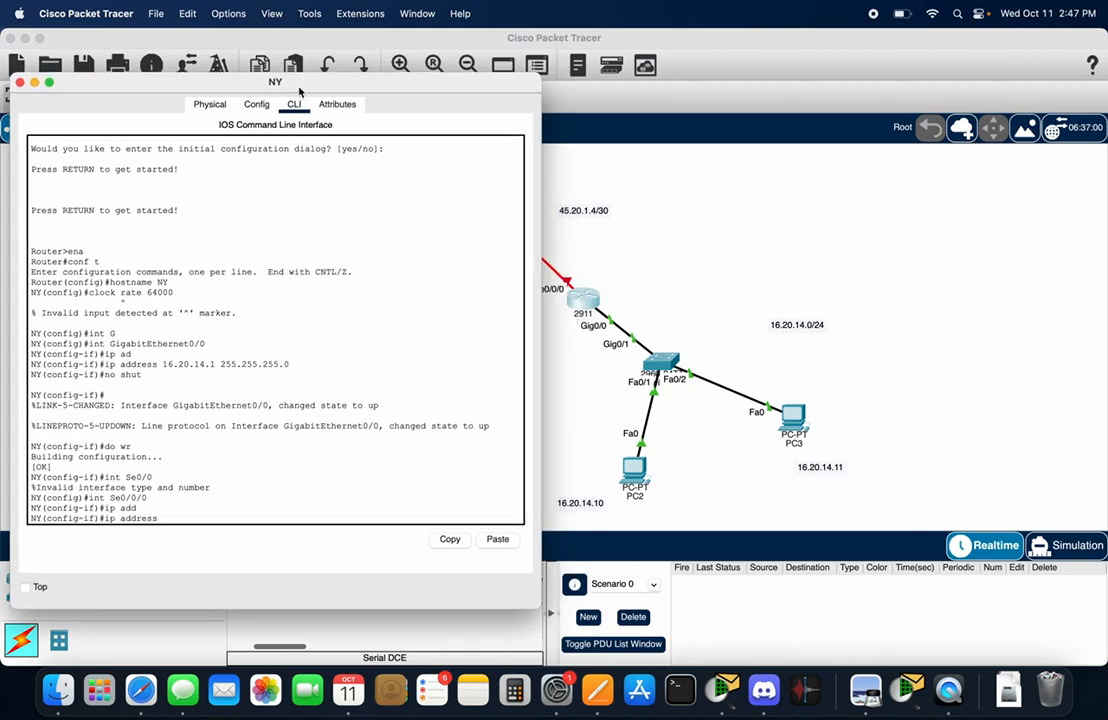
{"action": "left_click", "coordinate": [266, 325]}
{"action": "type", "text": "45.20.1.5 255.255.255.252"}
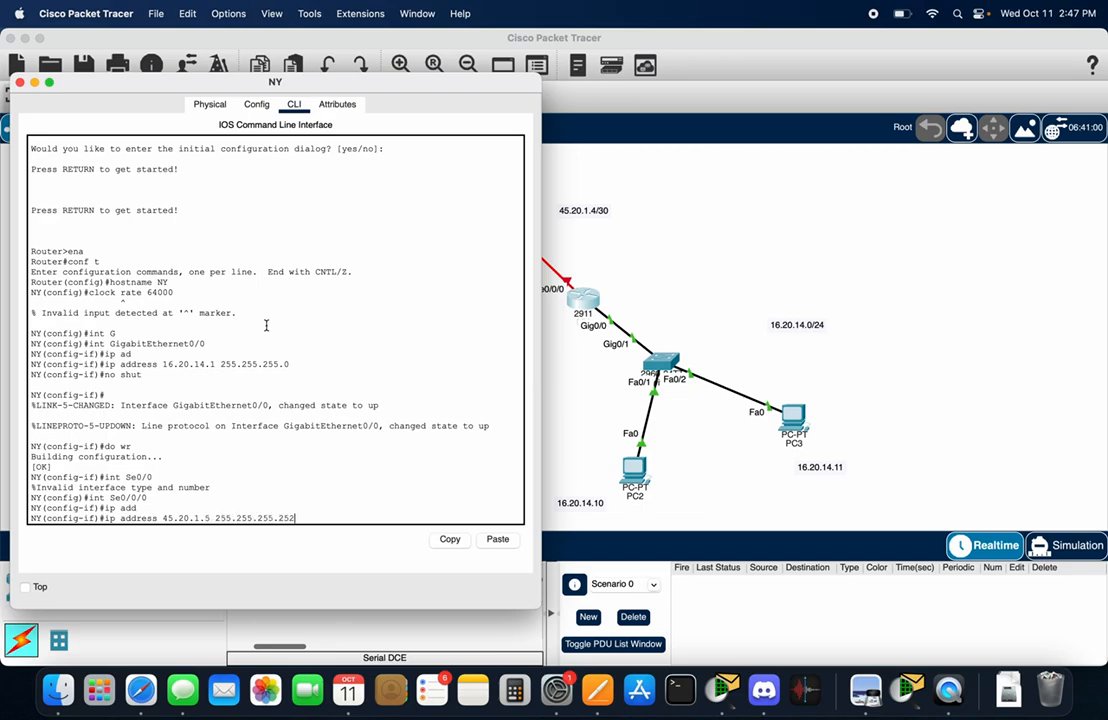
{"action": "key", "text": "Return"}
Enable NY's Se0/0/0 interface with no shut, save the configuration with do wr and close the router's window.
{"action": "type", "text": "no shut"}
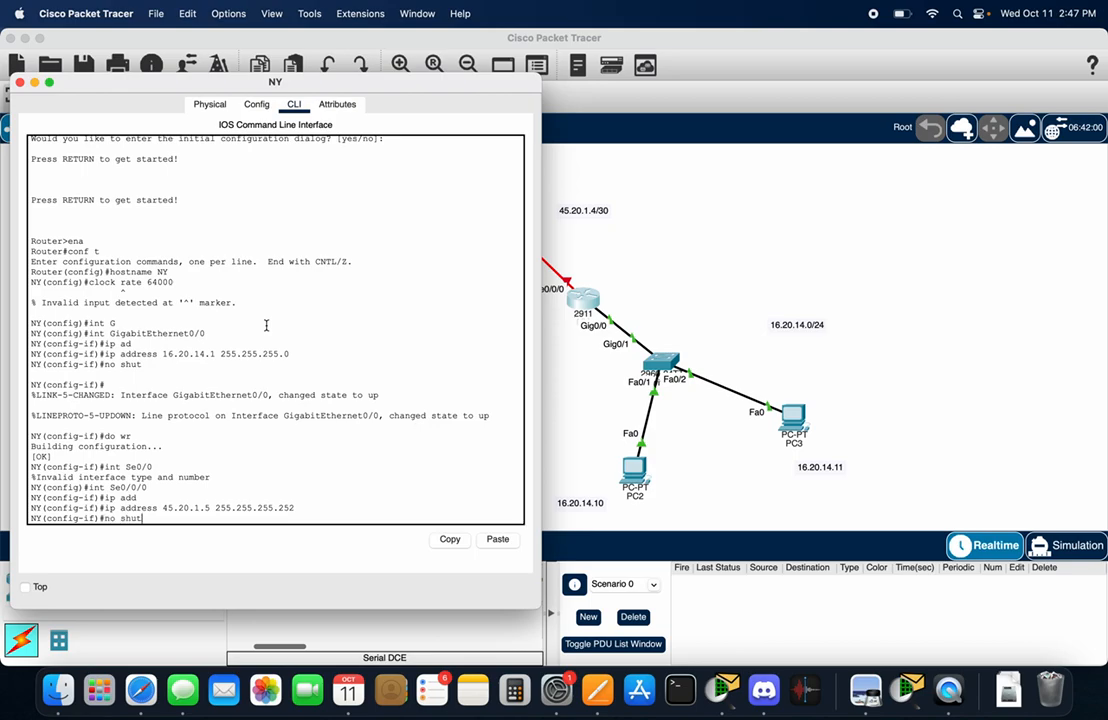
{"action": "key", "text": "Return"}
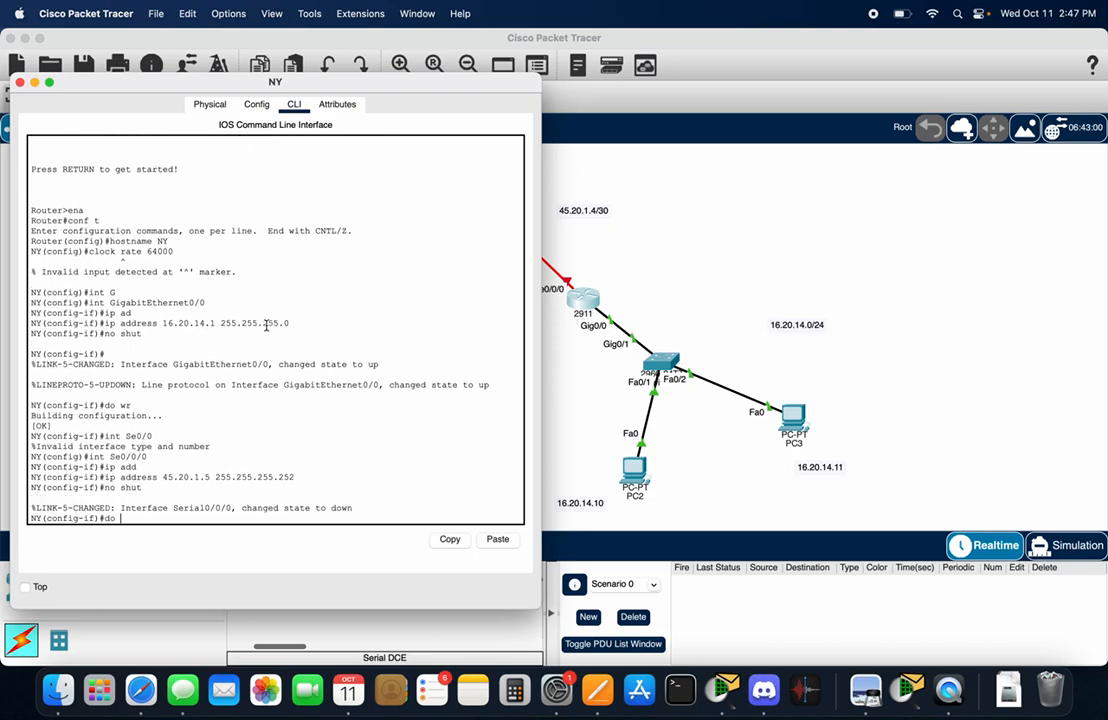
{"action": "key", "text": "Return"}
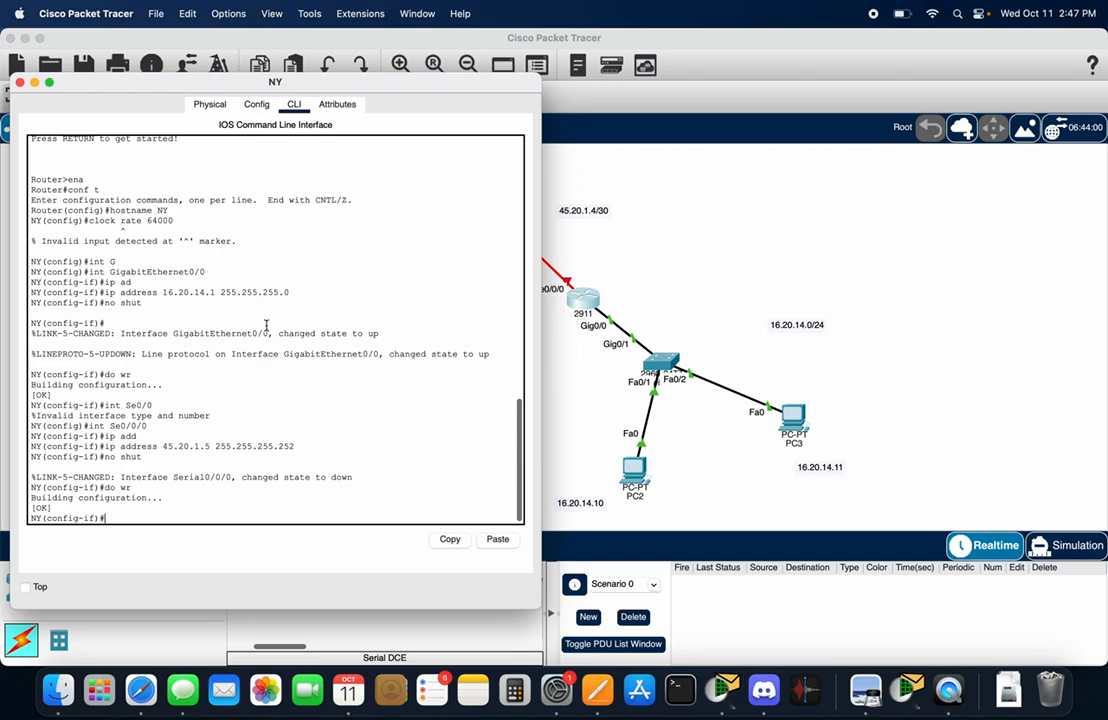
{"action": "left_click_drag", "start_coordinate": [145, 93], "coordinate": [675, 217]}
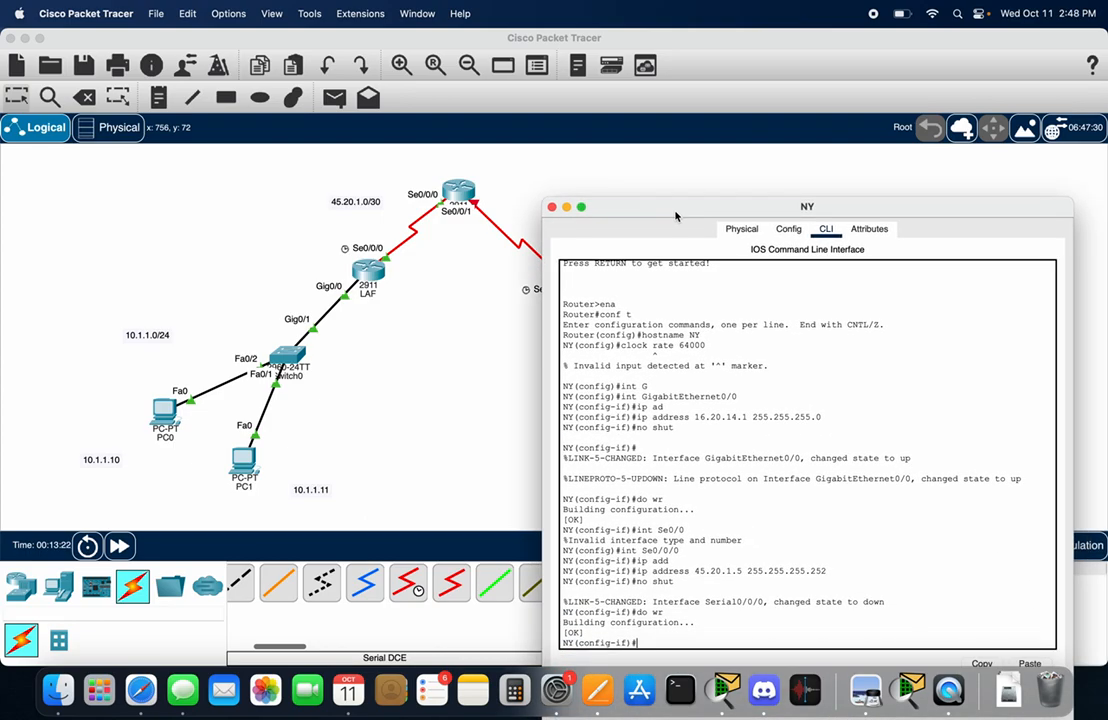
{"action": "left_click", "coordinate": [552, 207]}
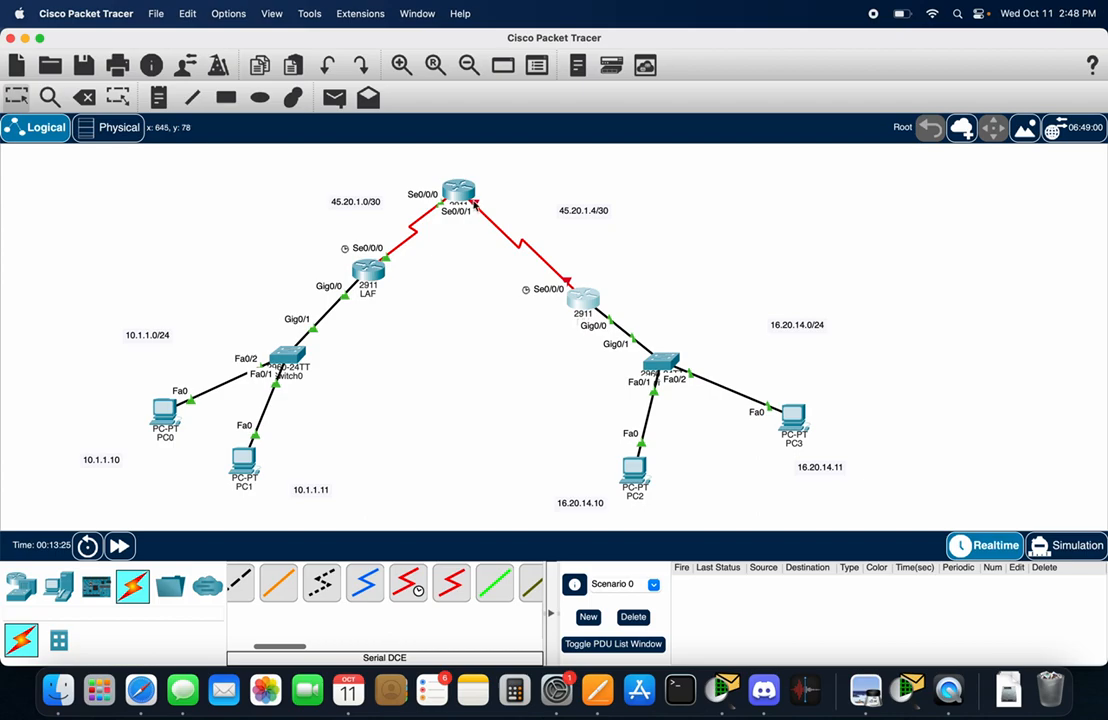
On the ISP router's command line, assign IP address 45.20.1.6 with mask 255.255.255.252 to interface Se0/0/1.
{"action": "left_click", "coordinate": [458, 190]}
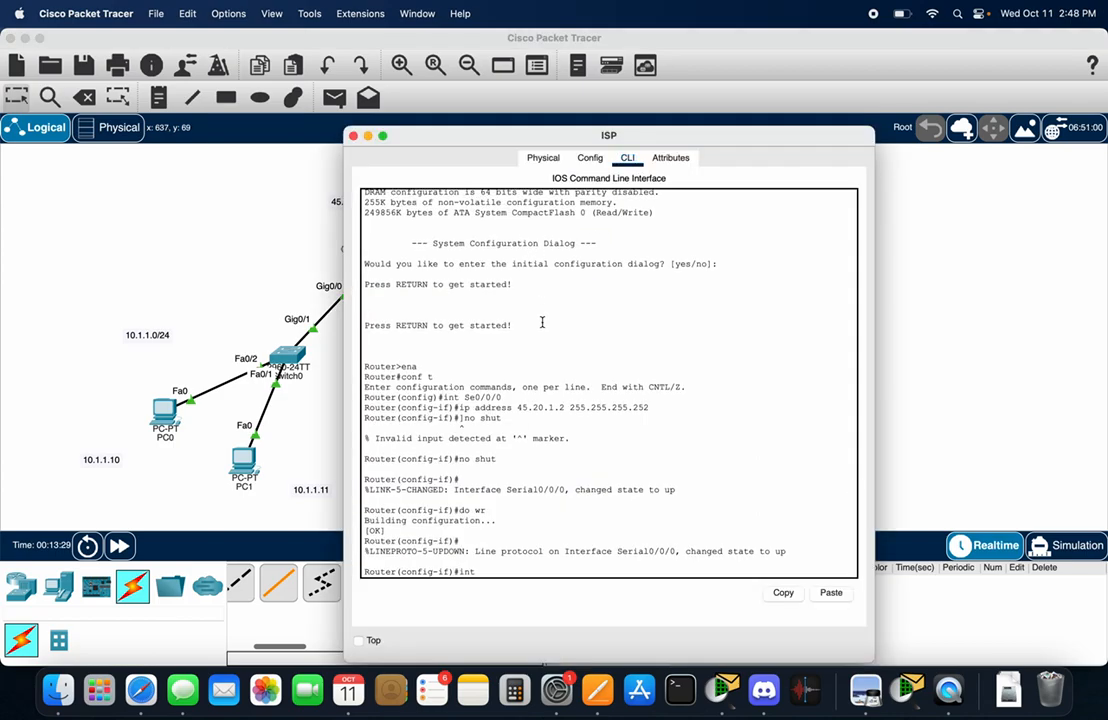
{"action": "type", "text": "int Se0/0/1"}
{"action": "key", "text": "Return"}
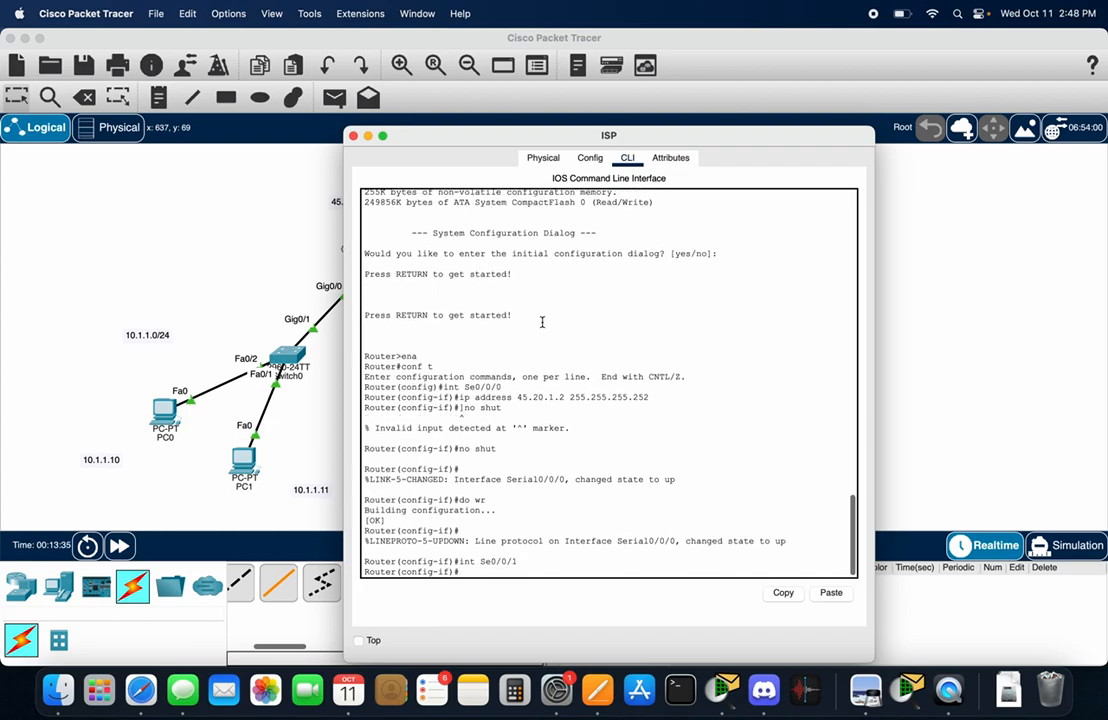
{"action": "type", "text": "ip address "}
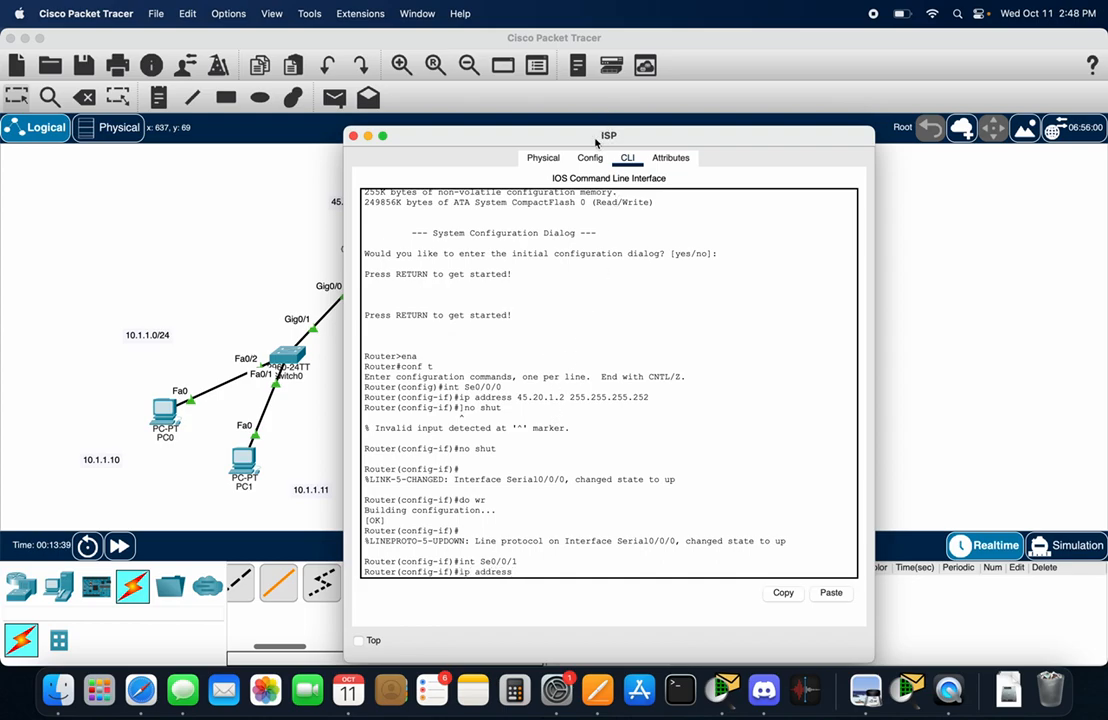
{"action": "type", "text": "45.20.1."}
{"action": "left_click_drag", "start_coordinate": [561, 137], "coordinate": [703, 134]}
{"action": "type", "text": "6"}
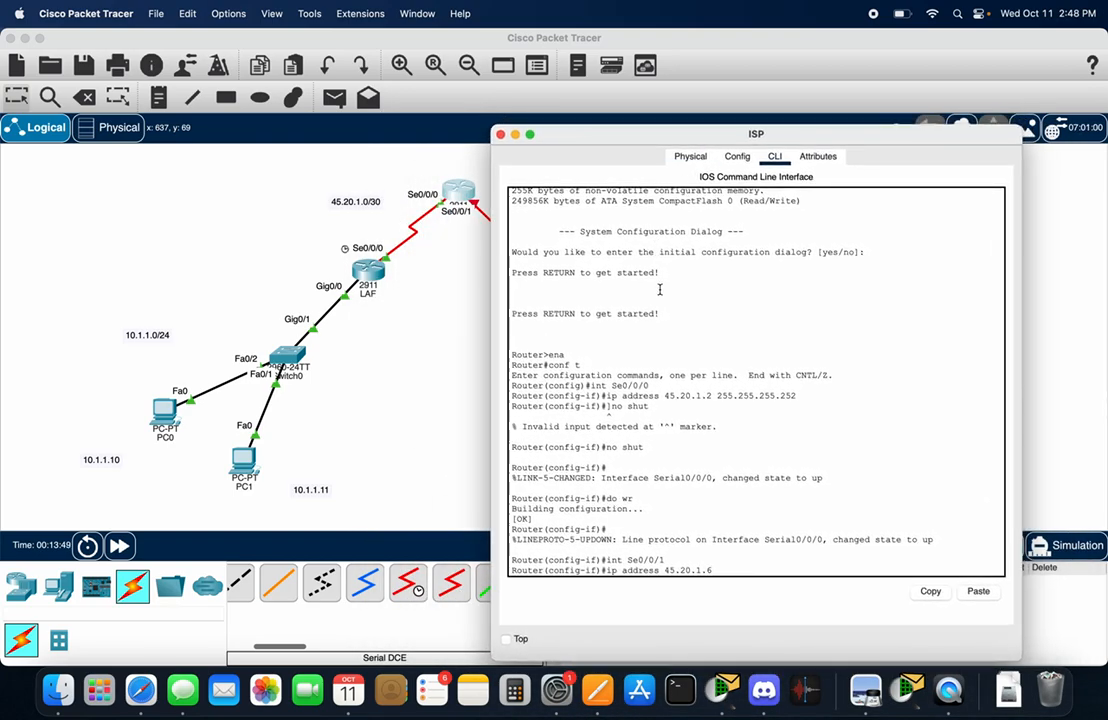
{"action": "type", "text": " 255.255.255.252"}
{"action": "key", "text": "Return"}
Enable ISP's Se0/0/1 interface with no shut, save the configuration with do wr and close the router's window.
{"action": "type", "text": "no shut"}
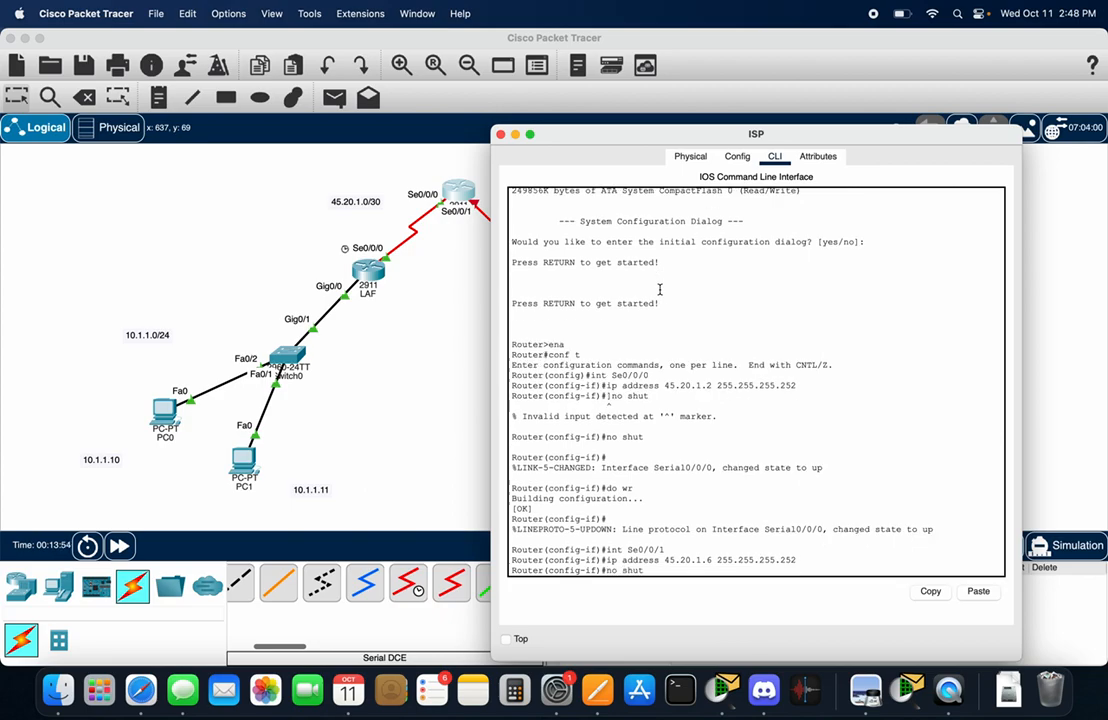
{"action": "key", "text": "Return"}
{"action": "type", "text": "do wr"}
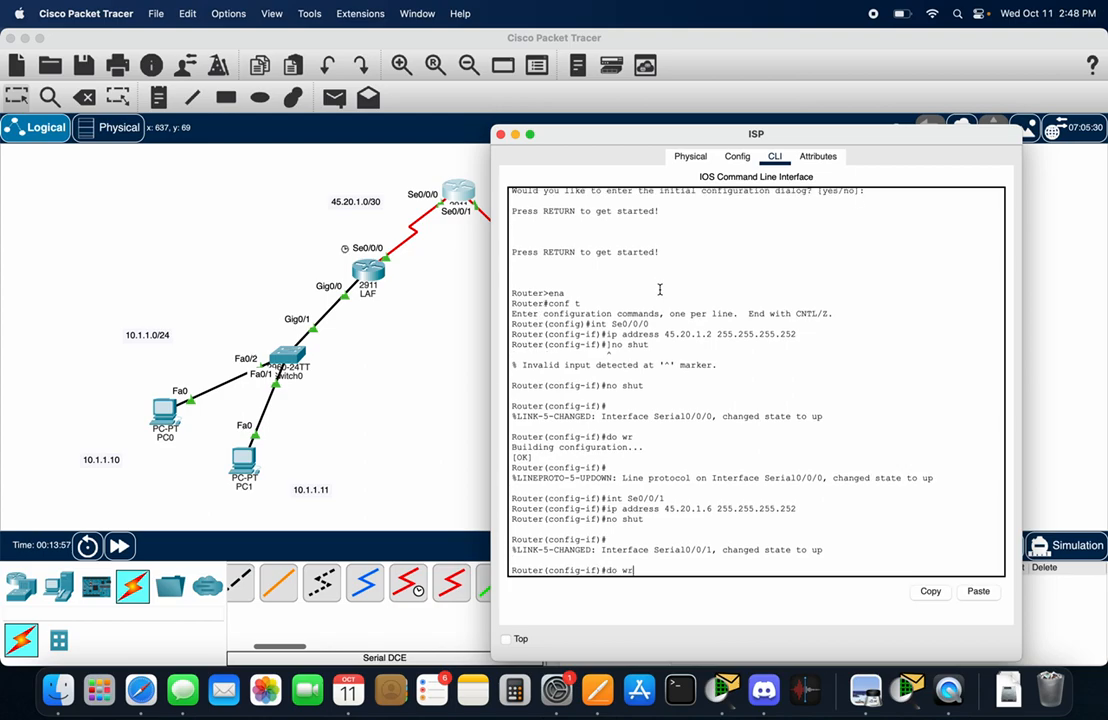
{"action": "key", "text": "Return"}
{"action": "left_click_drag", "start_coordinate": [565, 143], "coordinate": [427, 131]}
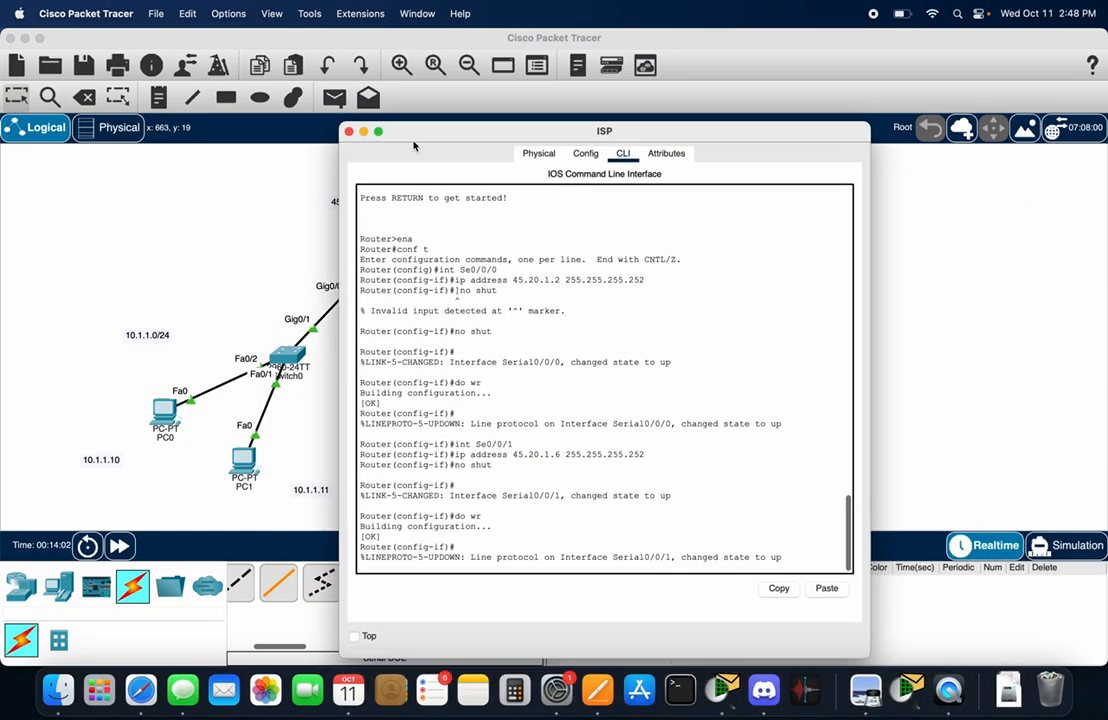
{"action": "left_click", "coordinate": [348, 132]}
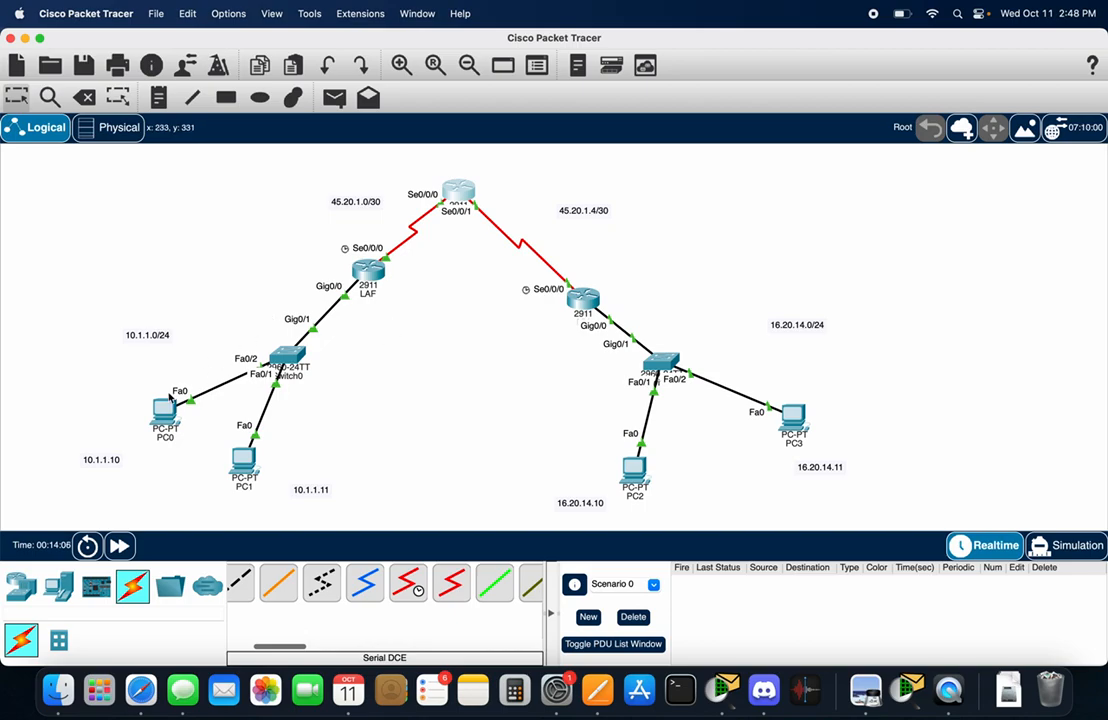
On the LAF router, exit interface configuration, add the default route 0.0.0.0 0.0.0.0 via 45.20.1.2 and close its window.
{"action": "mouse_move", "coordinate": [166, 418]}
{"action": "left_click", "coordinate": [368, 268]}
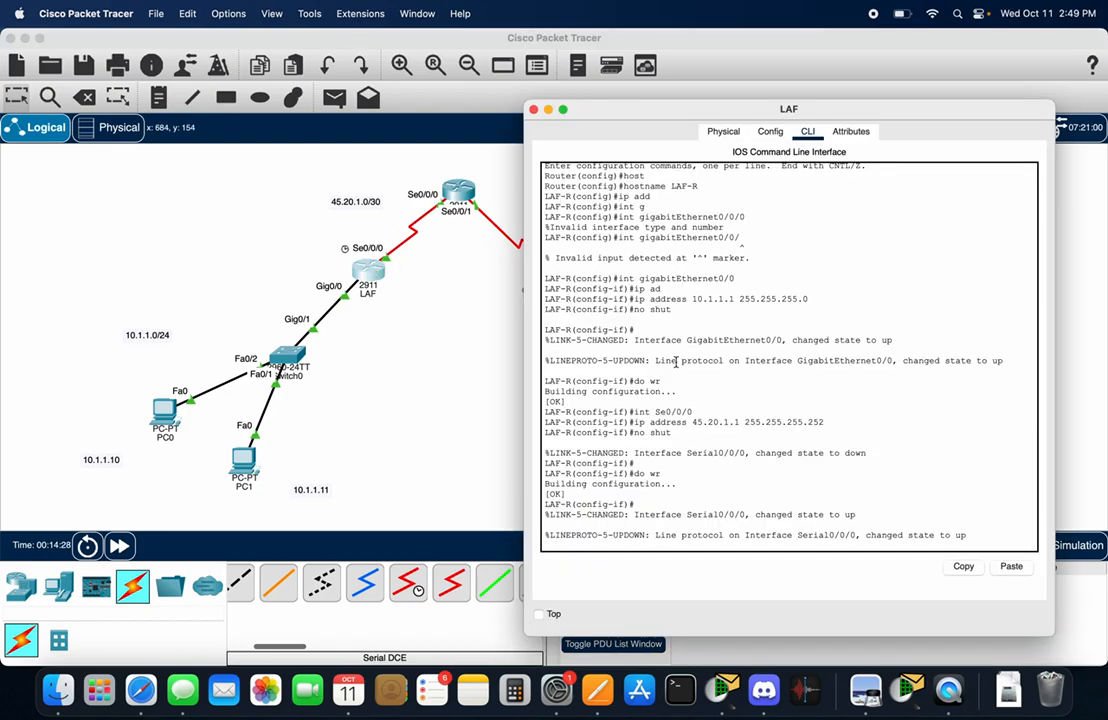
{"action": "key", "text": "Return"}
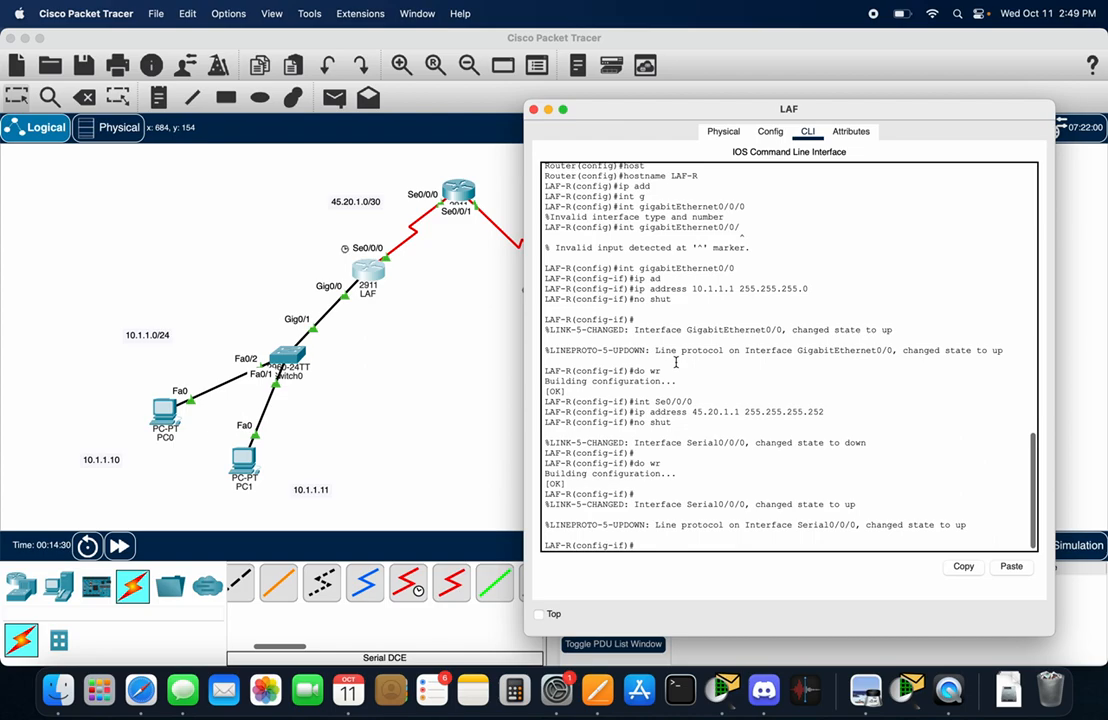
{"action": "type", "text": "exit"}
{"action": "key", "text": "Return"}
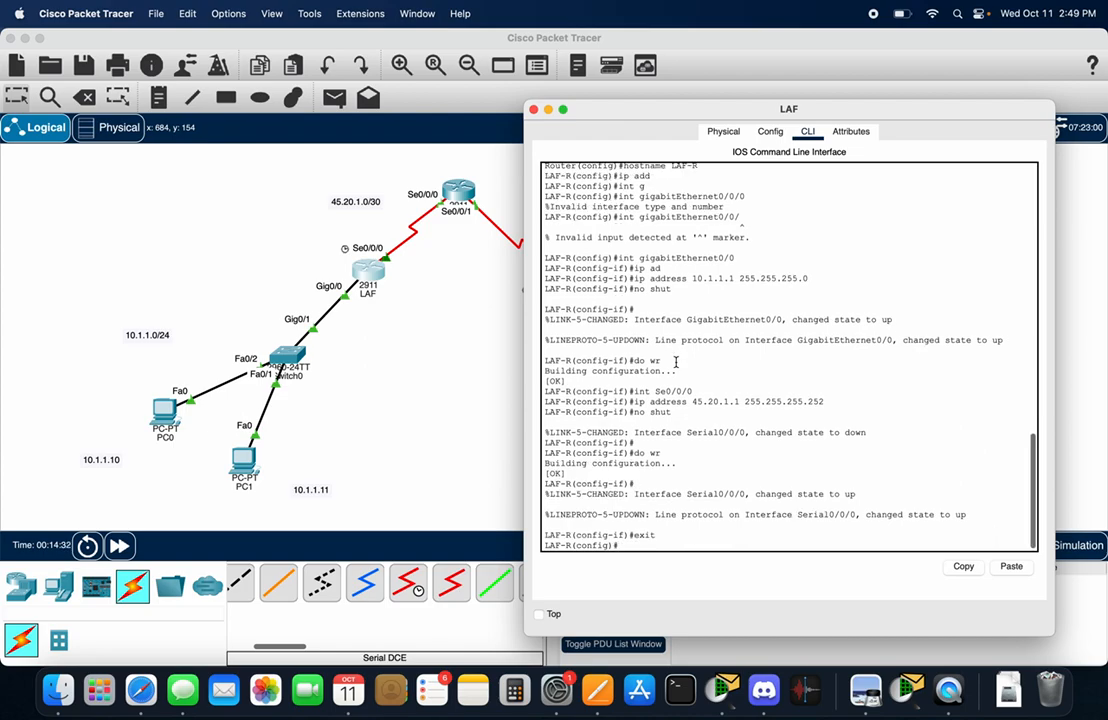
{"action": "type", "text": "ip route"}
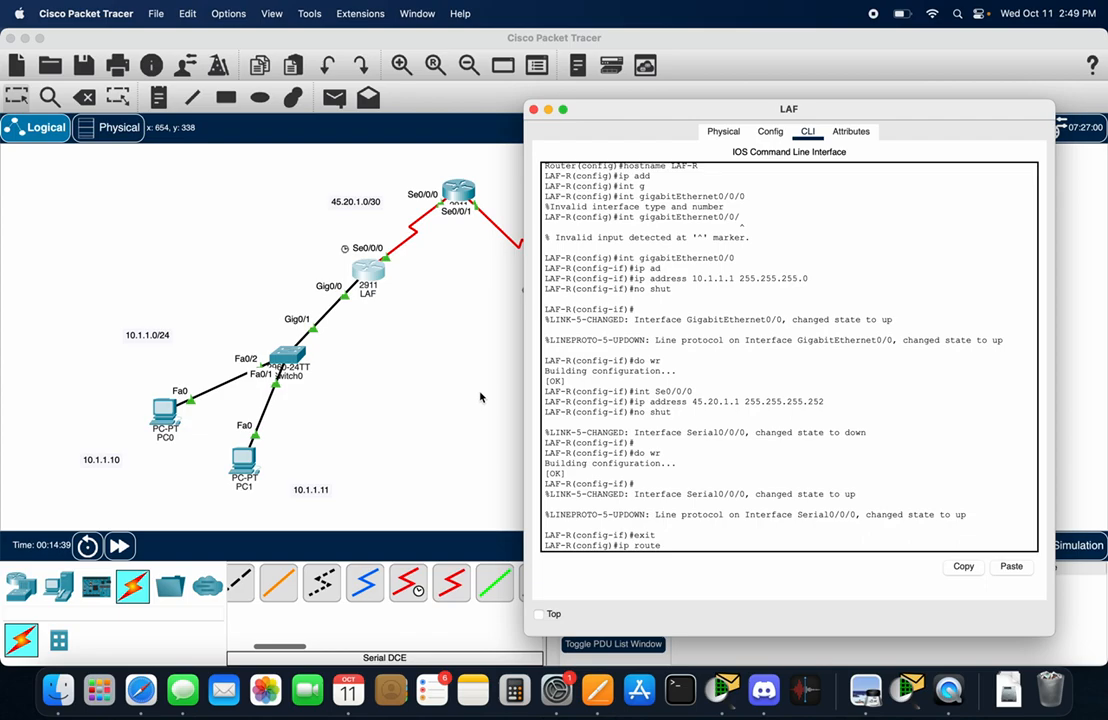
{"action": "type", "text": "0.0.0.0 0.0.0.0 45.20.1"}
{"action": "type", "text": ".2"}
{"action": "key", "text": "Return"}
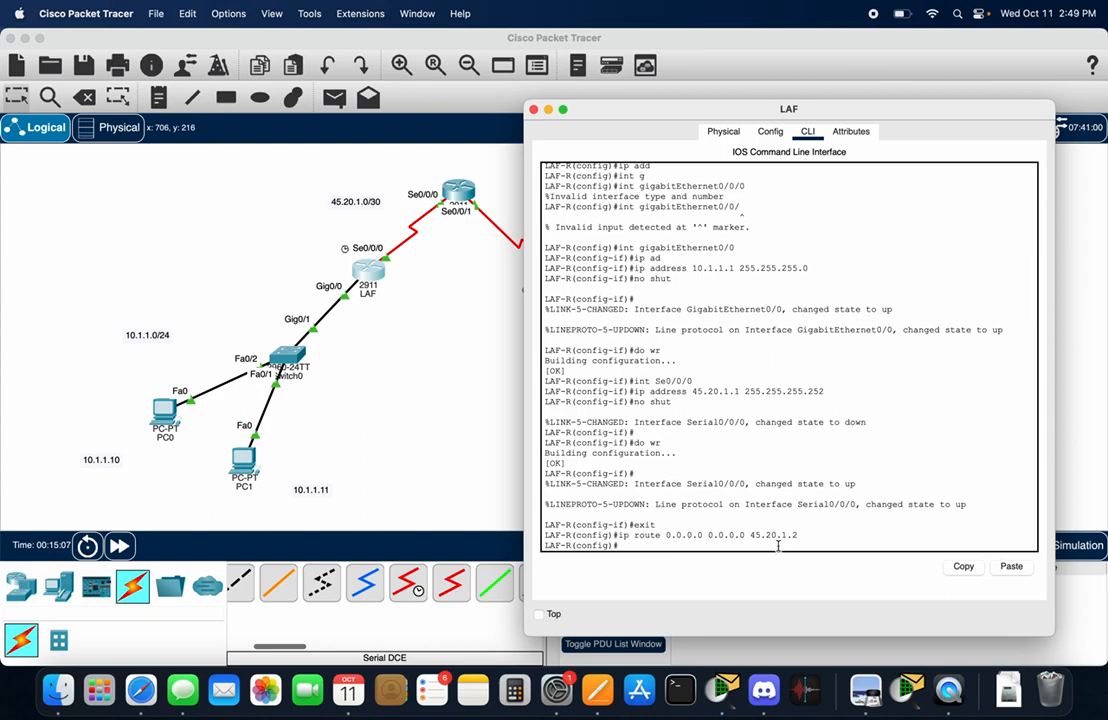
{"action": "left_click_drag", "start_coordinate": [665, 535], "coordinate": [752, 535]}
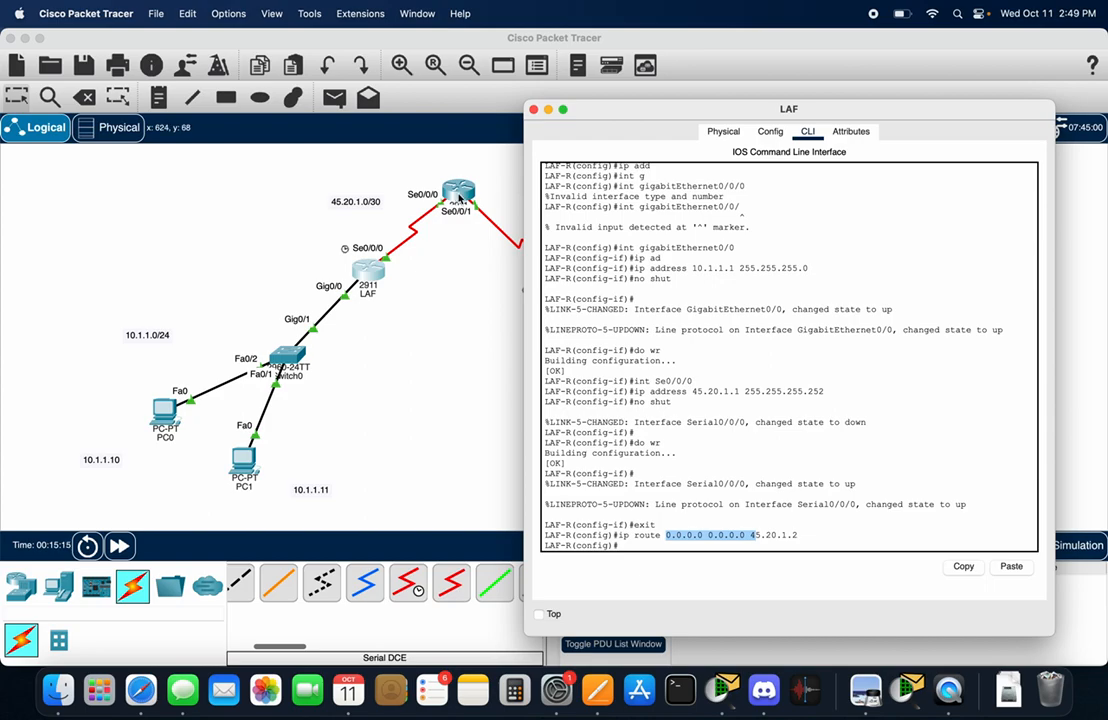
{"action": "left_click", "coordinate": [758, 444]}
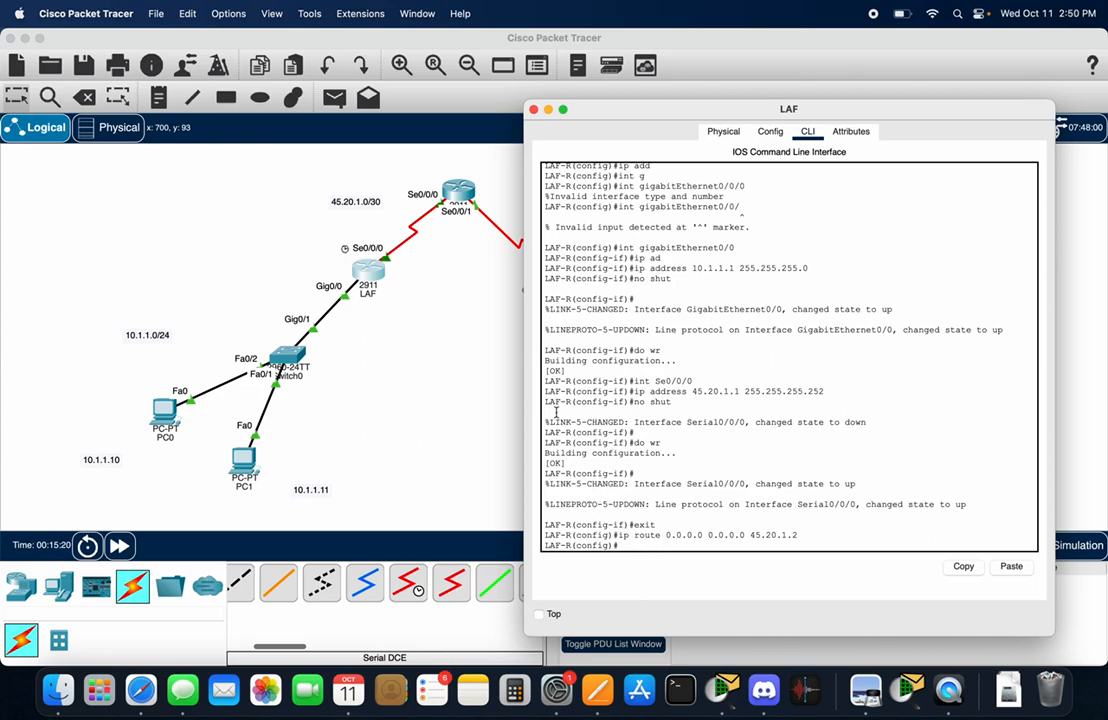
{"action": "left_click", "coordinate": [533, 110]}
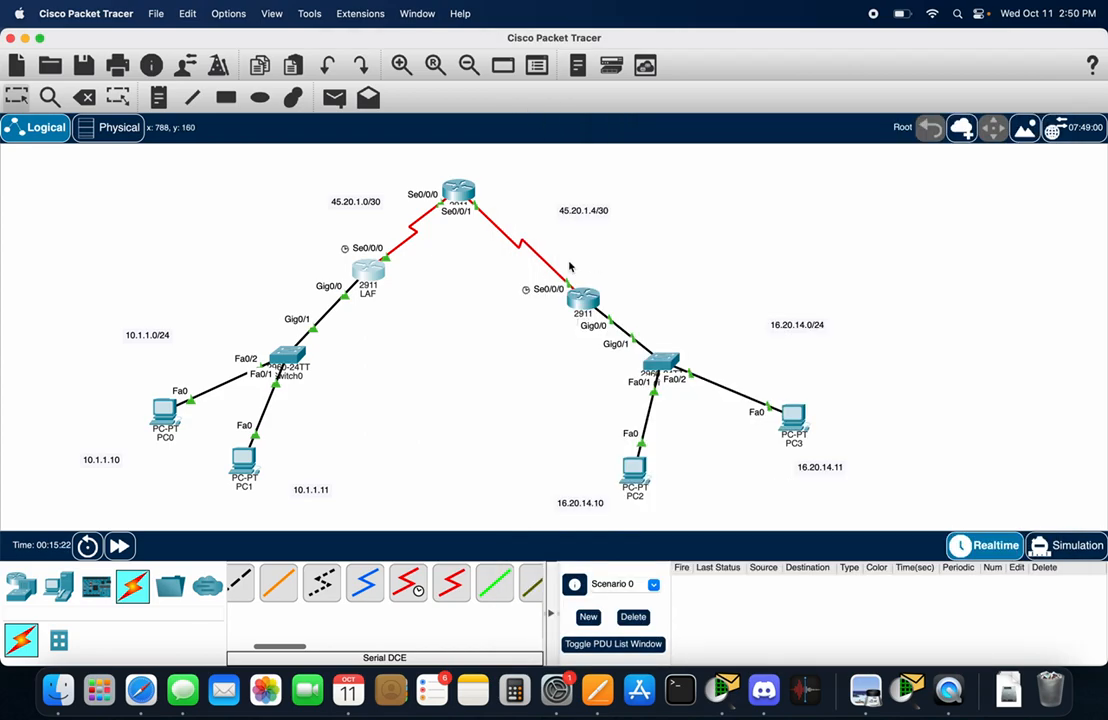
On the NY router, exit interface configuration, add the default route 0.0.0.0 0.0.0.0 via 45.20.1.6 and close its window.
{"action": "left_click", "coordinate": [583, 292]}
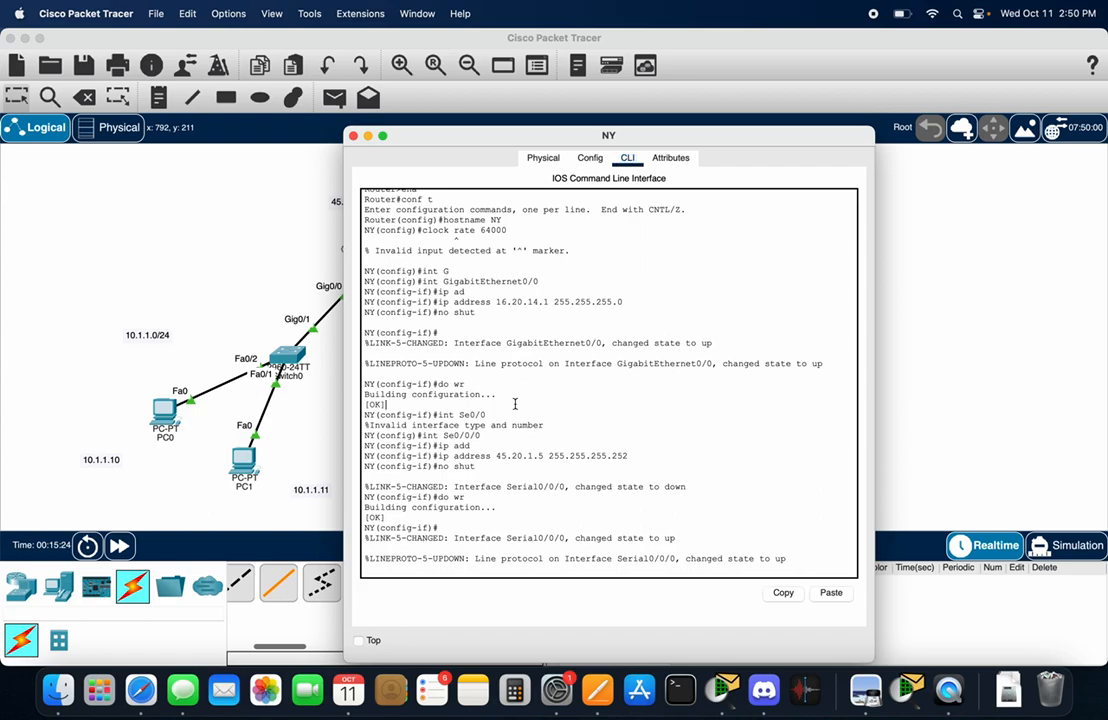
{"action": "key", "text": "Return"}
{"action": "type", "text": "exit"}
{"action": "key", "text": "Return"}
{"action": "type", "text": "ip route"}
{"action": "left_click_drag", "start_coordinate": [476, 140], "coordinate": [173, 208]}
{"action": "type", "text": "0.0.0.0 0.0.0.0"}
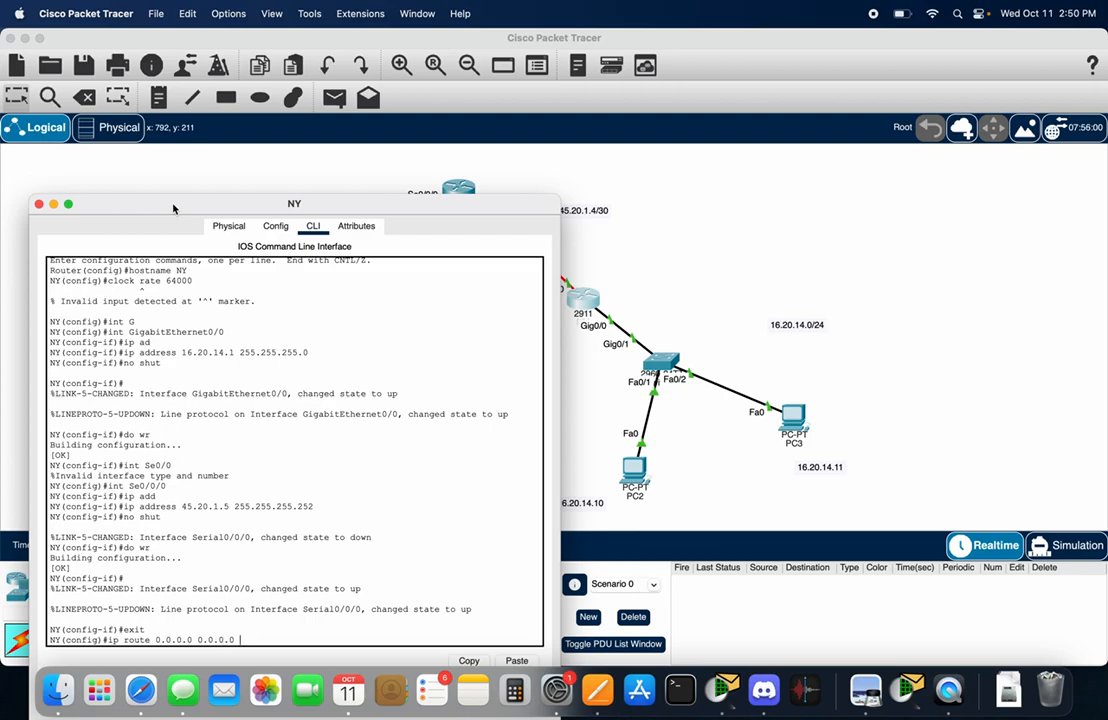
{"action": "type", "text": "20.1.6"}
{"action": "key", "text": "Return"}
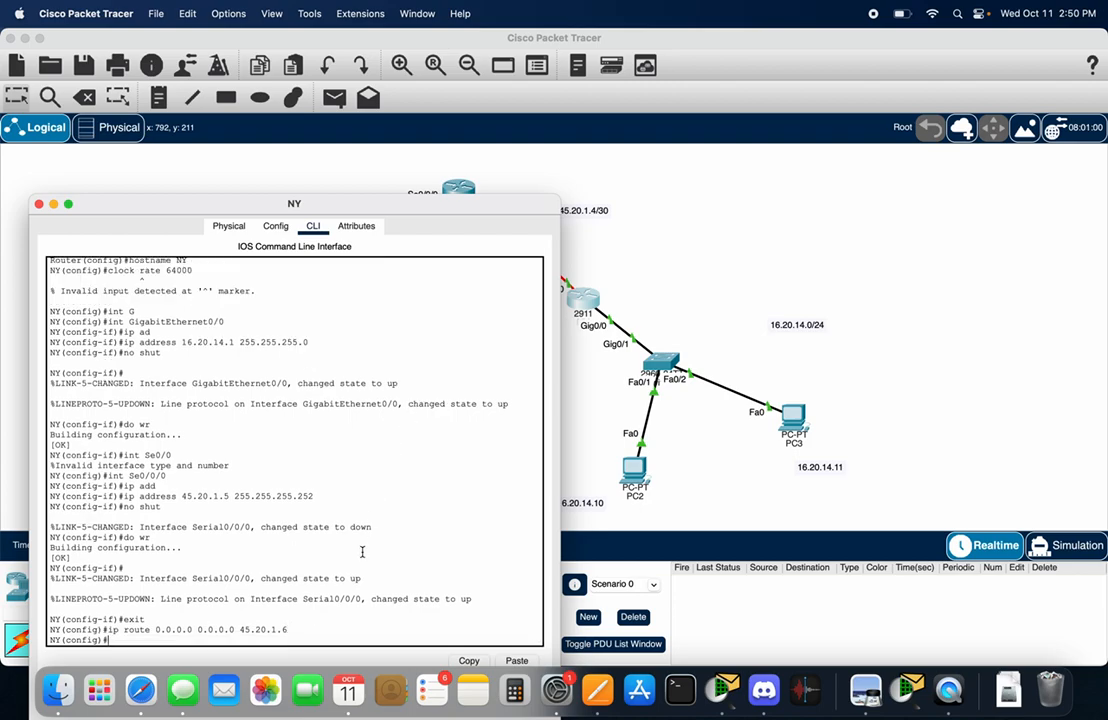
{"action": "left_click", "coordinate": [38, 204]}
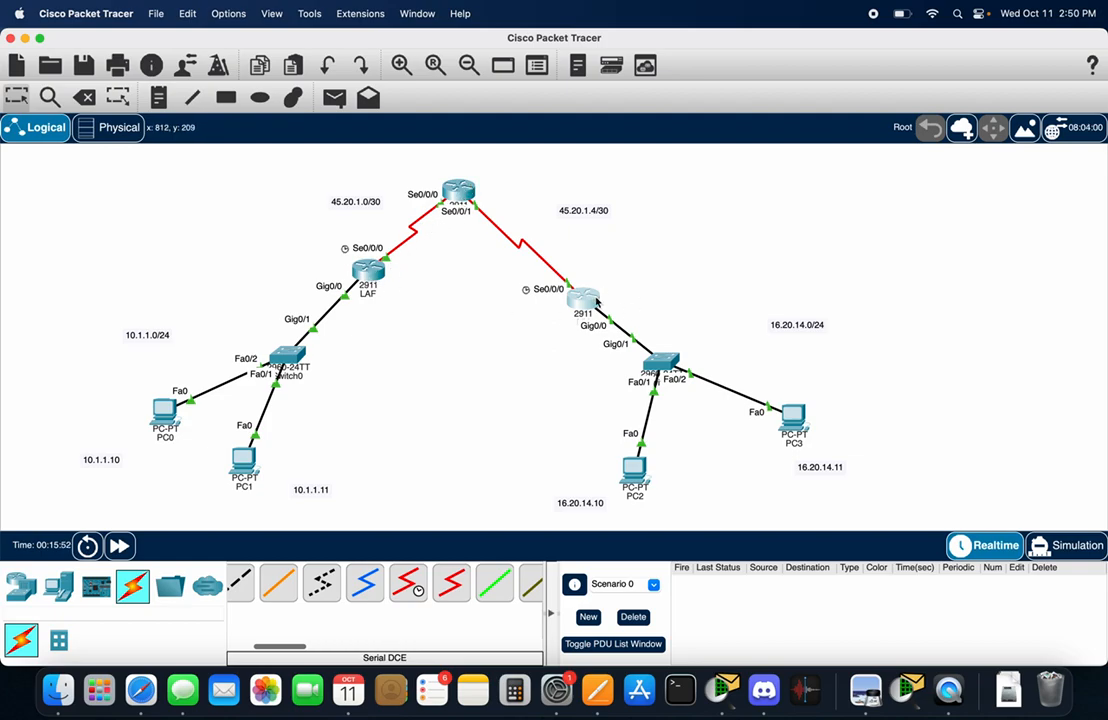
On the ISP router's command line, add a static route to 10.1.1.0 with mask 255.255.255.0 via 45.20.1.1.
{"action": "mouse_move", "coordinate": [465, 193]}
{"action": "left_click", "coordinate": [459, 193]}
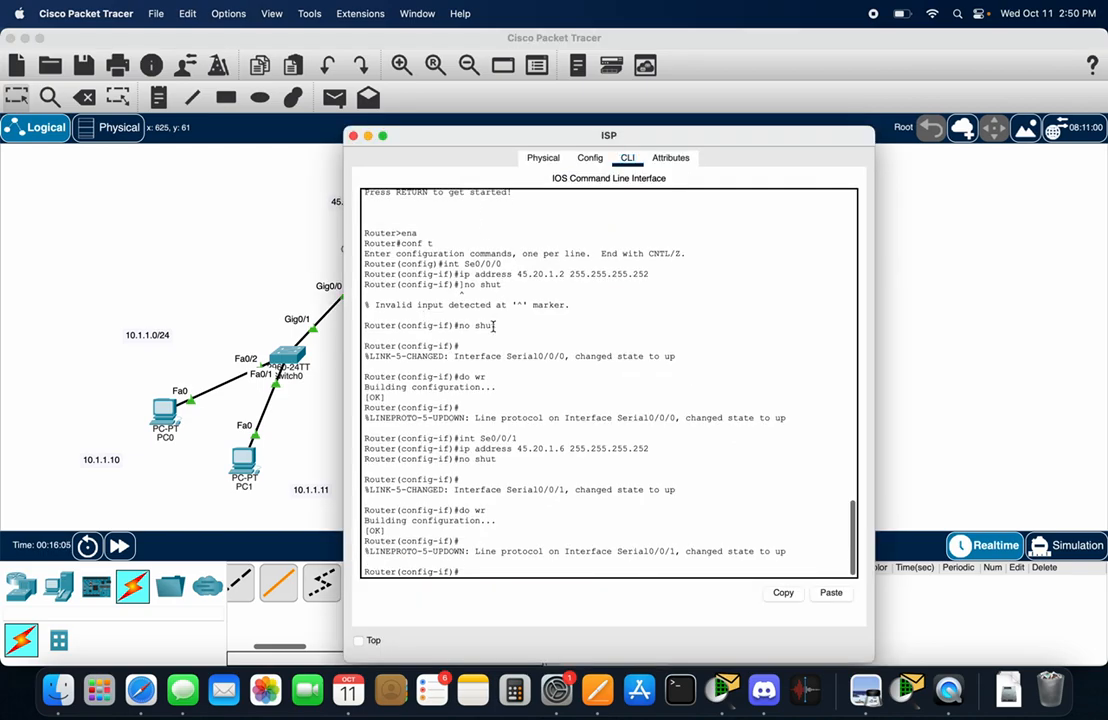
{"action": "type", "text": "ip route"}
{"action": "left_click_drag", "start_coordinate": [519, 139], "coordinate": [715, 128]}
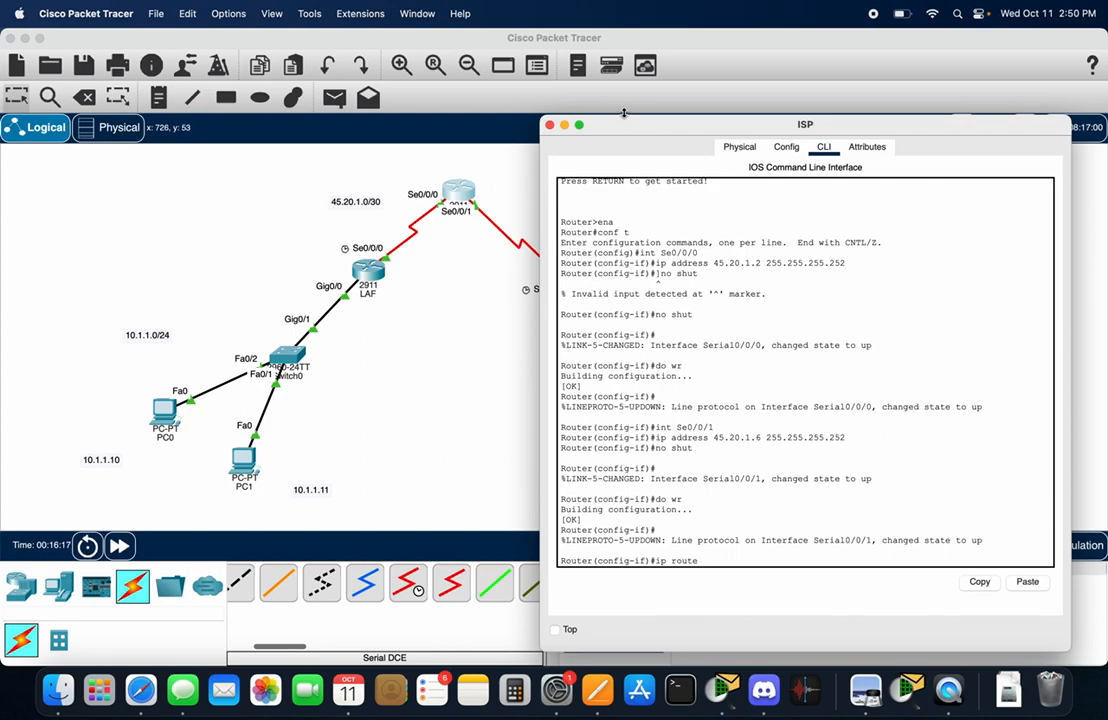
{"action": "left_click_drag", "start_coordinate": [625, 127], "coordinate": [143, 141]}
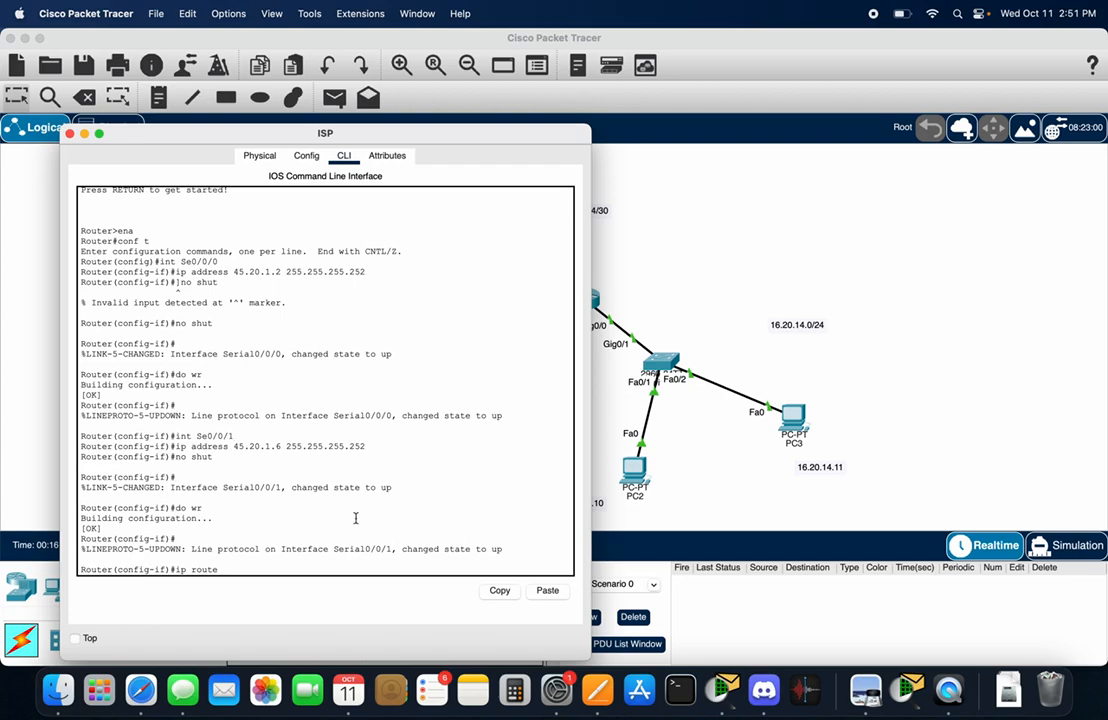
{"action": "type", "text": "1"}
{"action": "key", "text": "BackSpace"}
{"action": "mouse_move", "coordinate": [326, 135]}
{"action": "left_mouse_down"}
{"action": "mouse_move", "coordinate": [455, 119]}
{"action": "mouse_move", "coordinate": [665, 118]}
{"action": "mouse_move", "coordinate": [674, 128]}
{"action": "mouse_move", "coordinate": [633, 114]}
{"action": "mouse_move", "coordinate": [361, 129]}
{"action": "mouse_move", "coordinate": [381, 122]}
{"action": "left_mouse_up"}
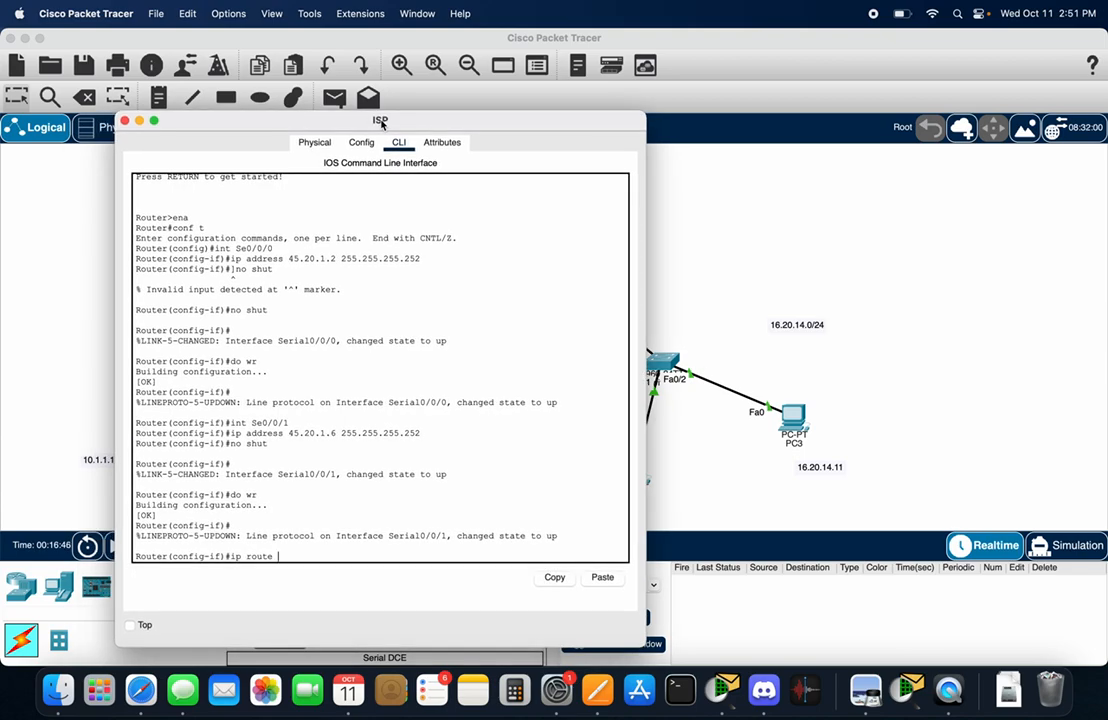
{"action": "left_click_drag", "start_coordinate": [381, 122], "coordinate": [725, 120]}
{"action": "type", "text": "10.1"}
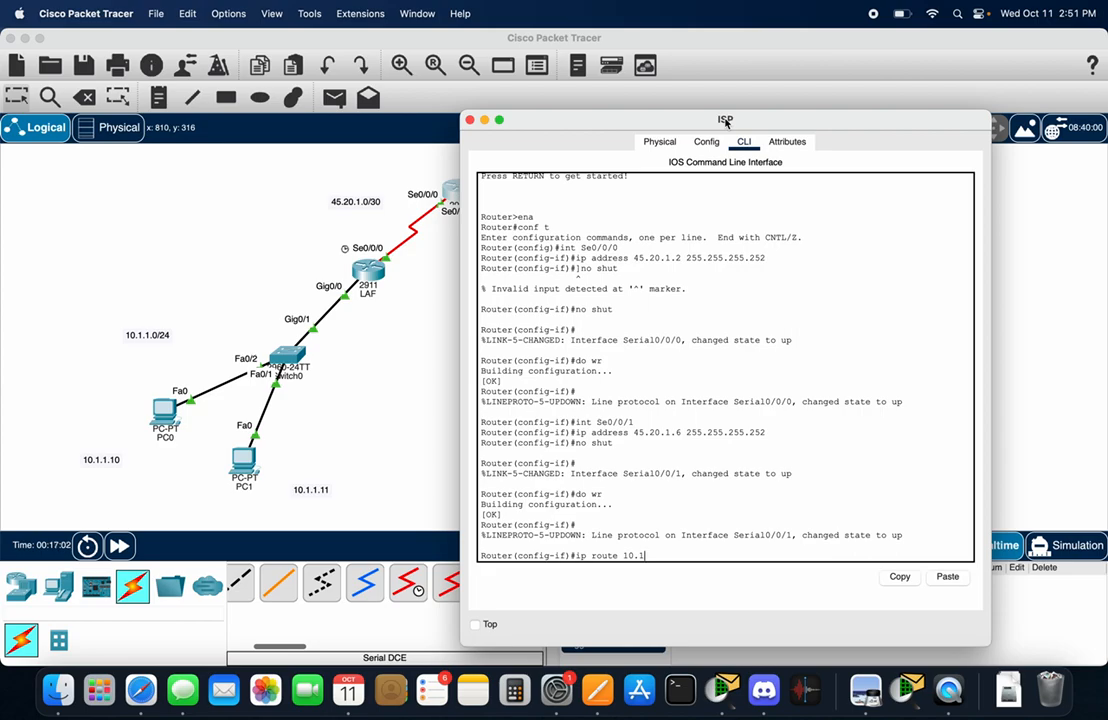
{"action": "type", "text": ".1.0 255."}
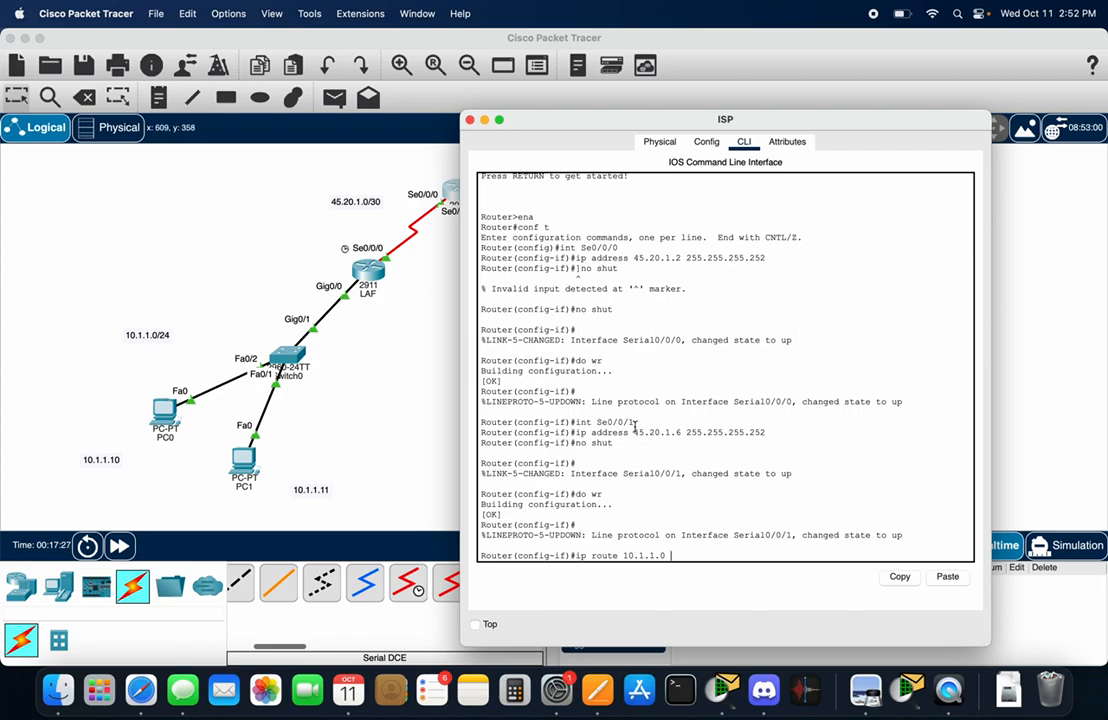
{"action": "type", "text": "255.255.255.0"}
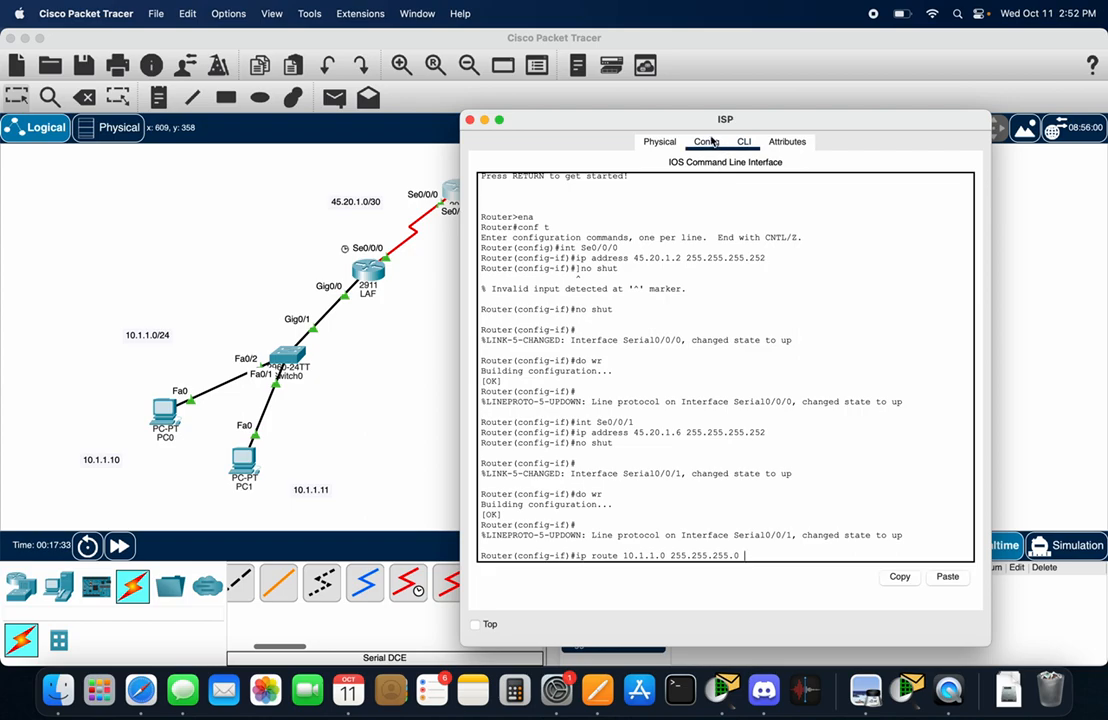
{"action": "left_click_drag", "start_coordinate": [707, 121], "coordinate": [686, 262]}
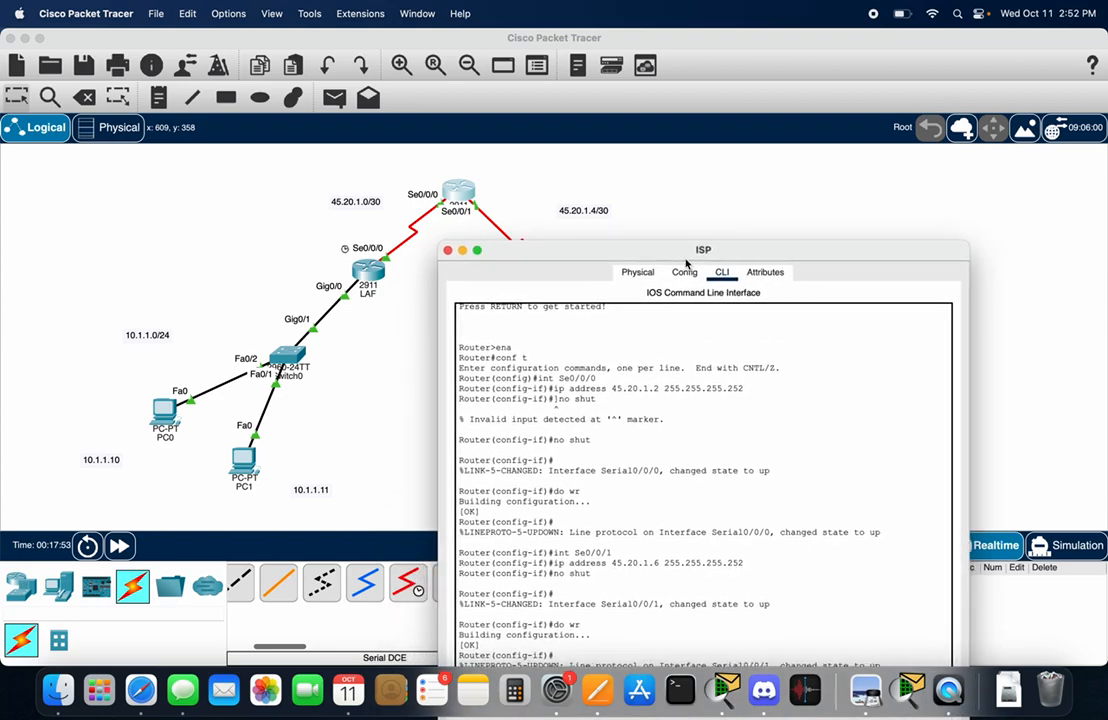
{"action": "left_click_drag", "start_coordinate": [602, 263], "coordinate": [648, 180]}
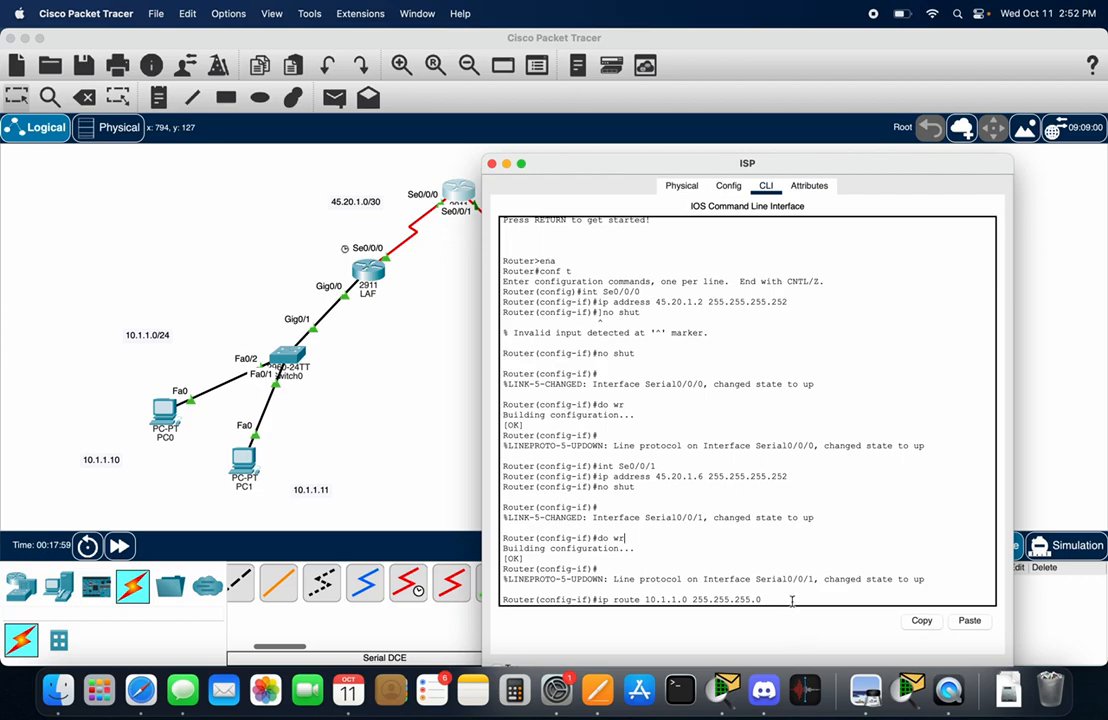
{"action": "type", "text": "45."}
{"action": "type", "text": "20.1.1"}
{"action": "left_click", "coordinate": [757, 439]}
{"action": "key", "text": "Return"}
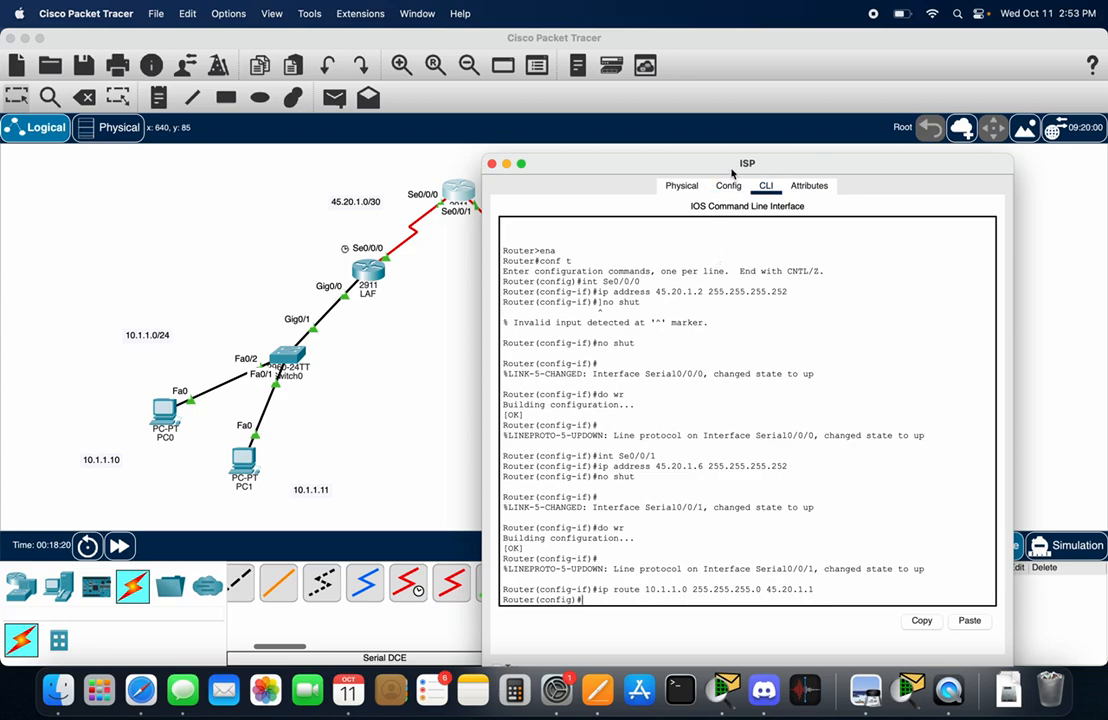
Add a static route on ISP to 16.20.14.0 with mask 255.255.255.0 via 45.20.1.5, and close the router's window.
{"action": "left_click_drag", "start_coordinate": [722, 167], "coordinate": [488, 188]}
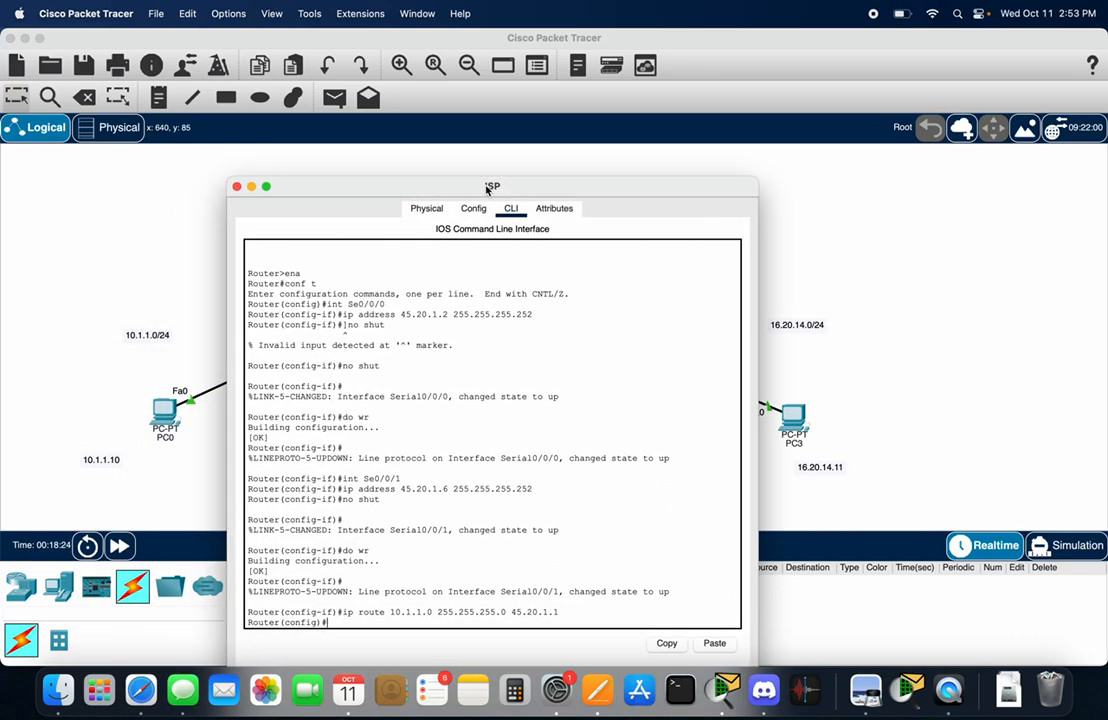
{"action": "type", "text": "route 16.20.14.0 255.255.255.0"}
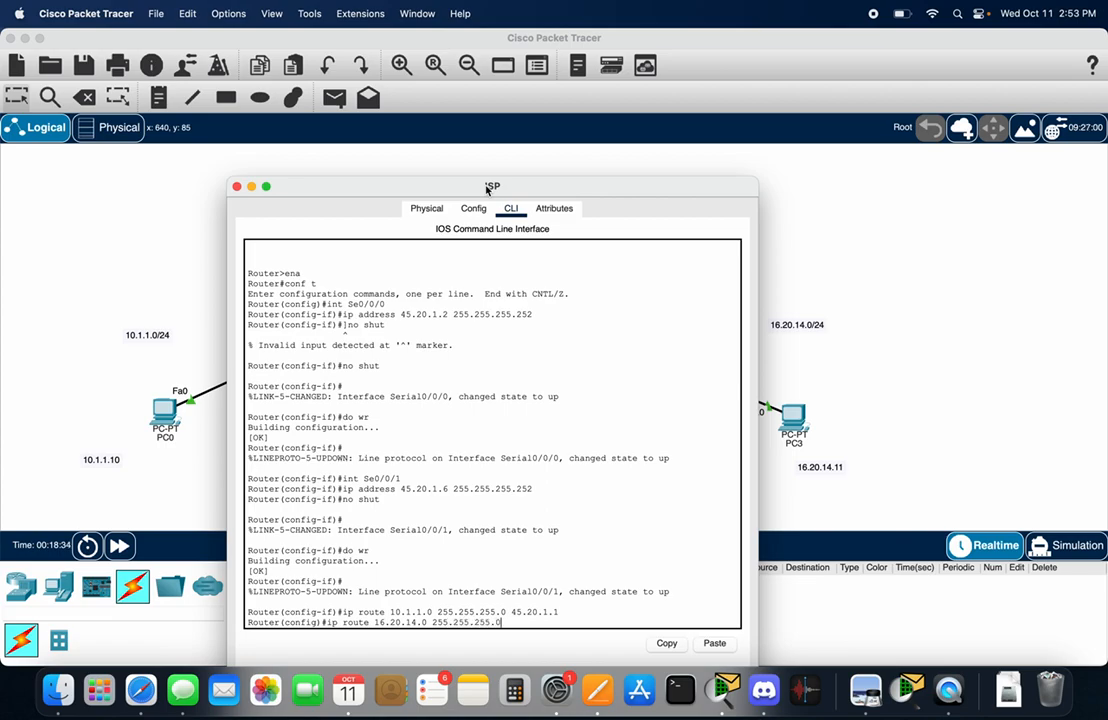
{"action": "left_click_drag", "start_coordinate": [487, 190], "coordinate": [270, 186]}
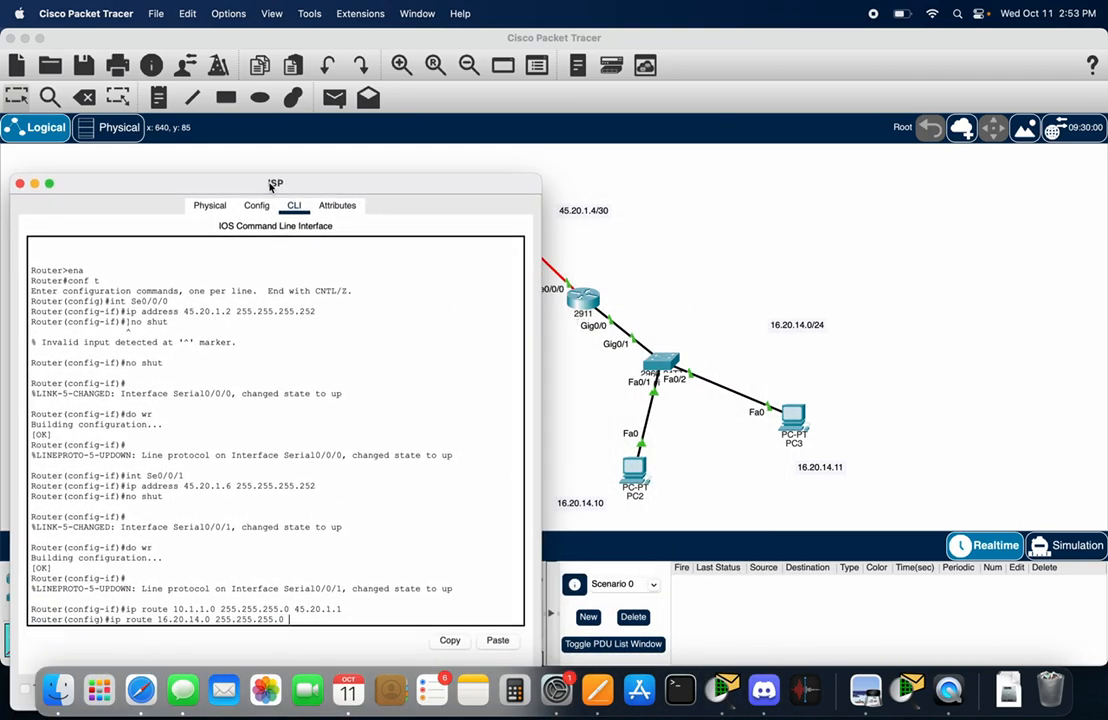
{"action": "type", "text": "4"}
{"action": "type", "text": "5.20.1.5"}
{"action": "key", "text": "Return"}
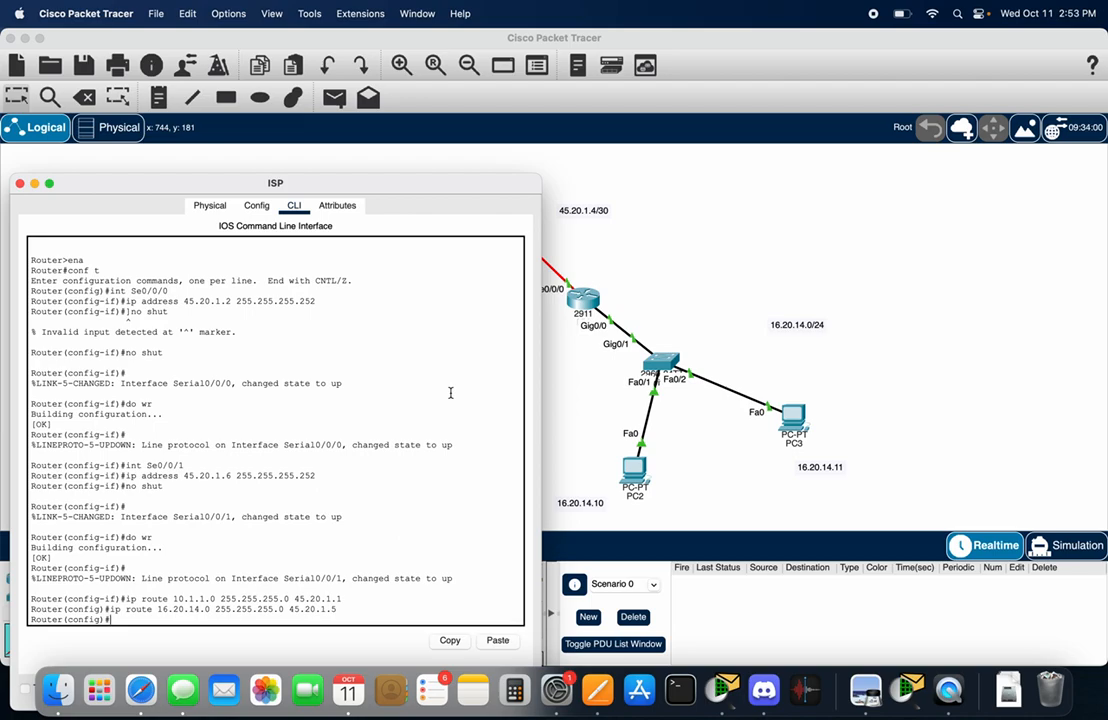
{"action": "left_click", "coordinate": [19, 183]}
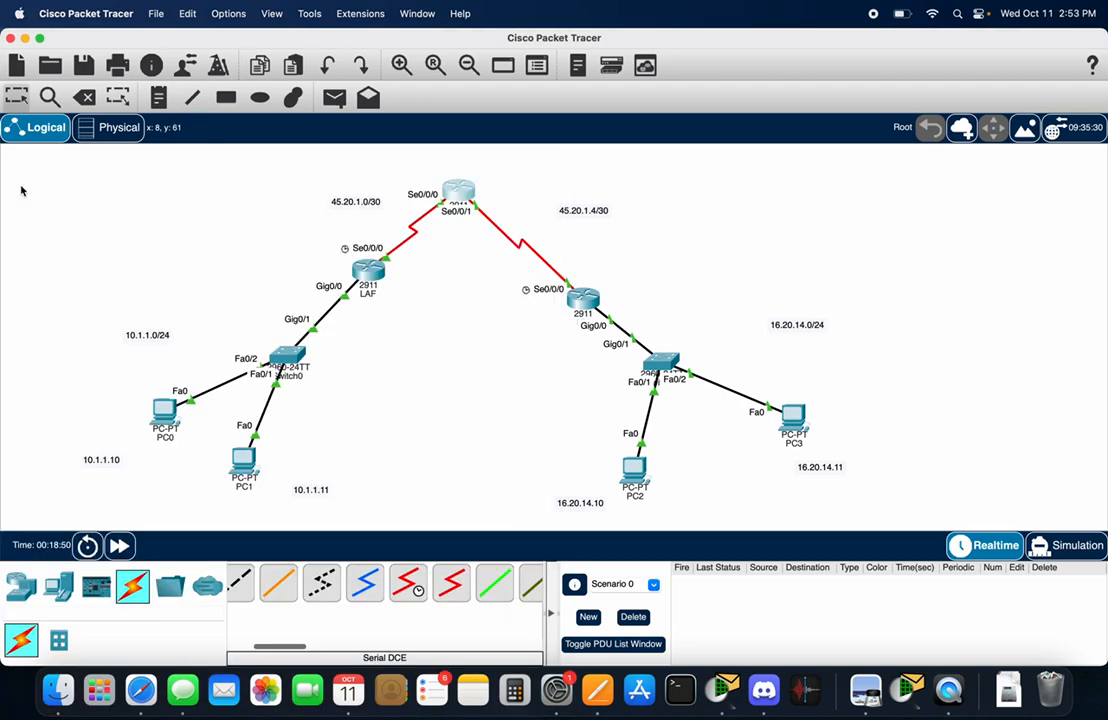
Check PC0's IP configuration and ping PC1 at 10.1.1.11 from PC0's command prompt.
{"action": "left_click", "coordinate": [163, 411]}
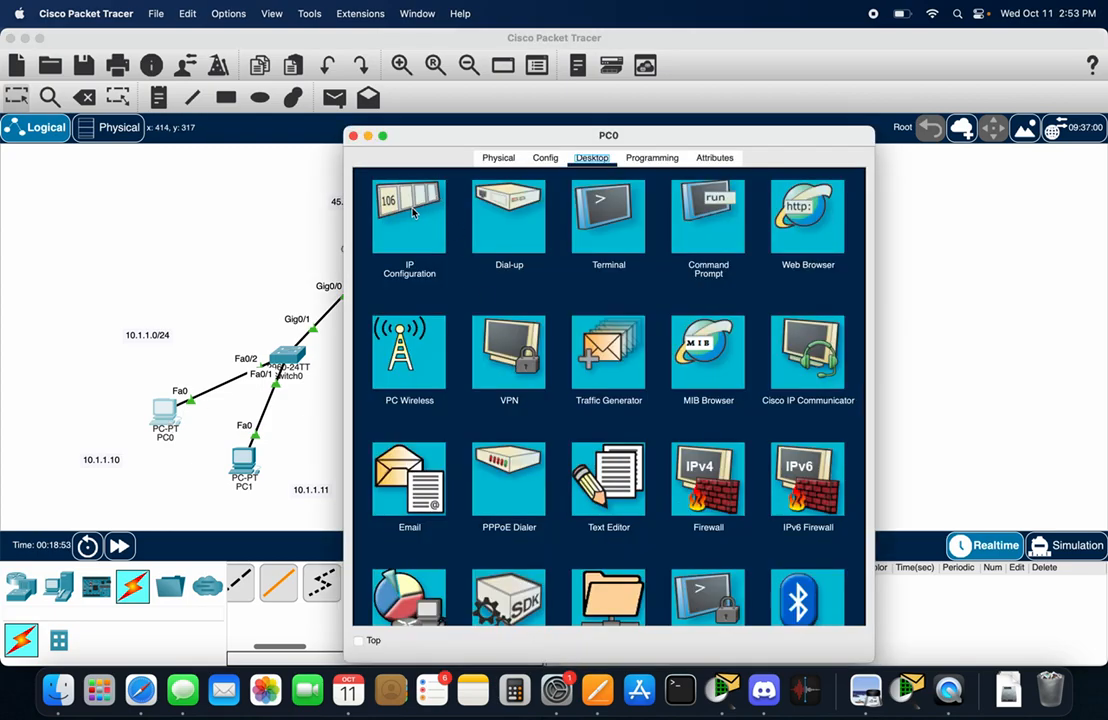
{"action": "left_click", "coordinate": [393, 237]}
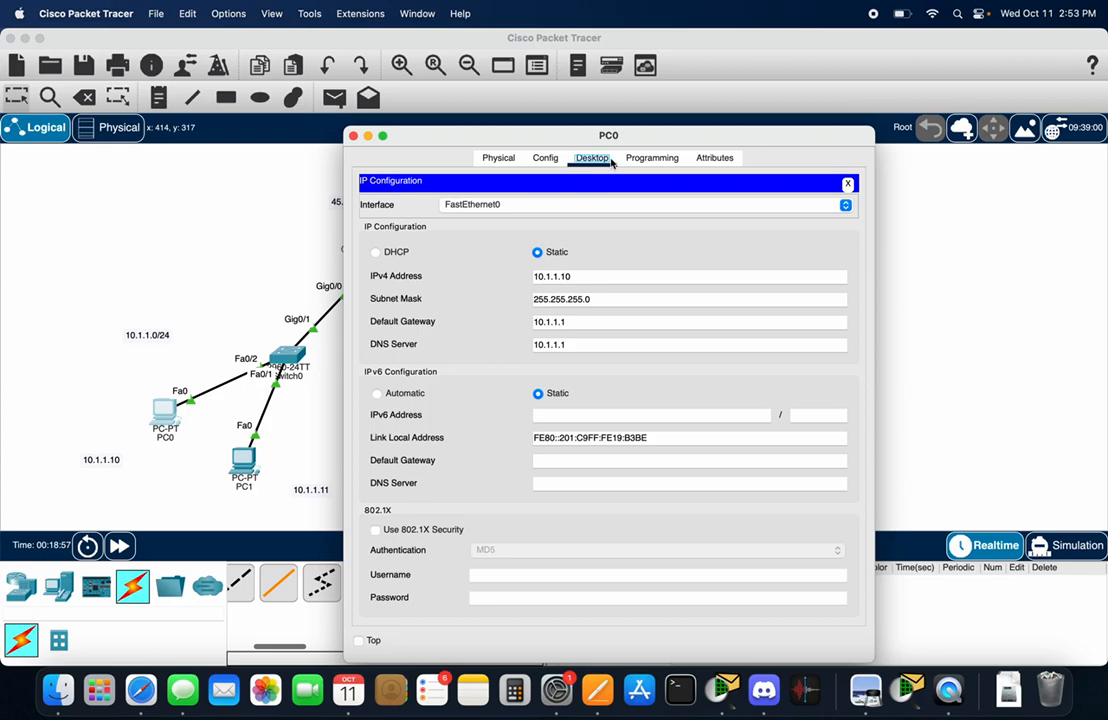
{"action": "left_click", "coordinate": [847, 185]}
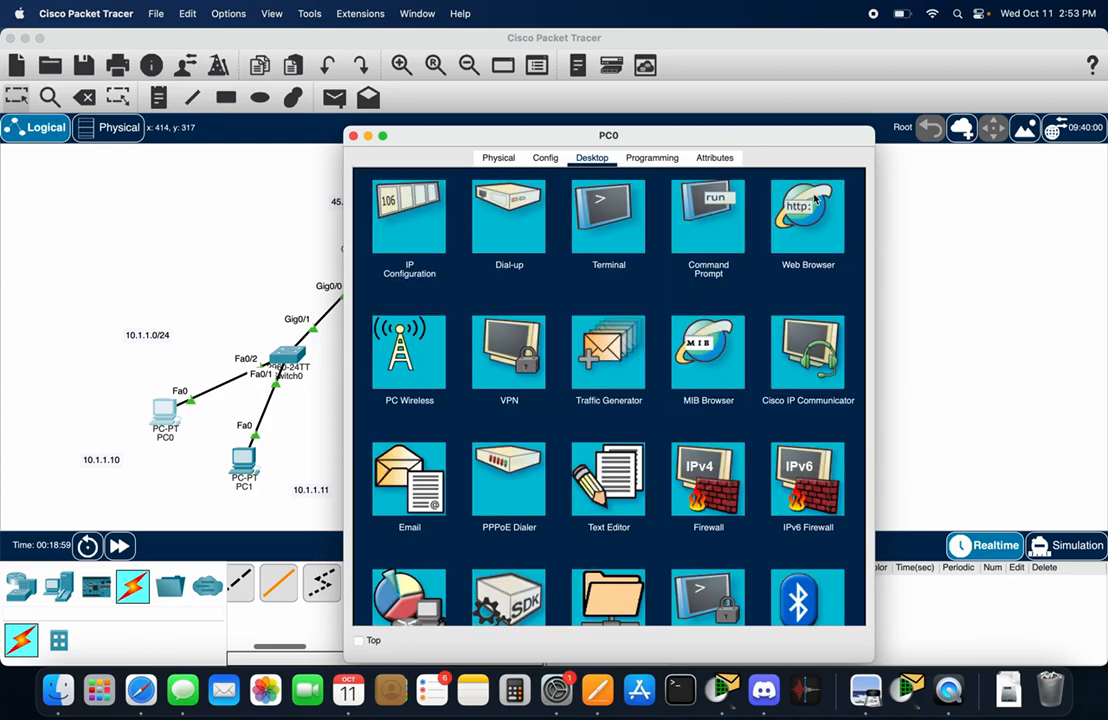
{"action": "left_click", "coordinate": [713, 230]}
{"action": "type", "text": "ping"}
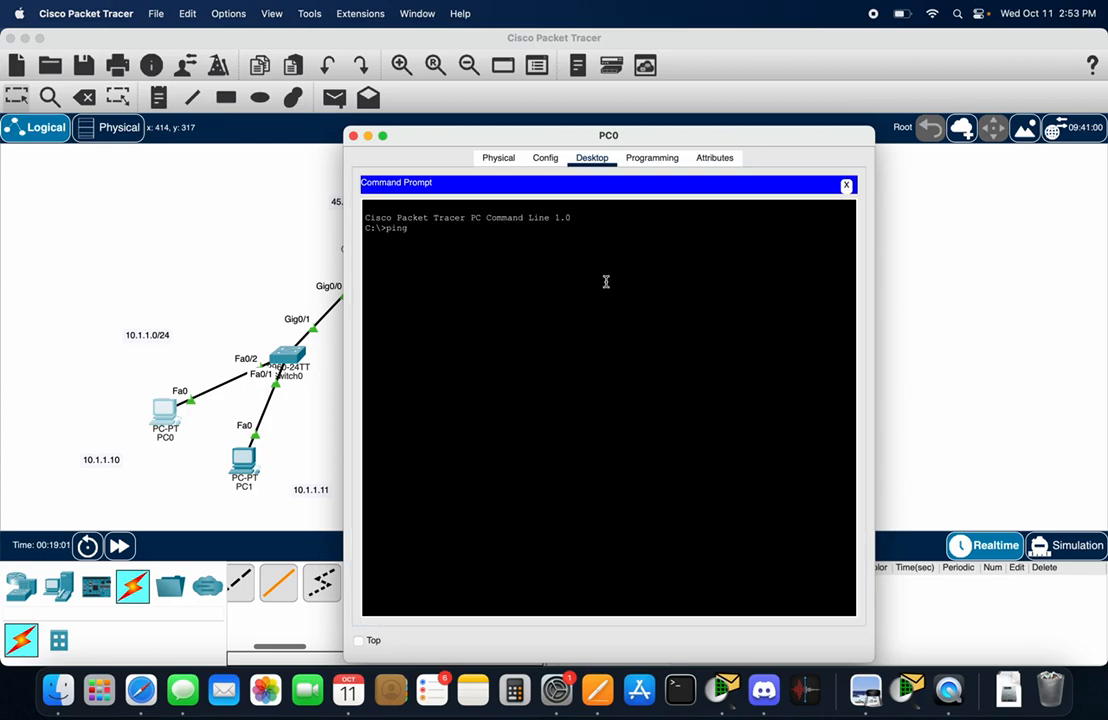
{"action": "left_click_drag", "start_coordinate": [505, 140], "coordinate": [564, 161]}
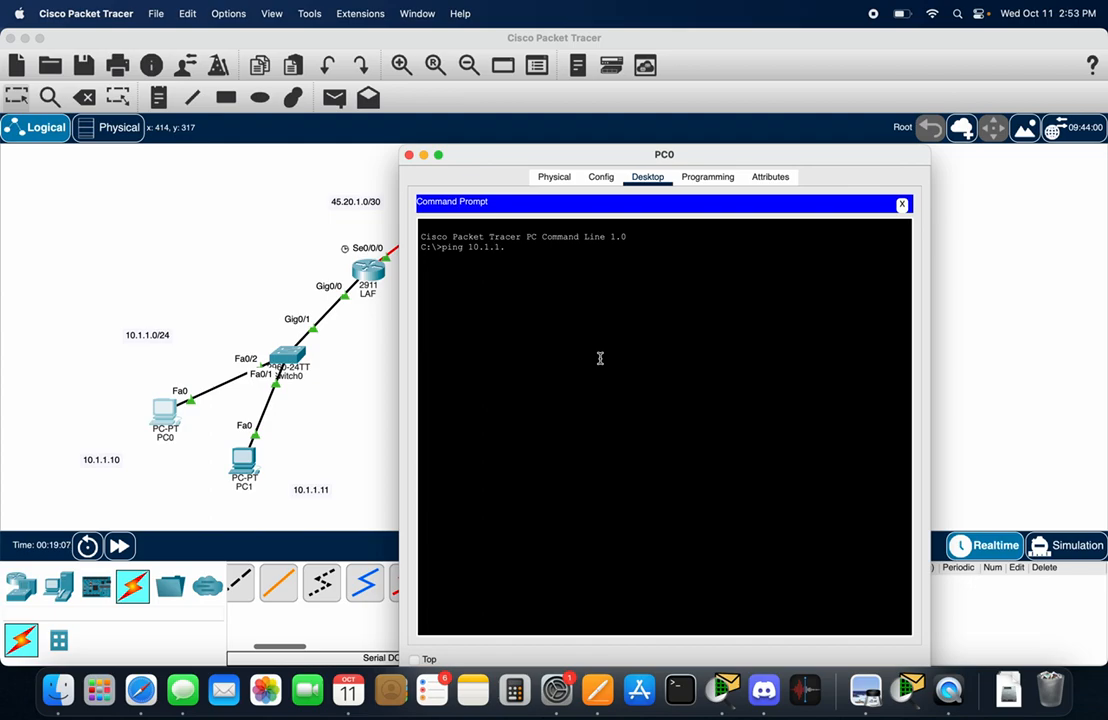
{"action": "type", "text": "10.1.1.11"}
{"action": "key", "text": "Return"}
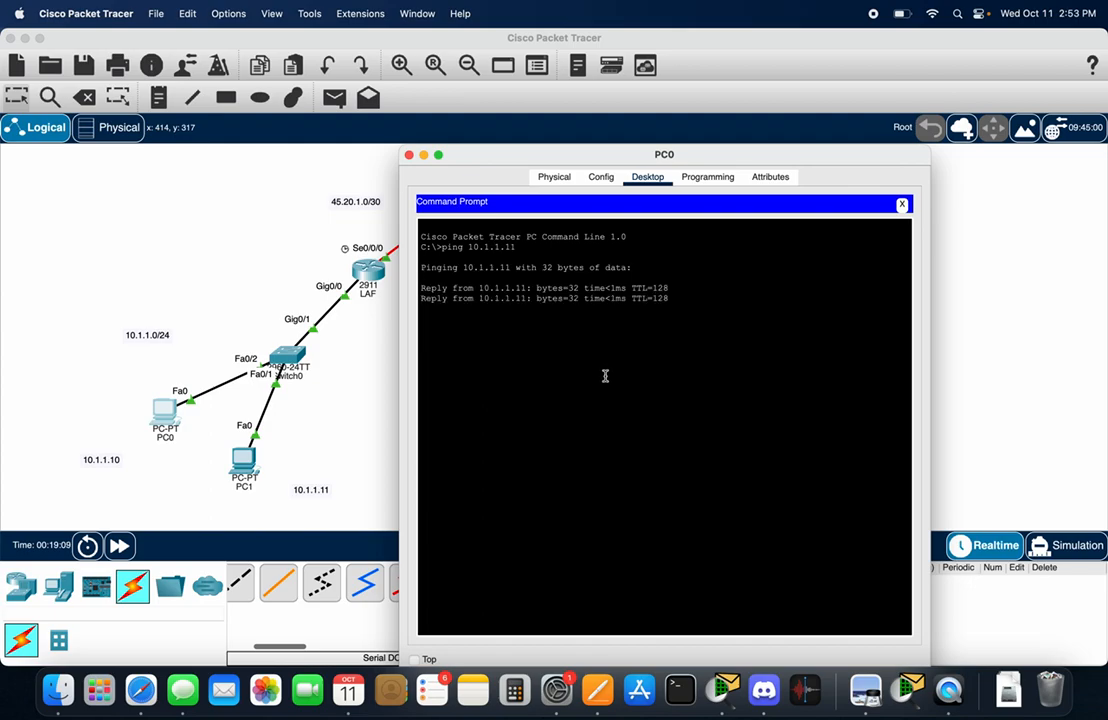
Ping PC3 at 16.20.14.11 from PC0's command prompt and close the prompt.
{"action": "left_click_drag", "start_coordinate": [640, 155], "coordinate": [389, 137]}
{"action": "type", "text": "ping 16.20.14."}
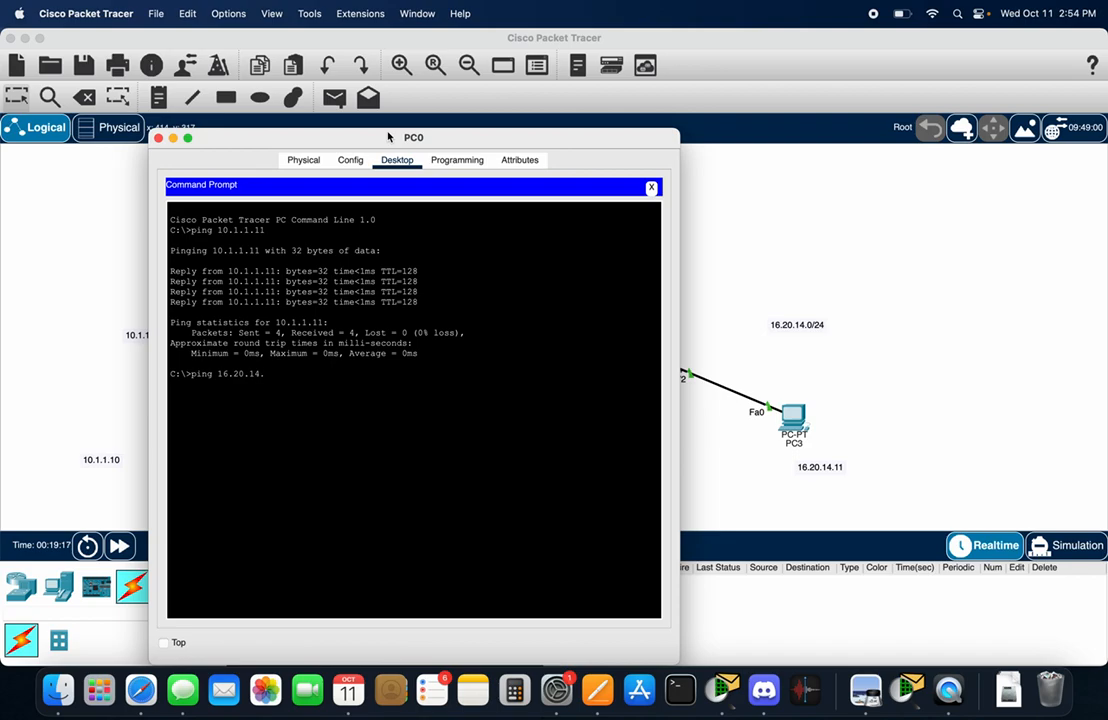
{"action": "type", "text": "11"}
{"action": "key", "text": "Return"}
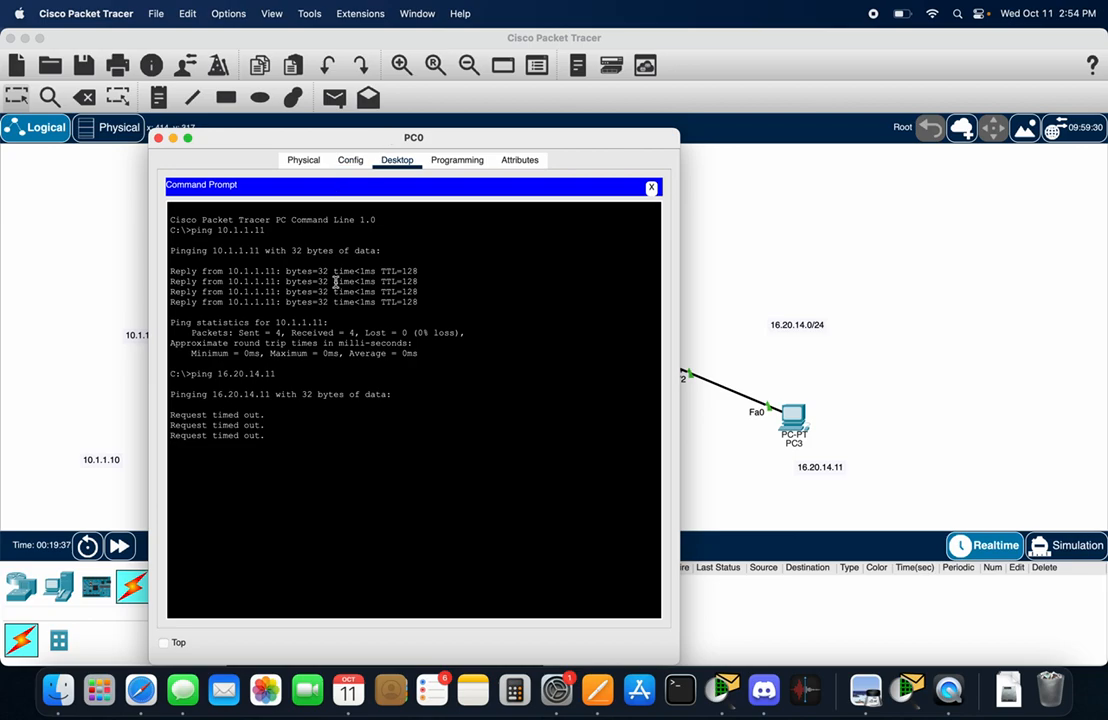
{"action": "left_click", "coordinate": [651, 187]}
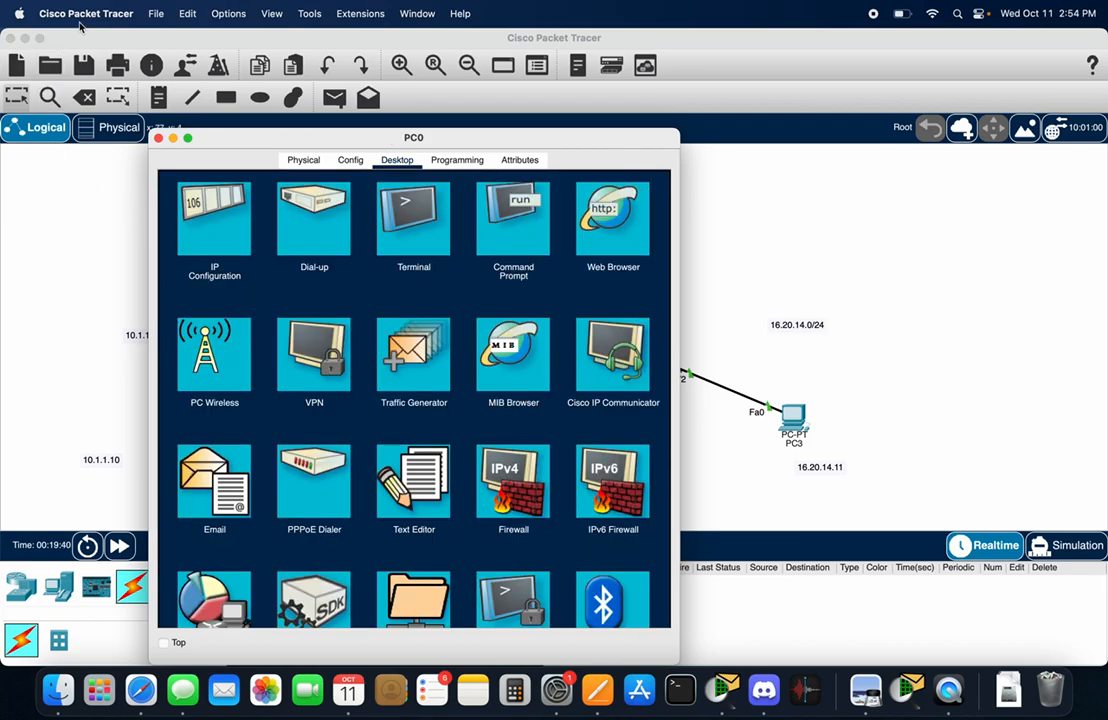
Save the network as video in the saves folder and open the saved file 10-11-23 class.pkt.
{"action": "left_click", "coordinate": [156, 13]}
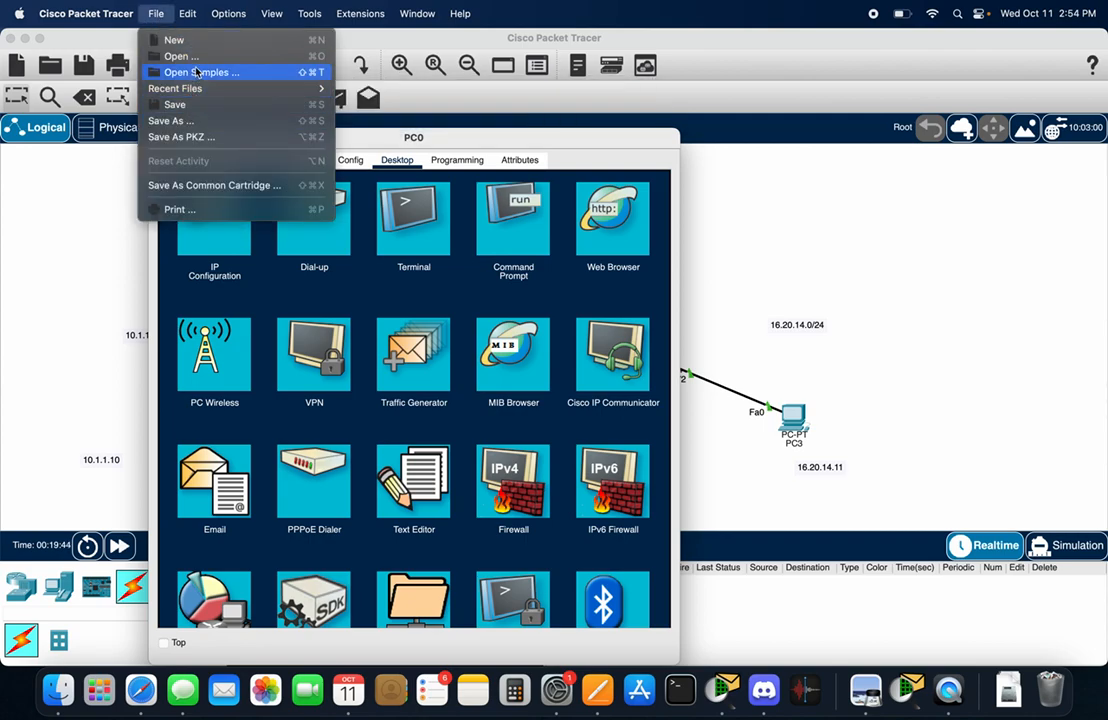
{"action": "left_click", "coordinate": [172, 55]}
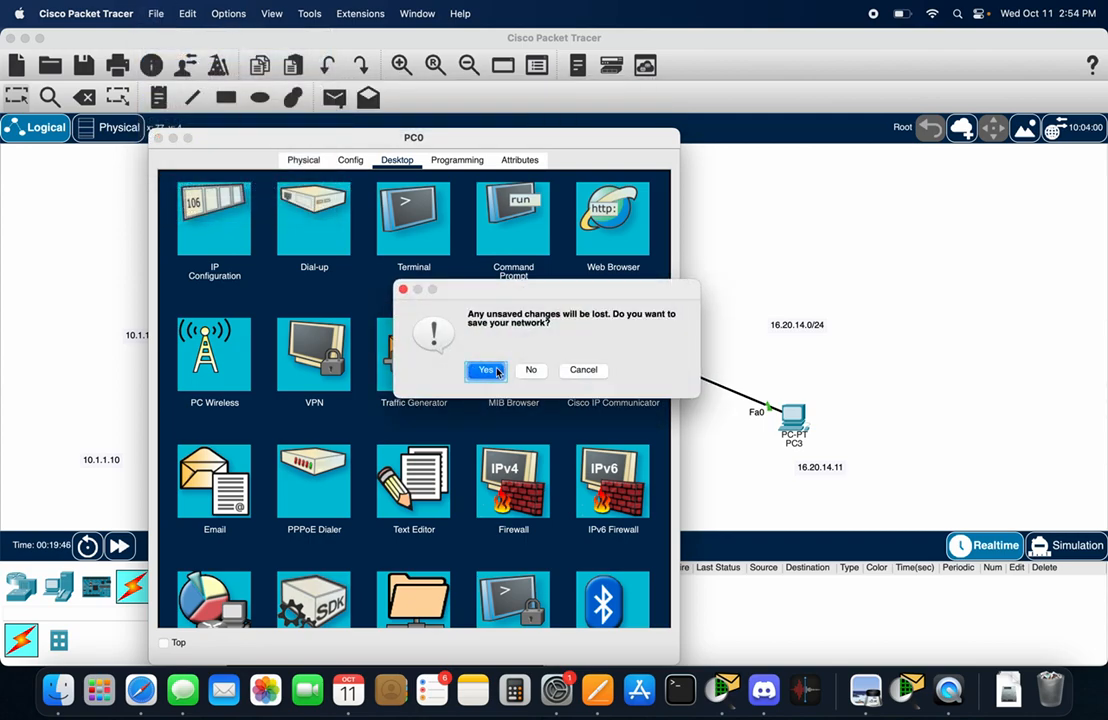
{"action": "left_click", "coordinate": [493, 368]}
{"action": "type", "text": "video"}
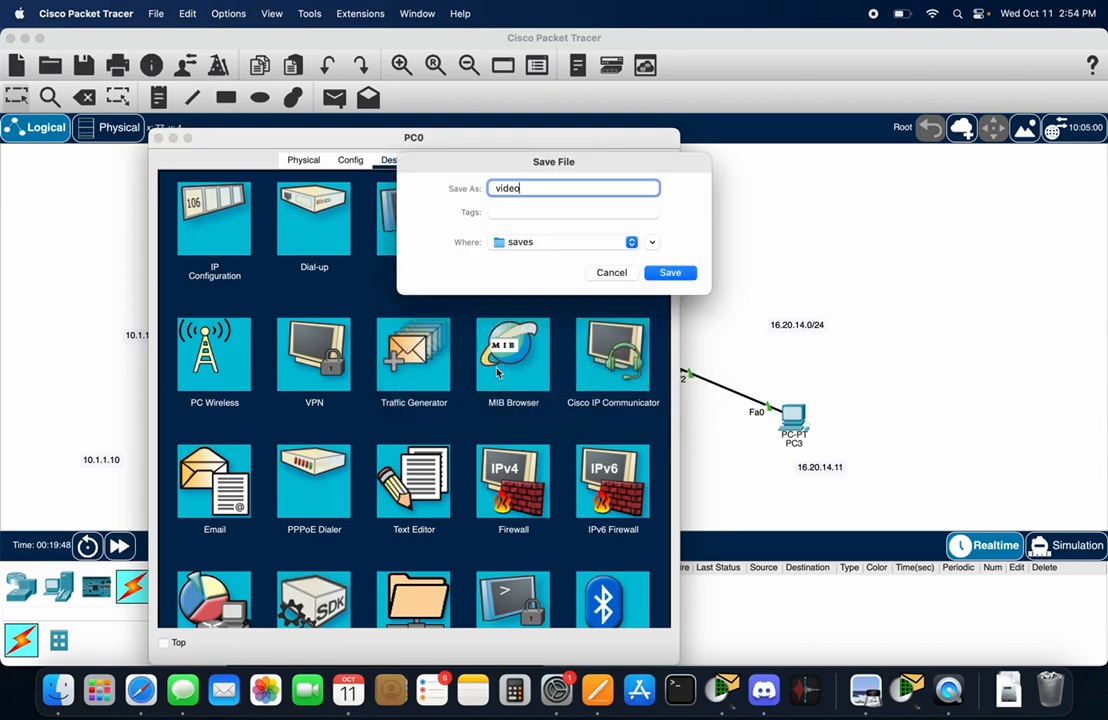
{"action": "key", "text": "Return"}
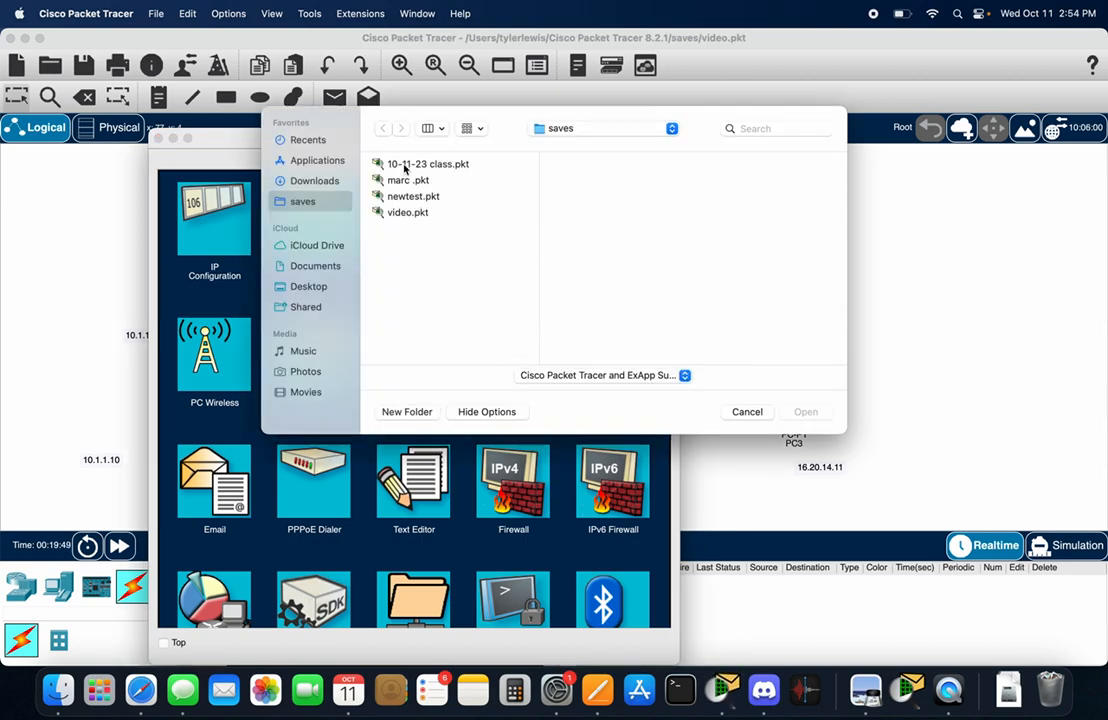
{"action": "left_click", "coordinate": [405, 168]}
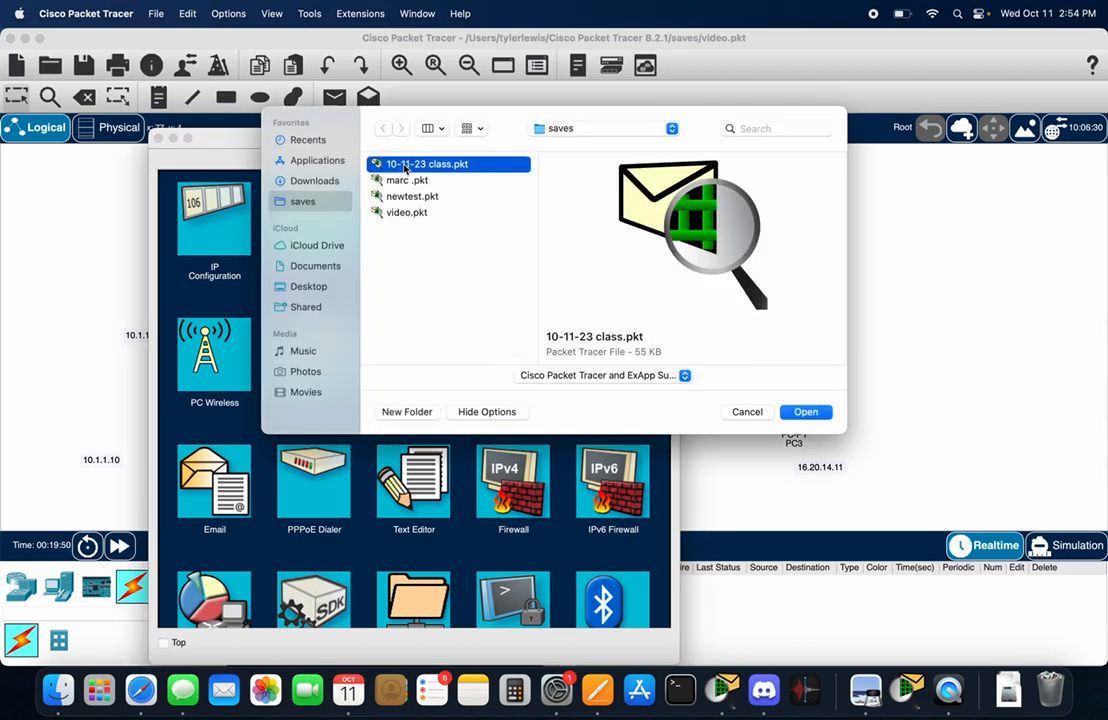
{"action": "left_click", "coordinate": [810, 414]}
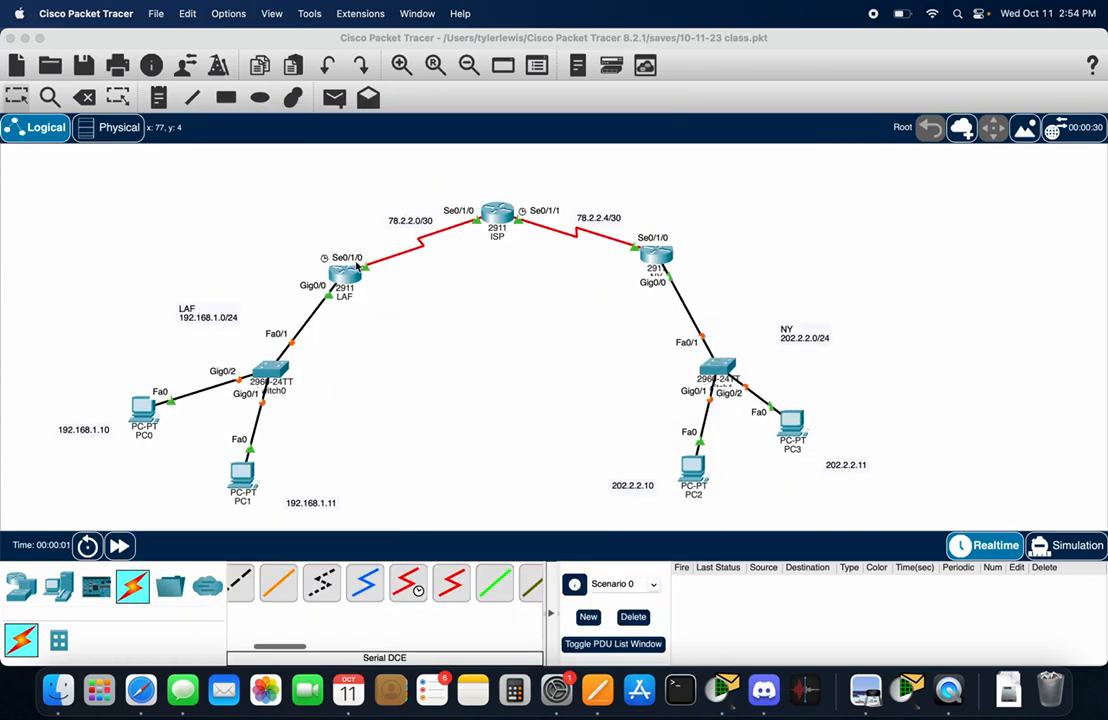
Display the IP routing table from the ISP router's command line in privileged mode, and close the router's window.
{"action": "left_click", "coordinate": [509, 228]}
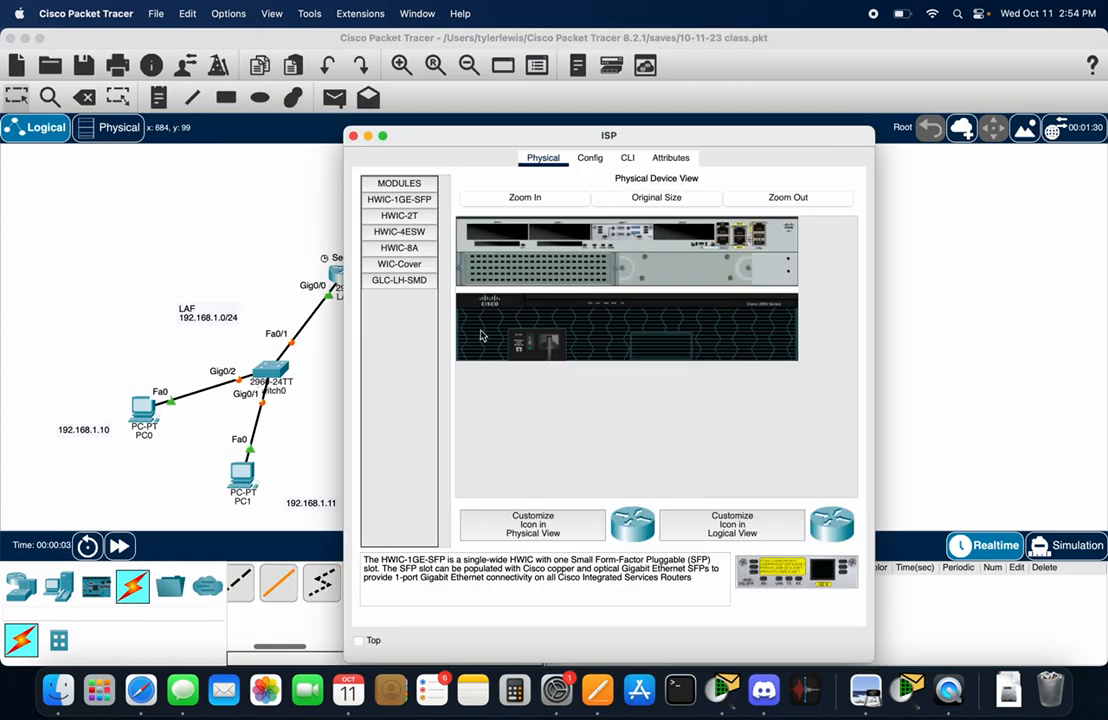
{"action": "left_click", "coordinate": [630, 162]}
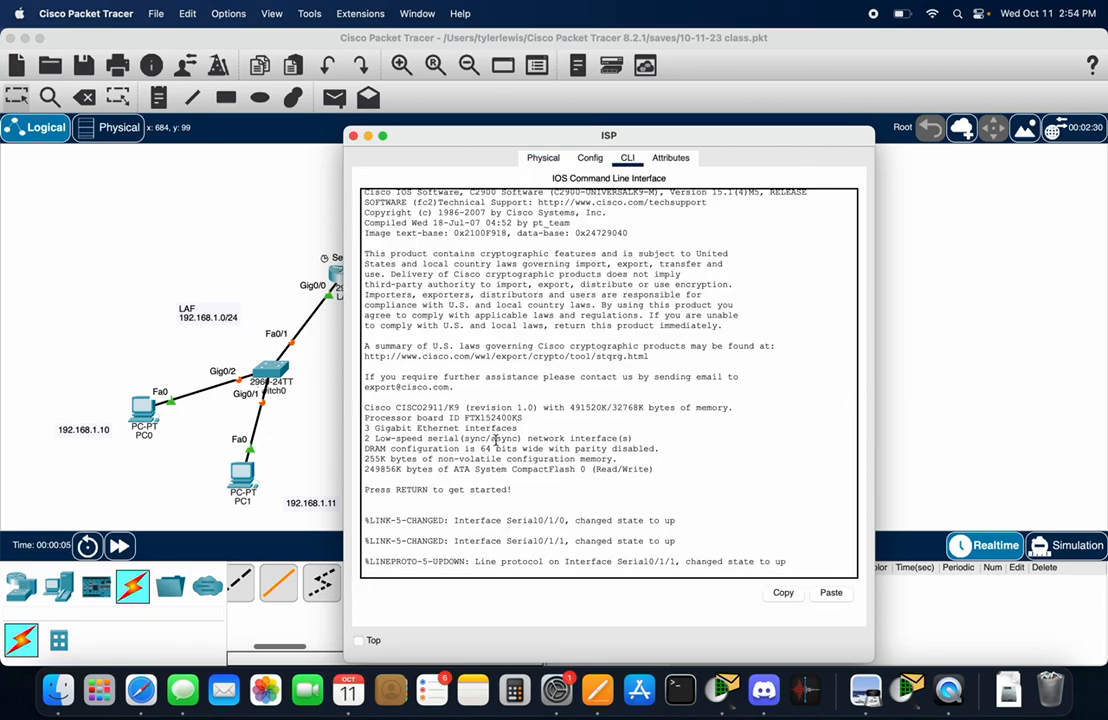
{"action": "key", "text": "Return"}
{"action": "type", "text": "en"}
{"action": "key", "text": "Return"}
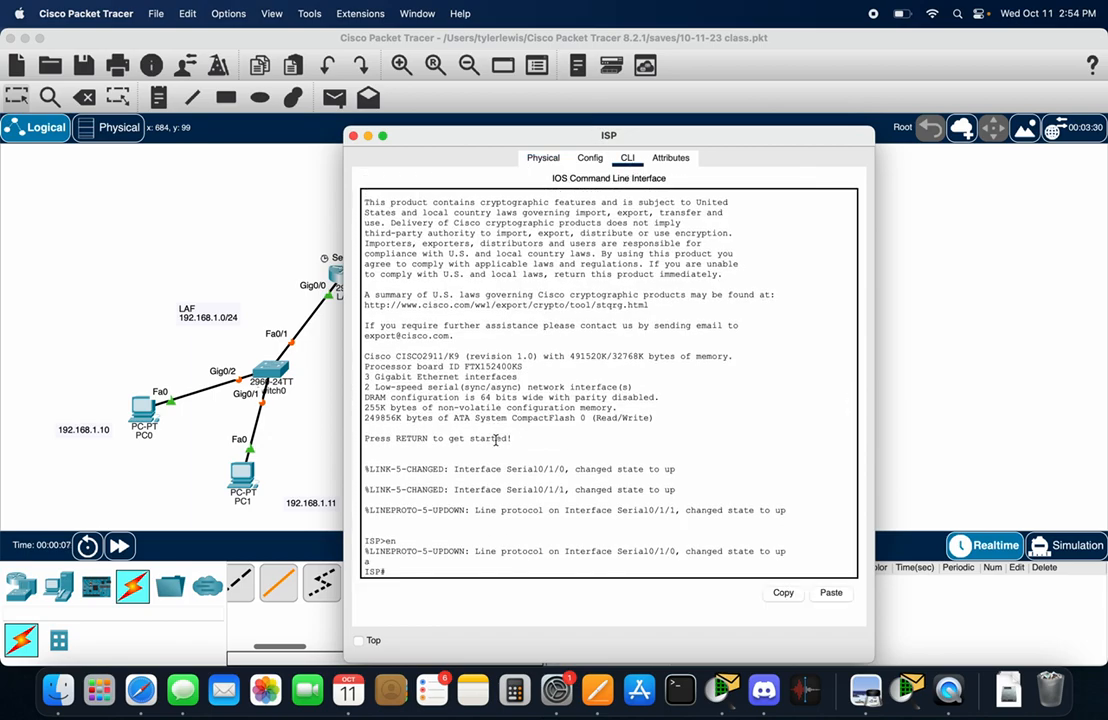
{"action": "type", "text": "show ip route"}
{"action": "key", "text": "Return"}
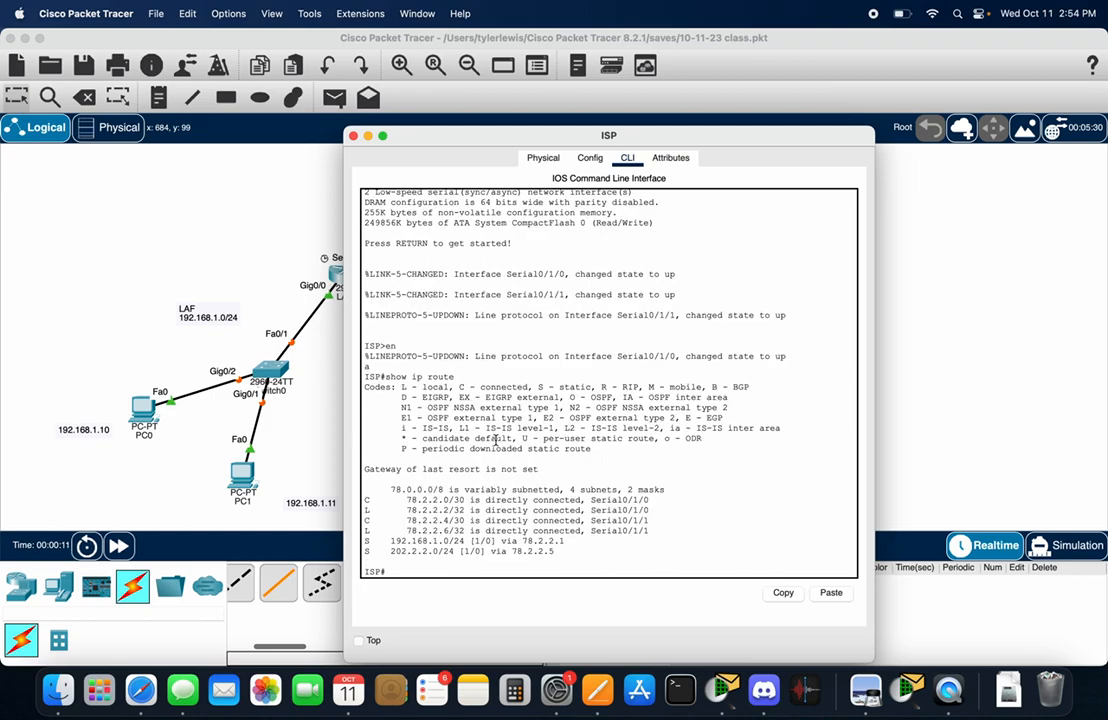
{"action": "left_click_drag", "start_coordinate": [558, 138], "coordinate": [741, 89]}
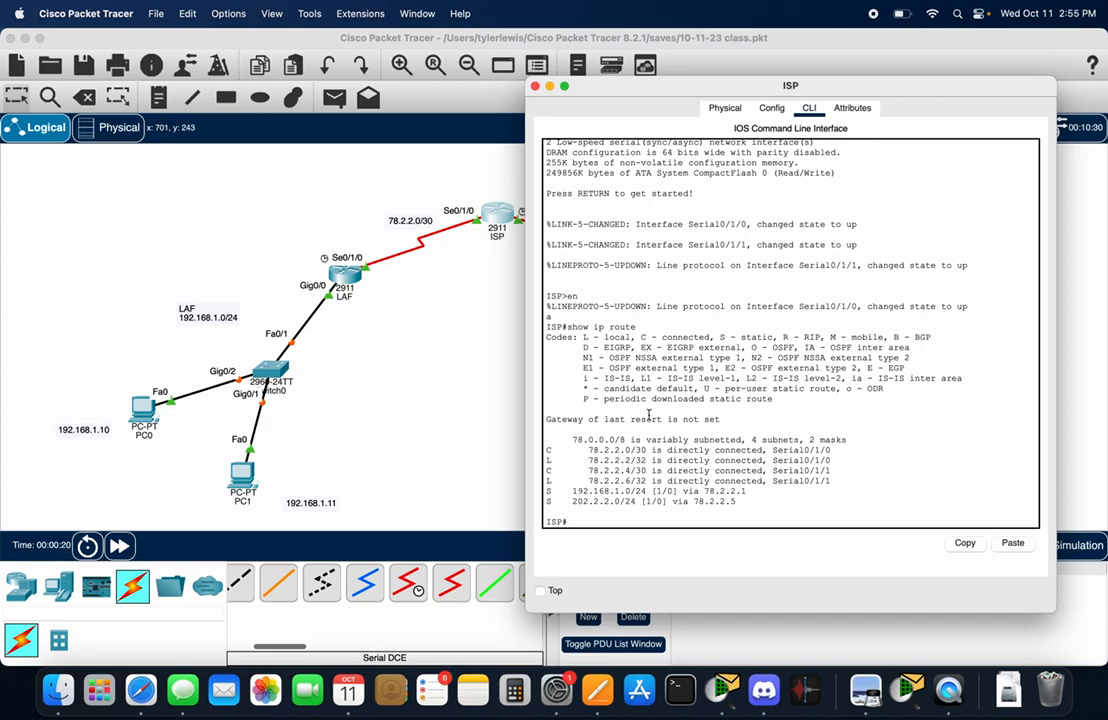
{"action": "left_click", "coordinate": [536, 86]}
Reopen the recent network file video.pkt in place of the class file.
{"action": "left_click", "coordinate": [156, 13]}
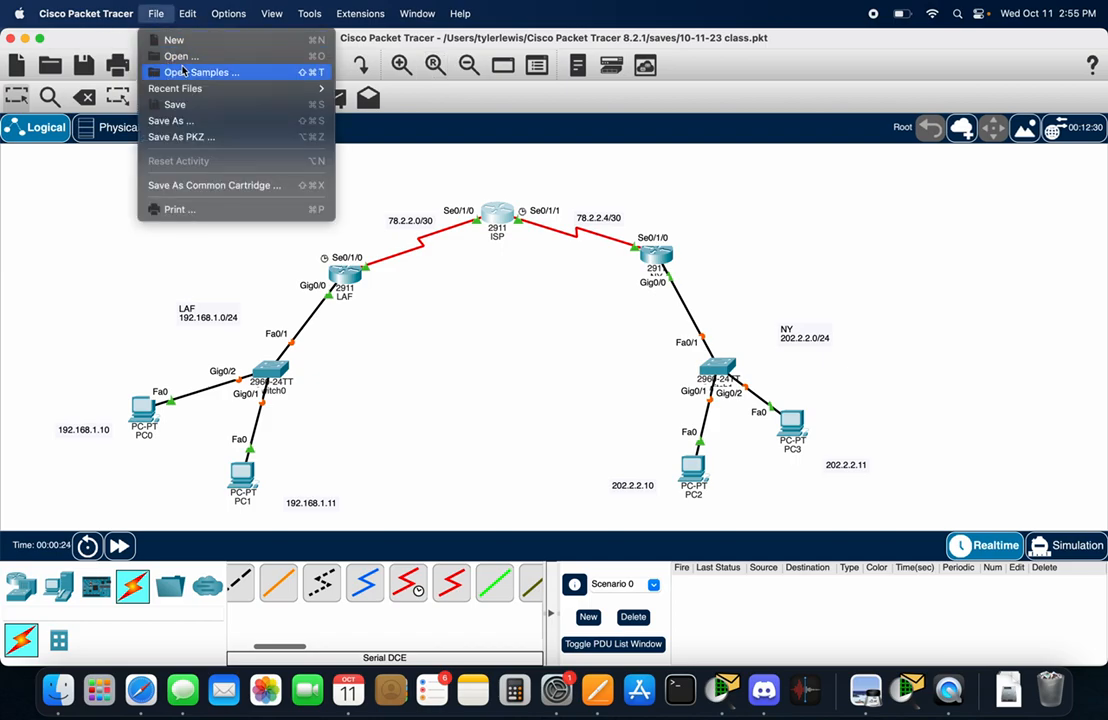
{"action": "mouse_move", "coordinate": [225, 89]}
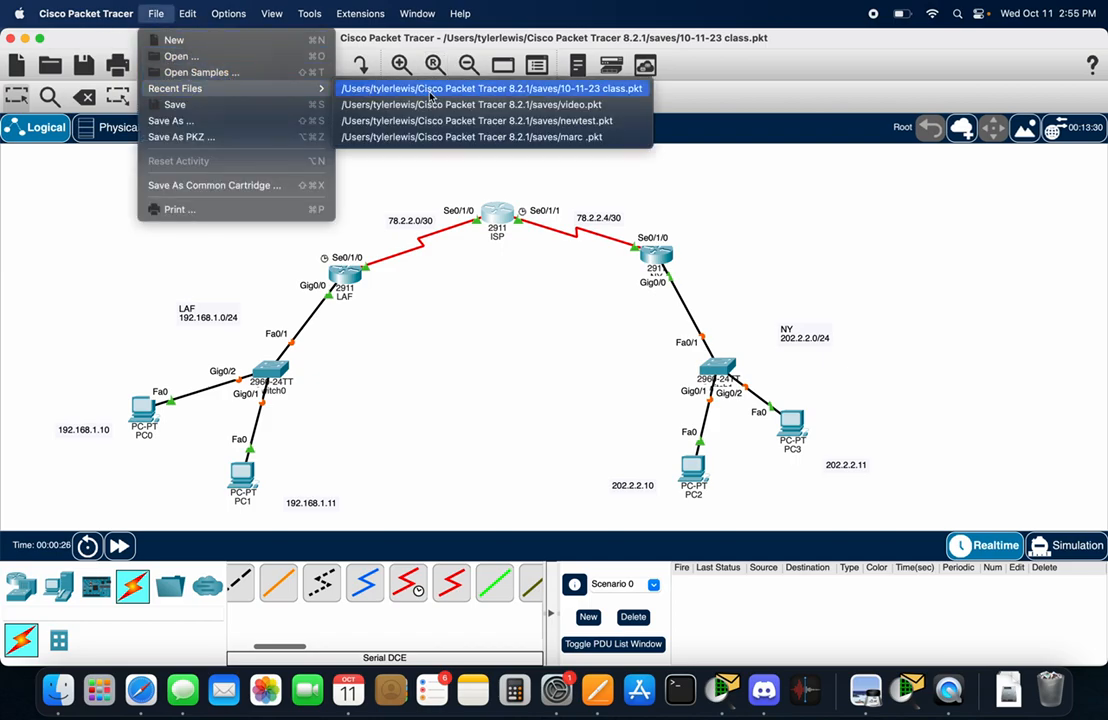
{"action": "left_click", "coordinate": [425, 105]}
{"action": "left_click", "coordinate": [488, 369]}
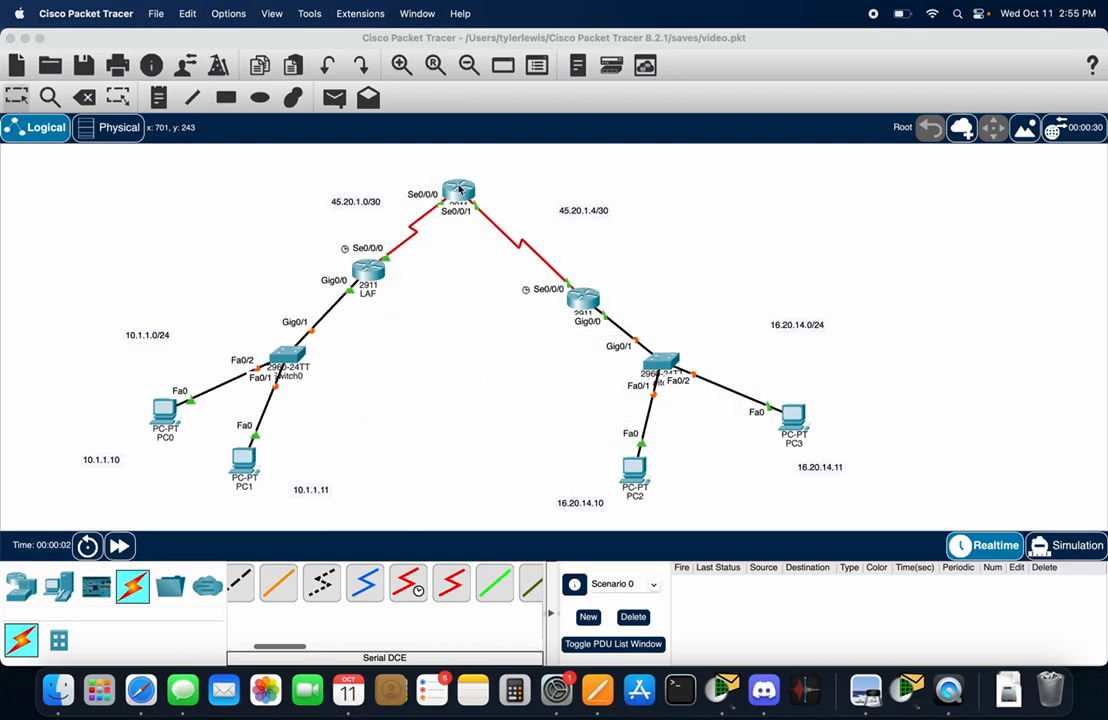
Open the ISP router's command line and enter privileged EXEC mode.
{"action": "left_click", "coordinate": [459, 189]}
{"action": "left_click", "coordinate": [626, 157]}
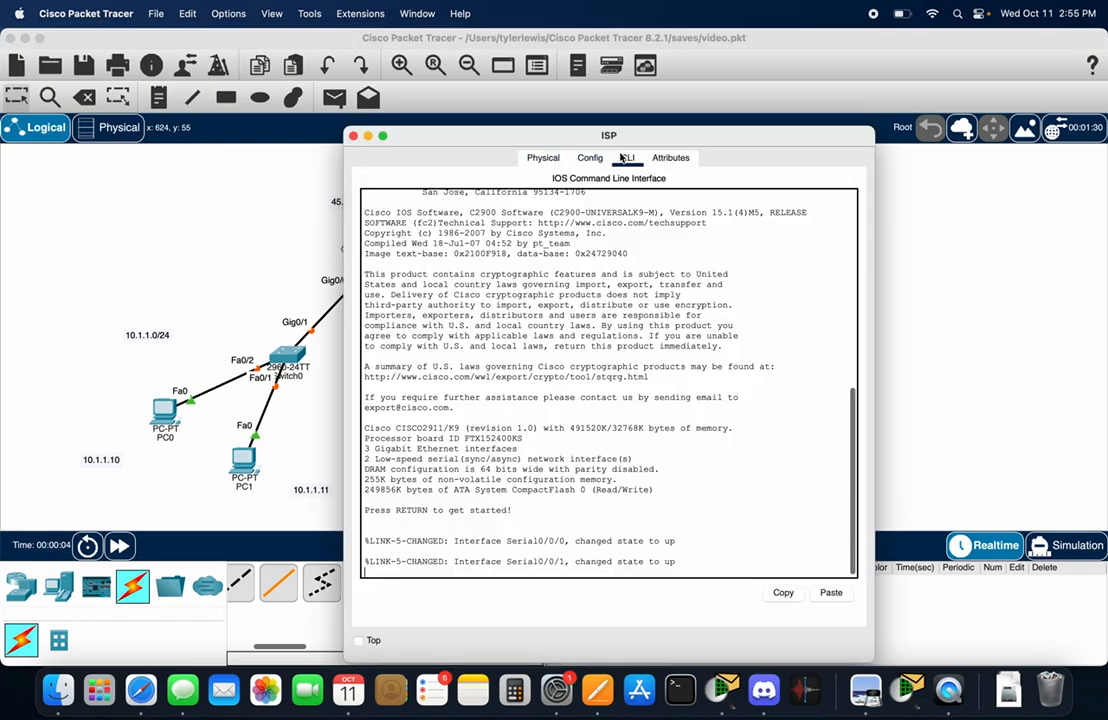
{"action": "key", "text": "Return"}
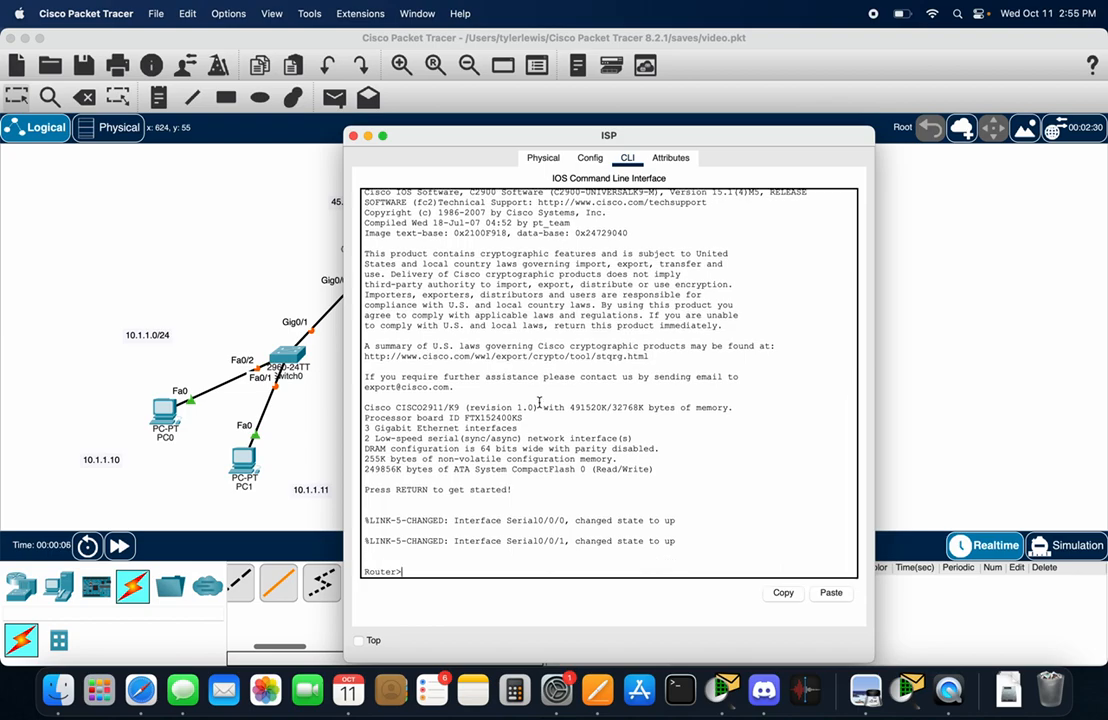
{"action": "type", "text": "ena"}
{"action": "key", "text": "Return"}
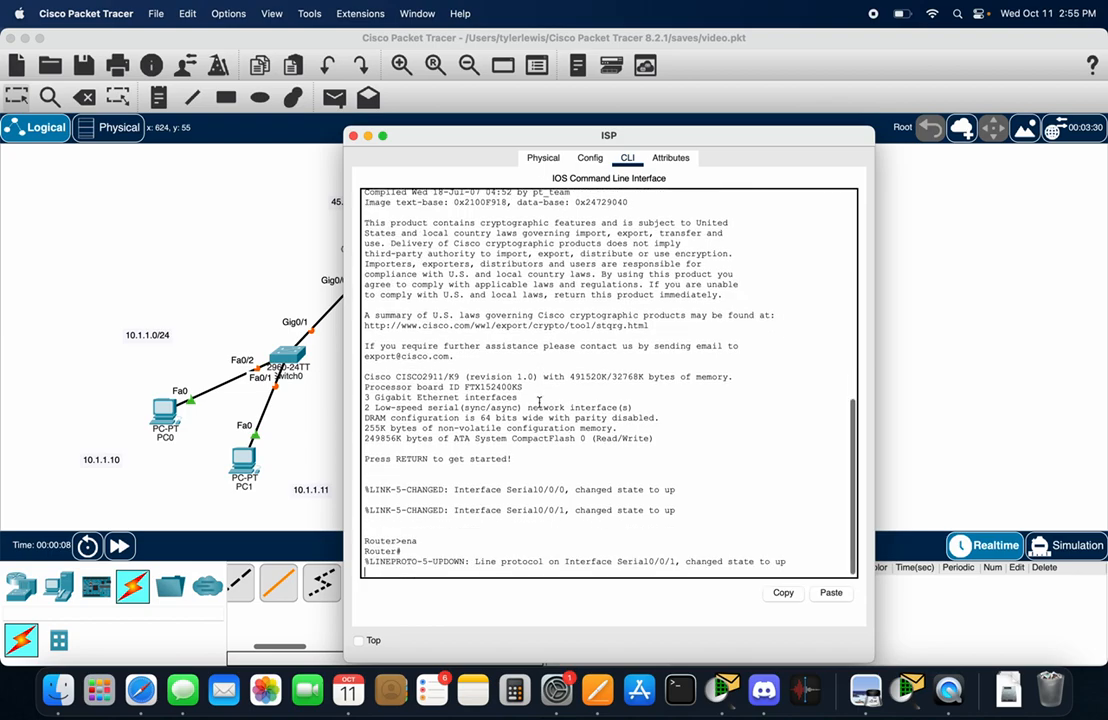
Try to list the show command options from global configuration mode, and return to privileged mode.
{"action": "key", "text": "Return"}
{"action": "key", "text": "BackSpace"}
{"action": "key", "text": "BackSpace"}
{"action": "type", "text": "conf t"}
{"action": "key", "text": "Return"}
{"action": "type", "text": "show ?"}
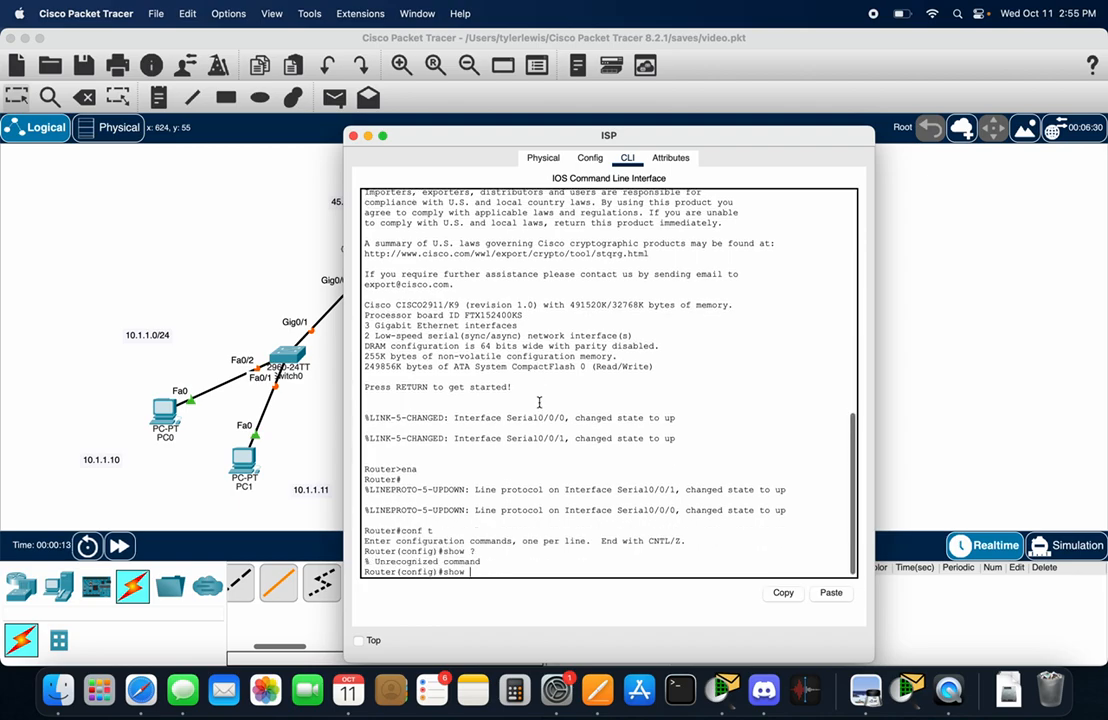
{"action": "type", "text": "exit"}
{"action": "key", "text": "Return"}
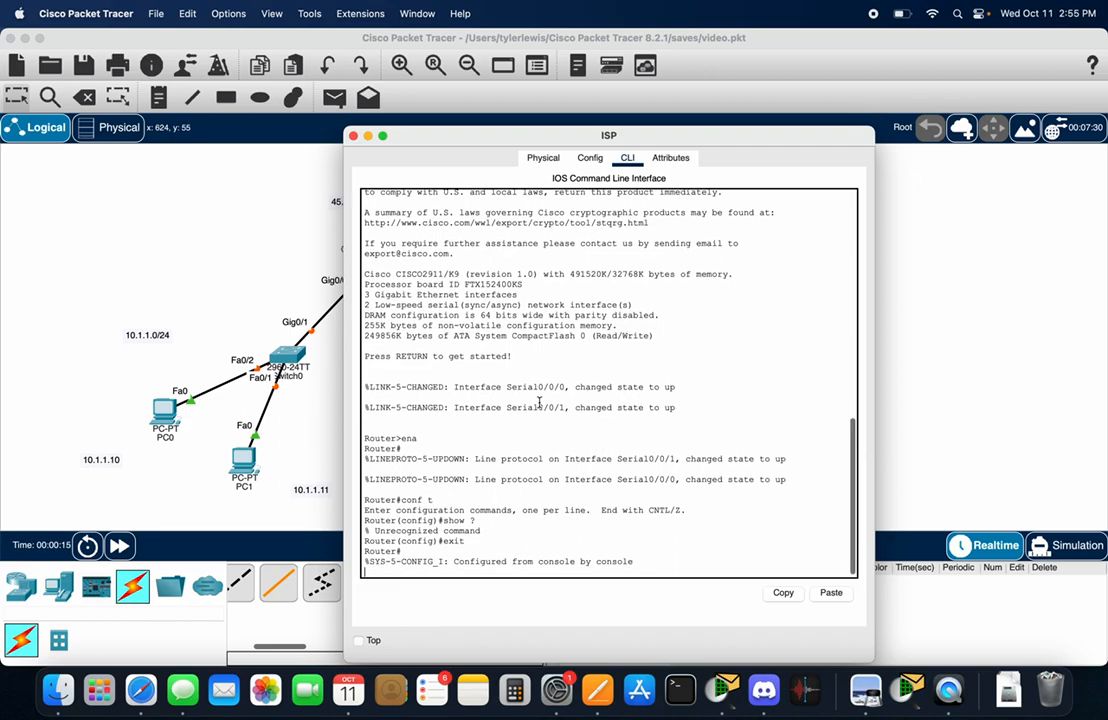
Display the ISP router's IP routing table with show ip route.
{"action": "key", "text": "Return"}
{"action": "type", "text": "show ip ro"}
{"action": "key", "text": "Tab"}
{"action": "key", "text": "Return"}
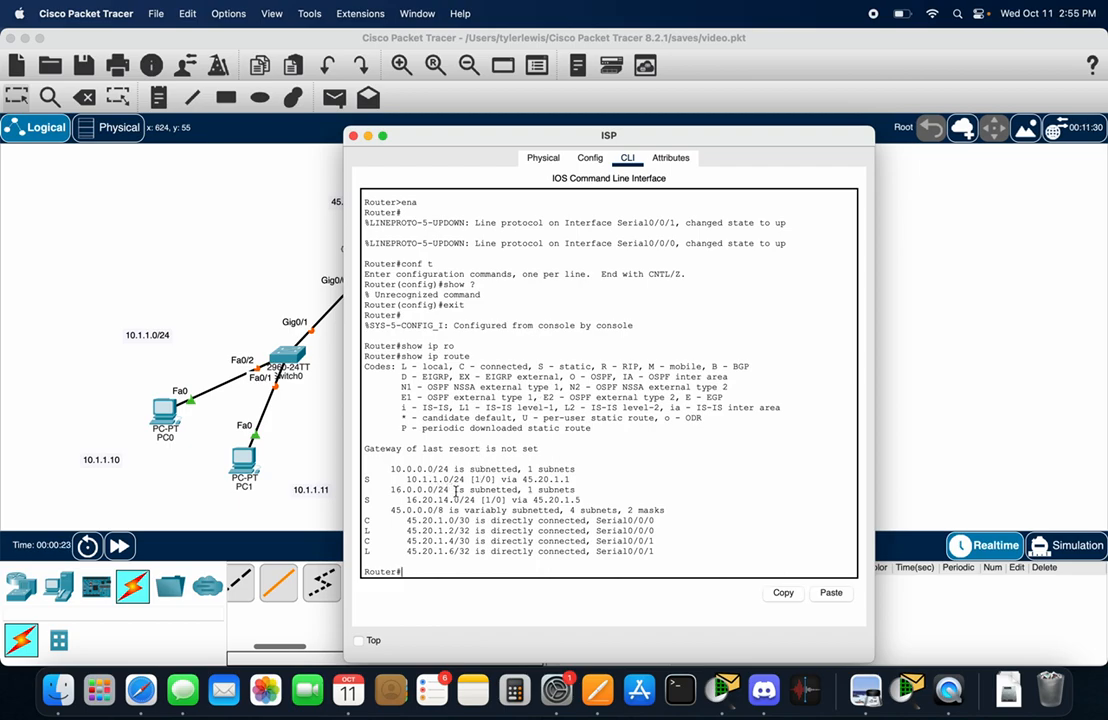
{"action": "left_click_drag", "start_coordinate": [617, 135], "coordinate": [636, 91]}
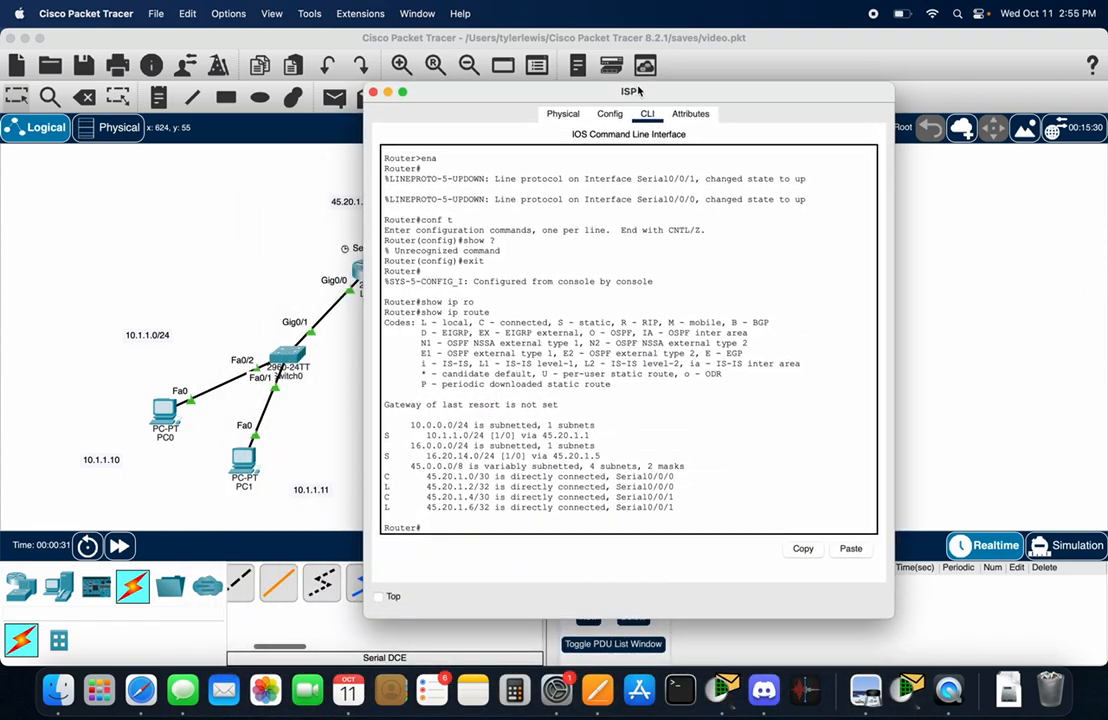
Try to add a static route to 16.20.14.0 with mask 255.255.255.0 via 45.20.1.6 from privileged mode.
{"action": "type", "text": "route"}
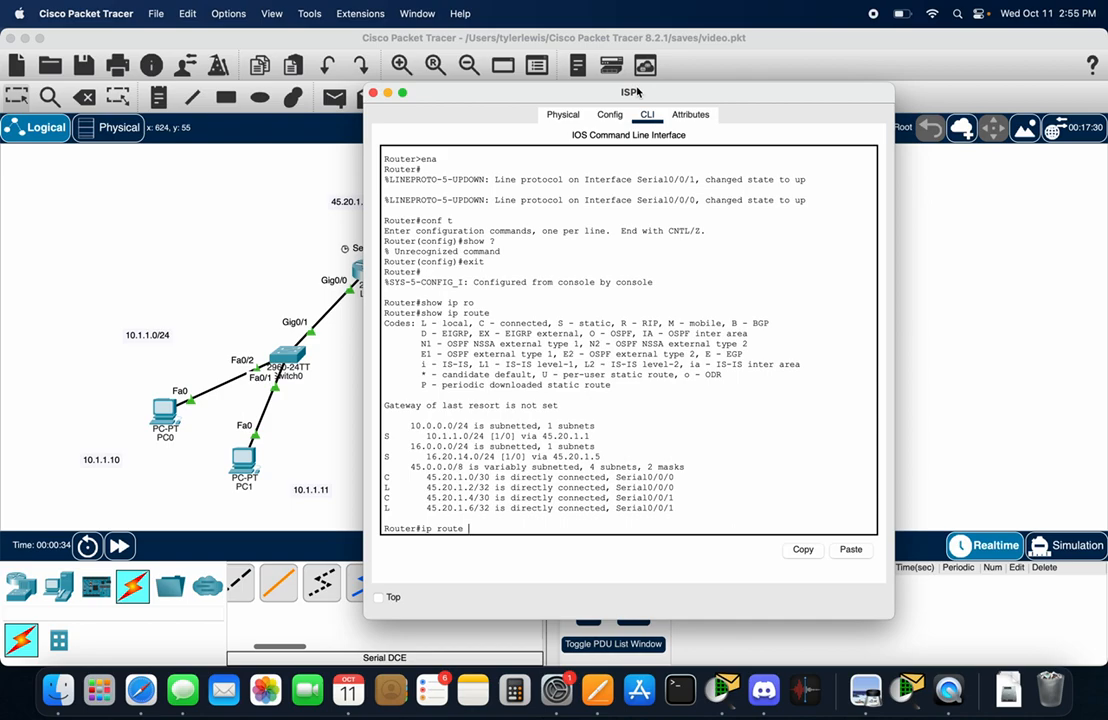
{"action": "left_click_drag", "start_coordinate": [636, 91], "coordinate": [418, 135]}
{"action": "type", "text": "16"}
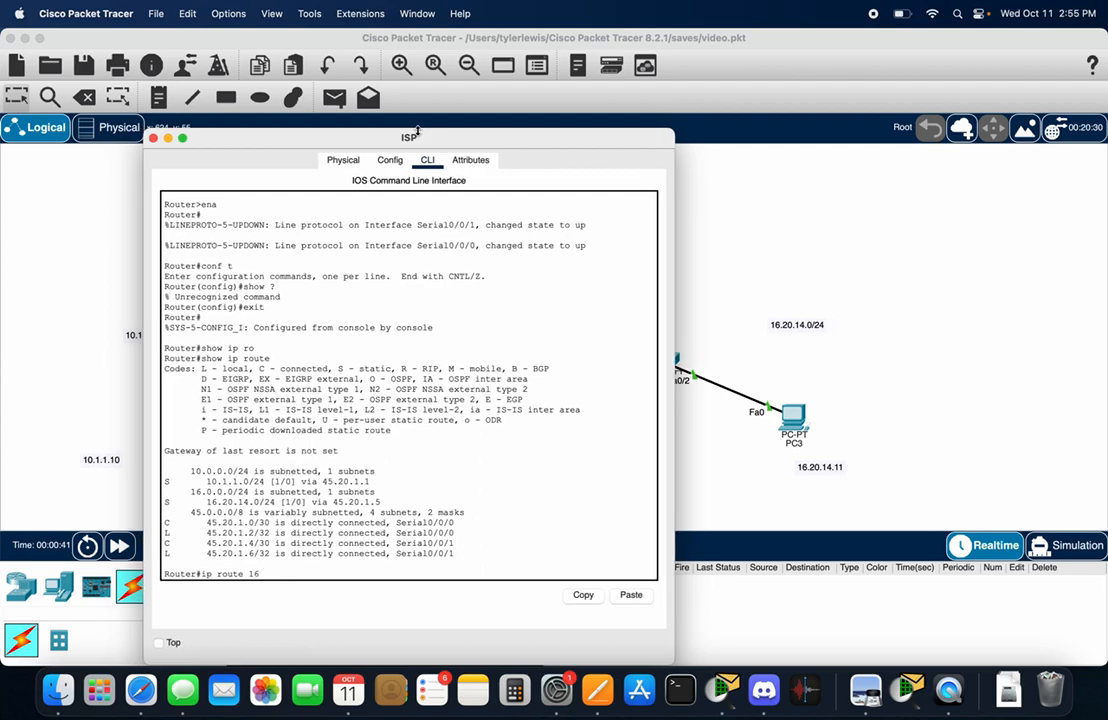
{"action": "type", "text": ".20.14.0 255.255."}
{"action": "left_click_drag", "start_coordinate": [415, 134], "coordinate": [286, 201]}
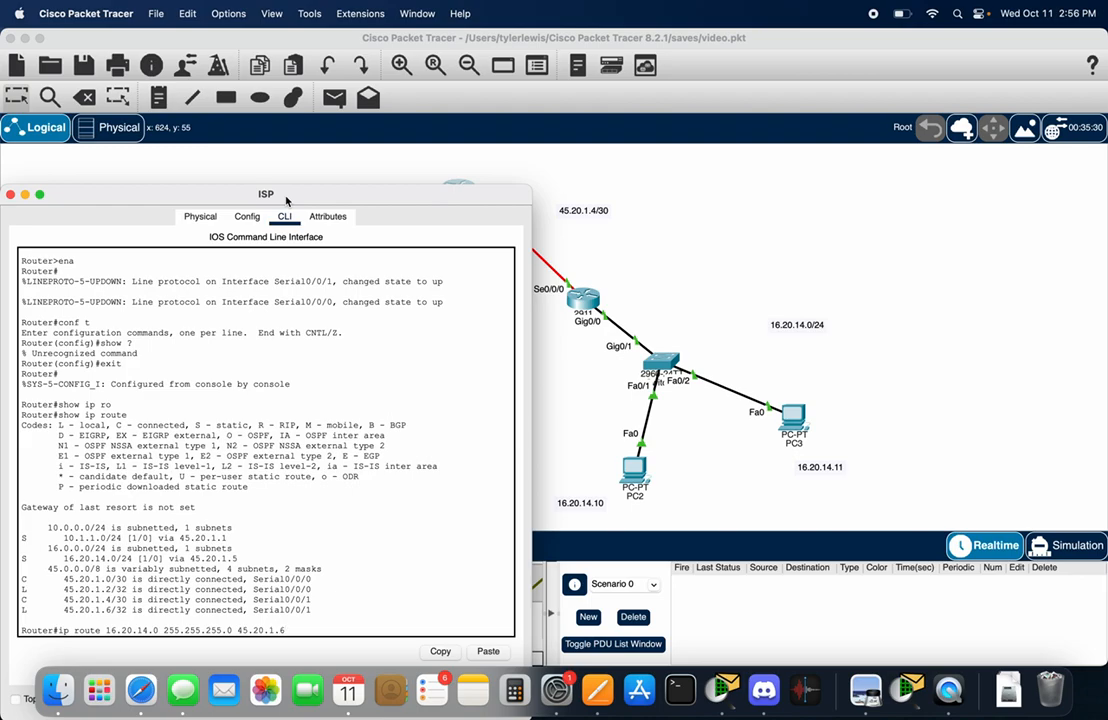
{"action": "key", "text": "Return"}
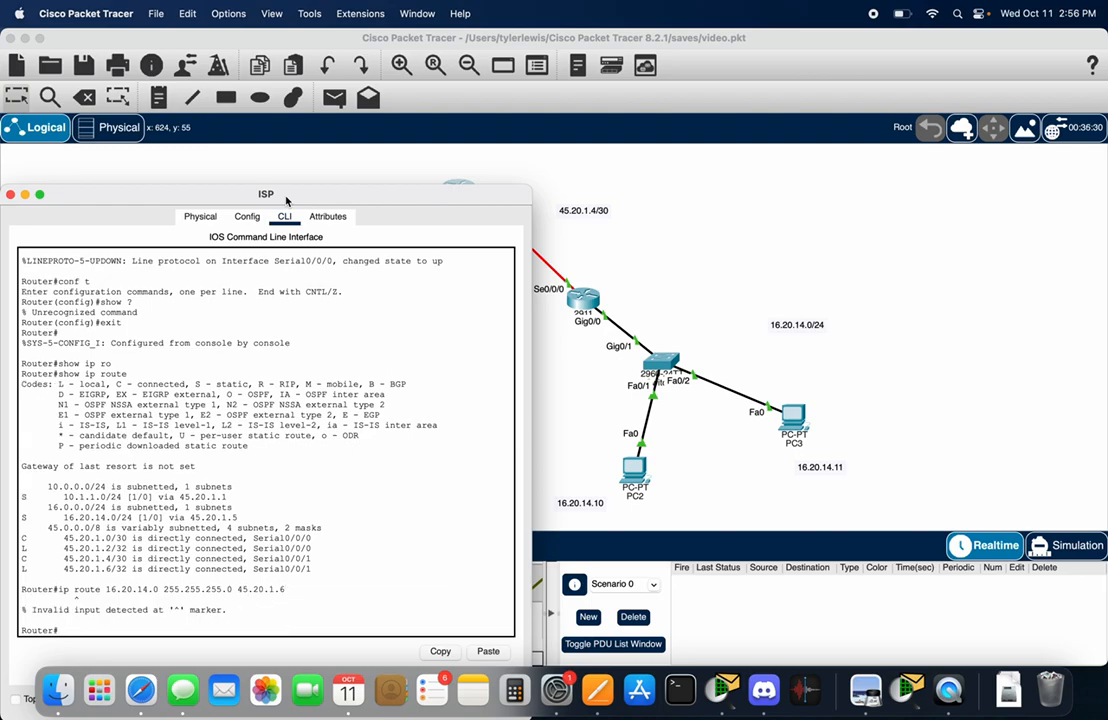
Copy the route command, enter global configuration mode, and try the copied route to 16.20.14.0 via 45.20.1.6 there.
{"action": "key", "text": "Up"}
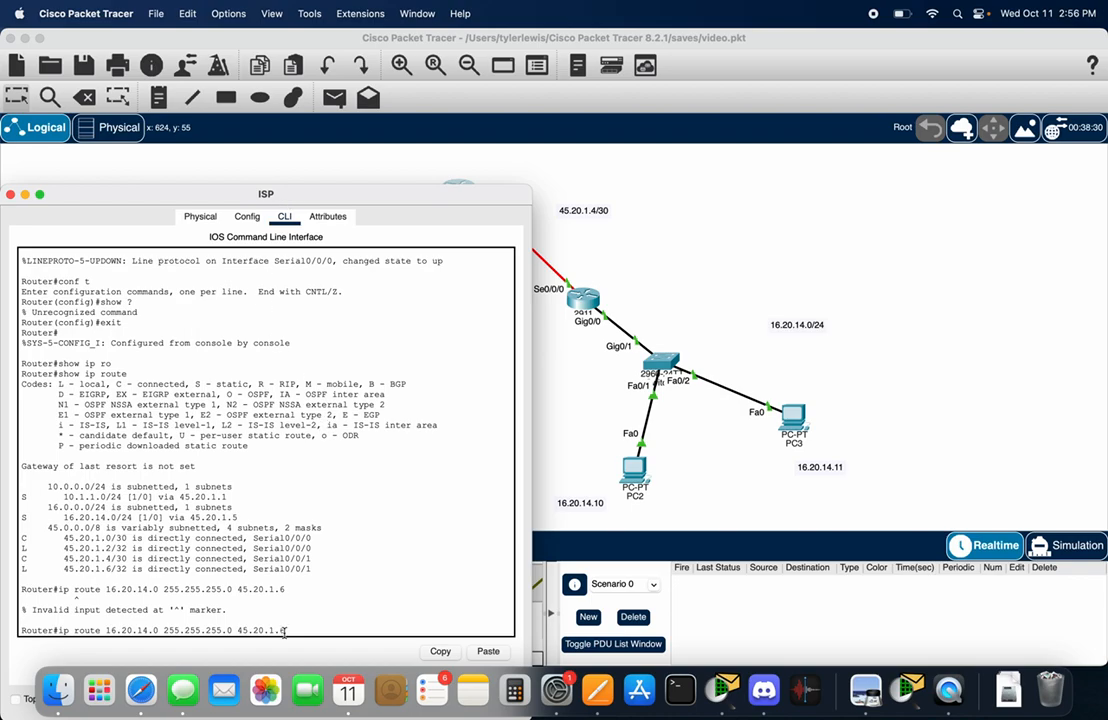
{"action": "left_click_drag", "start_coordinate": [287, 630], "coordinate": [61, 630]}
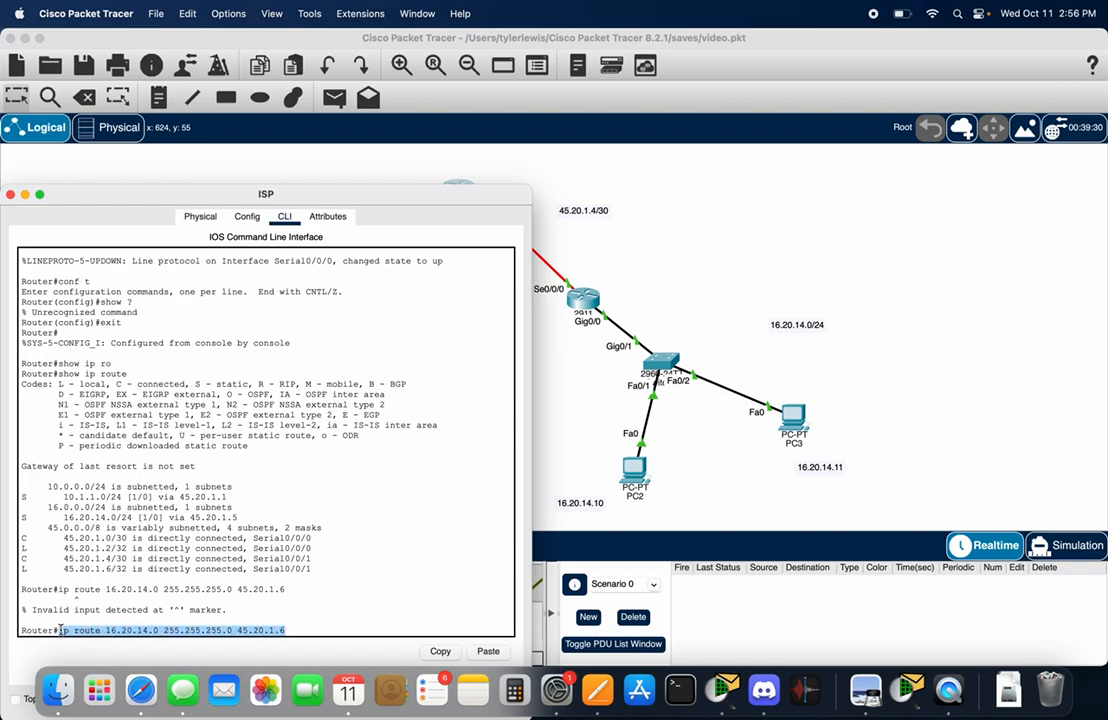
{"action": "left_click", "coordinate": [440, 651]}
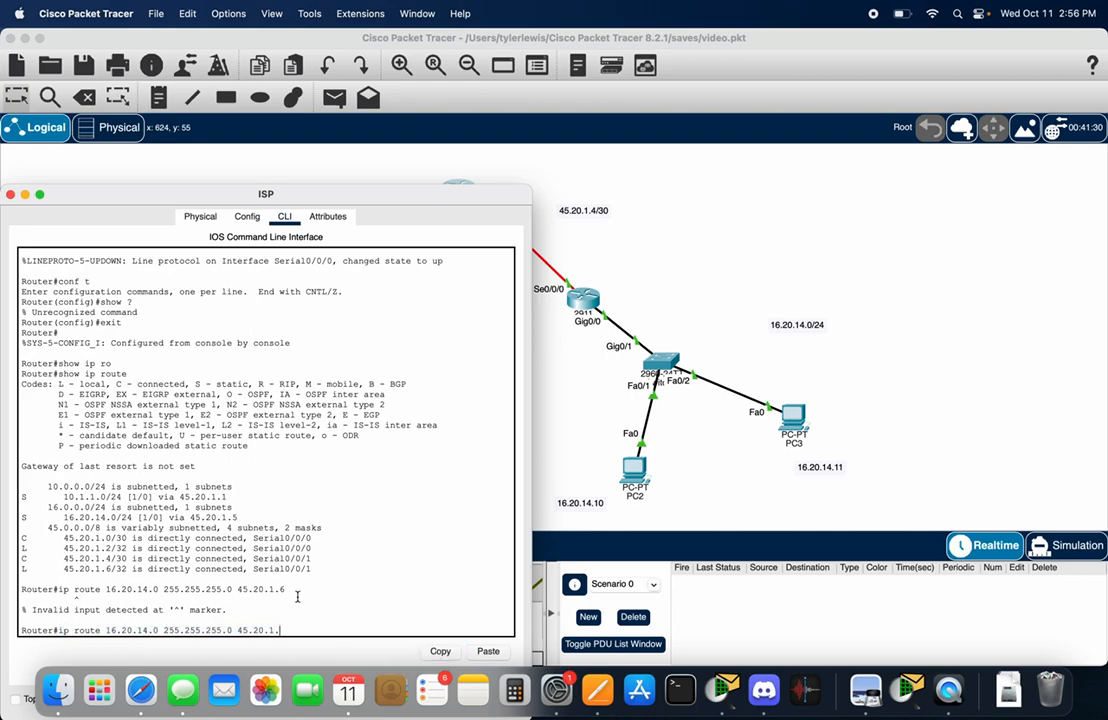
{"action": "key", "text": "Return"}
{"action": "type", "text": "con"}
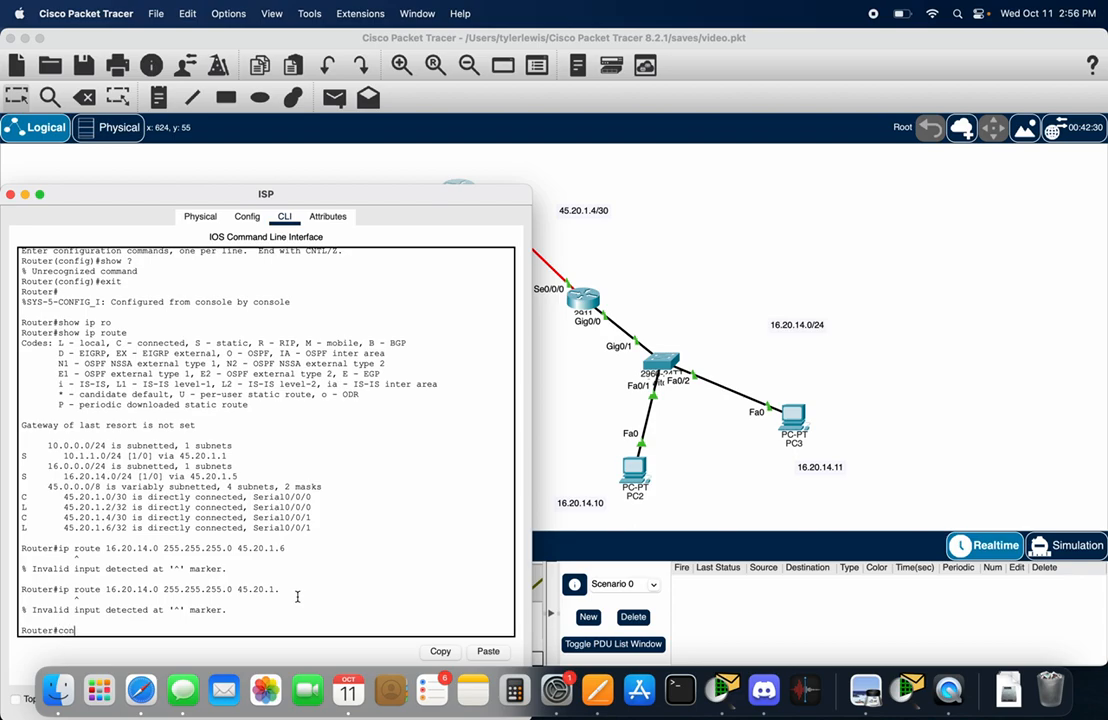
{"action": "type", "text": "f t"}
{"action": "key", "text": "Return"}
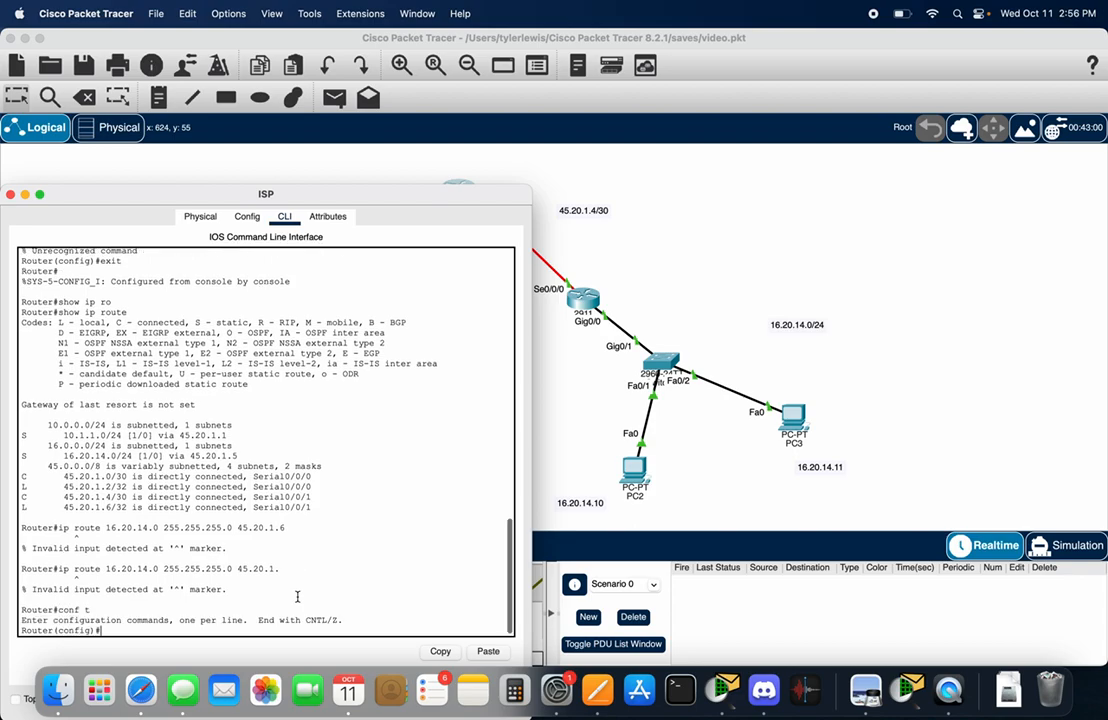
{"action": "left_click", "coordinate": [490, 653]}
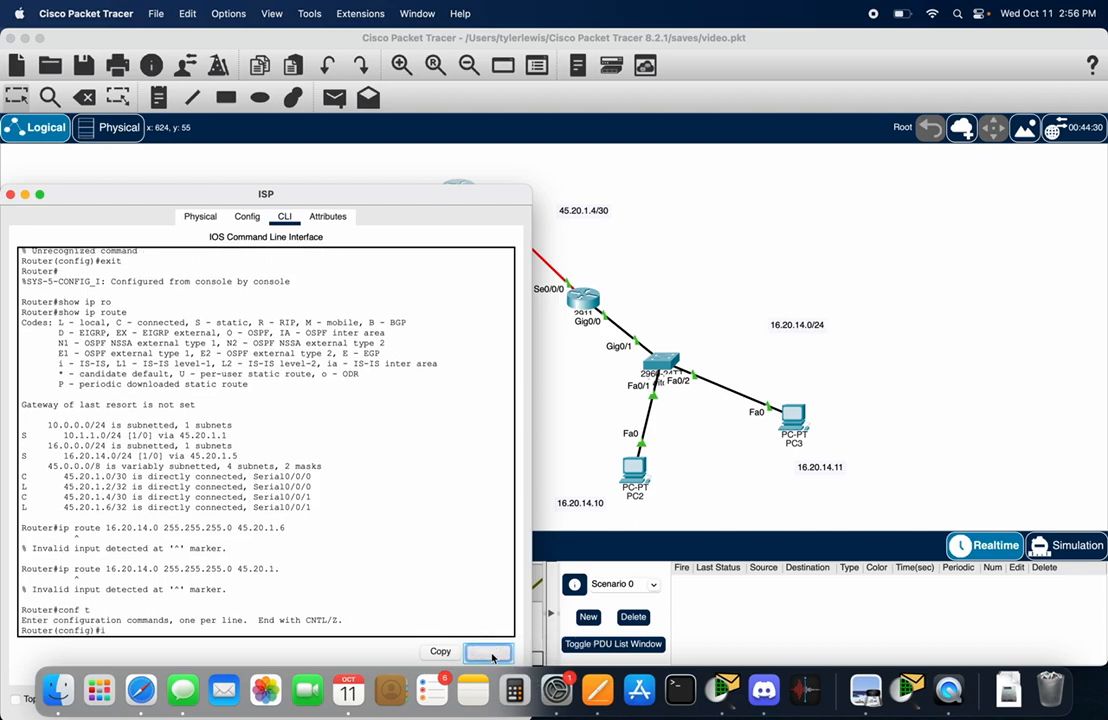
{"action": "key", "text": "Return"}
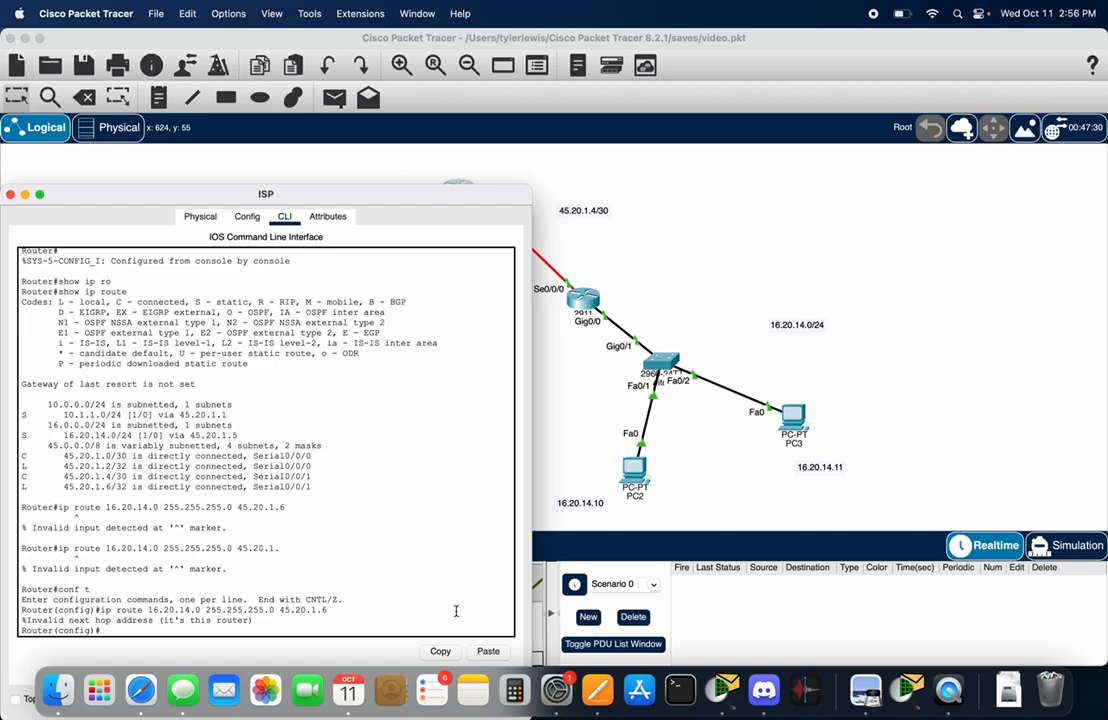
Enter the static route on ISP to 16.20.14.0 with mask 255.255.255.0 via next hop 45.20.1.5.
{"action": "key", "text": "Up"}
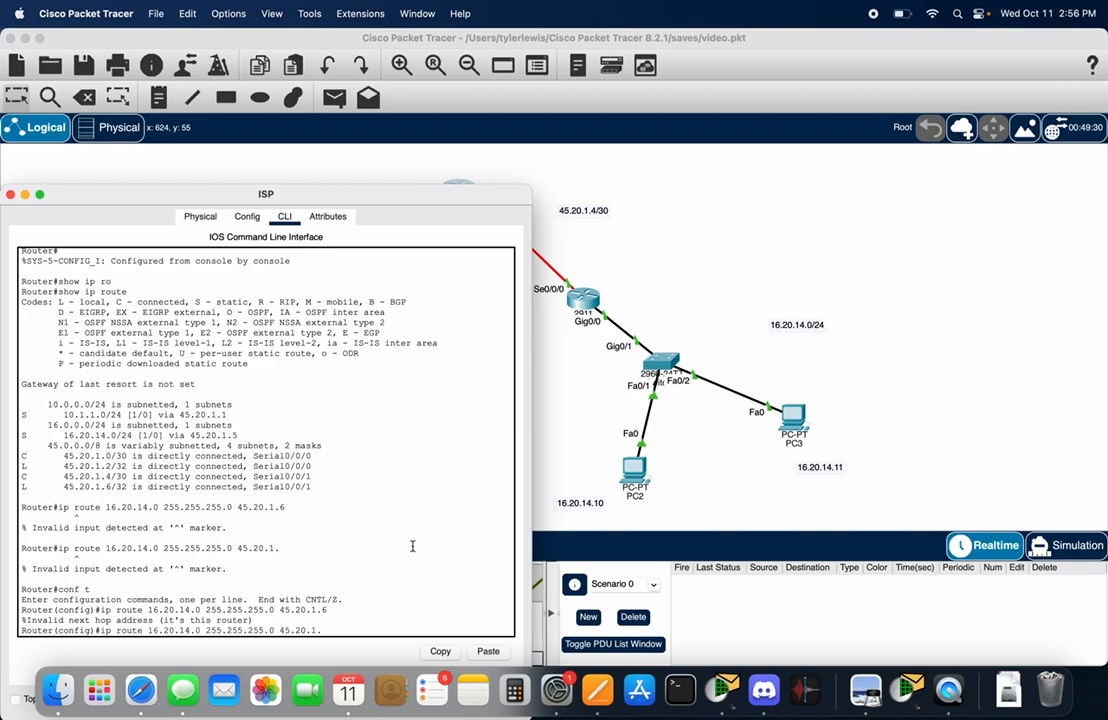
{"action": "type", "text": "5"}
{"action": "key", "text": "Return"}
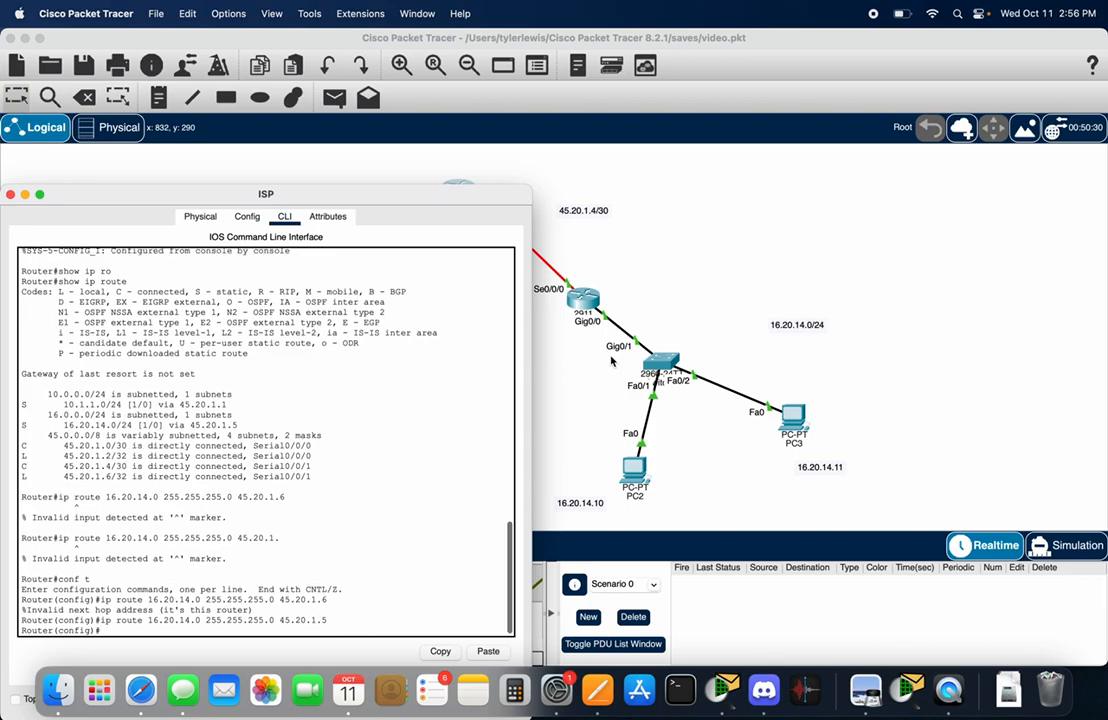
Enter the static route on ISP to 10.1.1.0 with mask 255.255.255.0 via 45.20.1.1, and close the router's window.
{"action": "key", "text": "Up"}
{"action": "key", "text": "Left"}
{"action": "key", "text": "Left"}
{"action": "key", "text": "Left"}
{"action": "key", "text": "Left"}
{"action": "key", "text": "Left"}
{"action": "key", "text": "Left"}
{"action": "key", "text": "BackSpace"}
{"action": "key", "text": "BackSpace"}
{"action": "key", "text": "BackSpace"}
{"action": "key", "text": "BackSpace"}
{"action": "key", "text": "BackSpace"}
{"action": "key", "text": "BackSpace"}
{"action": "key", "text": "BackSpace"}
{"action": "key", "text": "BackSpace"}
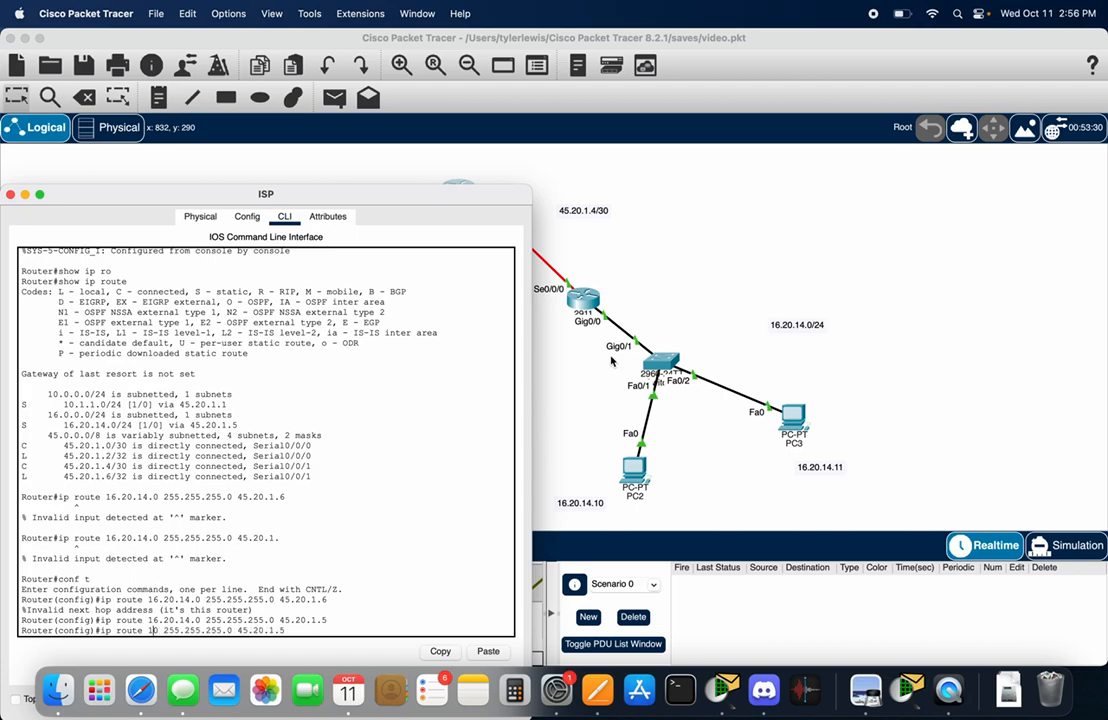
{"action": "left_click_drag", "start_coordinate": [420, 194], "coordinate": [775, 138]}
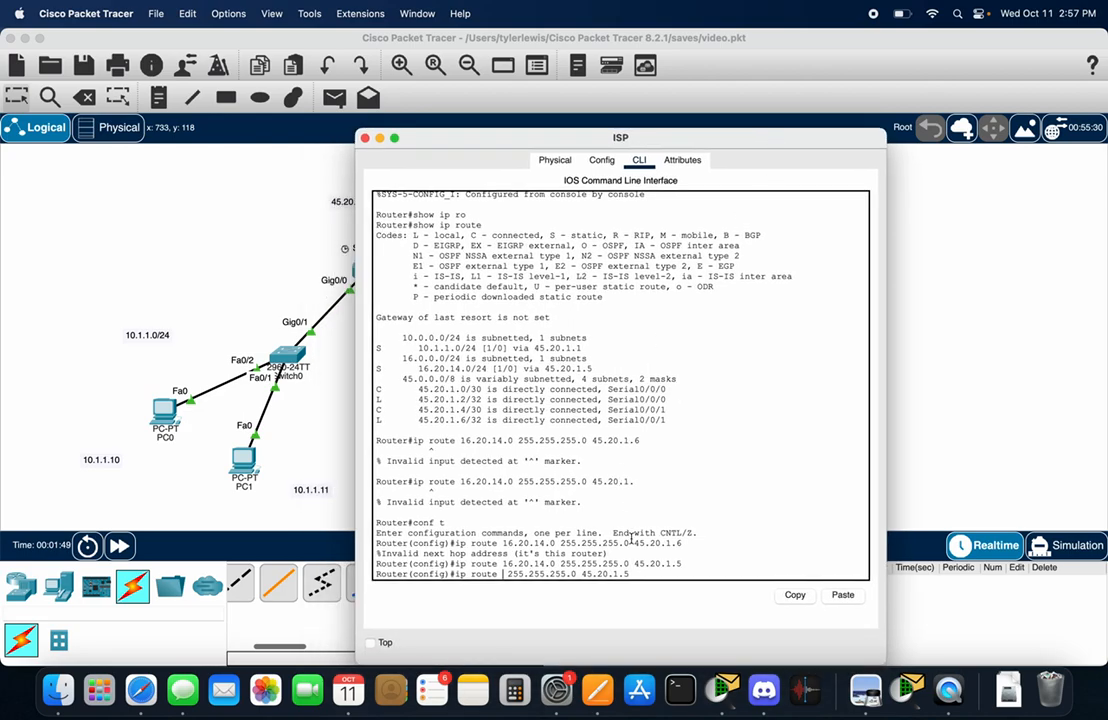
{"action": "left_click_drag", "start_coordinate": [665, 138], "coordinate": [786, 138]}
{"action": "type", "text": "1"}
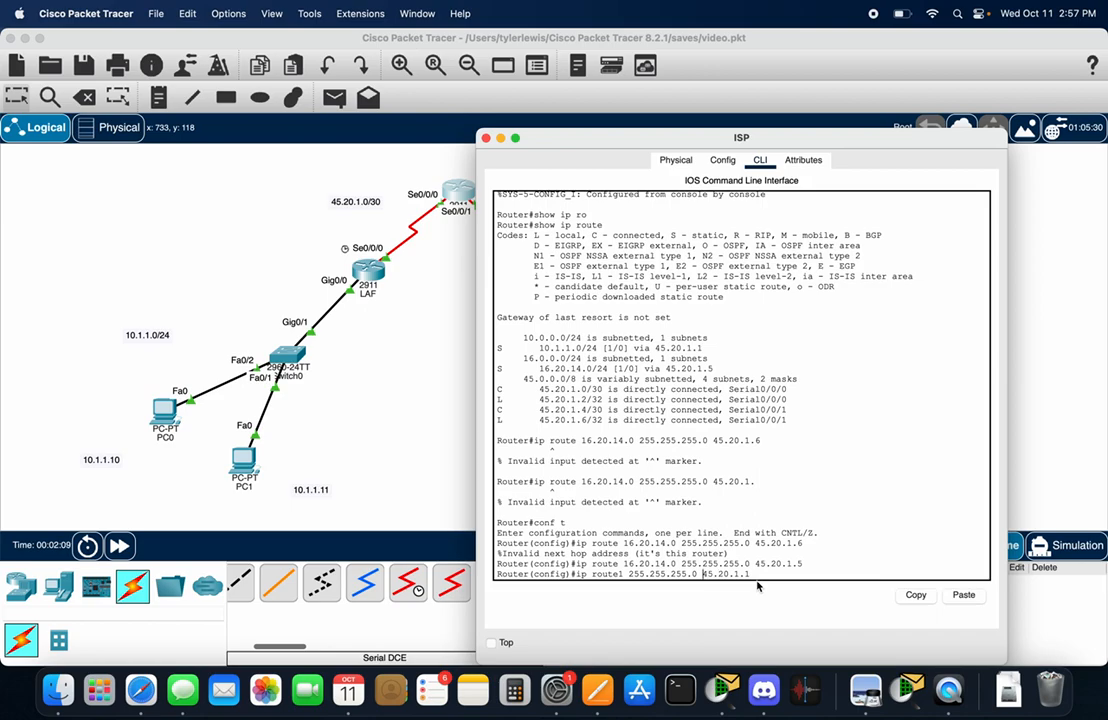
{"action": "key", "text": "BackSpace"}
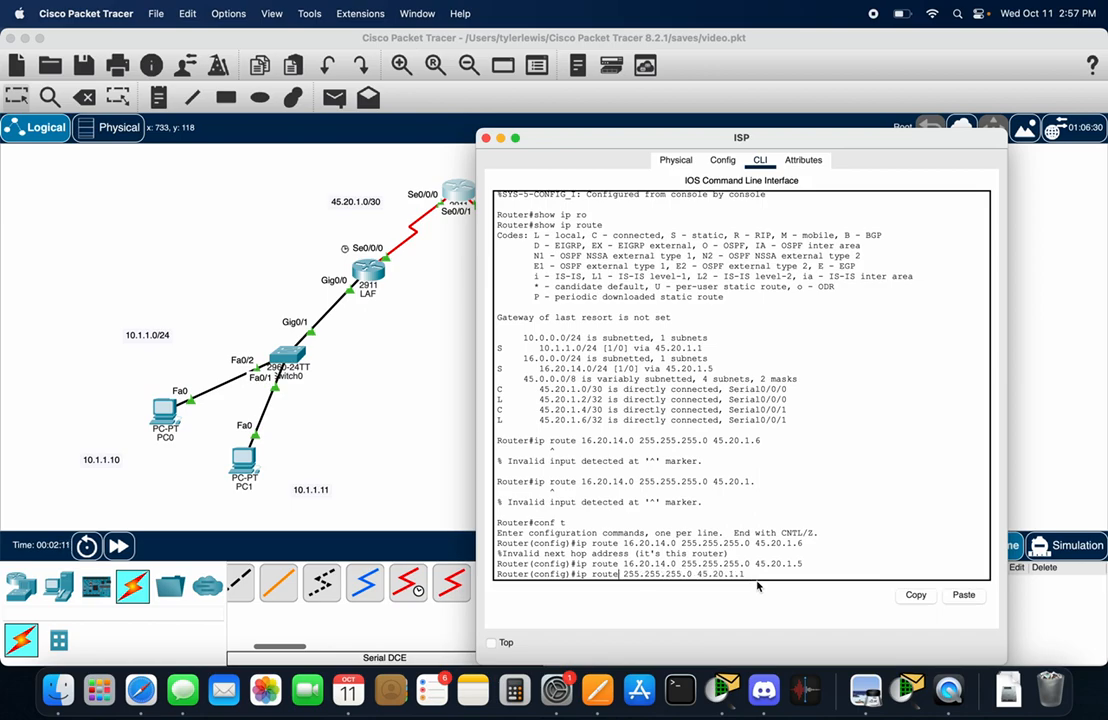
{"action": "type", "text": "1"}
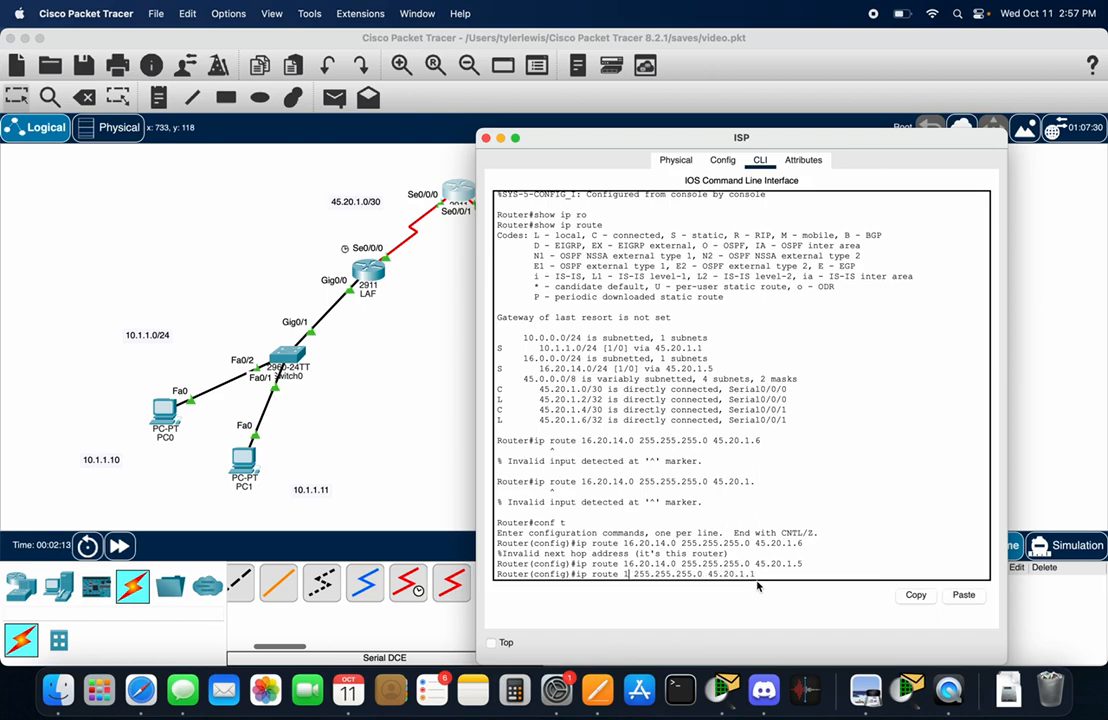
{"action": "type", "text": "0.1.1.0"}
{"action": "key", "text": "Return"}
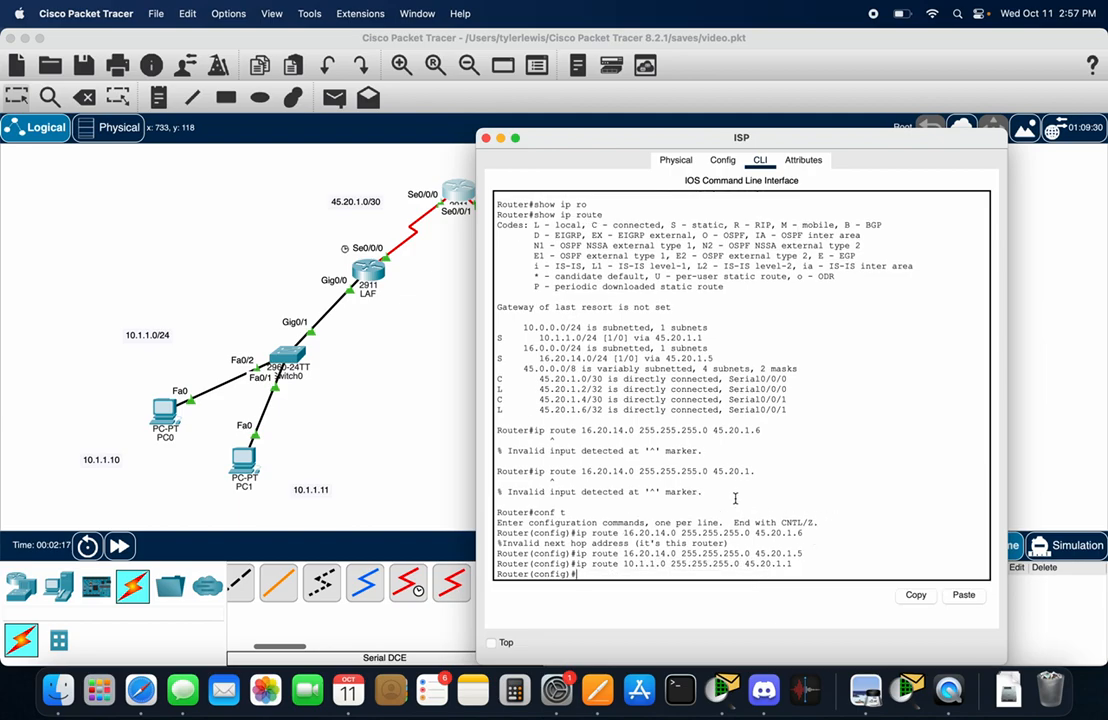
{"action": "left_click", "coordinate": [486, 138]}
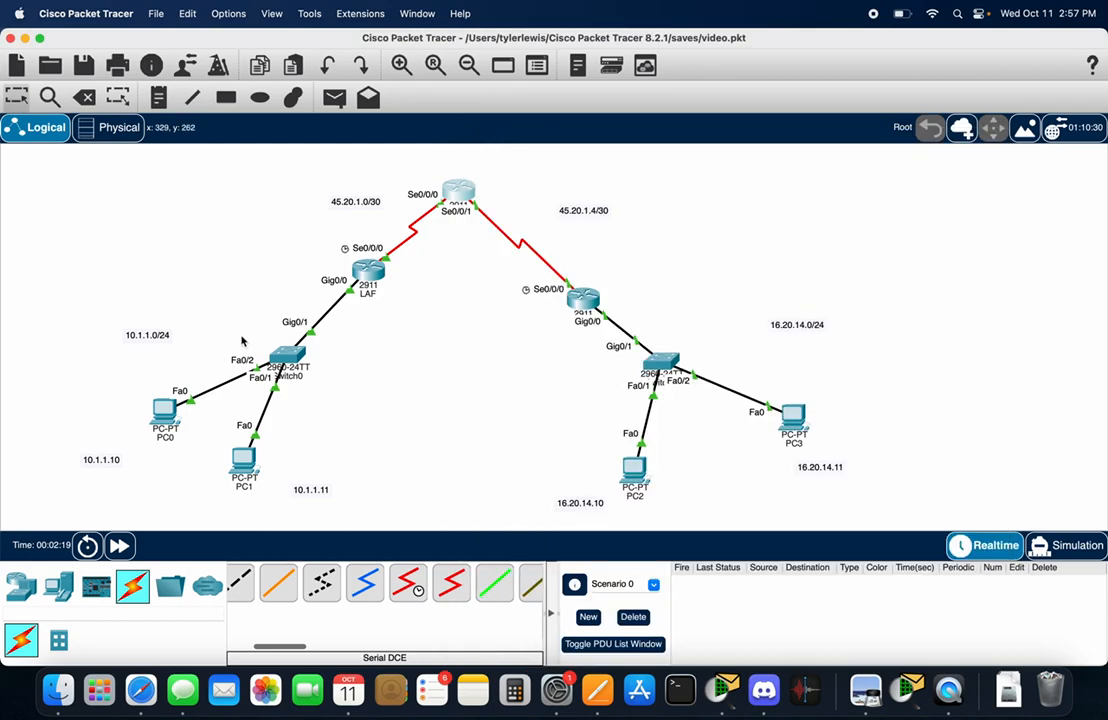
{"action": "left_click", "coordinate": [164, 412]}
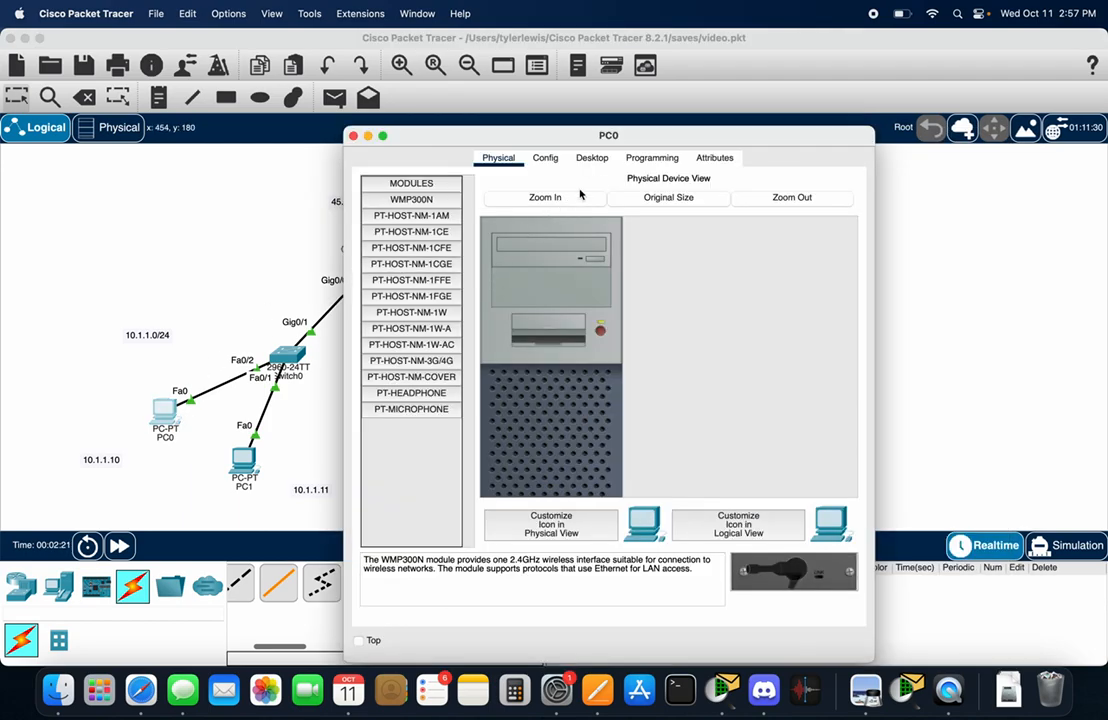
{"action": "left_click", "coordinate": [591, 157]}
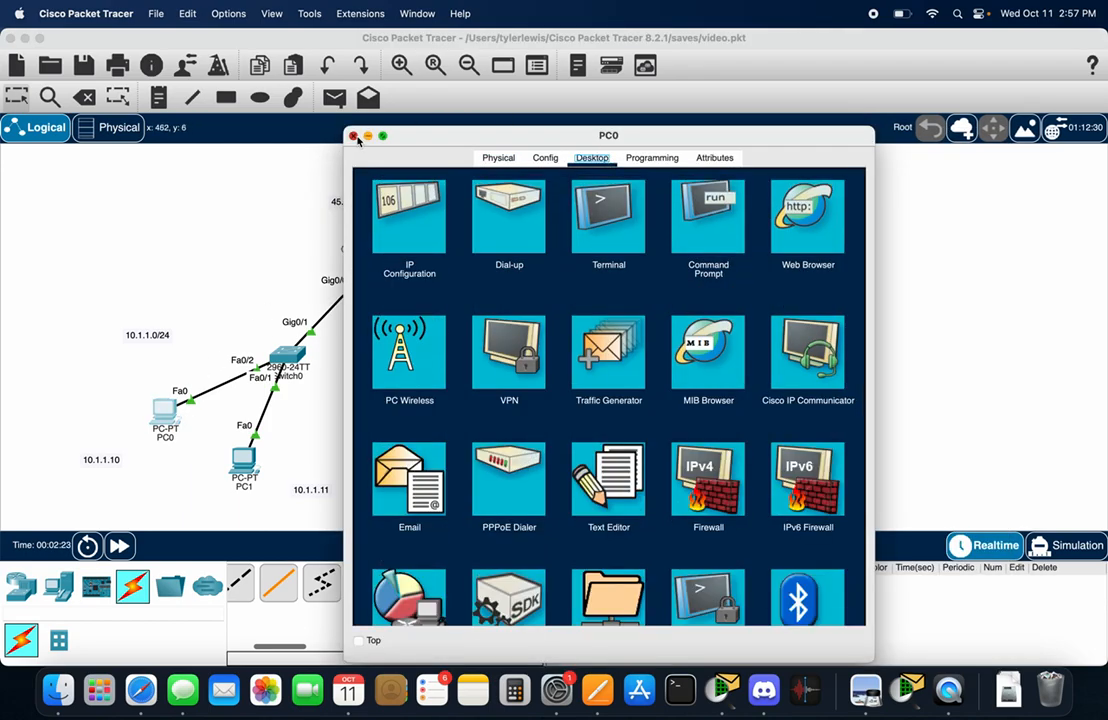
{"action": "left_click", "coordinate": [353, 136]}
Ping 10.1.1.10 from PC2's Command Prompt to test the connection between the two LANs, and close the PC's window.
{"action": "left_click", "coordinate": [636, 462]}
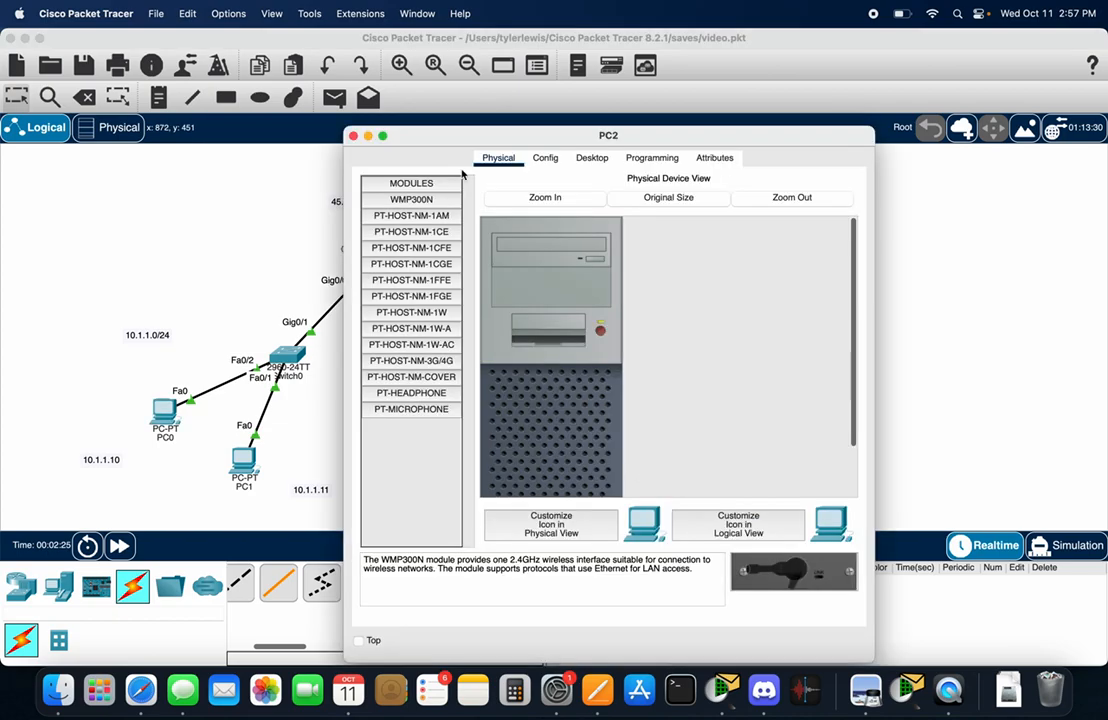
{"action": "left_click", "coordinate": [545, 157]}
{"action": "left_click", "coordinate": [591, 157]}
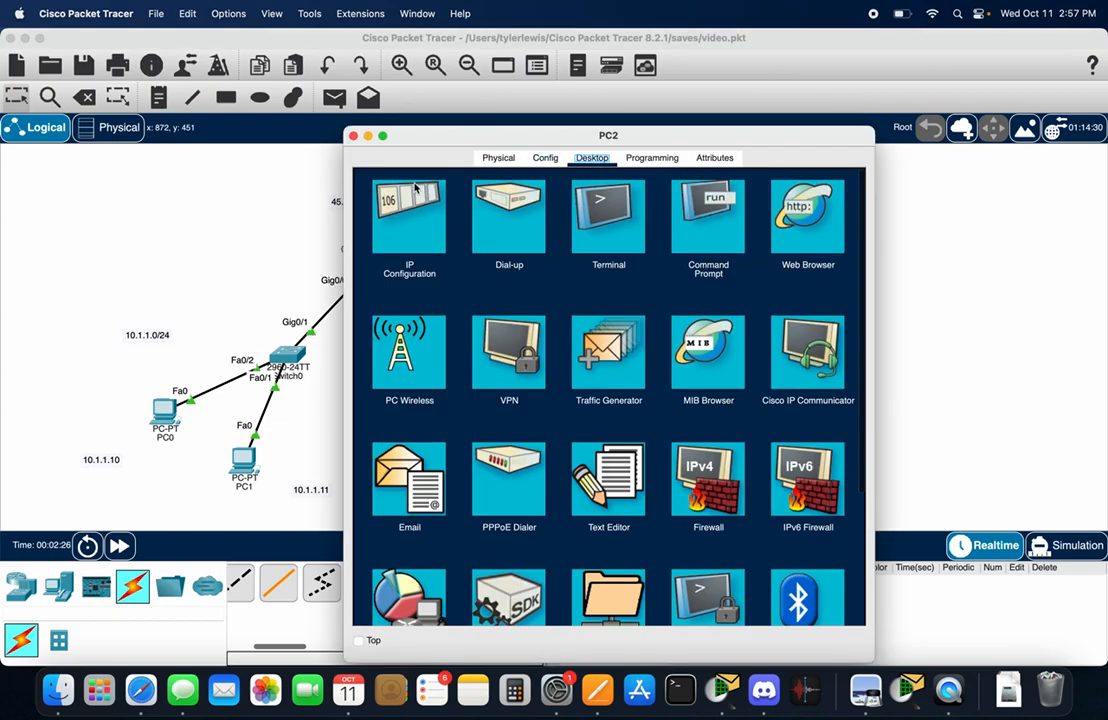
{"action": "left_click", "coordinate": [710, 216]}
{"action": "type", "text": "ping 10.1.1"}
{"action": "key", "text": "Return"}
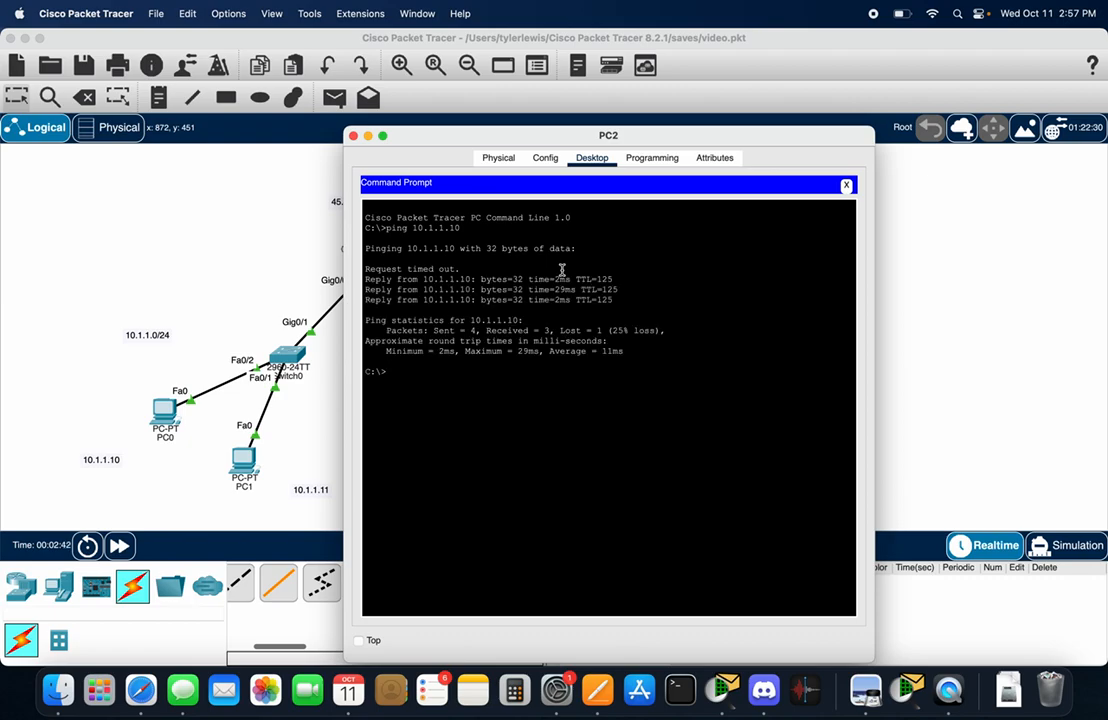
{"action": "left_click", "coordinate": [353, 136]}
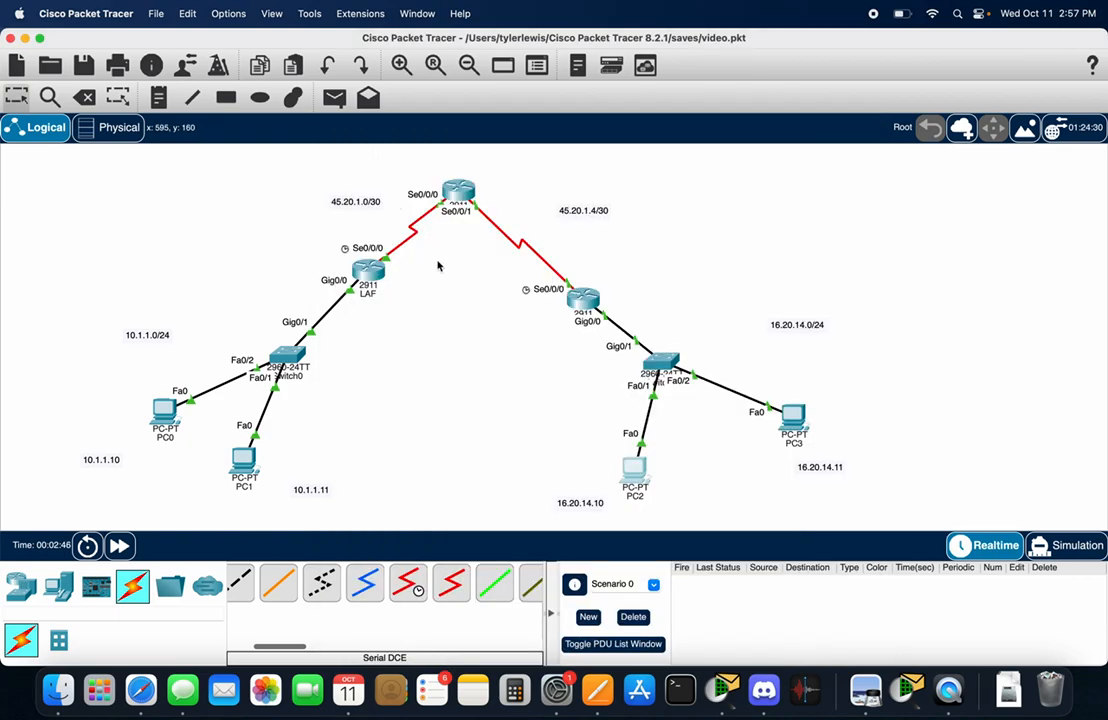
Review the static route commands for 16.20.14.0 and 10.1.1.0 in ISP's CLI against the topology, and close the router's window.
{"action": "left_click", "coordinate": [459, 191]}
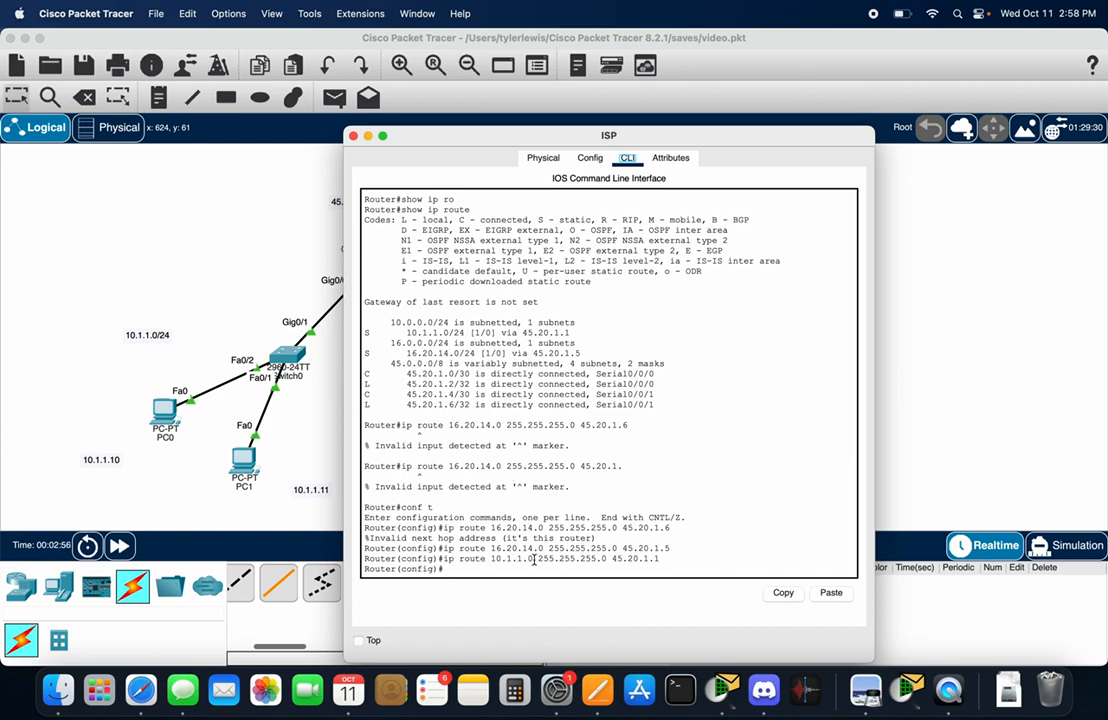
{"action": "left_click_drag", "start_coordinate": [490, 141], "coordinate": [380, 43]}
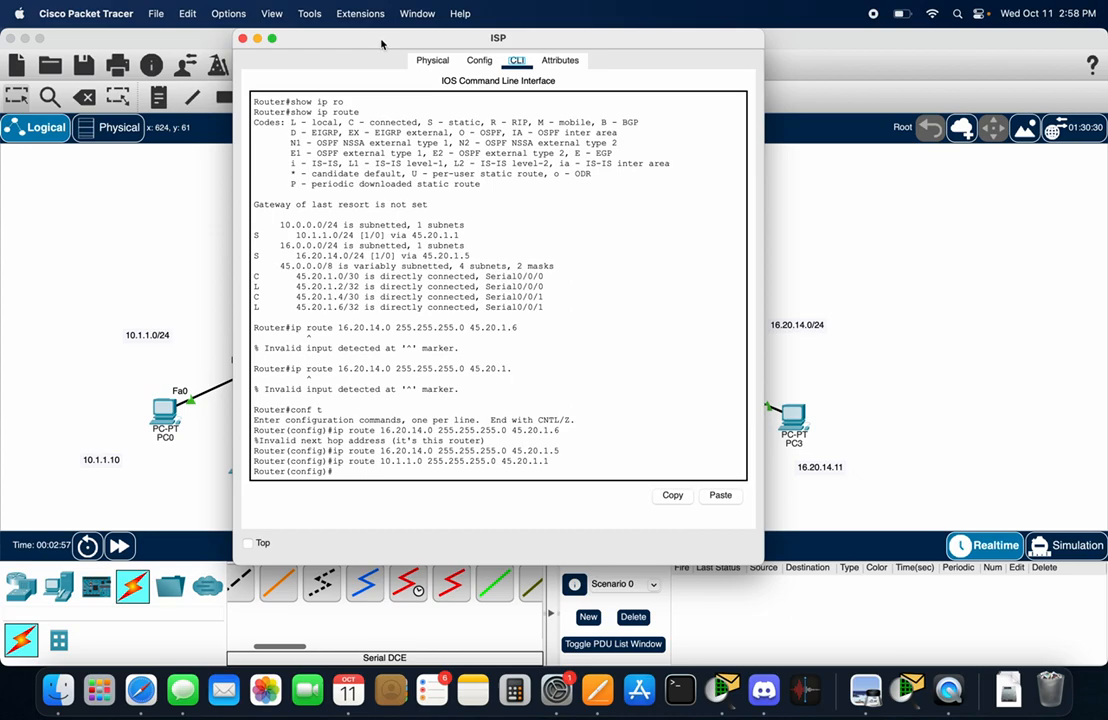
{"action": "left_click_drag", "start_coordinate": [516, 566], "coordinate": [533, 465]}
{"action": "scroll", "coordinate": [490, 293], "scroll_direction": "down", "scroll_amount": 5}
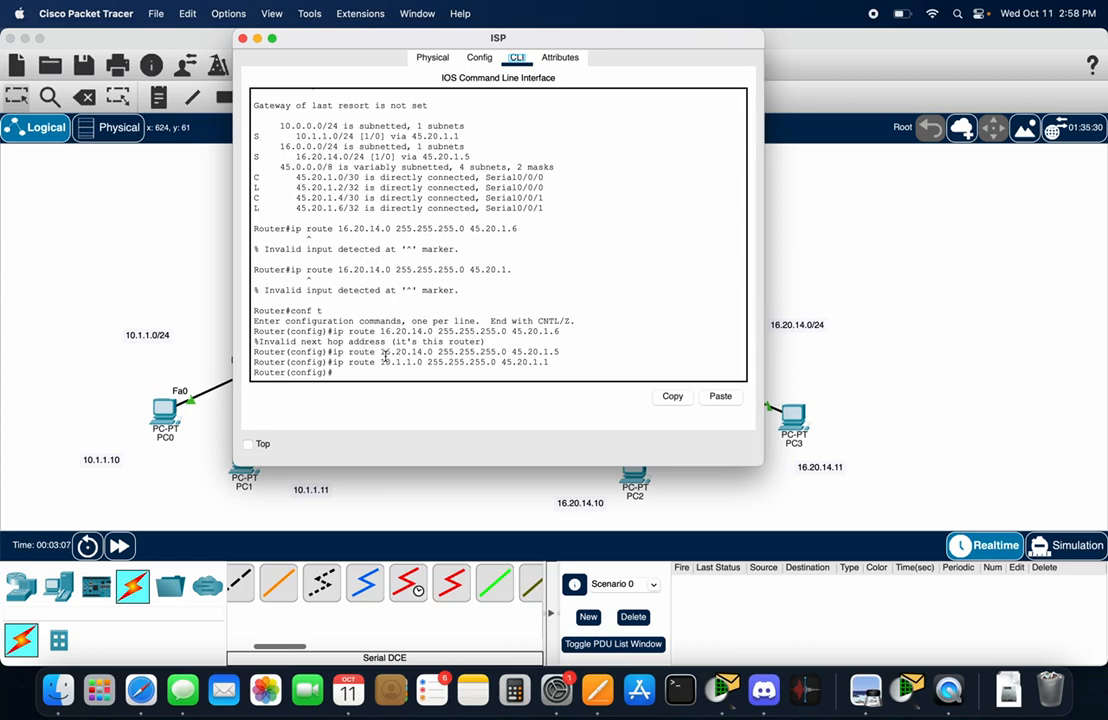
{"action": "left_click_drag", "start_coordinate": [383, 352], "coordinate": [437, 347]}
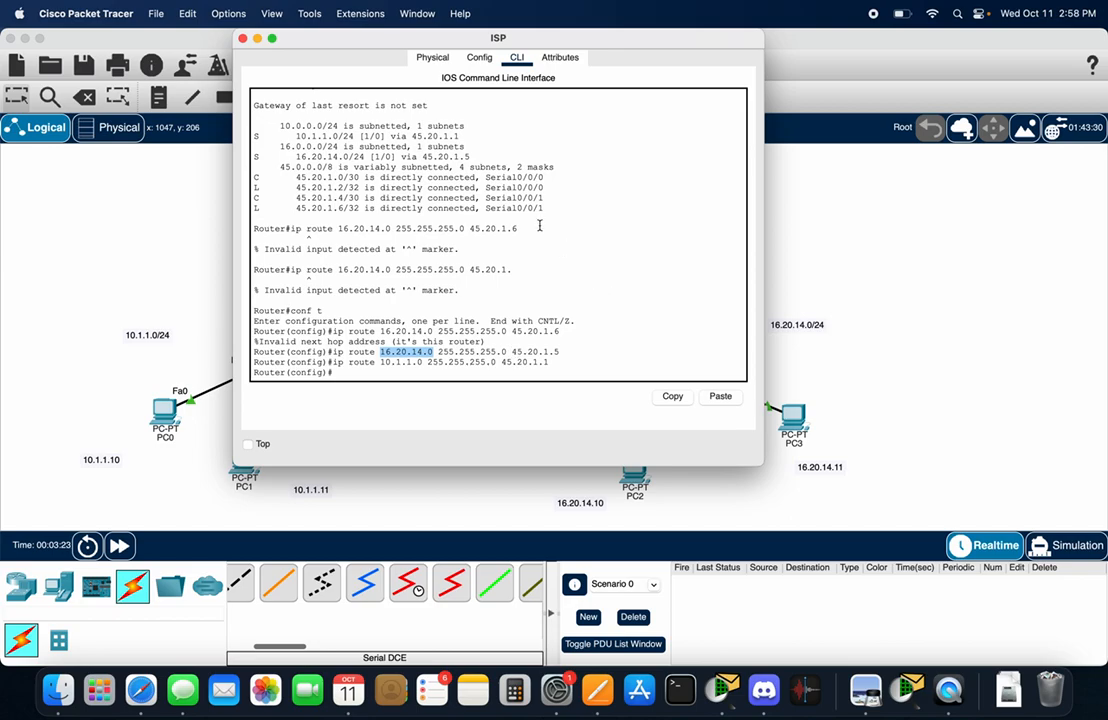
{"action": "left_click_drag", "start_coordinate": [441, 44], "coordinate": [513, 212]}
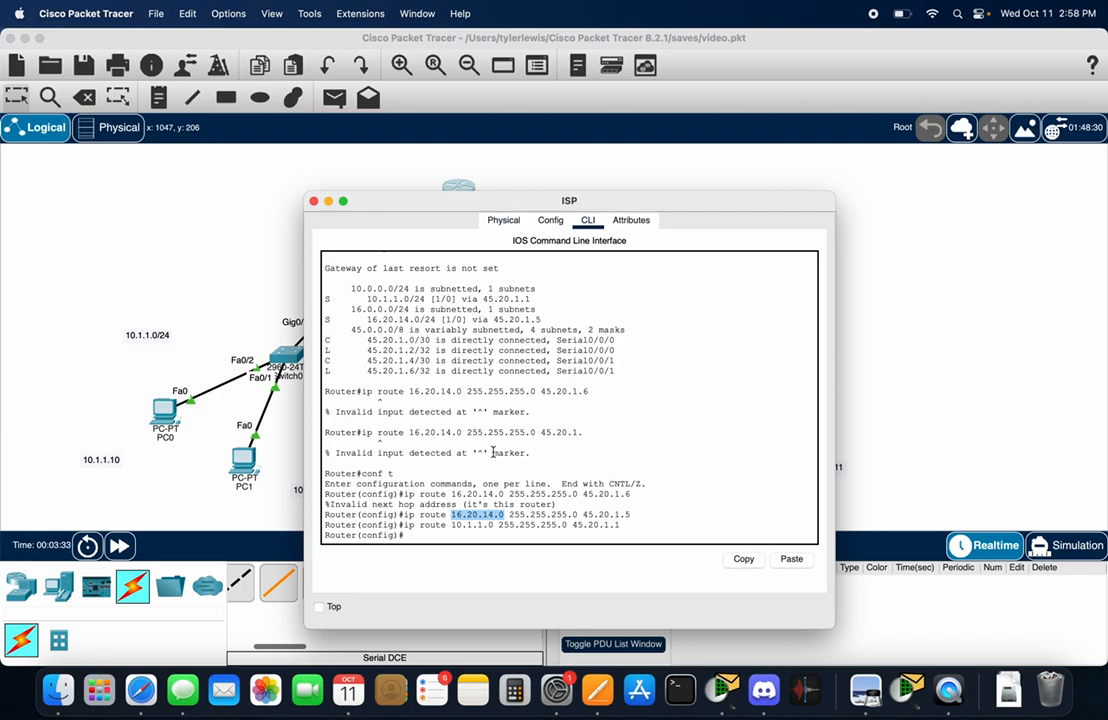
{"action": "left_click_drag", "start_coordinate": [457, 208], "coordinate": [698, 203]}
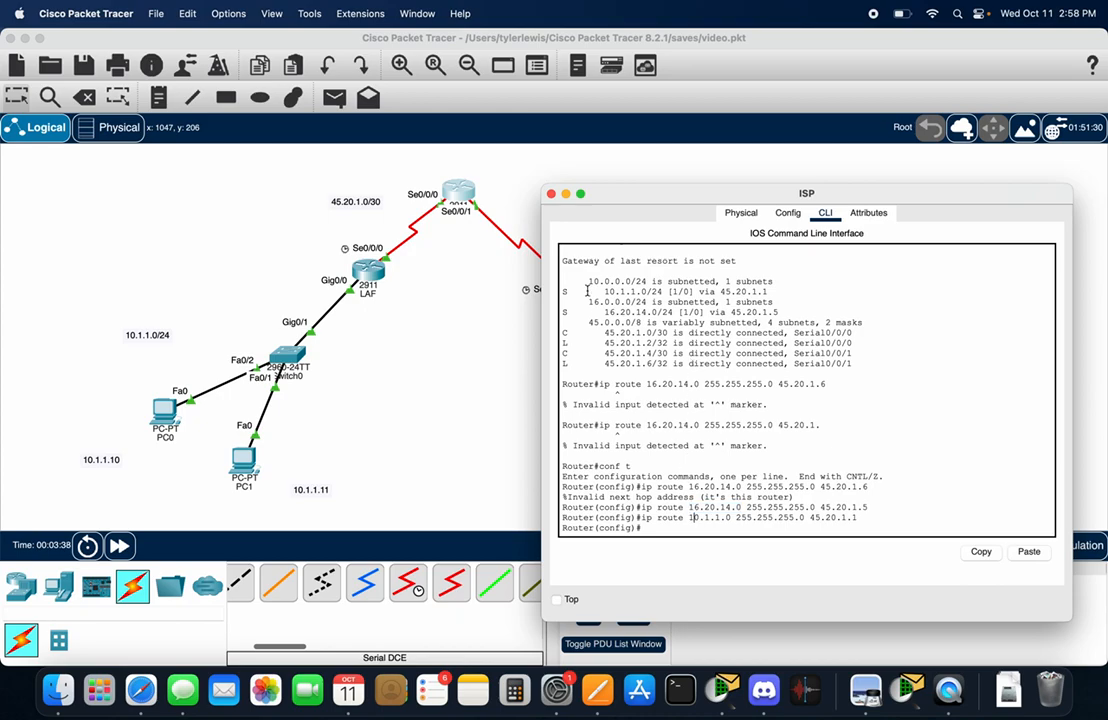
{"action": "left_click", "coordinate": [551, 193]}
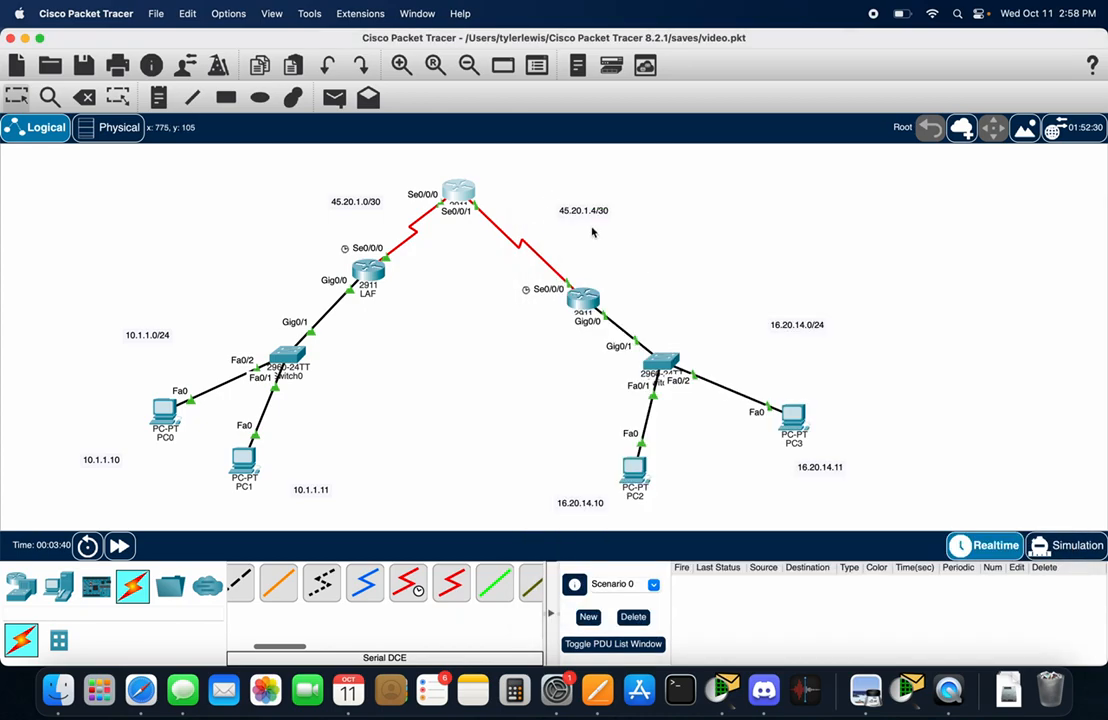